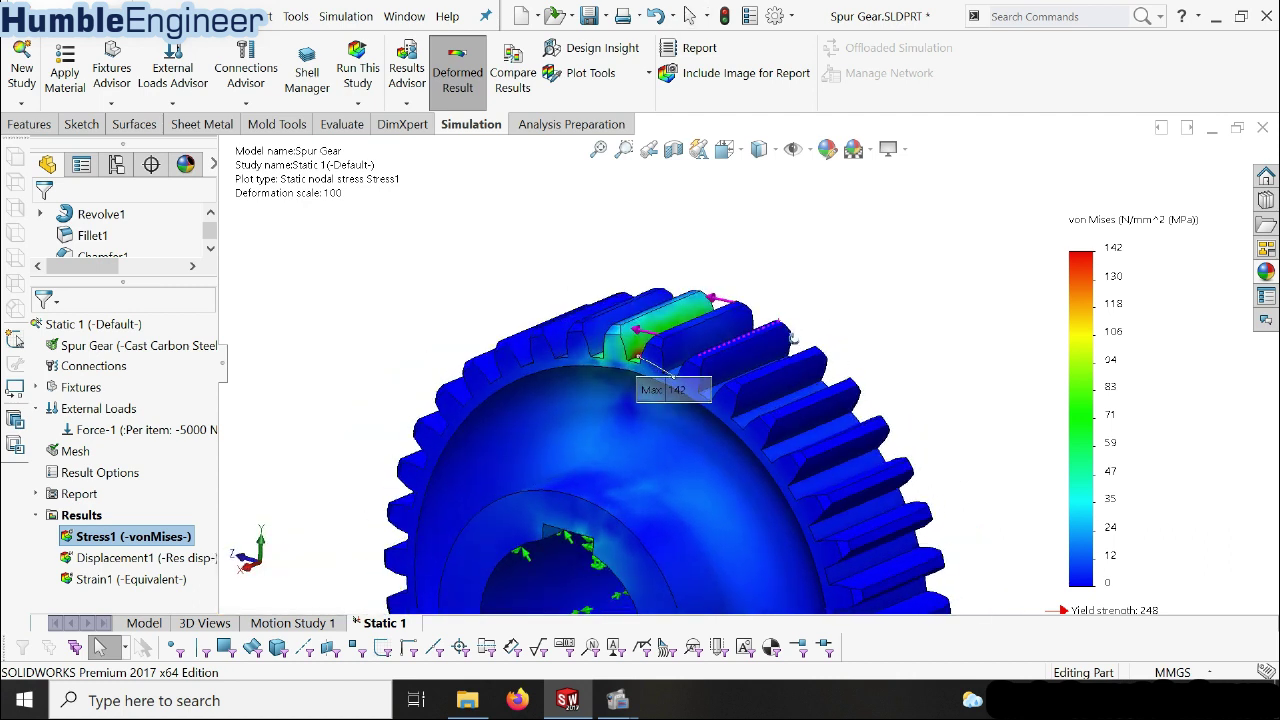
- Orbit and zoom the stress plot, then move the Max 142 label clear of the loaded tooth
{"action": "scroll", "coordinate": [658, 291], "scroll_direction": "down", "scroll_amount": 2}
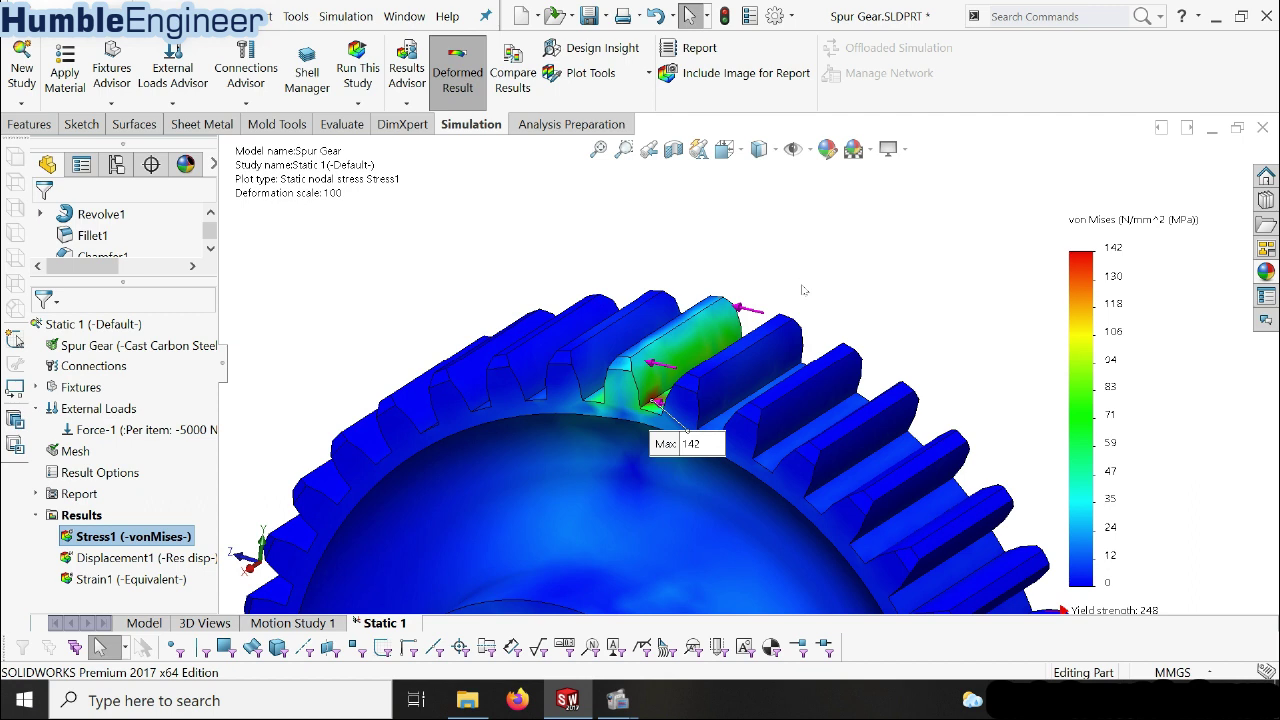
{"action": "scroll", "coordinate": [801, 290], "scroll_direction": "up", "scroll_amount": 2}
{"action": "mouse_move", "coordinate": [801, 290]}
{"action": "middle_mouse_down"}
{"action": "mouse_move", "coordinate": [738, 442]}
{"action": "mouse_move", "coordinate": [752, 446]}
{"action": "mouse_move", "coordinate": [760, 356]}
{"action": "mouse_move", "coordinate": [740, 395]}
{"action": "mouse_move", "coordinate": [730, 479]}
{"action": "middle_mouse_up"}
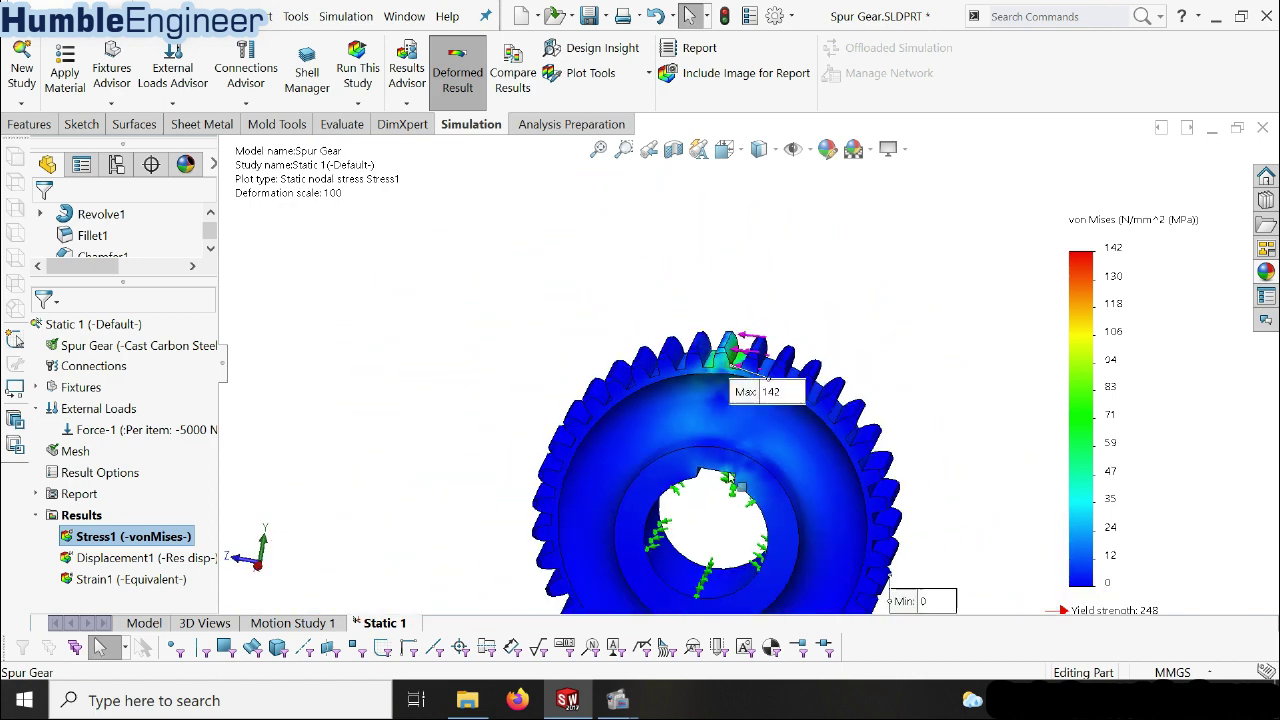
{"action": "scroll", "coordinate": [731, 470], "scroll_direction": "down", "scroll_amount": 2}
{"action": "scroll", "coordinate": [730, 420], "scroll_direction": "down", "scroll_amount": 2}
{"action": "scroll", "coordinate": [727, 360], "scroll_direction": "down", "scroll_amount": 3}
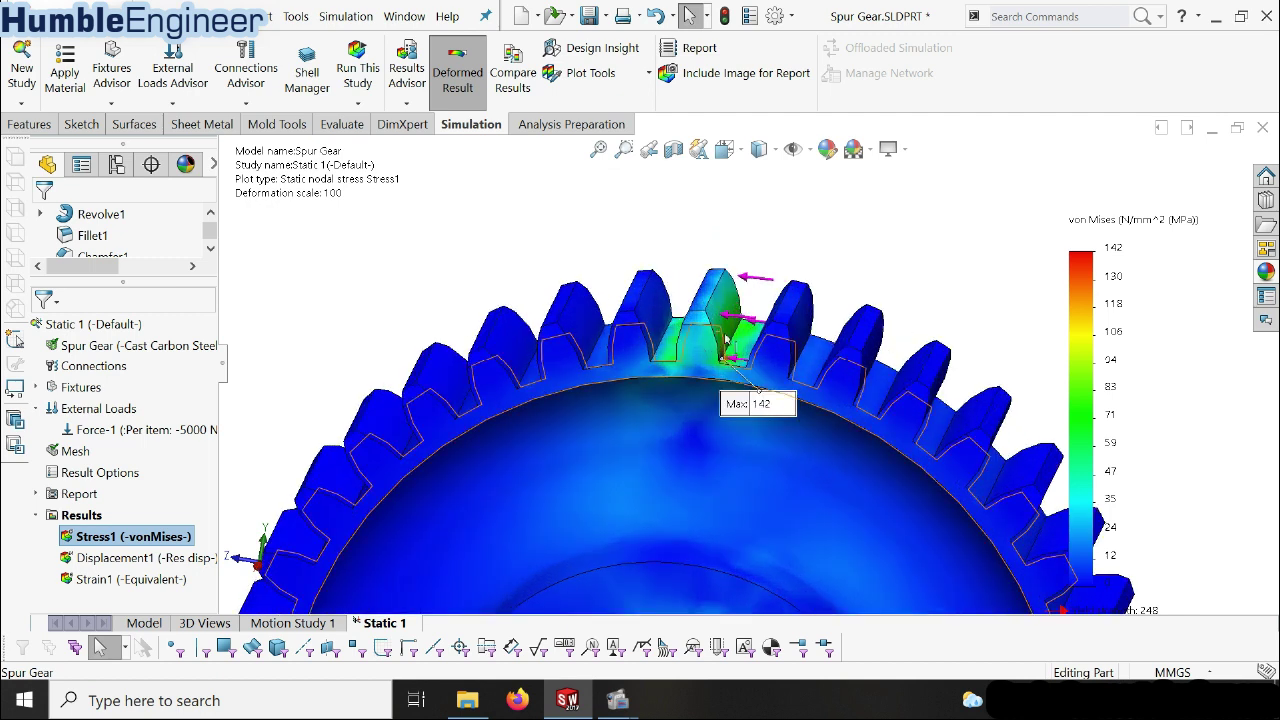
{"action": "mouse_move", "coordinate": [727, 340]}
{"action": "middle_mouse_down"}
{"action": "mouse_move", "coordinate": [702, 358]}
{"action": "mouse_move", "coordinate": [749, 356]}
{"action": "middle_mouse_up"}
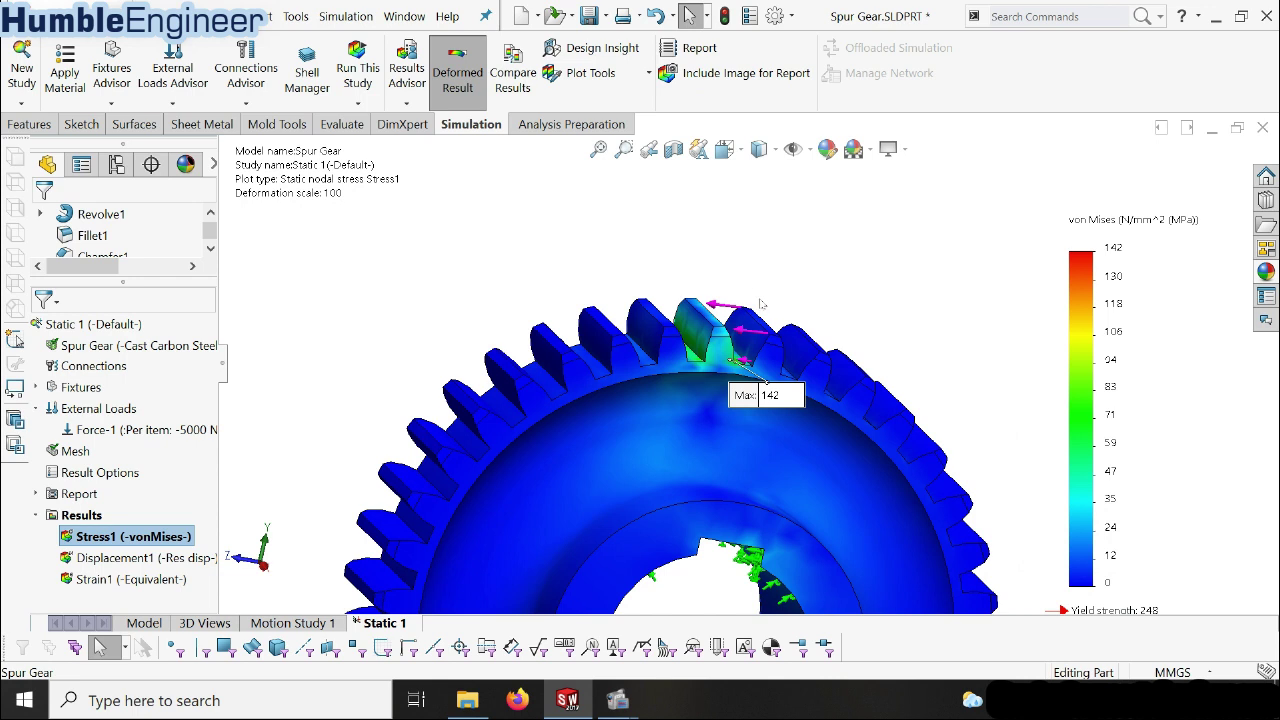
{"action": "middle_click_drag", "start_coordinate": [760, 303], "coordinate": [748, 330]}
{"action": "scroll", "coordinate": [745, 333], "scroll_direction": "up", "scroll_amount": 4}
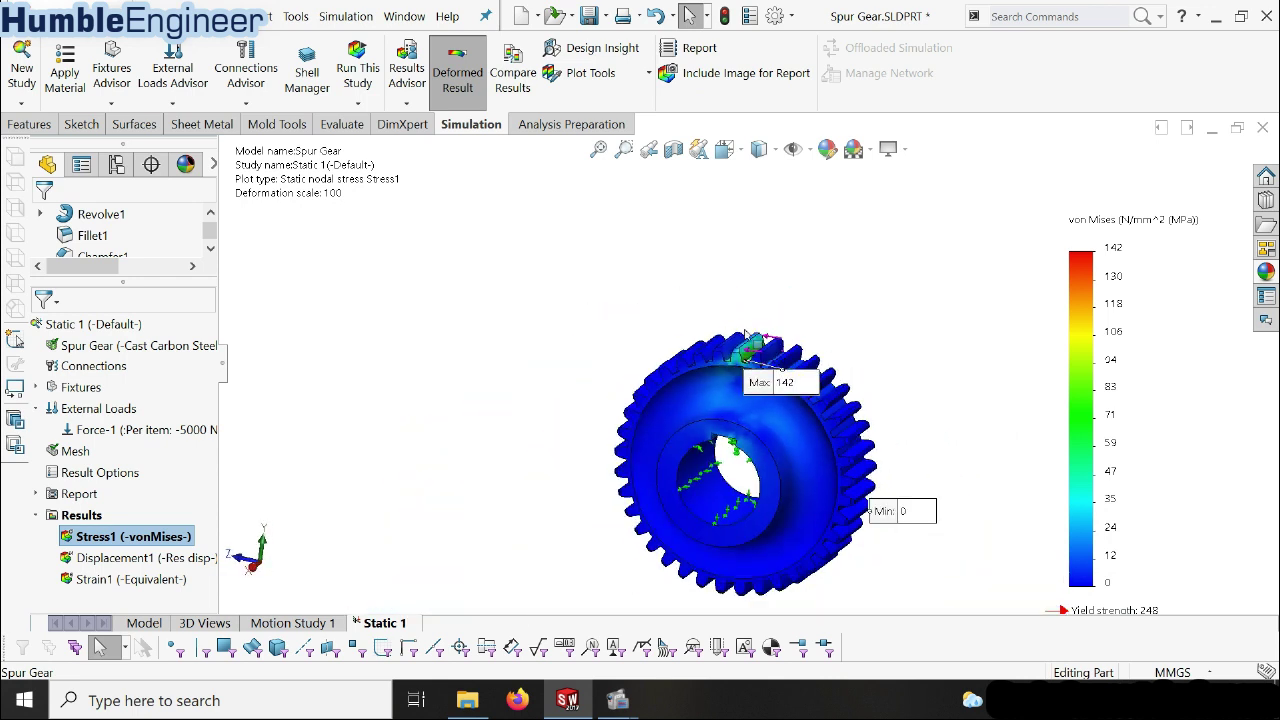
{"action": "scroll", "coordinate": [740, 345], "scroll_direction": "down", "scroll_amount": 2}
{"action": "scroll", "coordinate": [745, 350], "scroll_direction": "down", "scroll_amount": 1}
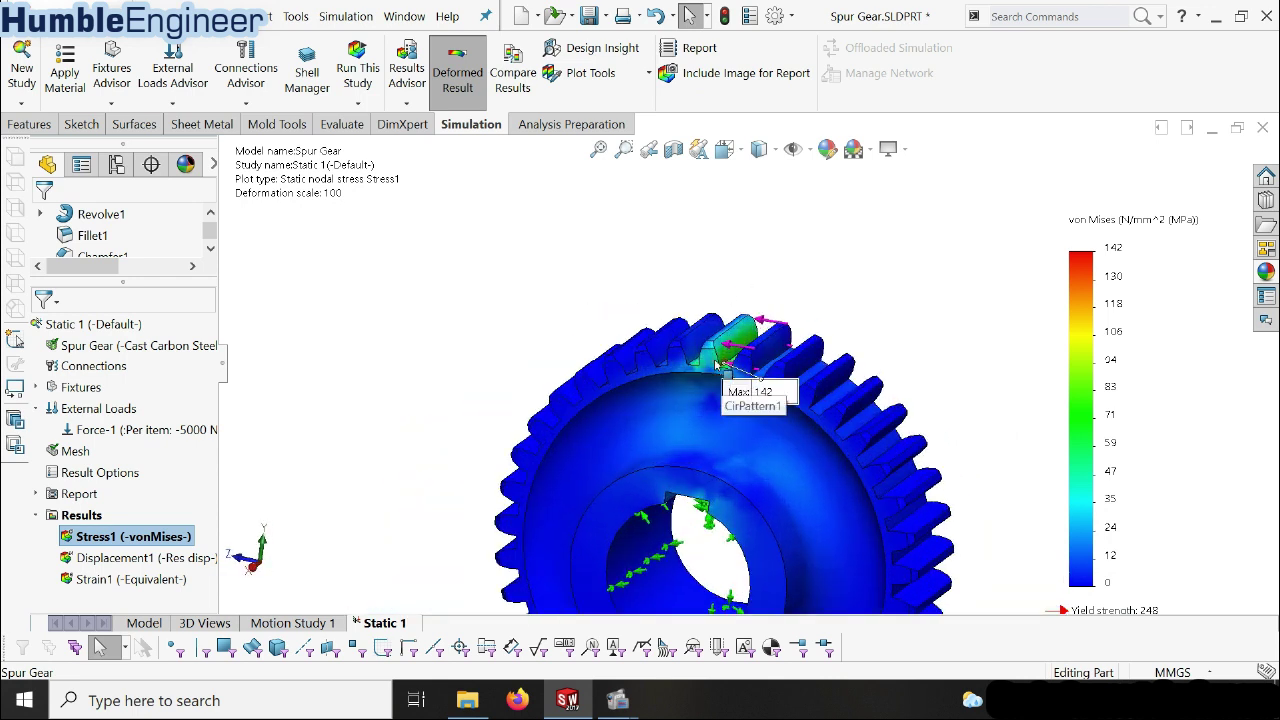
{"action": "scroll", "coordinate": [767, 372], "scroll_direction": "down", "scroll_amount": 2}
{"action": "scroll", "coordinate": [745, 395], "scroll_direction": "down", "scroll_amount": 1}
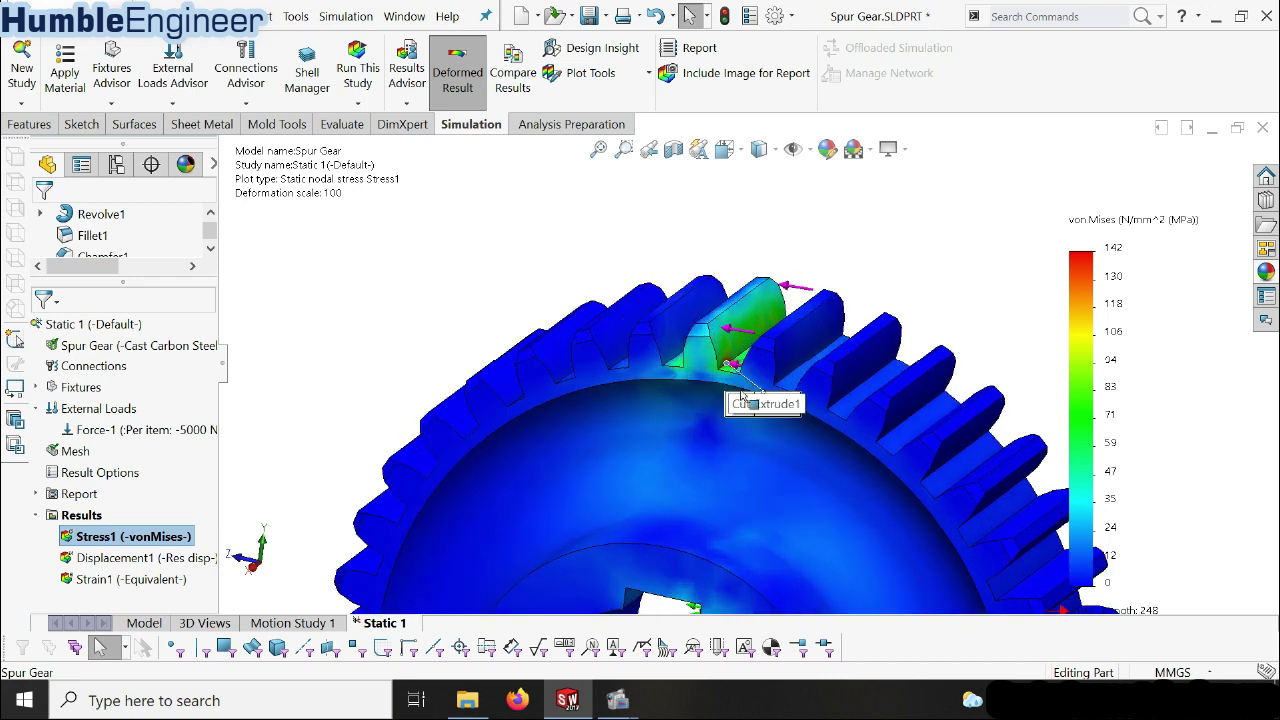
{"action": "mouse_move", "coordinate": [765, 402]}
{"action": "left_mouse_down"}
{"action": "mouse_move", "coordinate": [870, 252]}
{"action": "mouse_move", "coordinate": [827, 207]}
{"action": "left_mouse_up"}
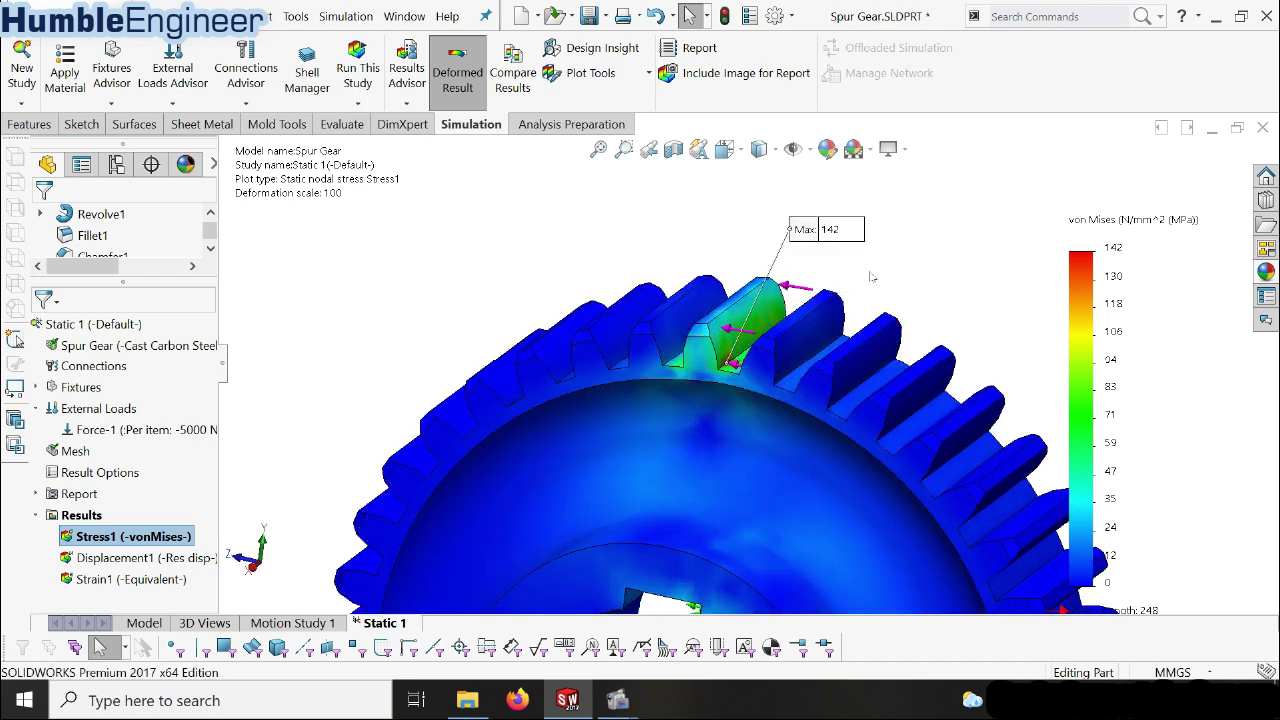
- Move the Min 0 label away from the gear and tilt it to a 3-D view
{"action": "scroll", "coordinate": [852, 300], "scroll_direction": "up", "scroll_amount": 2}
{"action": "mouse_move", "coordinate": [813, 380]}
{"action": "middle_mouse_down"}
{"action": "mouse_move", "coordinate": [848, 460]}
{"action": "mouse_move", "coordinate": [783, 420]}
{"action": "middle_mouse_up"}
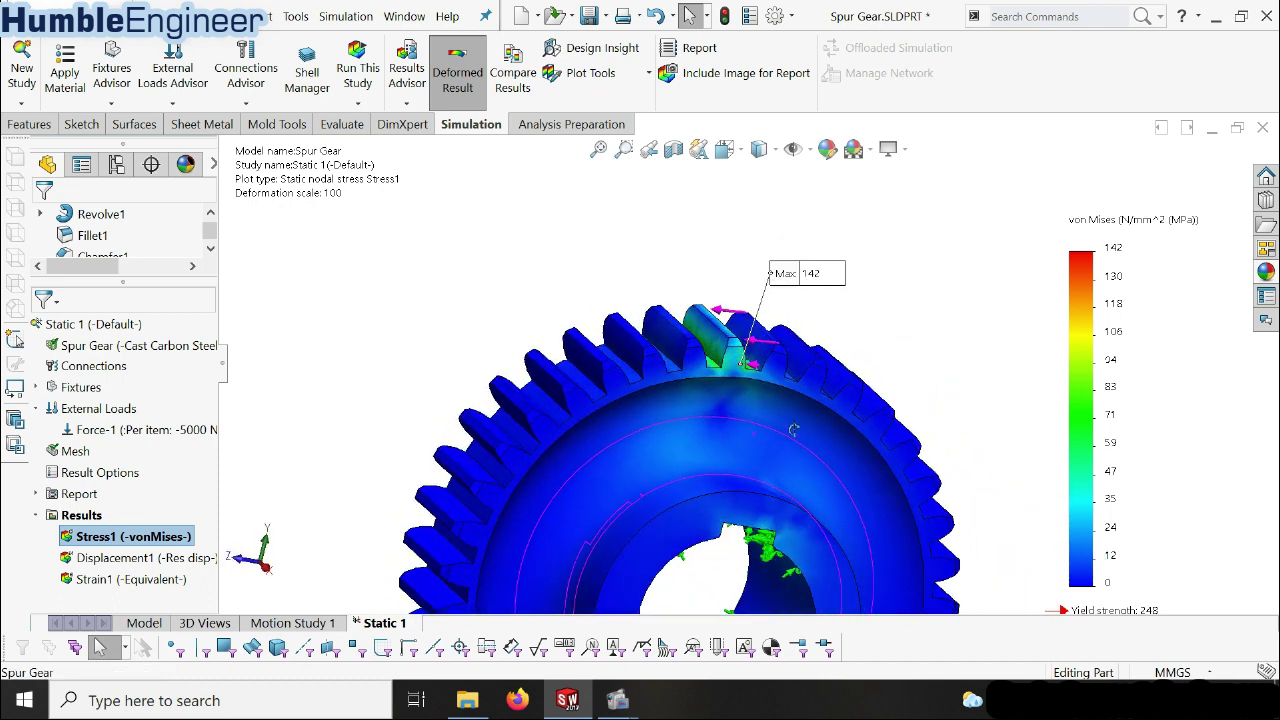
{"action": "scroll", "coordinate": [783, 420], "scroll_direction": "up", "scroll_amount": 2}
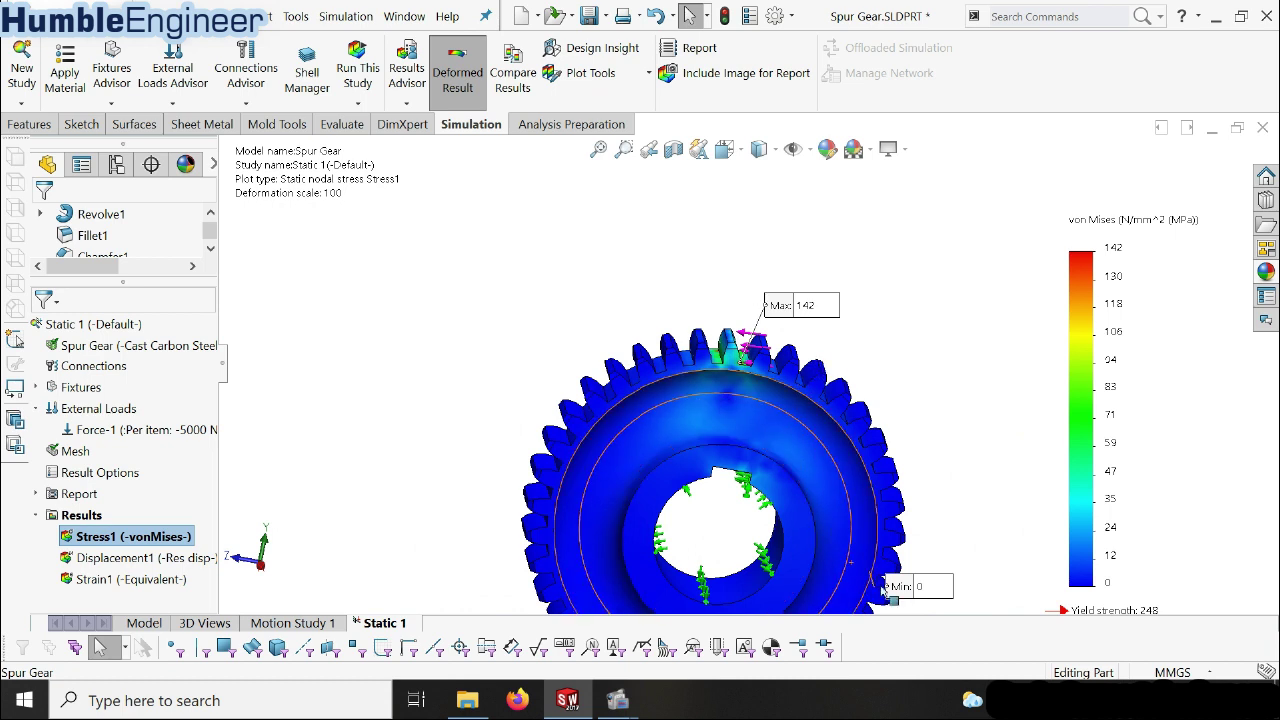
{"action": "left_click_drag", "start_coordinate": [940, 587], "coordinate": [1015, 551]}
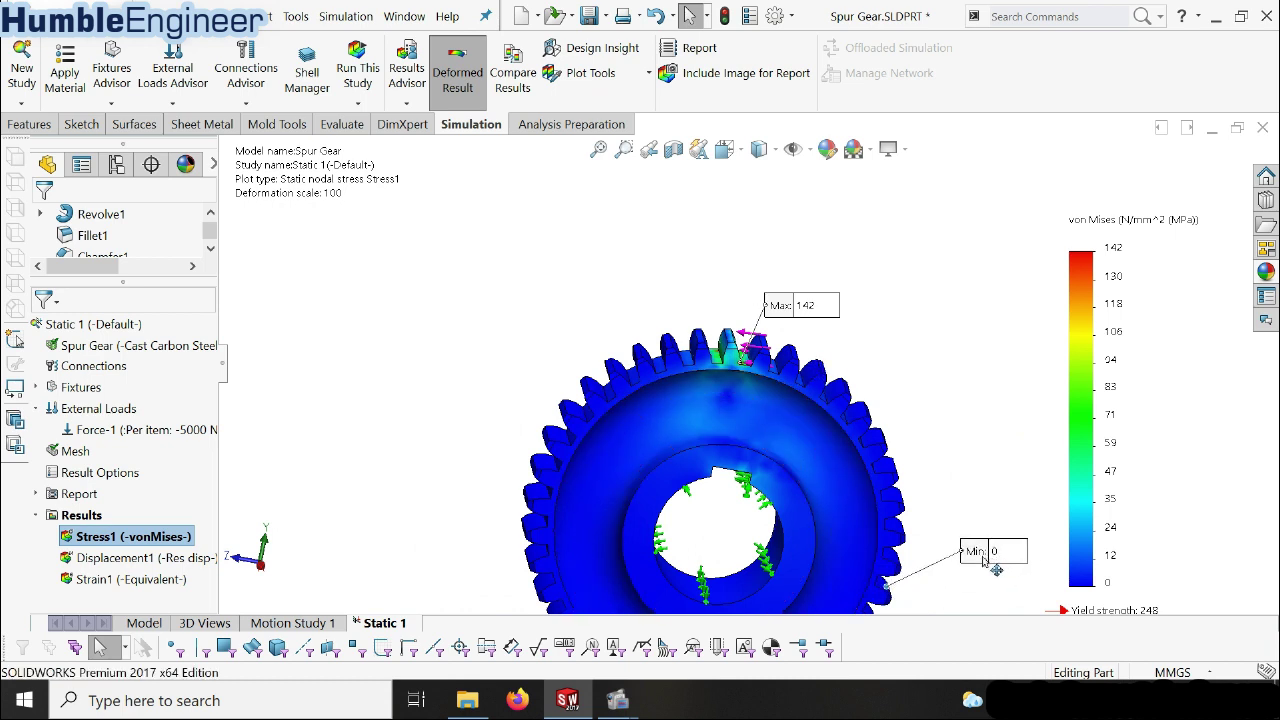
{"action": "middle_click_drag", "start_coordinate": [790, 481], "coordinate": [797, 514]}
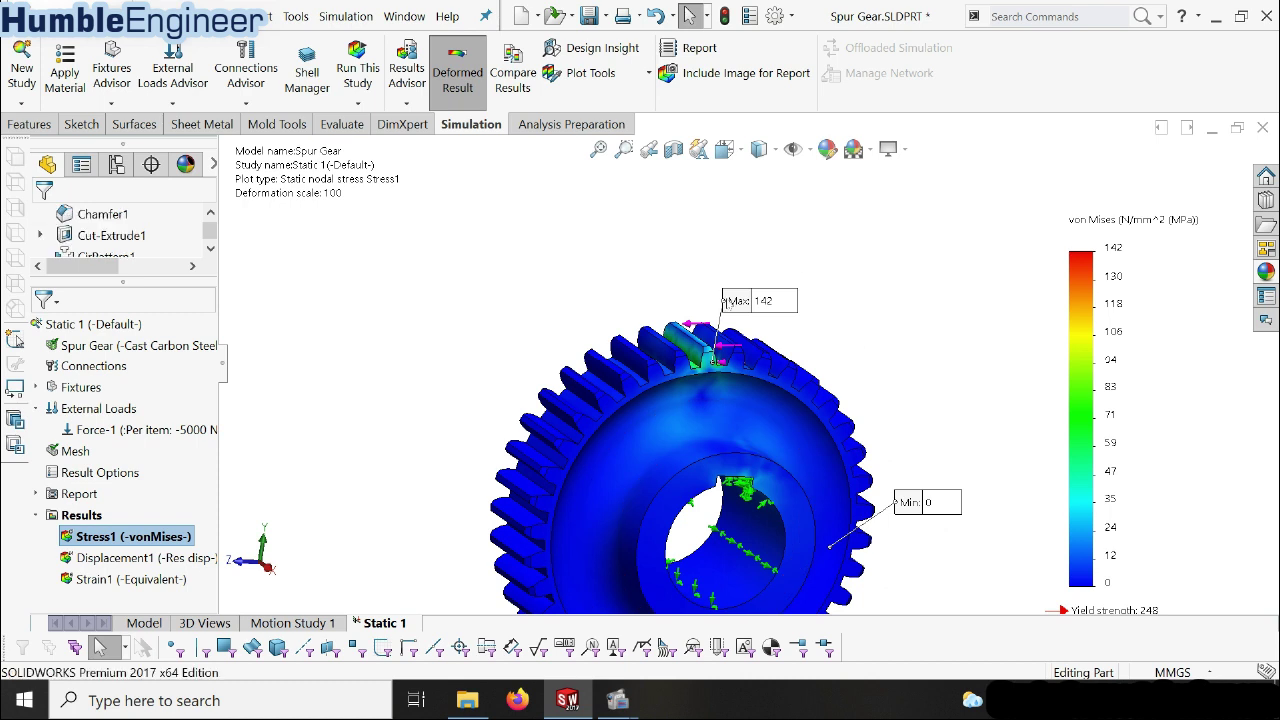
- Switch to the plain gear model with part-modelling tools and orbit to the hub side
{"action": "left_click", "coordinate": [145, 624]}
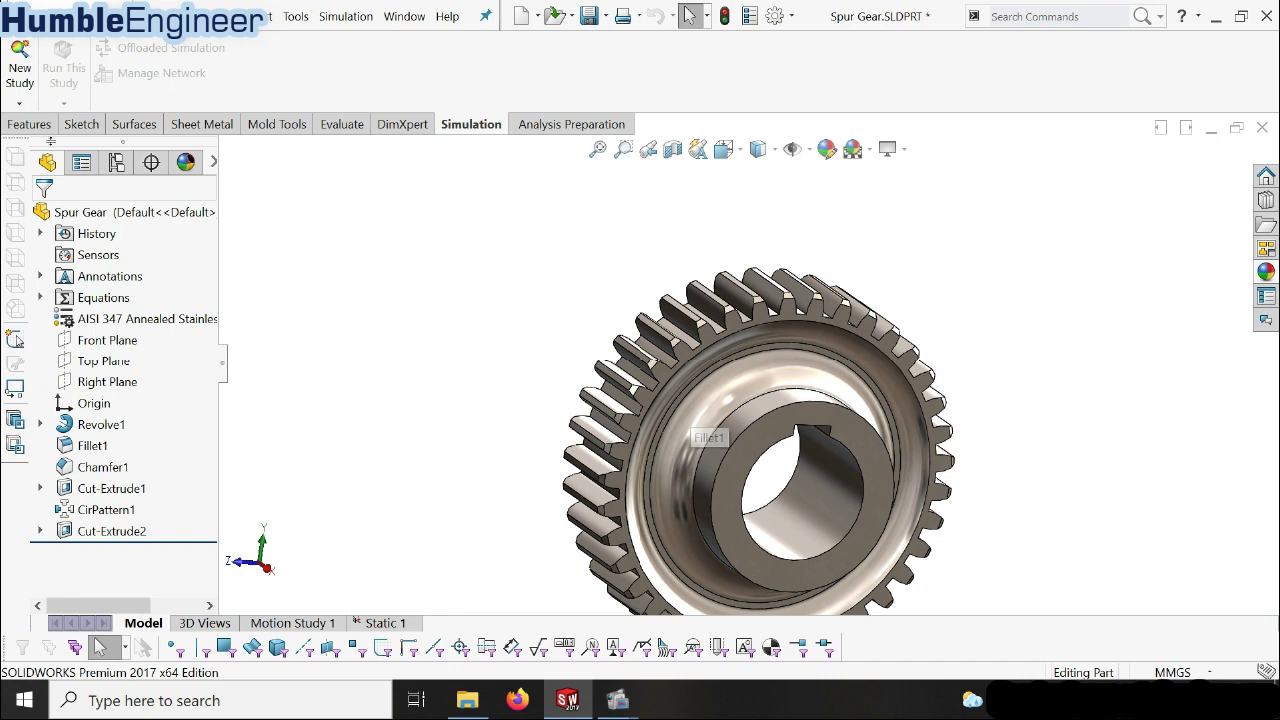
{"action": "left_click", "coordinate": [30, 124]}
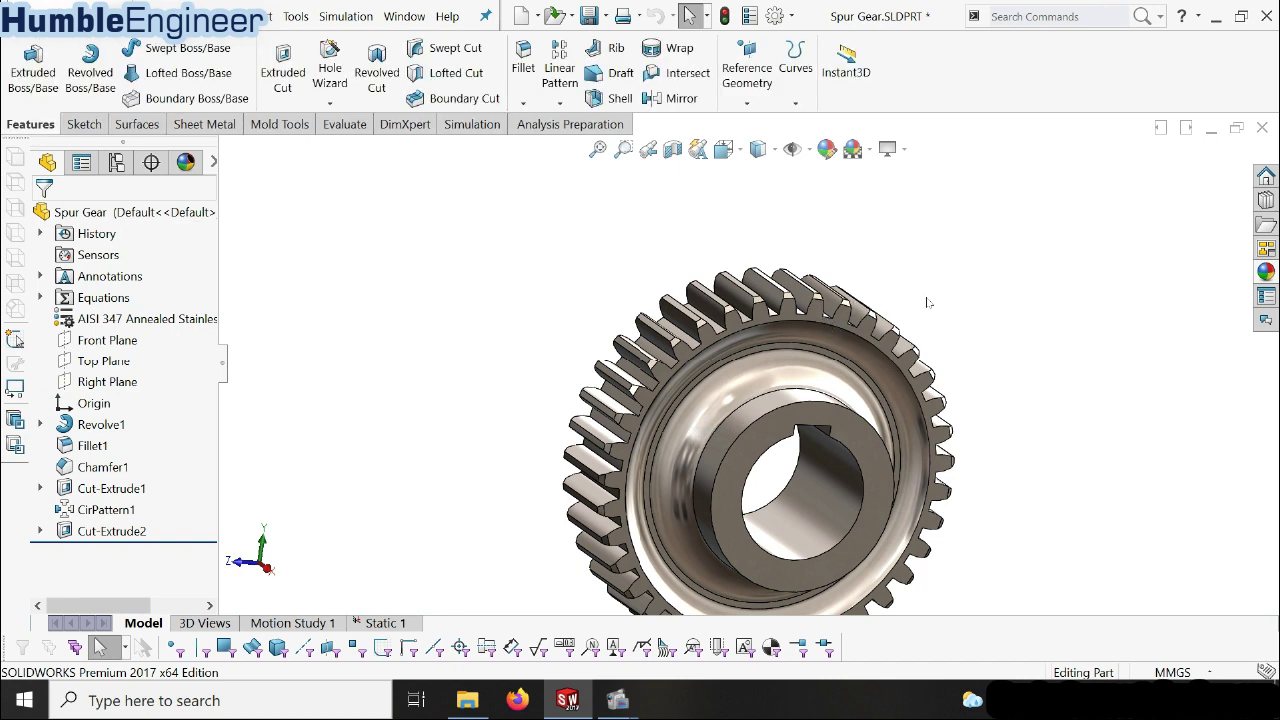
{"action": "mouse_move", "coordinate": [927, 302]}
{"action": "middle_mouse_down"}
{"action": "mouse_move", "coordinate": [696, 452]}
{"action": "mouse_move", "coordinate": [877, 311]}
{"action": "mouse_move", "coordinate": [787, 305]}
{"action": "middle_mouse_up"}
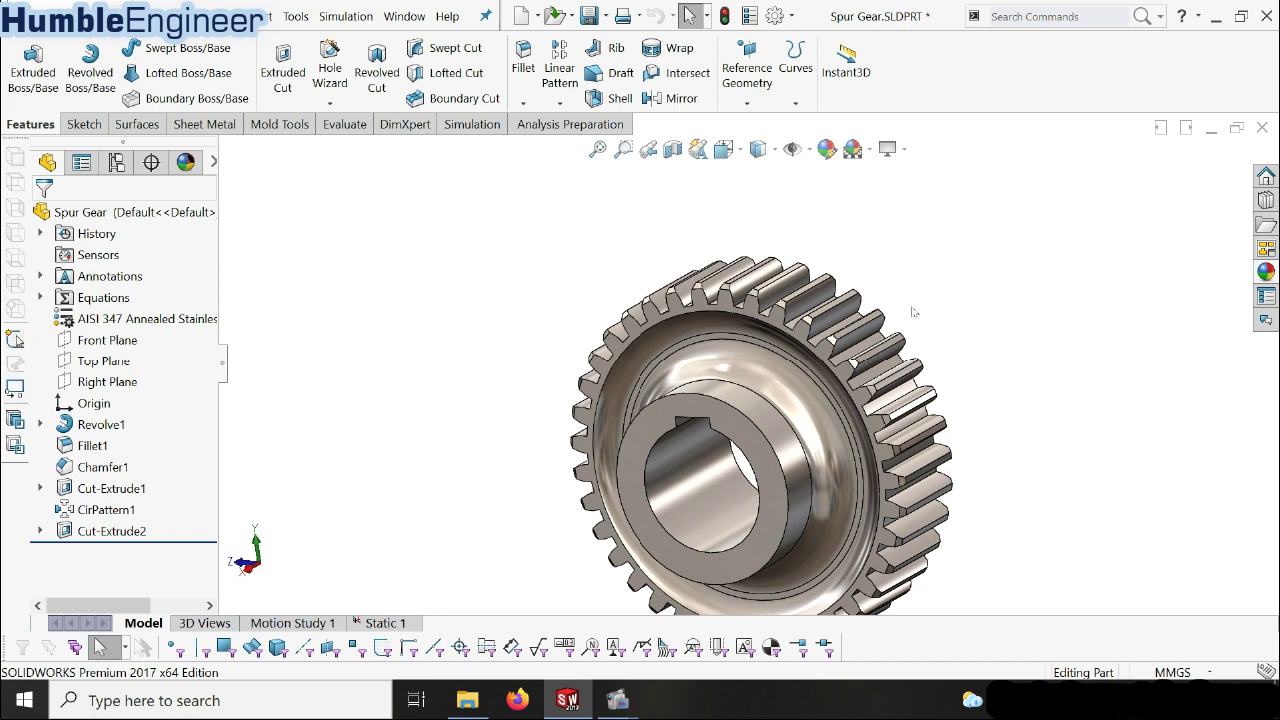
{"action": "scroll", "coordinate": [890, 325], "scroll_direction": "up", "scroll_amount": 1}
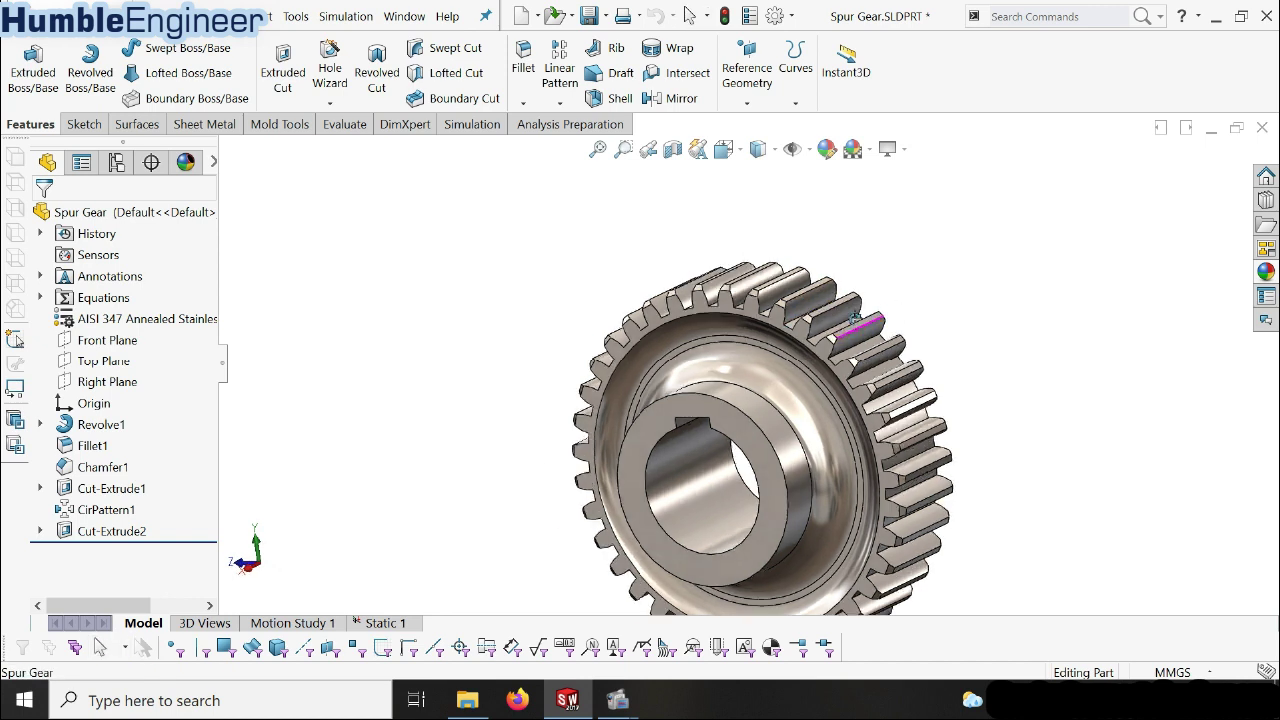
{"action": "scroll", "coordinate": [875, 335], "scroll_direction": "up", "scroll_amount": 2}
{"action": "scroll", "coordinate": [868, 340], "scroll_direction": "up", "scroll_amount": 2}
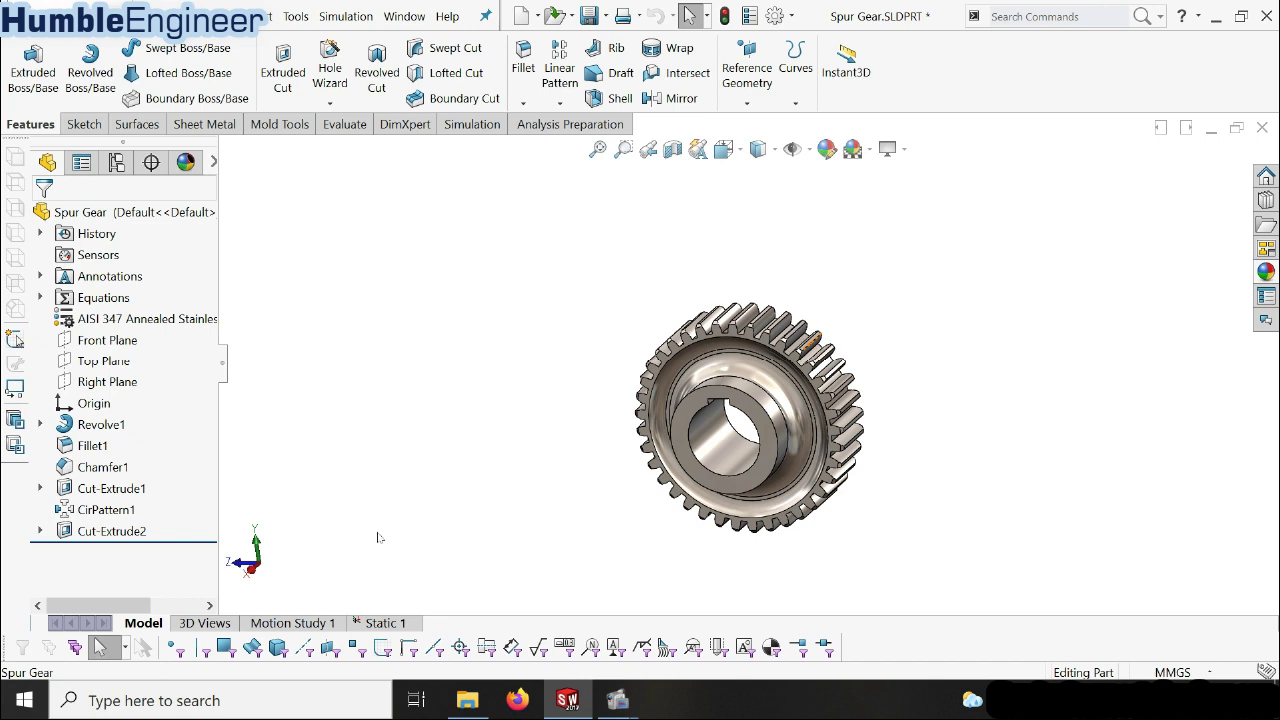
- Delete the Static 1 study from its tab and confirm with Yes
{"action": "left_click", "coordinate": [380, 623]}
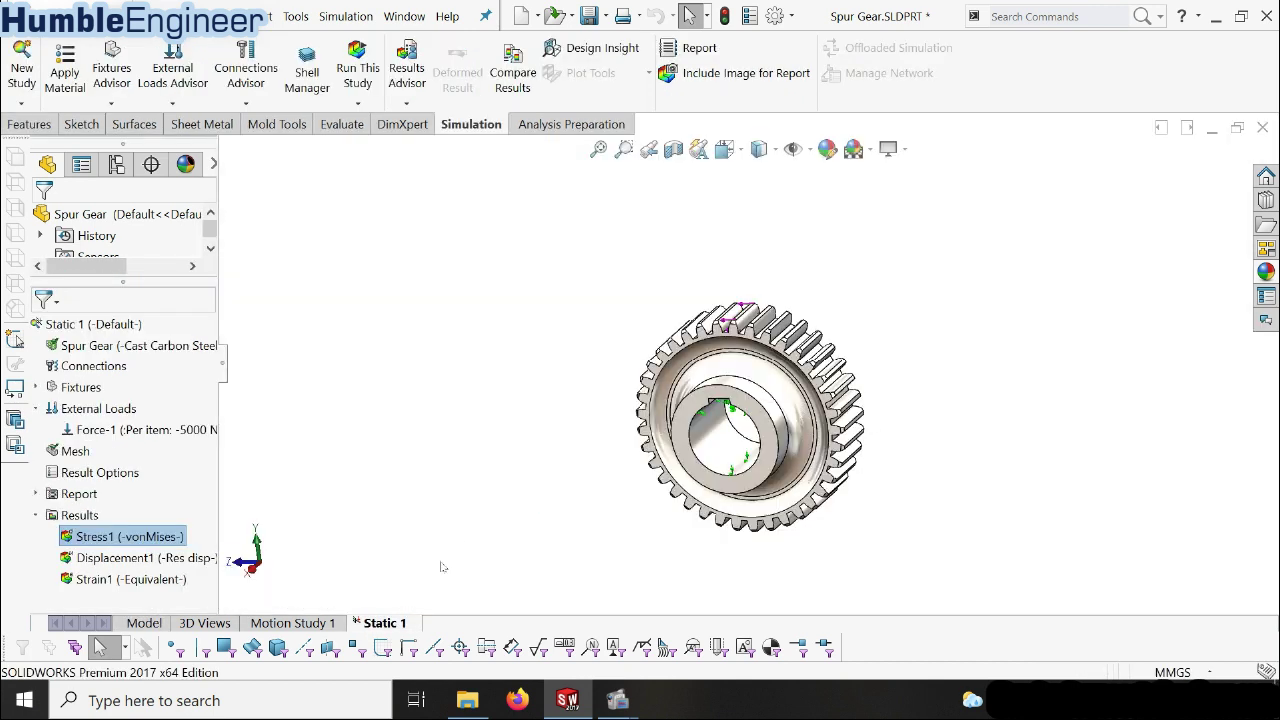
{"action": "right_click", "coordinate": [392, 626]}
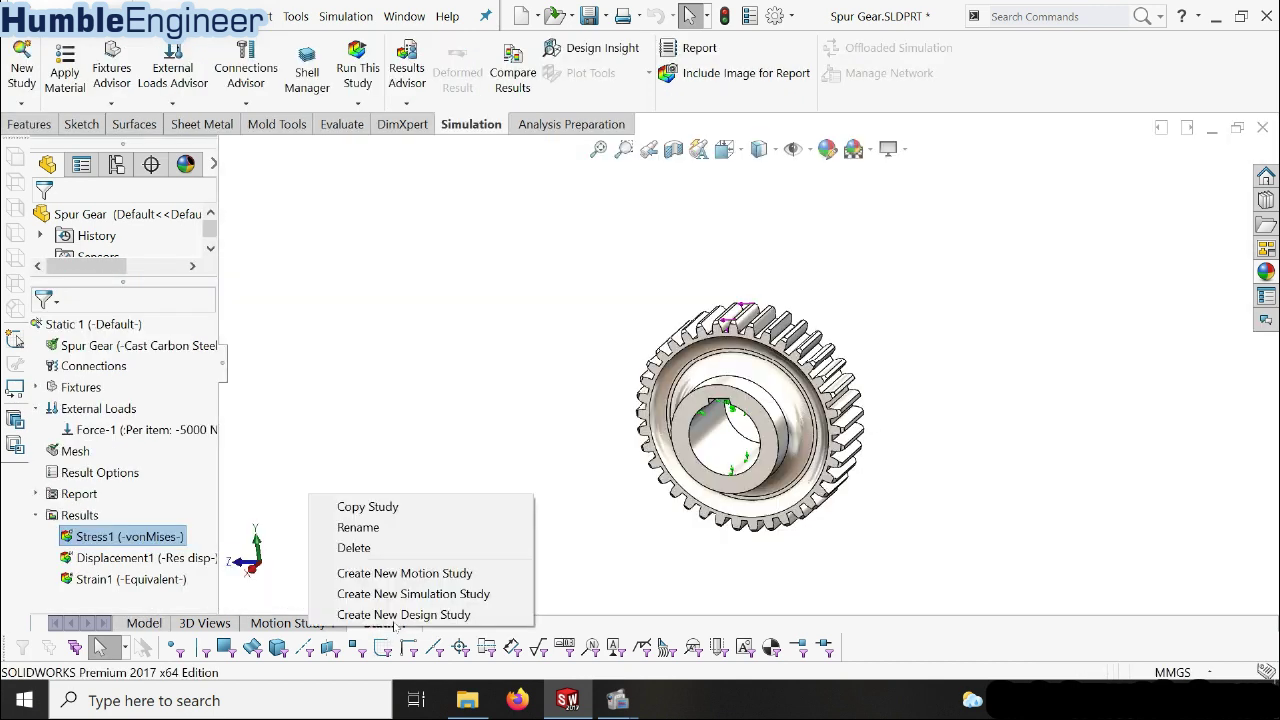
{"action": "left_click", "coordinate": [416, 547]}
{"action": "left_click", "coordinate": [688, 393]}
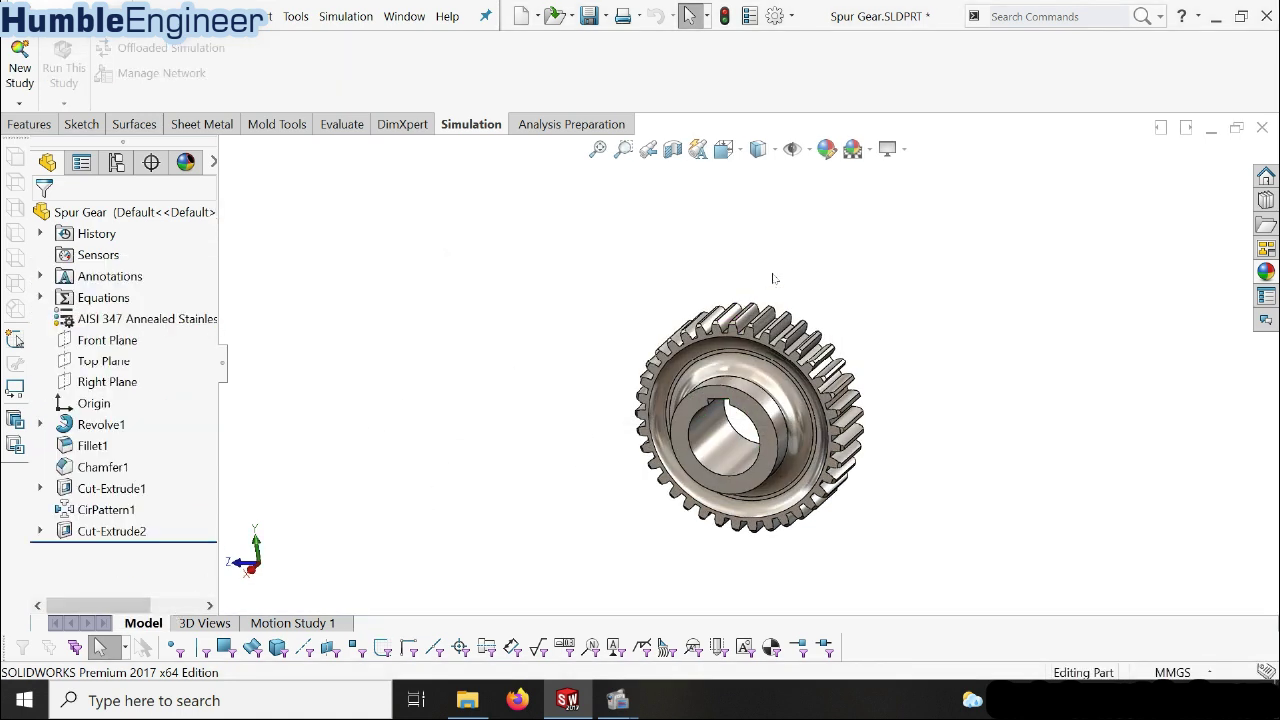
{"action": "left_click", "coordinate": [29, 124]}
{"action": "scroll", "coordinate": [755, 415], "scroll_direction": "down", "scroll_amount": 3}
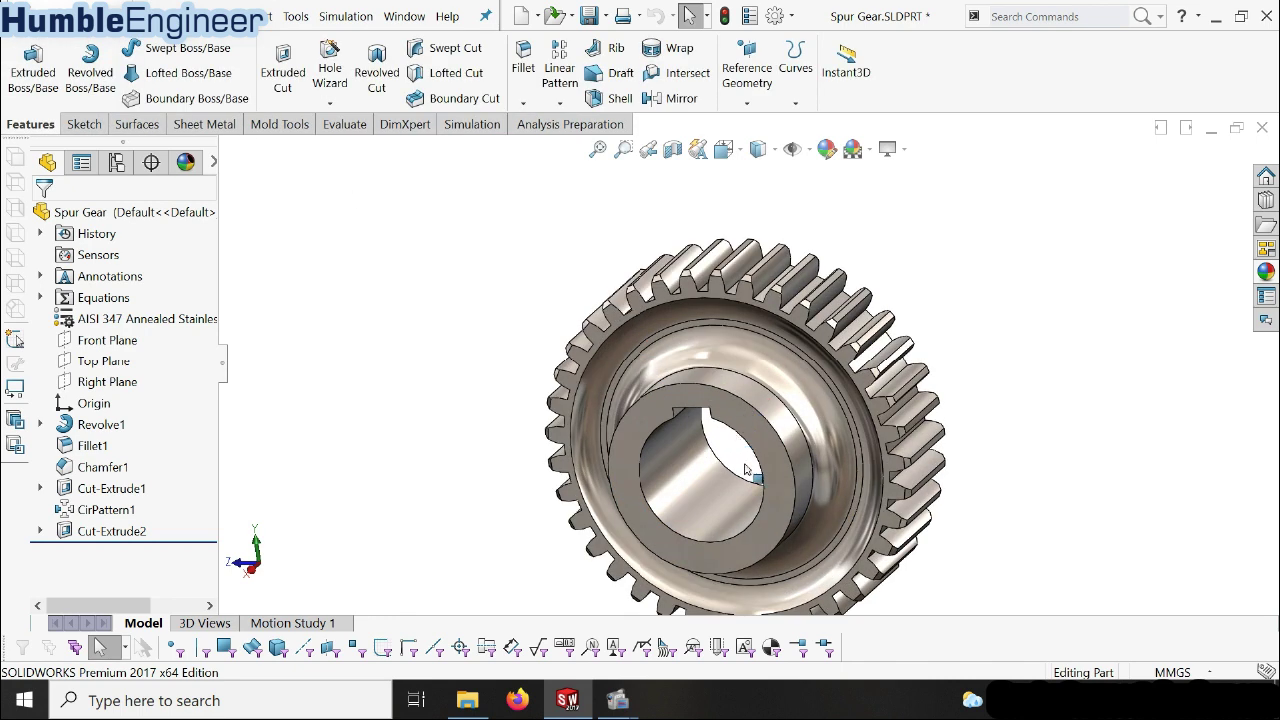
{"action": "middle_click_drag", "start_coordinate": [745, 470], "coordinate": [773, 243]}
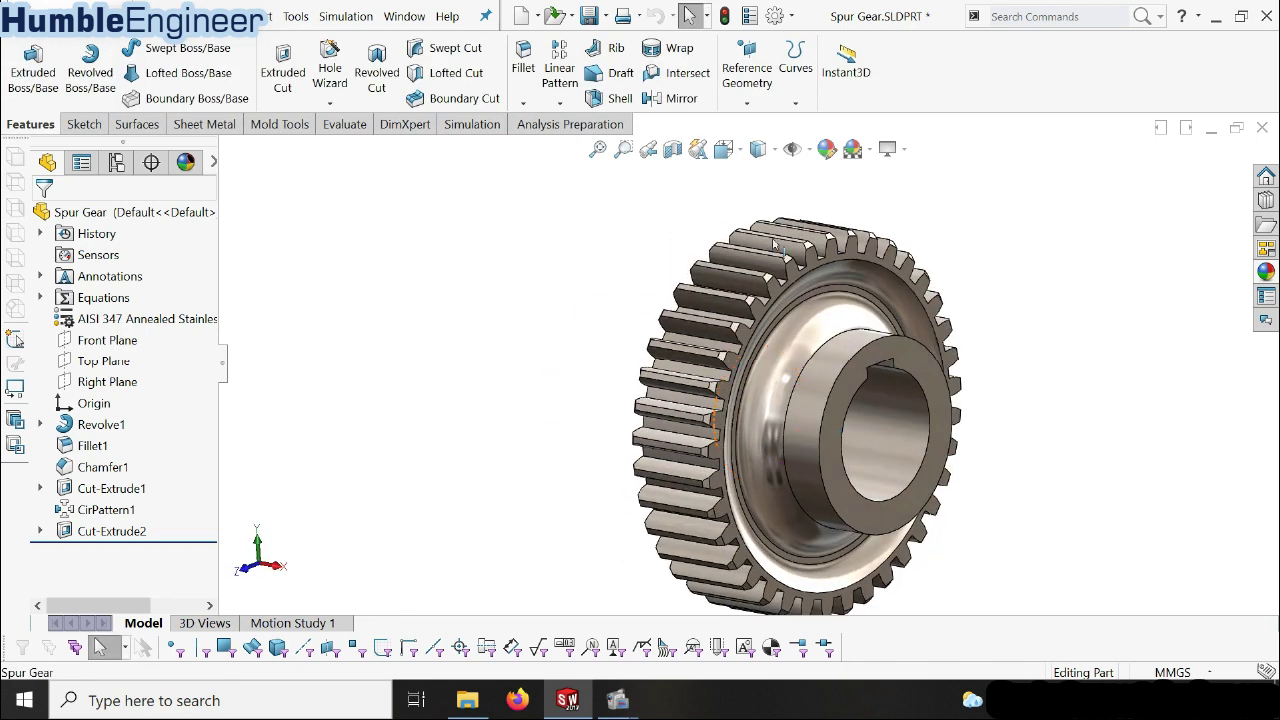
{"action": "scroll", "coordinate": [760, 300], "scroll_direction": "up", "scroll_amount": 2}
{"action": "scroll", "coordinate": [895, 299], "scroll_direction": "down", "scroll_amount": 2}
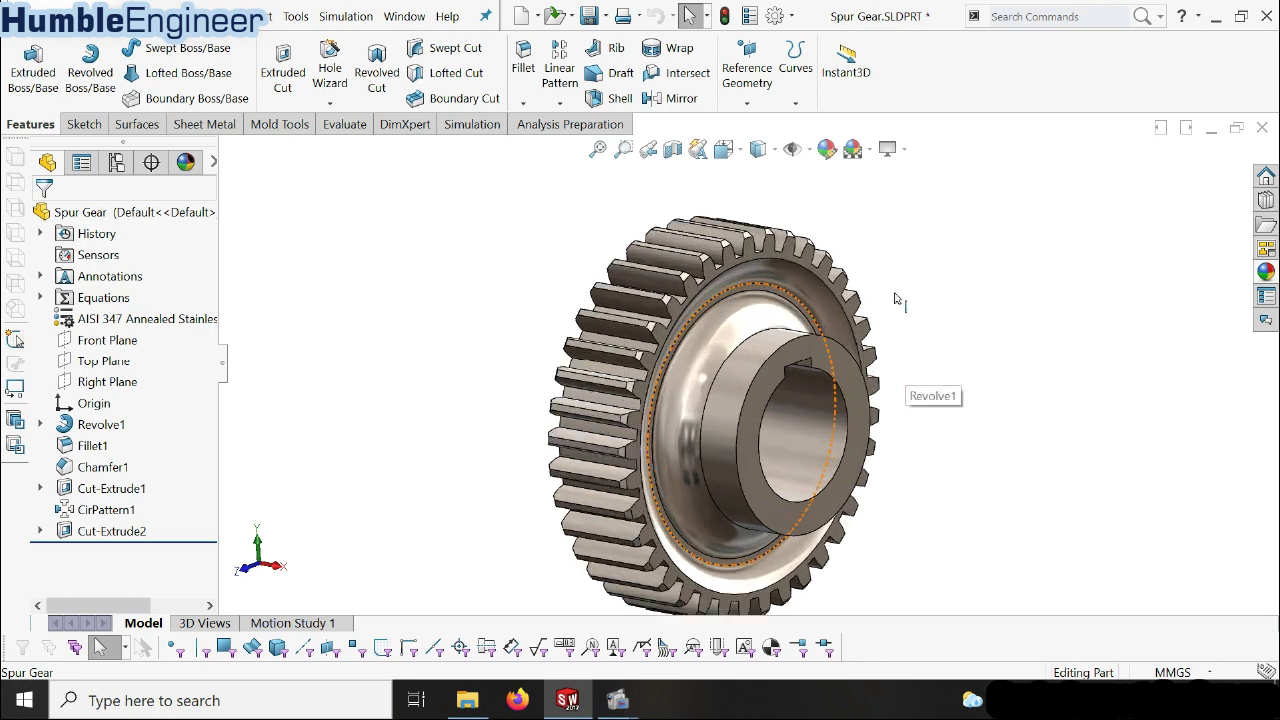
{"action": "middle_click_drag", "start_coordinate": [895, 299], "coordinate": [793, 347]}
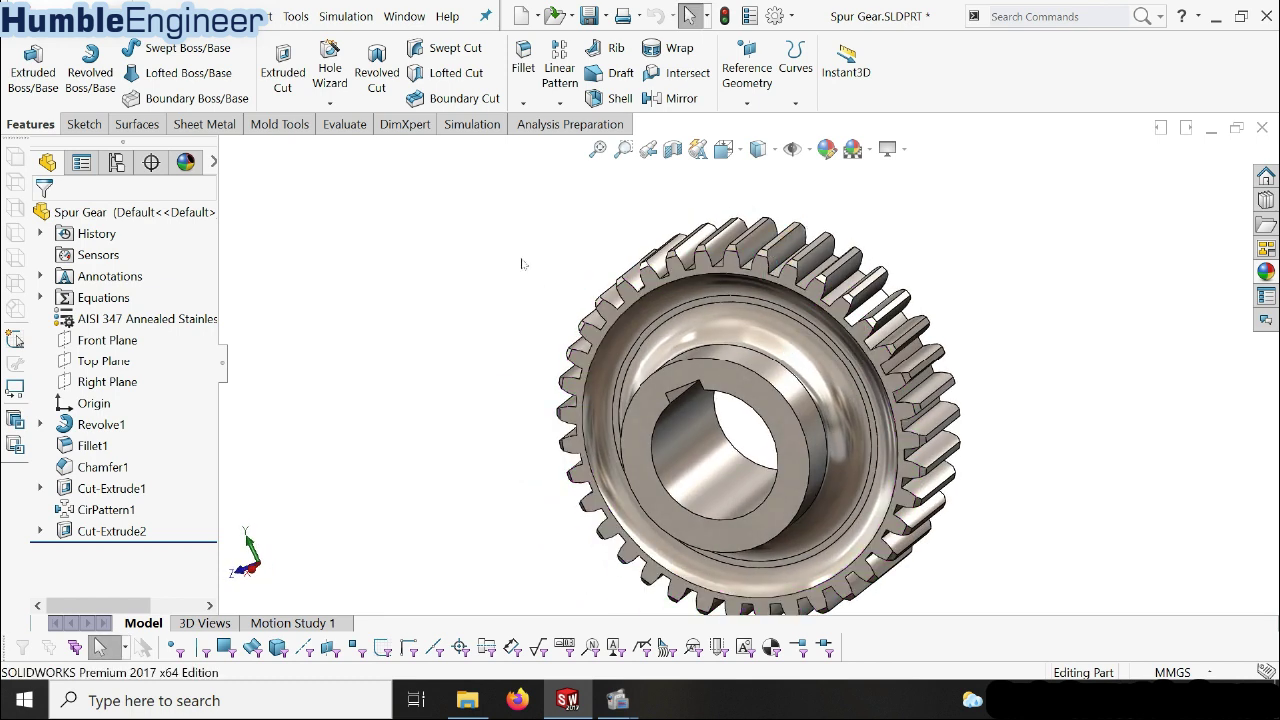
{"action": "scroll", "coordinate": [812, 370], "scroll_direction": "up", "scroll_amount": 2}
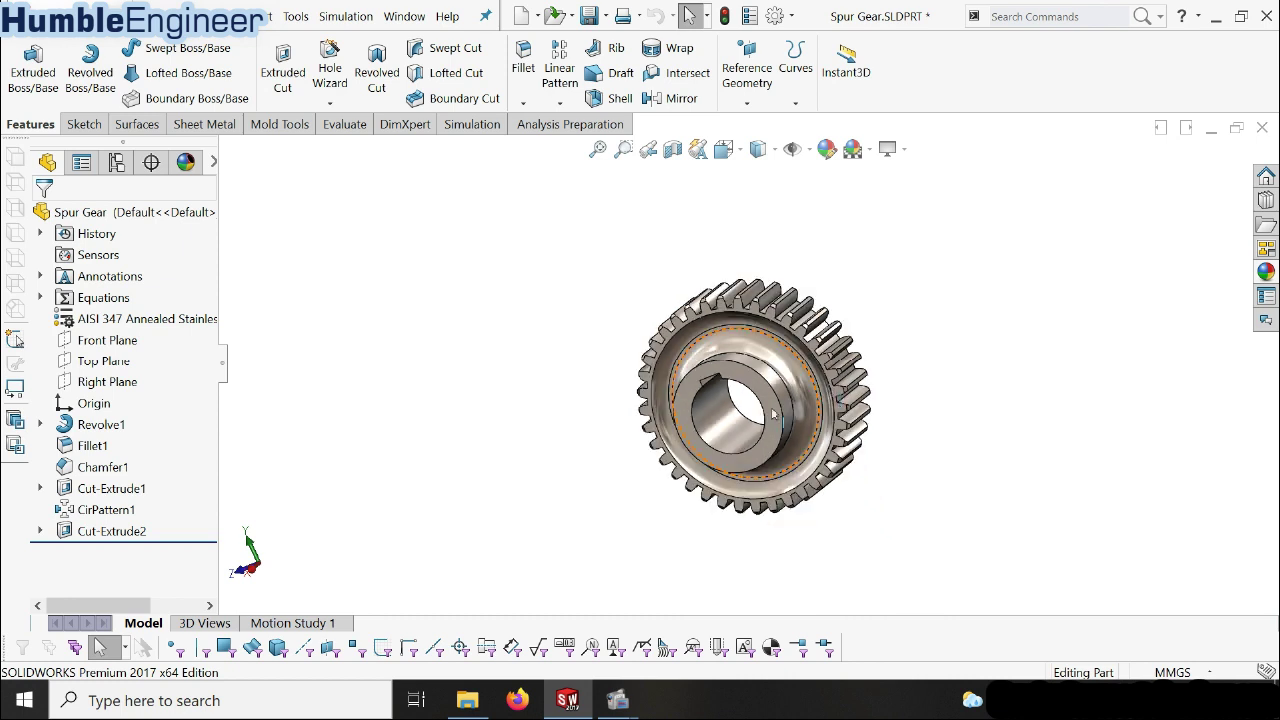
{"action": "scroll", "coordinate": [772, 415], "scroll_direction": "down", "scroll_amount": 1}
{"action": "mouse_move", "coordinate": [722, 398]}
{"action": "middle_mouse_down"}
{"action": "mouse_move", "coordinate": [906, 385]}
{"action": "mouse_move", "coordinate": [621, 281]}
{"action": "middle_mouse_up"}
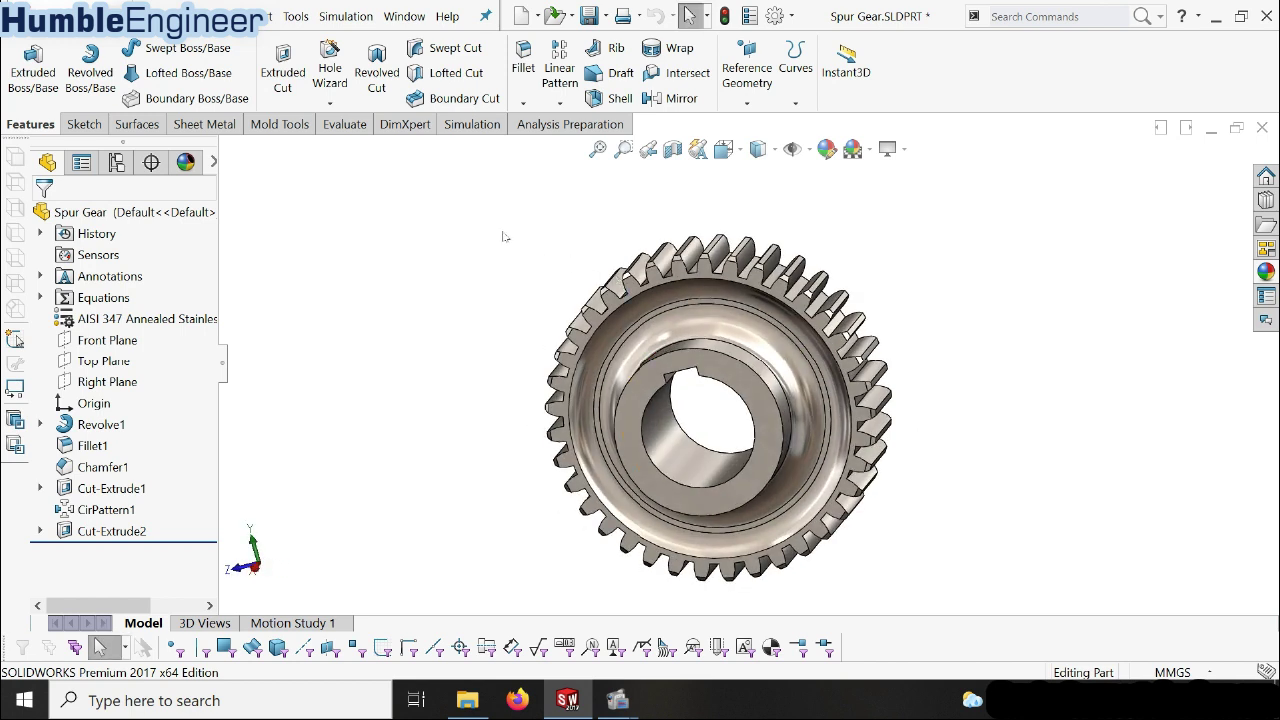
{"action": "left_click", "coordinate": [467, 133]}
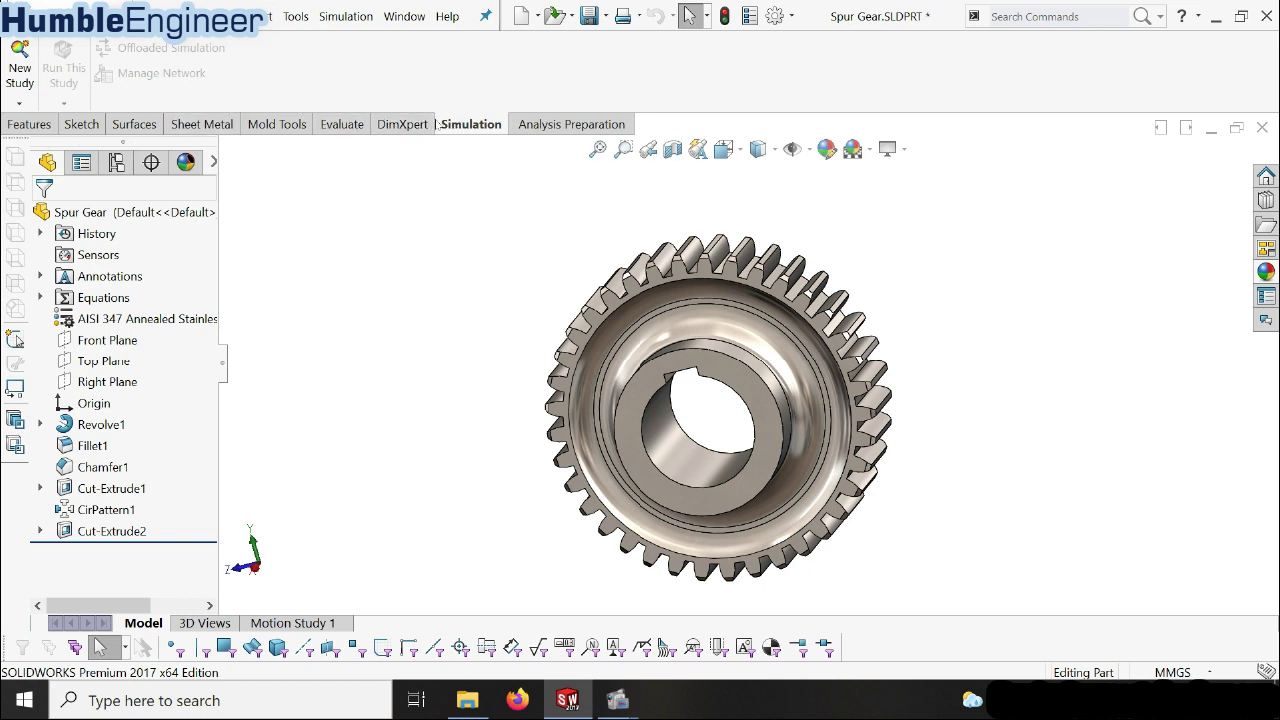
- Turn on the SOLIDWORKS Simulation add-in and bring up the Simulation tab's study tools
{"action": "right_click", "coordinate": [447, 121]}
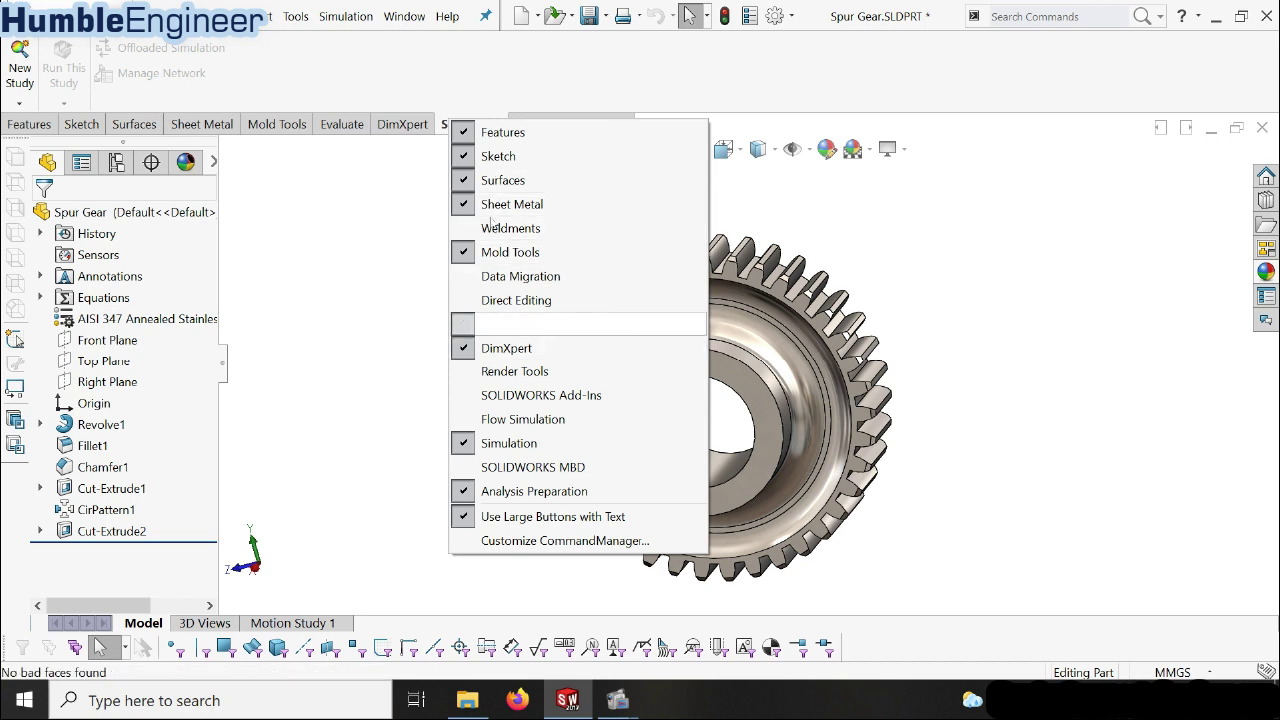
{"action": "left_click", "coordinate": [468, 444]}
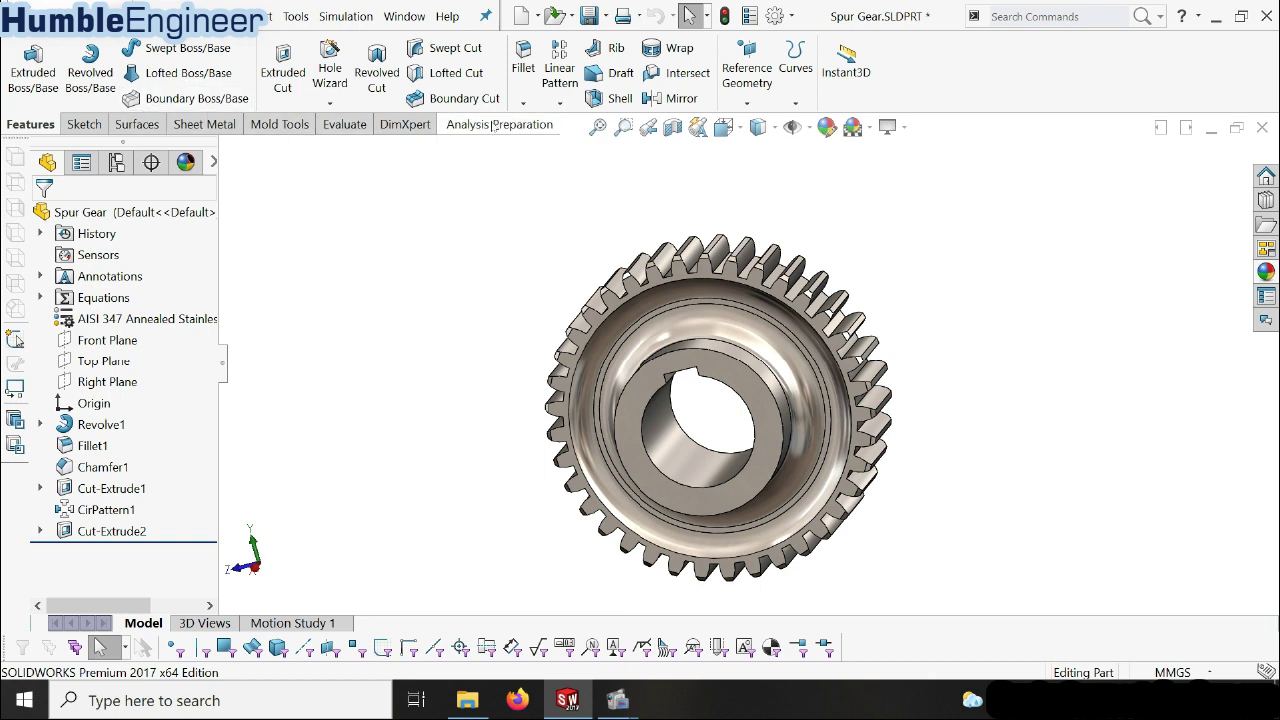
{"action": "right_click", "coordinate": [494, 124]}
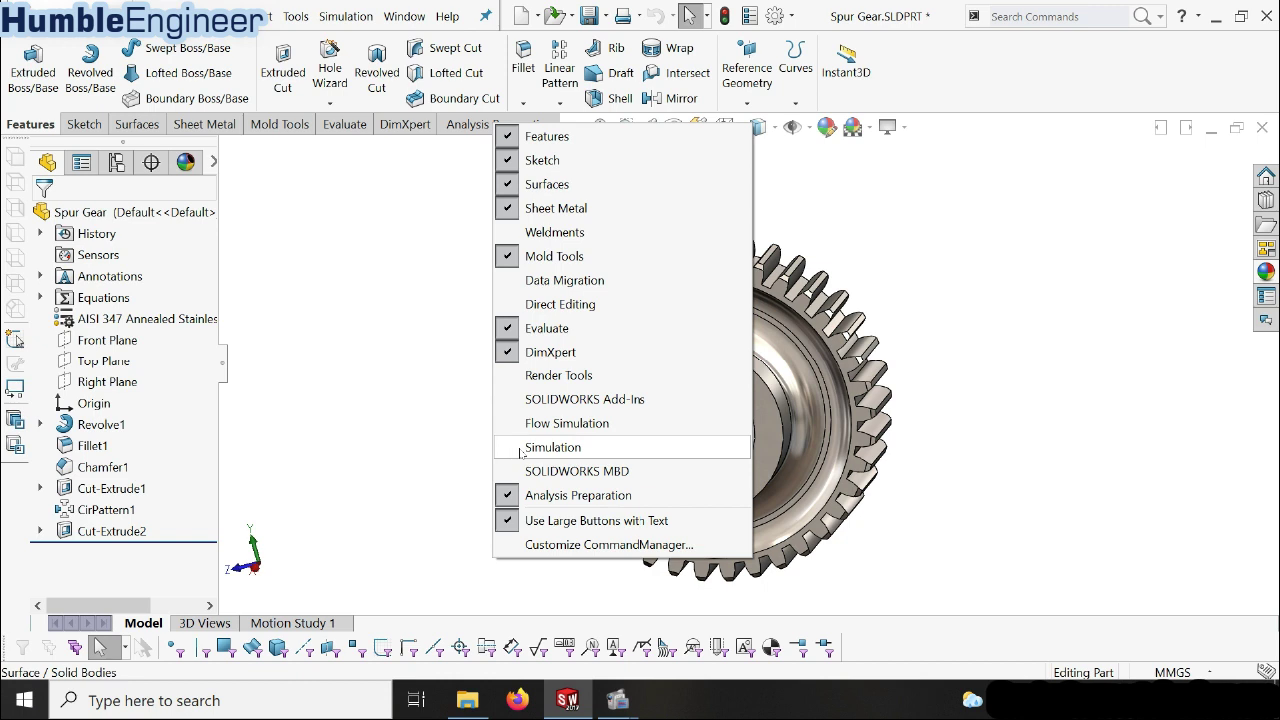
{"action": "left_click", "coordinate": [510, 453]}
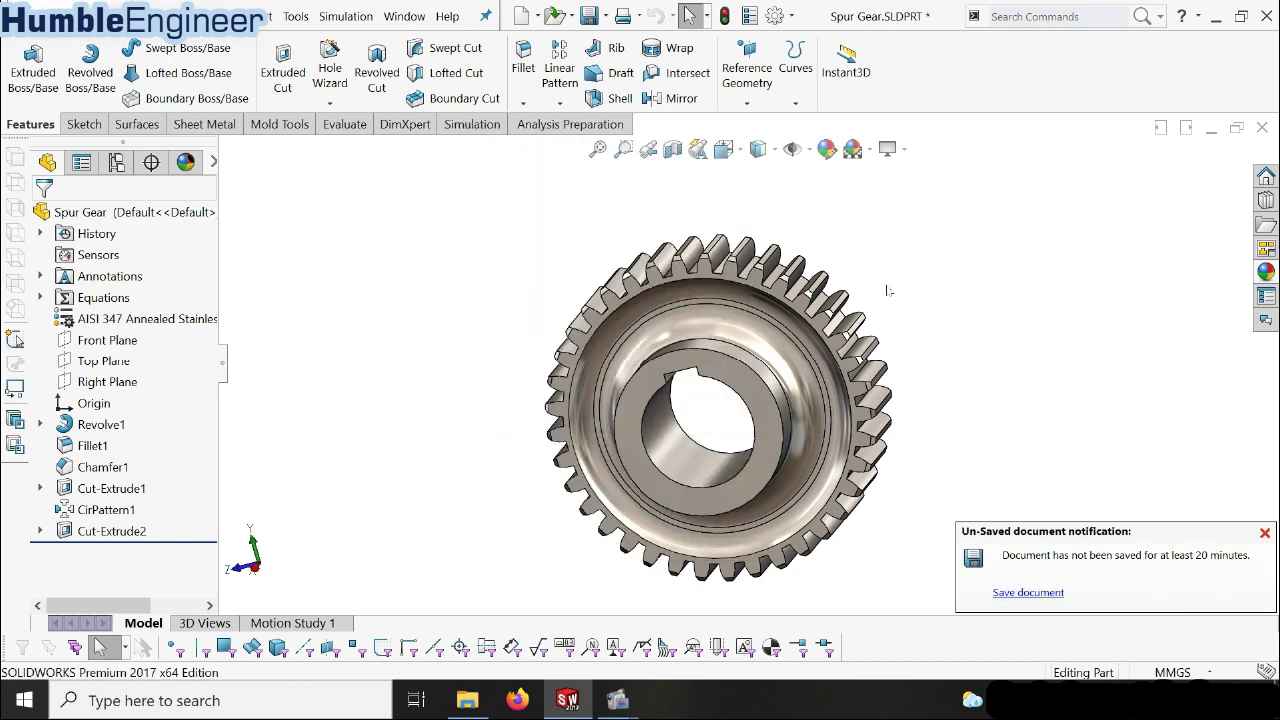
{"action": "left_click", "coordinate": [472, 126]}
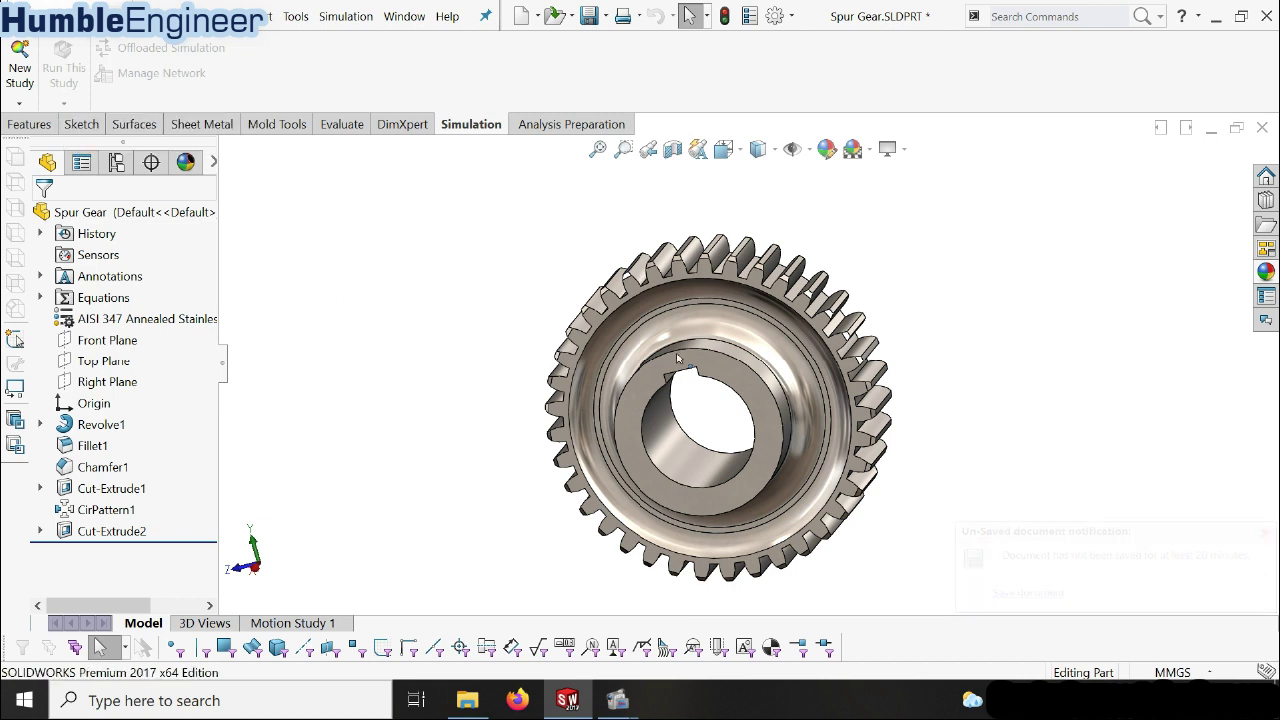
{"action": "middle_click_drag", "start_coordinate": [677, 358], "coordinate": [360, 337]}
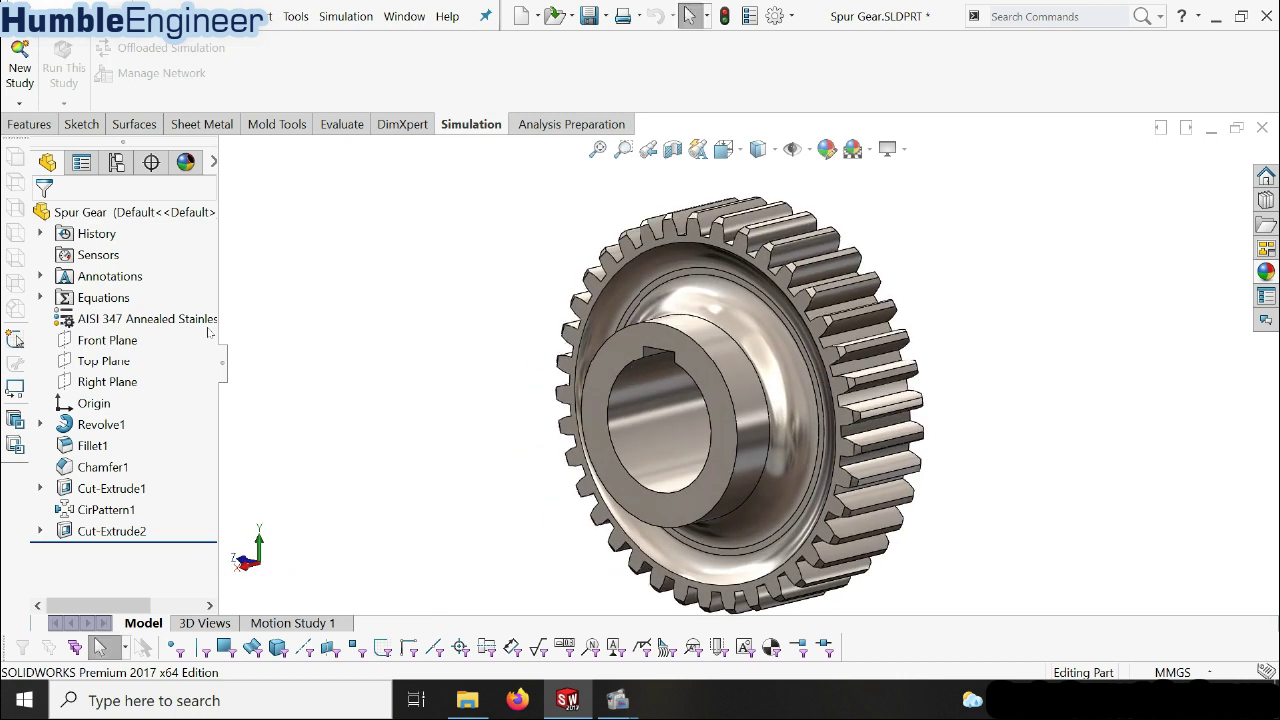
- Open the gear's material editor and review the Alloy Steel properties in MPa units
{"action": "right_click", "coordinate": [169, 324]}
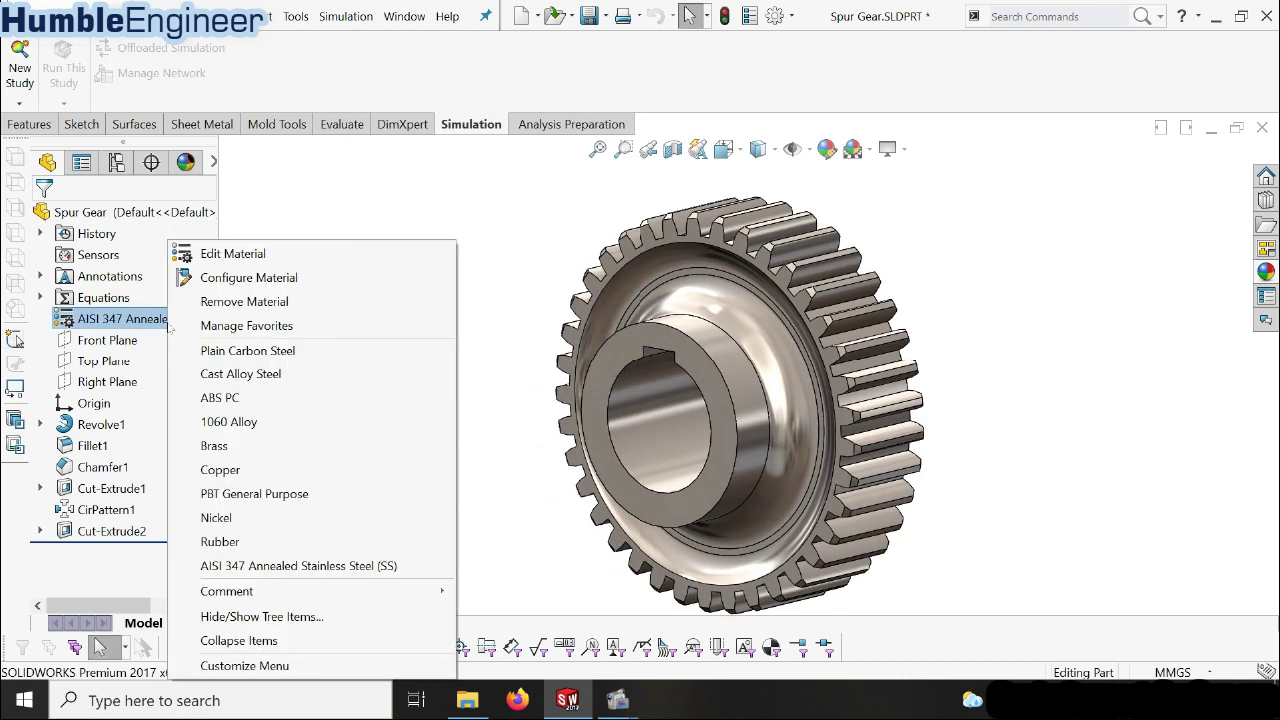
{"action": "left_click", "coordinate": [230, 254]}
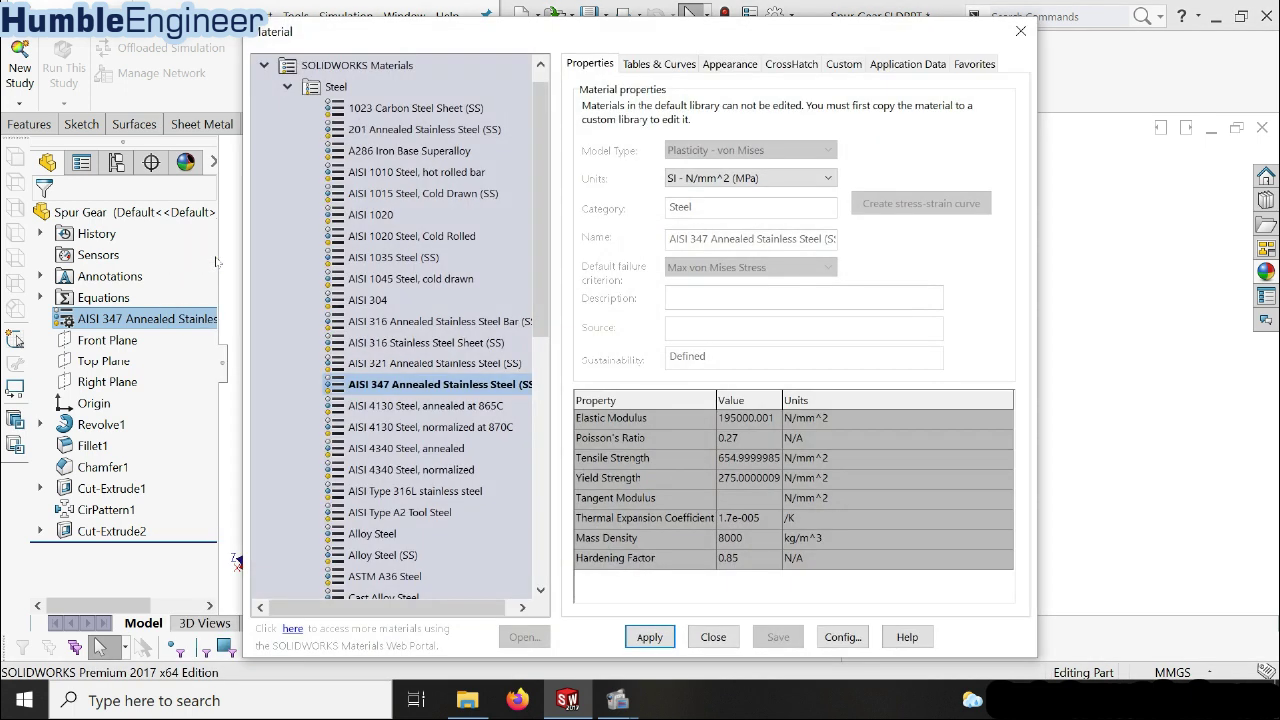
{"action": "scroll", "coordinate": [476, 253], "scroll_direction": "down", "scroll_amount": 3}
{"action": "scroll", "coordinate": [470, 255], "scroll_direction": "down", "scroll_amount": 3}
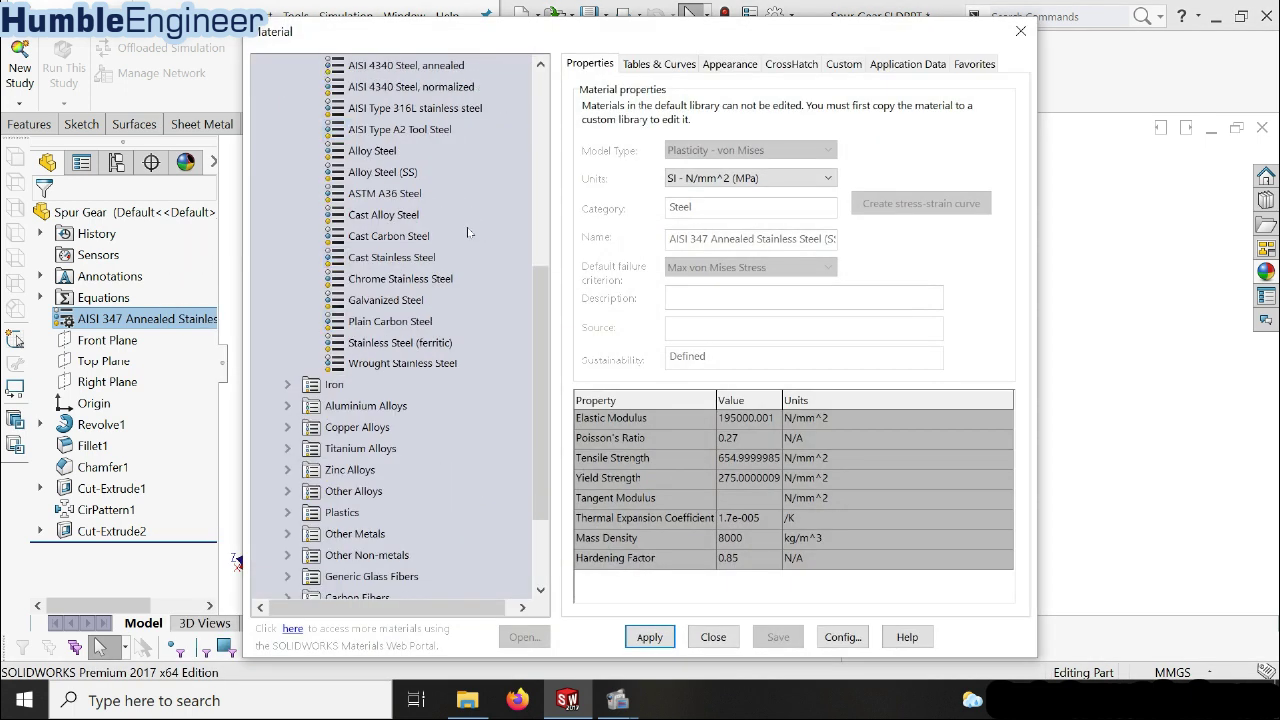
{"action": "scroll", "coordinate": [445, 259], "scroll_direction": "up", "scroll_amount": 3}
{"action": "left_click", "coordinate": [394, 308]}
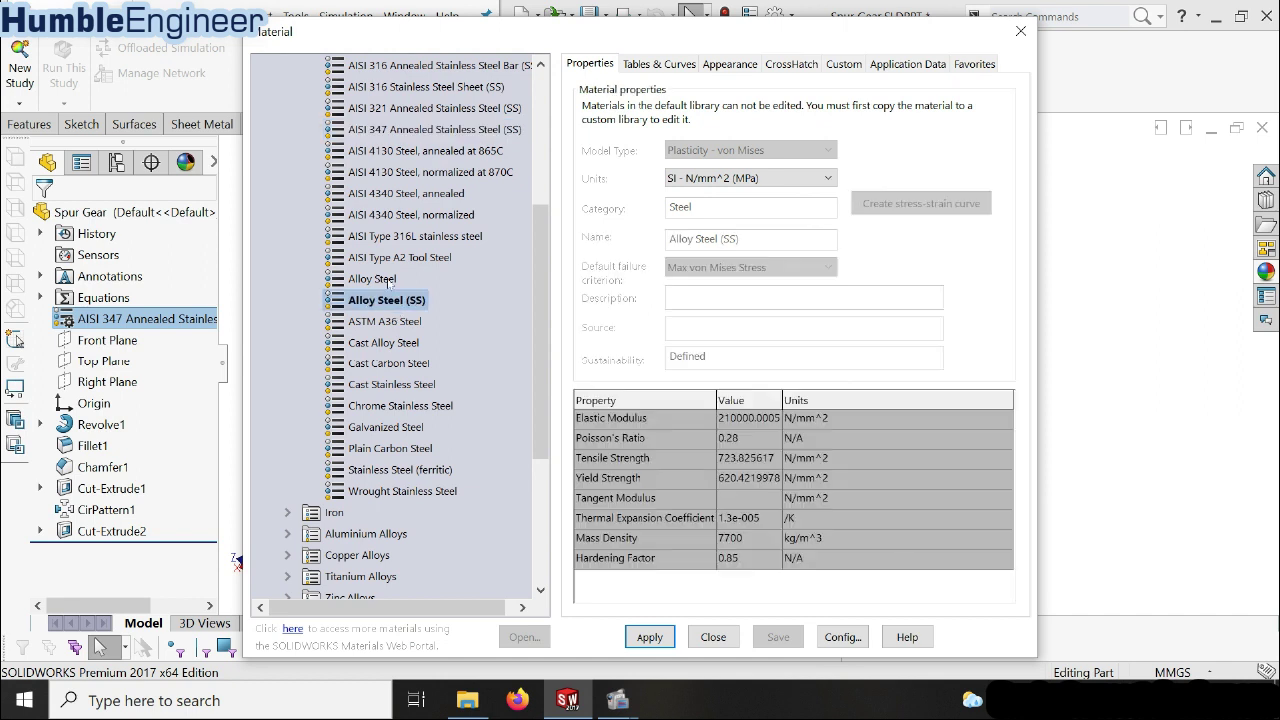
{"action": "left_click", "coordinate": [389, 280]}
{"action": "scroll", "coordinate": [432, 190], "scroll_direction": "up", "scroll_amount": 3}
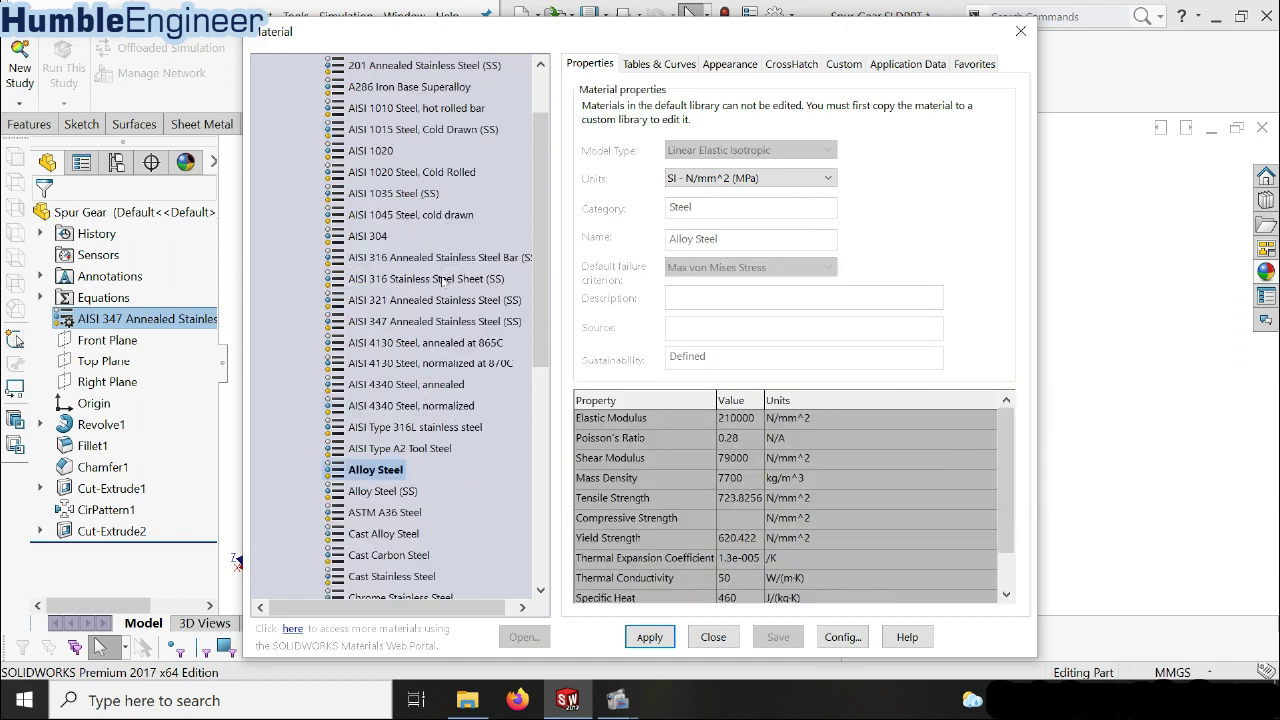
{"action": "scroll", "coordinate": [466, 323], "scroll_direction": "up", "scroll_amount": 1}
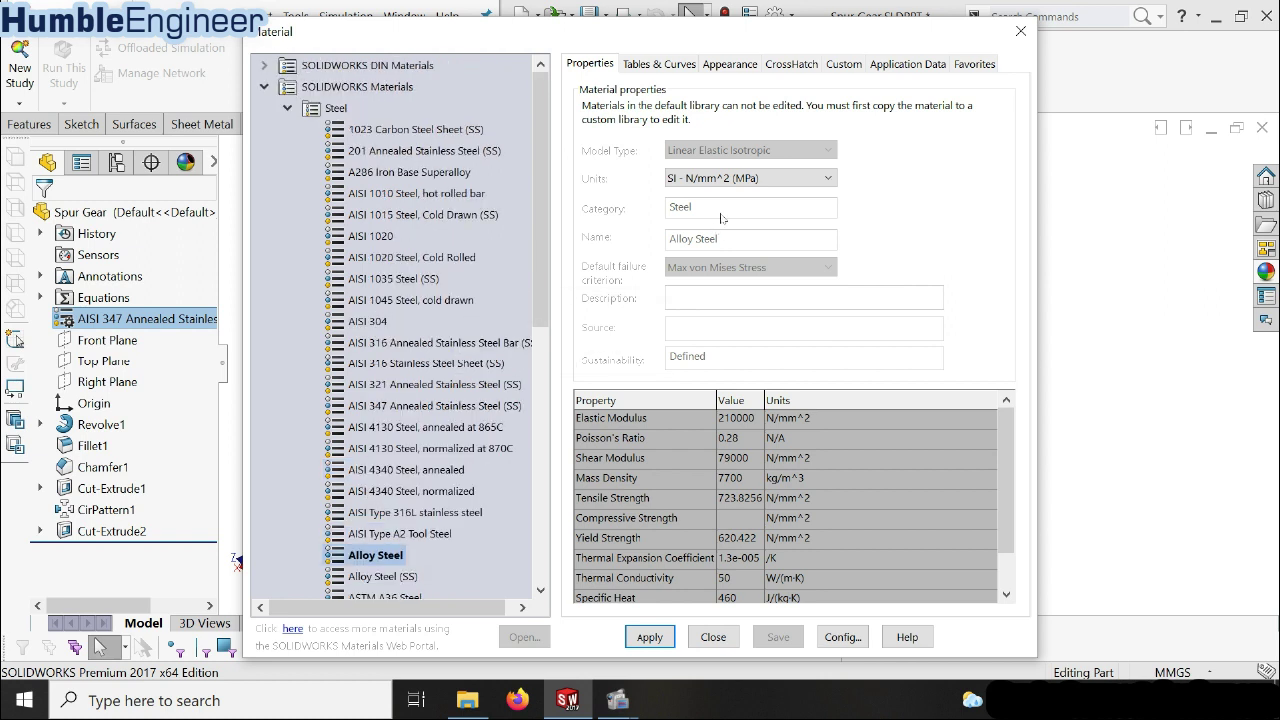
{"action": "left_click", "coordinate": [726, 181]}
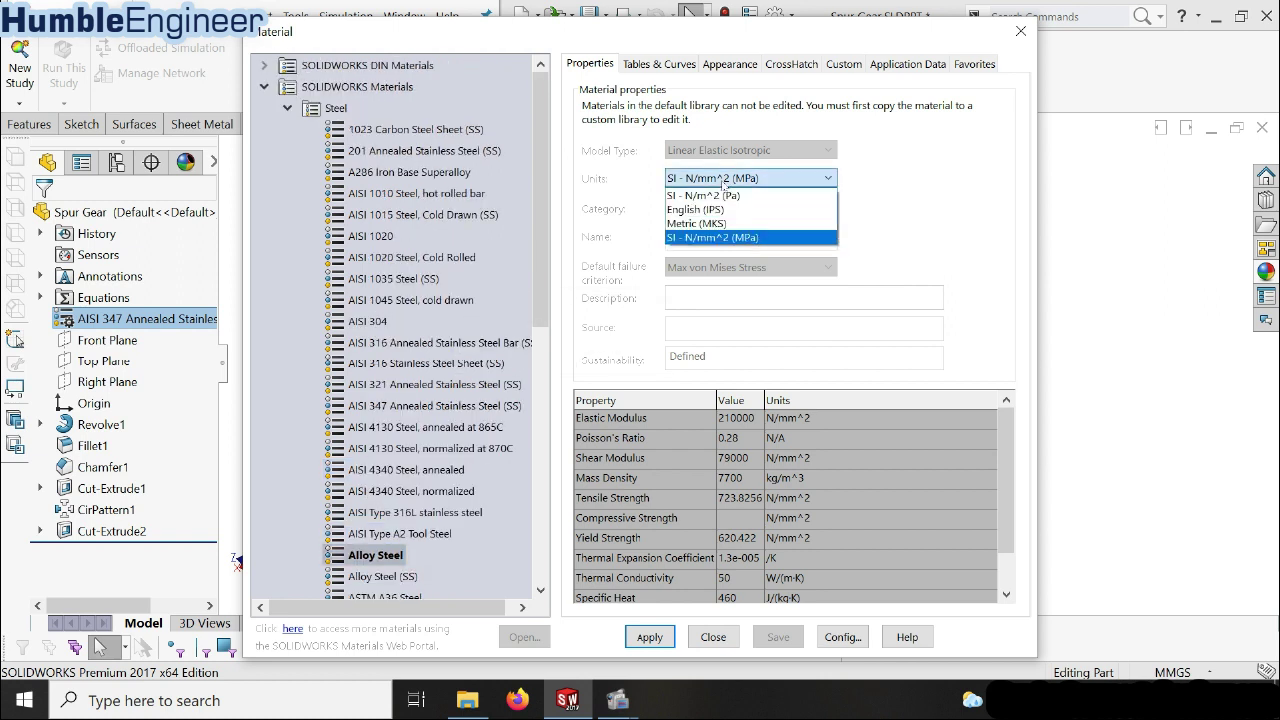
{"action": "left_click", "coordinate": [738, 238]}
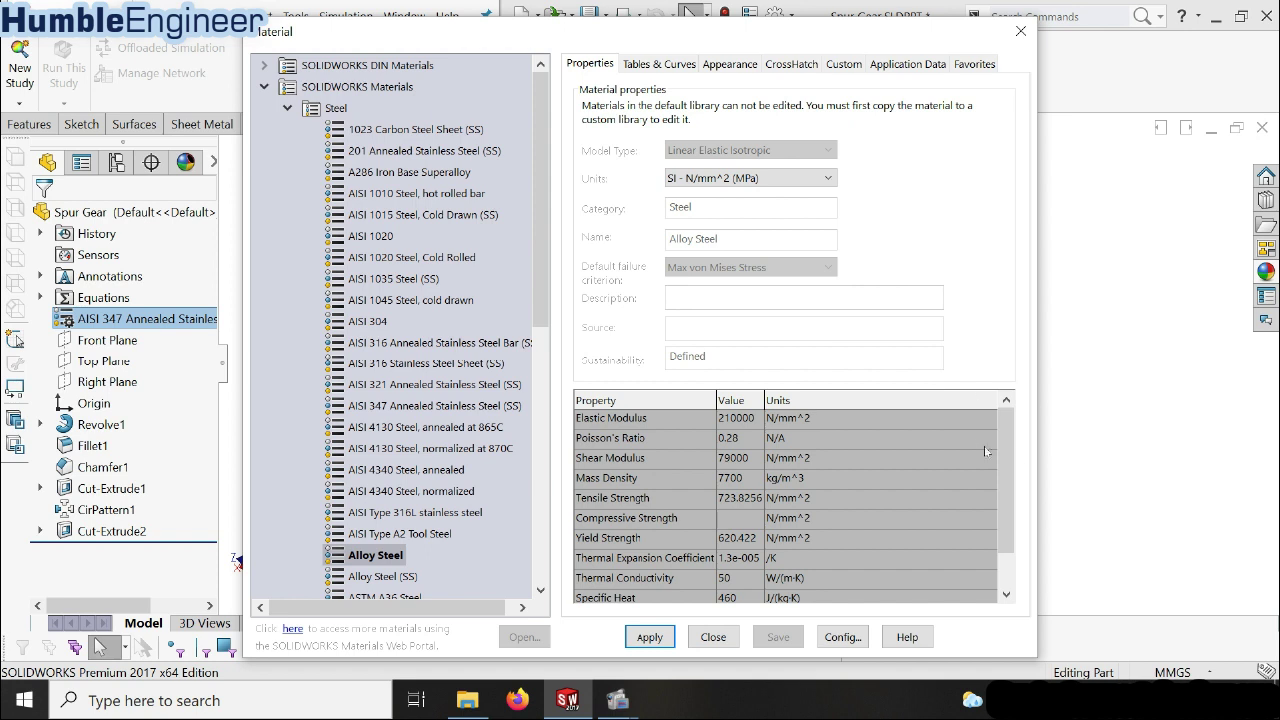
{"action": "left_click_drag", "start_coordinate": [1006, 452], "coordinate": [1006, 484]}
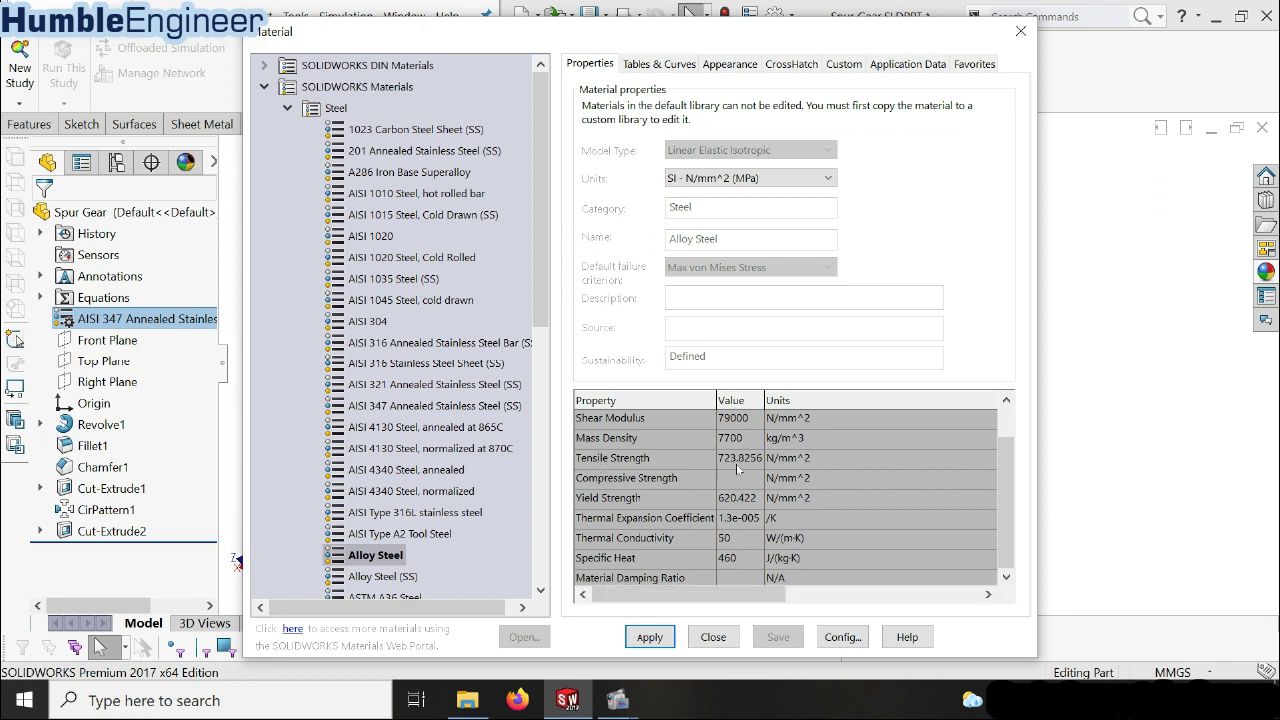
- Select AISI 304 with SI N/mm^2 (MPa) units, apply it, and close the editor
{"action": "left_click", "coordinate": [768, 180]}
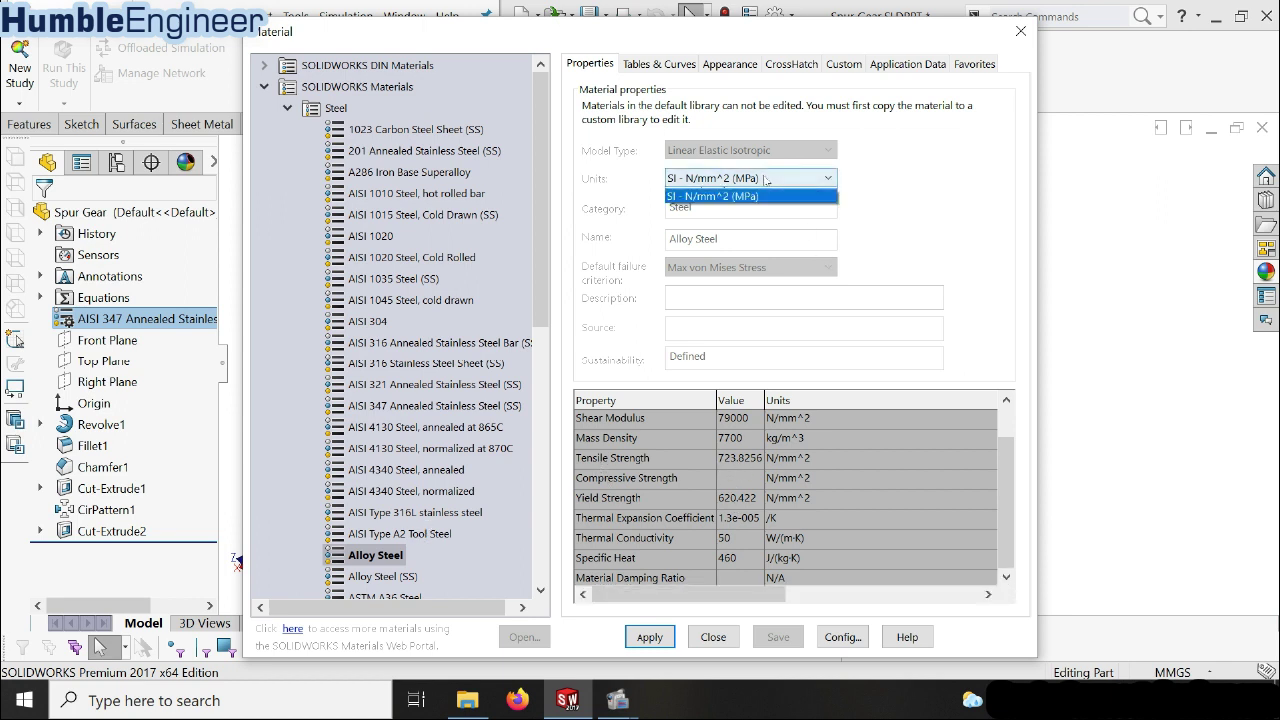
{"action": "left_click", "coordinate": [768, 180]}
{"action": "left_click", "coordinate": [768, 180]}
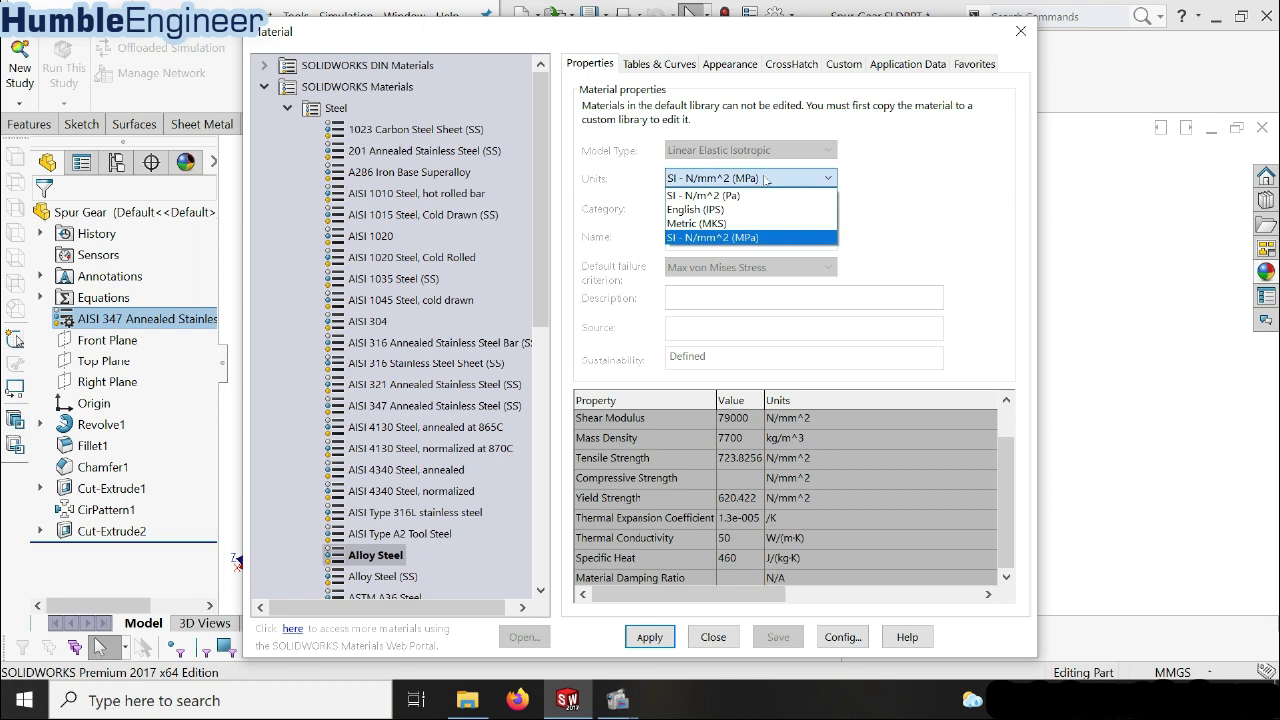
{"action": "left_click", "coordinate": [758, 238]}
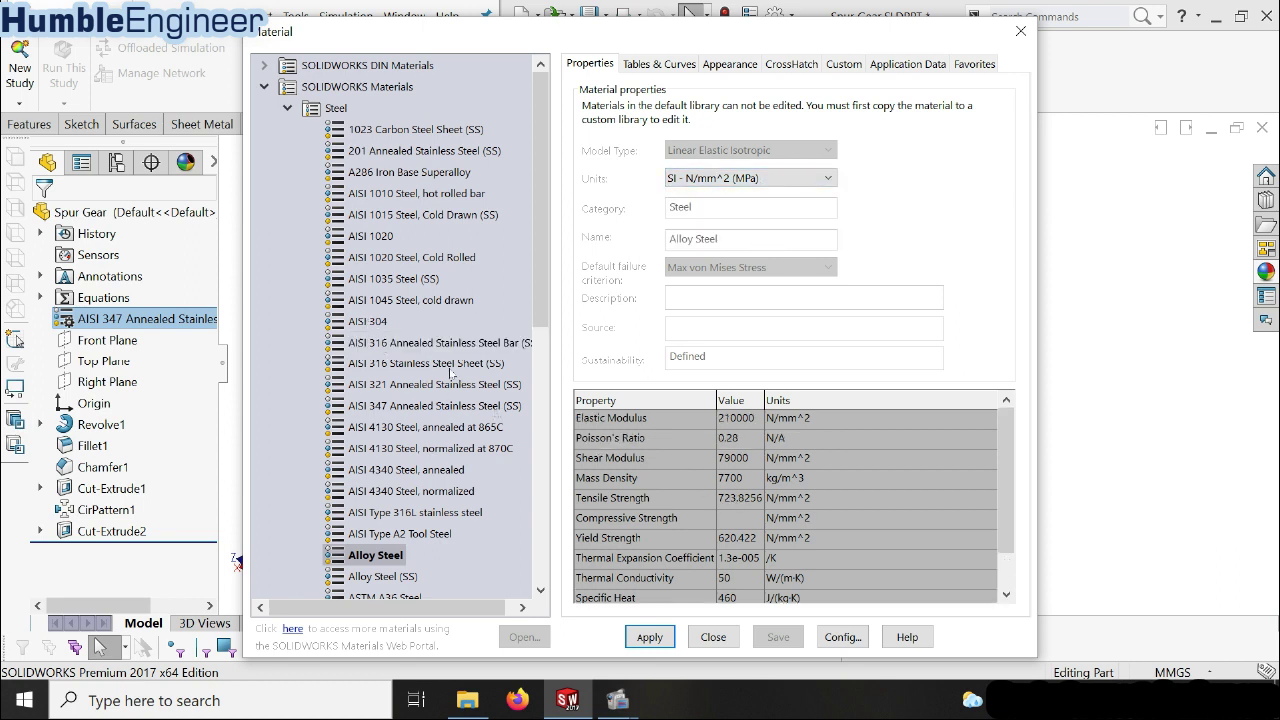
{"action": "left_click", "coordinate": [385, 321]}
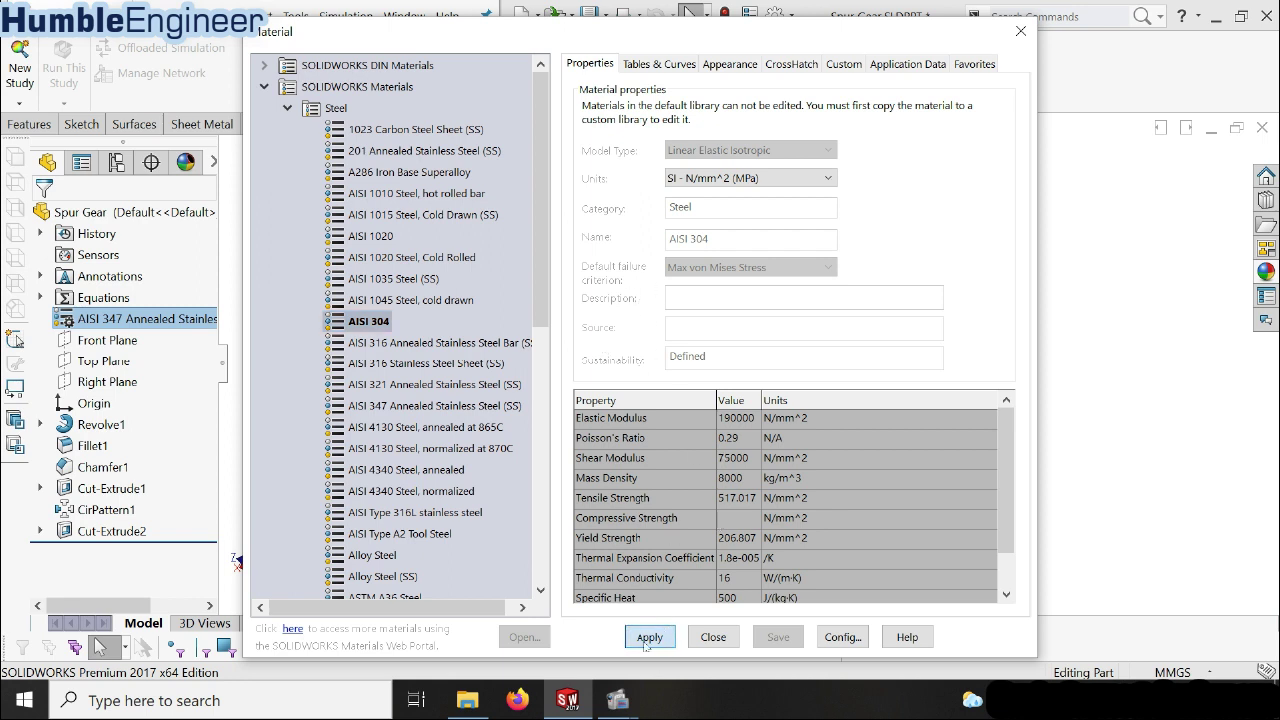
{"action": "left_click", "coordinate": [649, 638]}
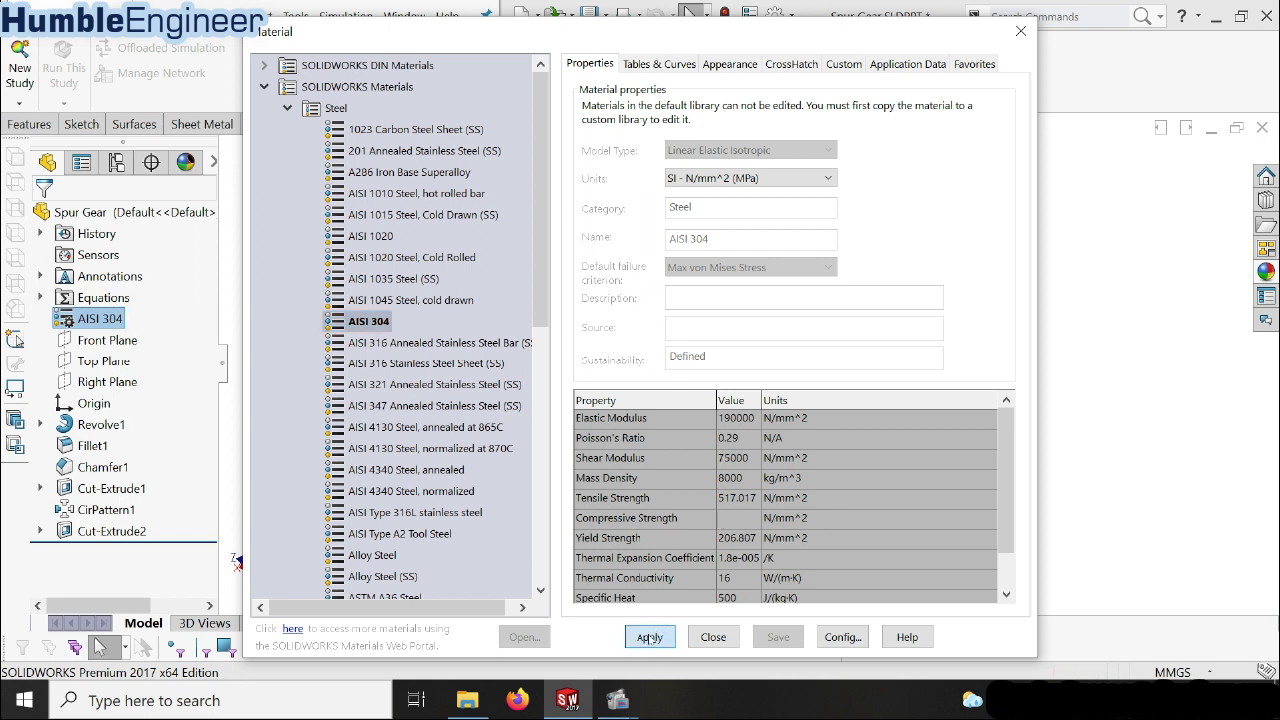
{"action": "left_click", "coordinate": [713, 637]}
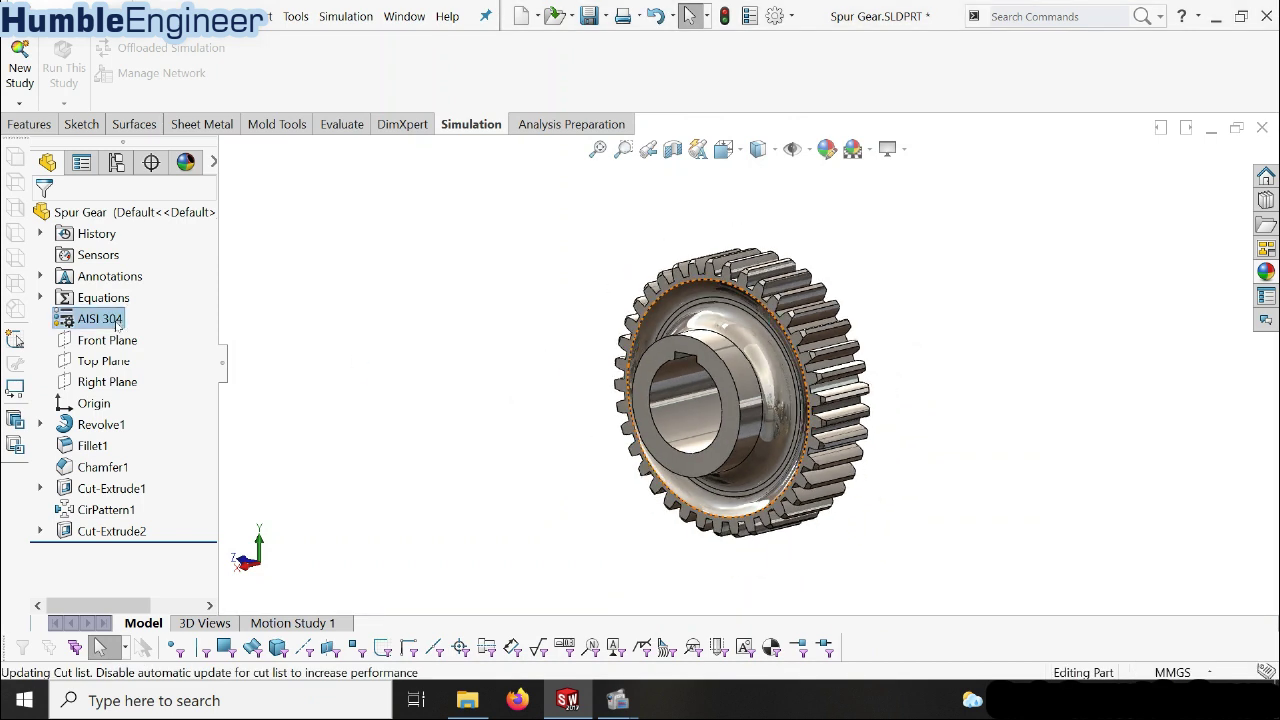
- From the Simulation tab's New Study, confirm a Static-type study named Static 1
{"action": "left_click", "coordinate": [410, 401]}
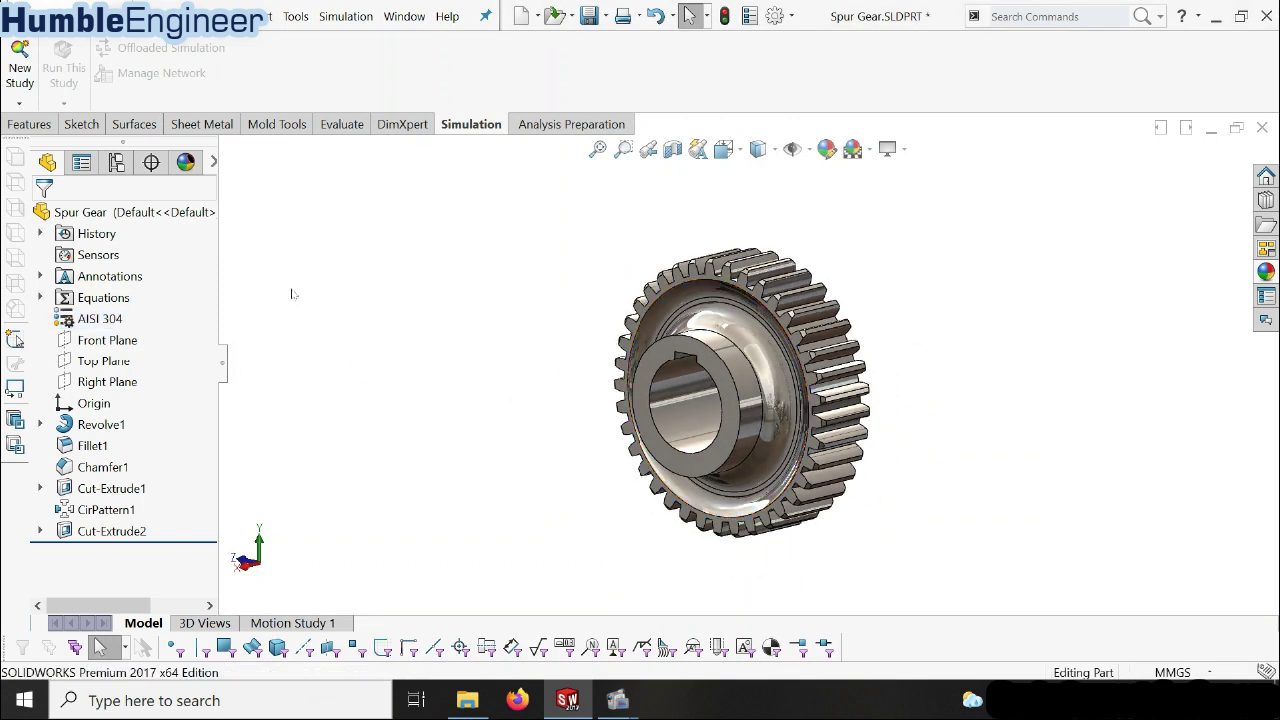
{"action": "left_click", "coordinate": [29, 124]}
{"action": "left_click", "coordinate": [458, 125]}
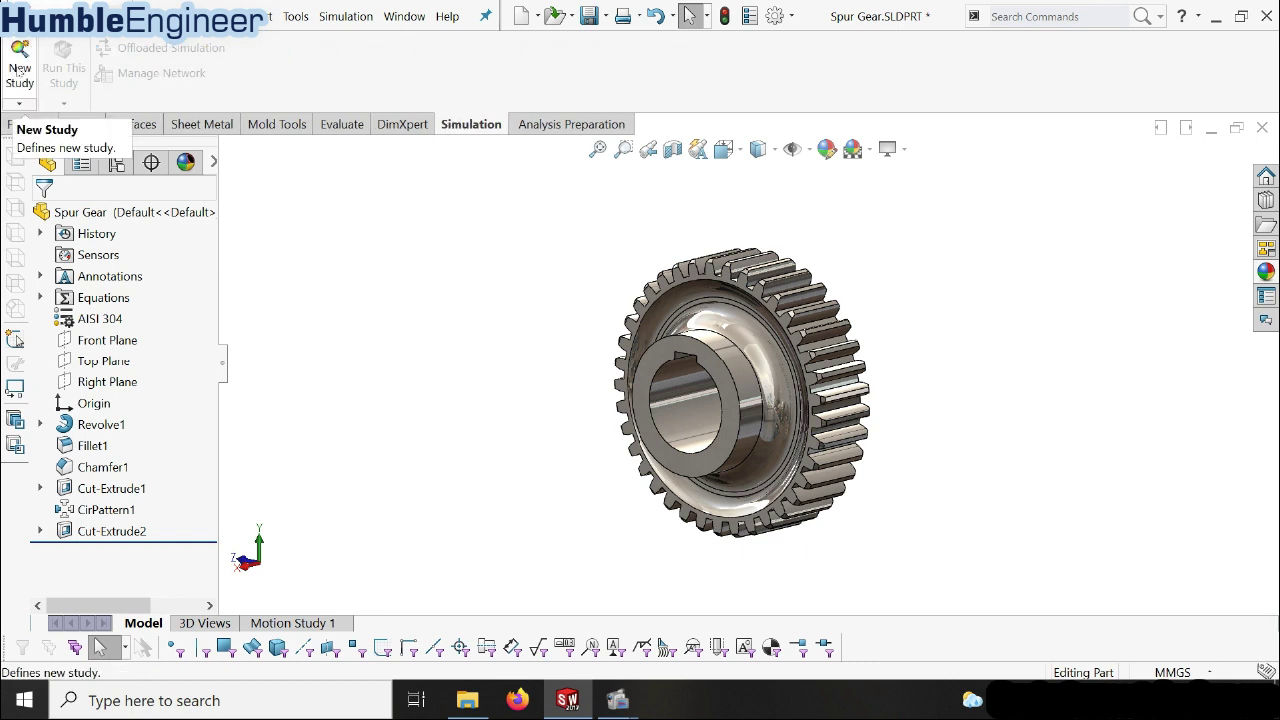
{"action": "left_click", "coordinate": [18, 104]}
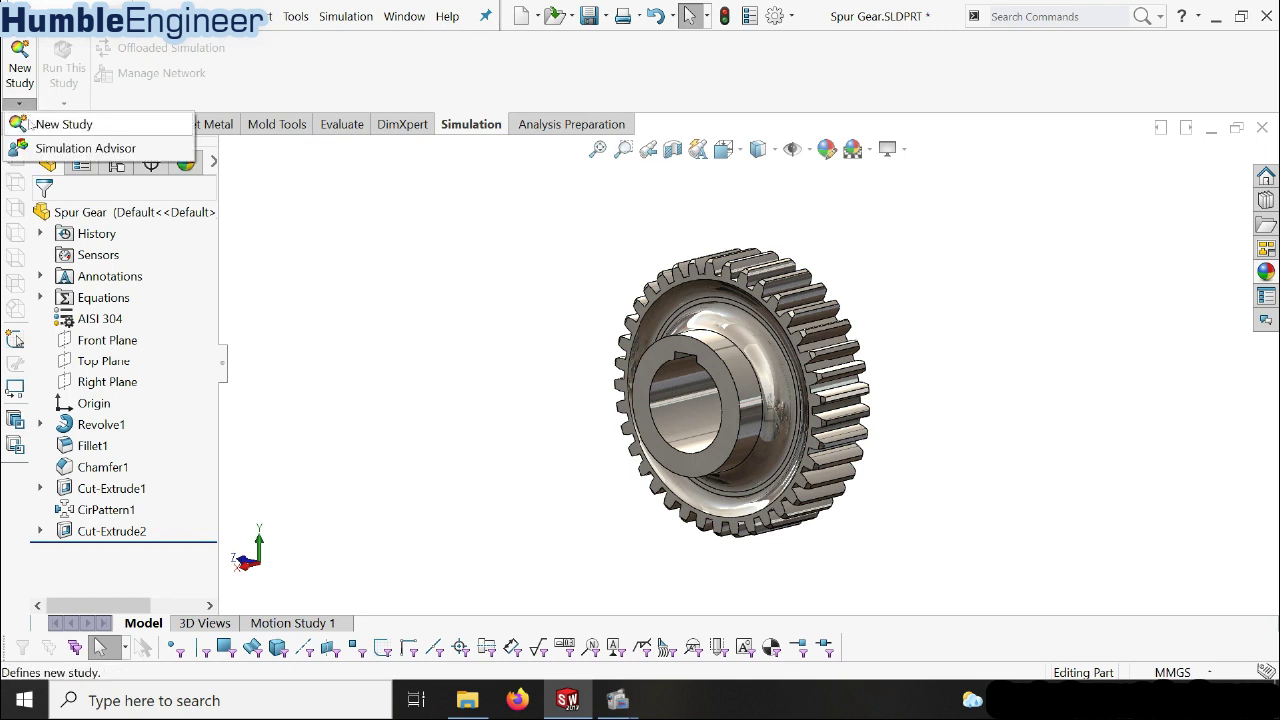
{"action": "left_click", "coordinate": [30, 124]}
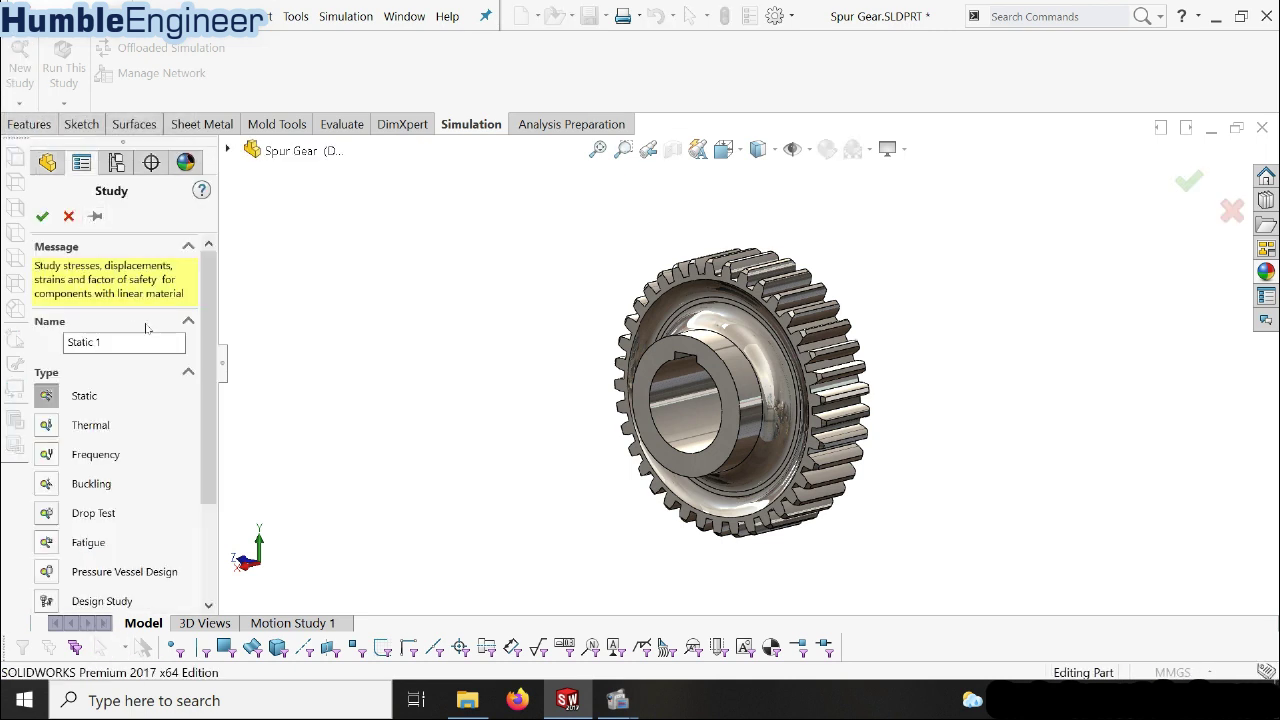
{"action": "scroll", "coordinate": [184, 397], "scroll_direction": "down", "scroll_amount": 3}
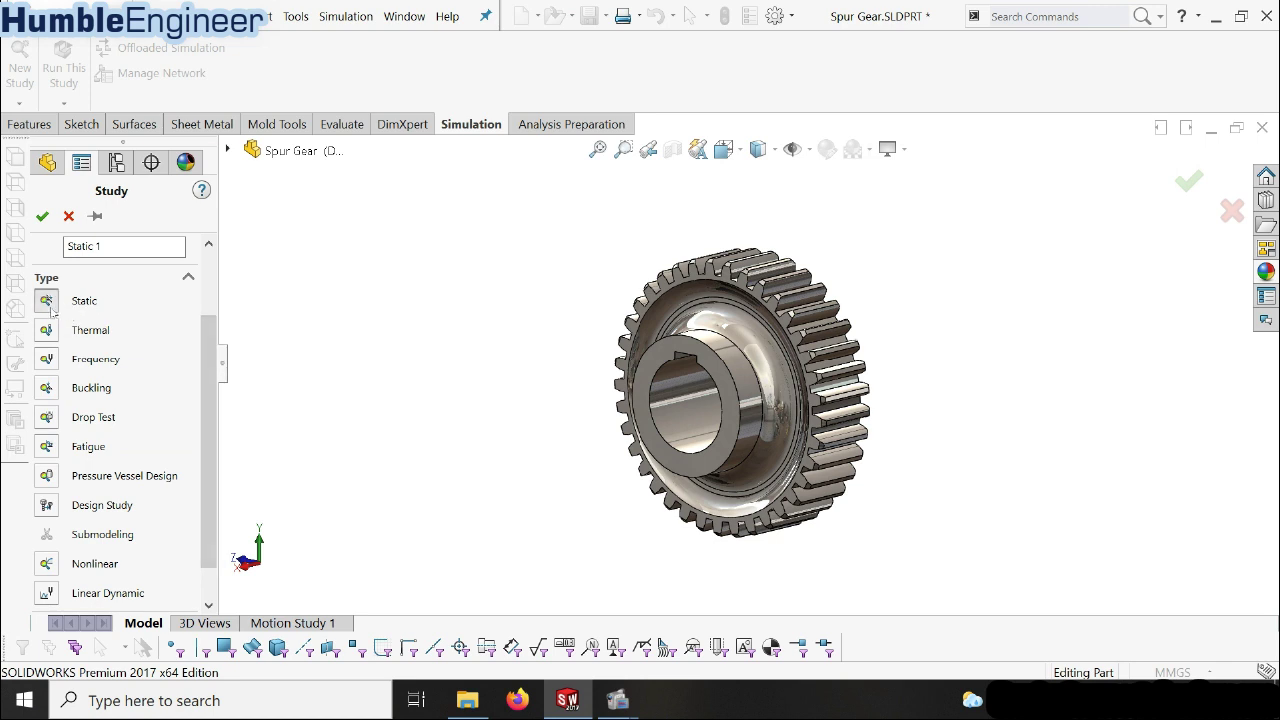
{"action": "left_click", "coordinate": [42, 216]}
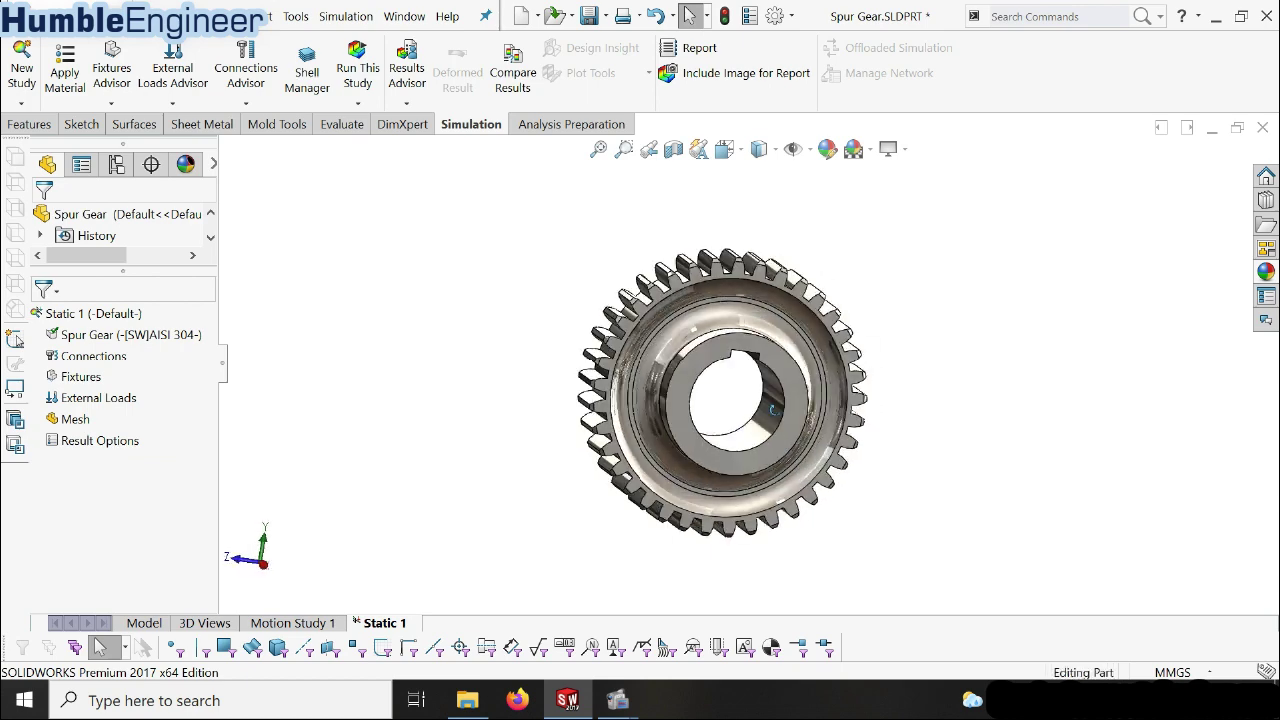
- Orbit the gear and select the part, Connections and Fixtures entries in the Static 1 tree
{"action": "middle_click_drag", "start_coordinate": [762, 372], "coordinate": [755, 320]}
{"action": "scroll", "coordinate": [755, 313], "scroll_direction": "up", "scroll_amount": 3}
{"action": "scroll", "coordinate": [725, 400], "scroll_direction": "down", "scroll_amount": 5}
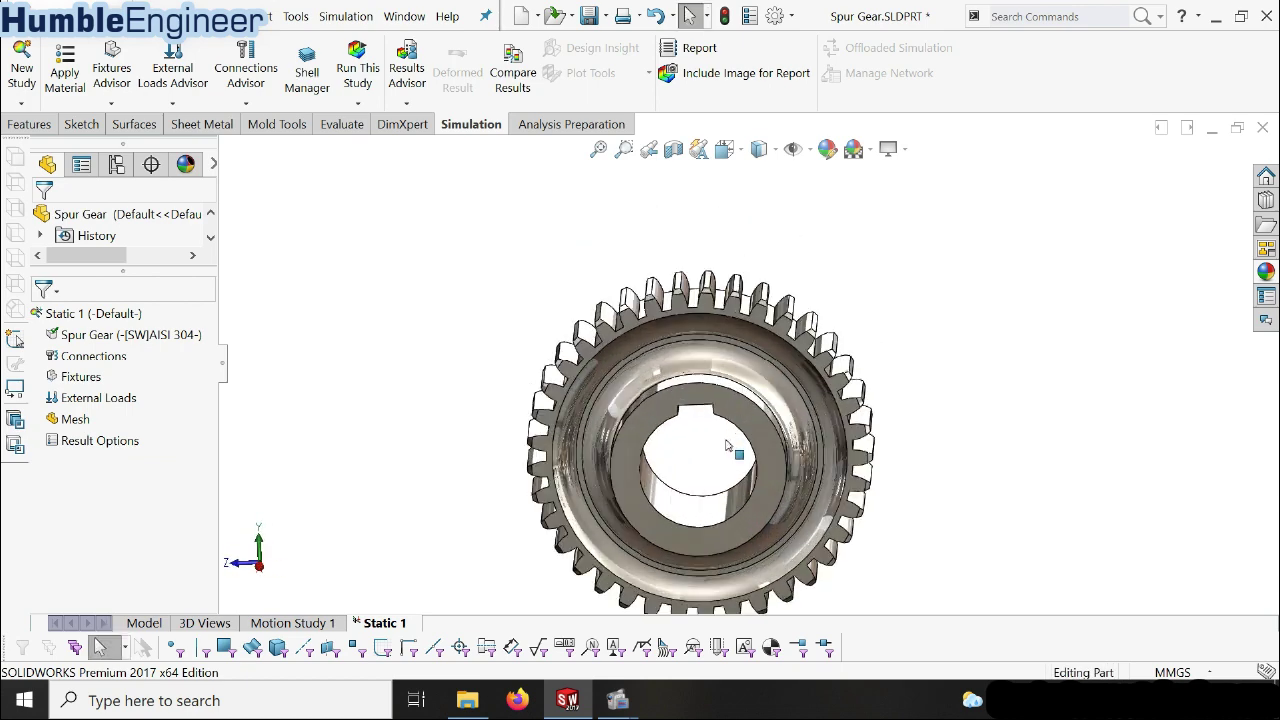
{"action": "left_click", "coordinate": [130, 340]}
{"action": "left_click", "coordinate": [110, 358]}
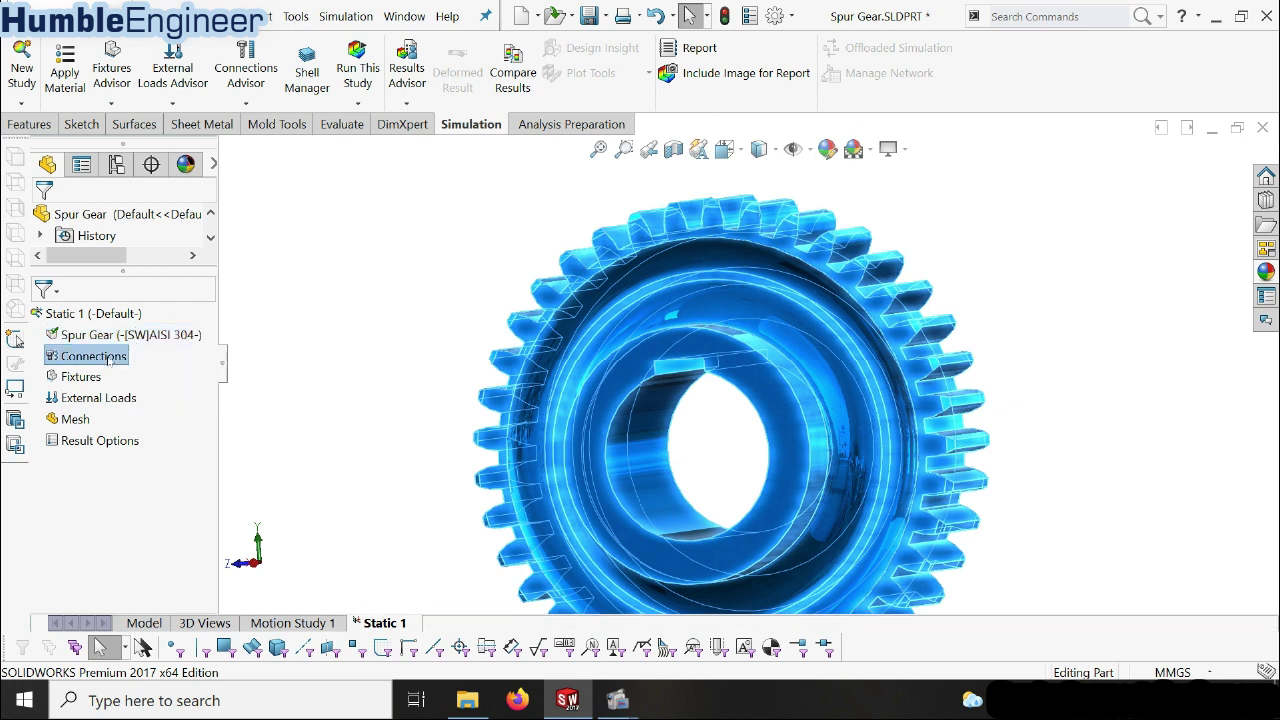
{"action": "scroll", "coordinate": [688, 370], "scroll_direction": "up", "scroll_amount": 3}
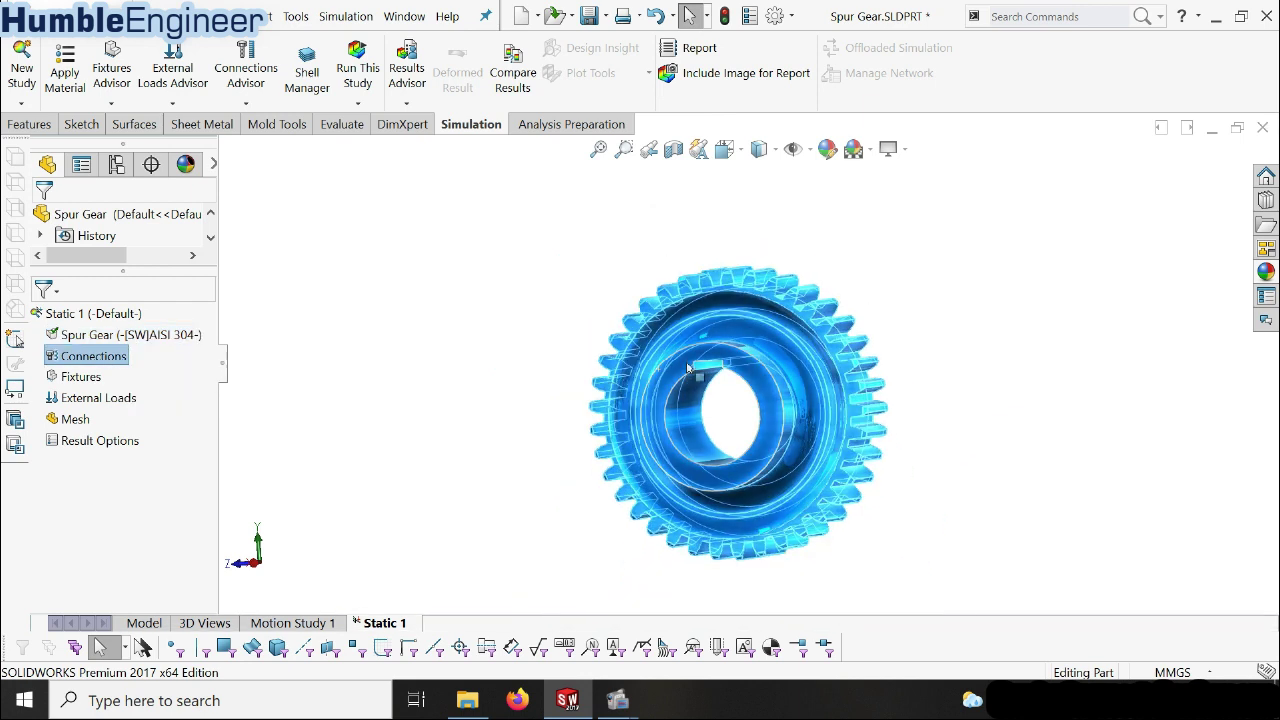
{"action": "left_click", "coordinate": [88, 380]}
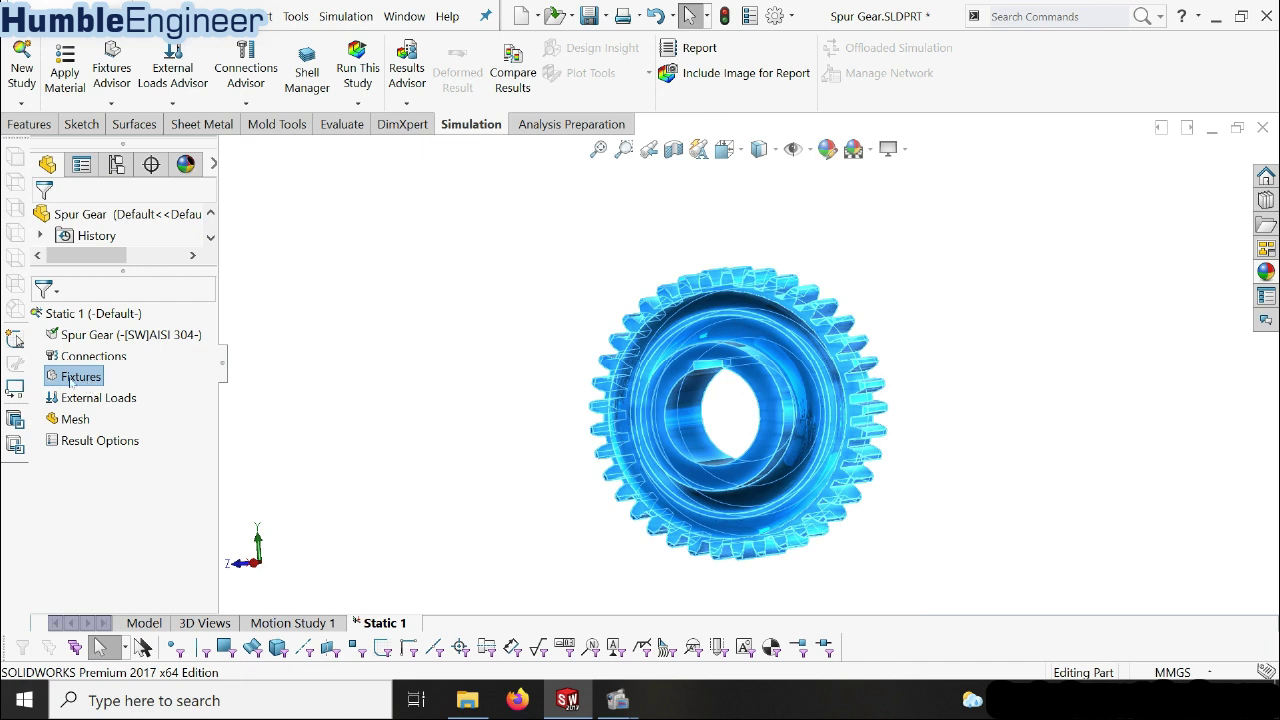
- Start a Fixed Geometry fixture and pick the keyway face in the gear's bore
{"action": "right_click", "coordinate": [70, 380]}
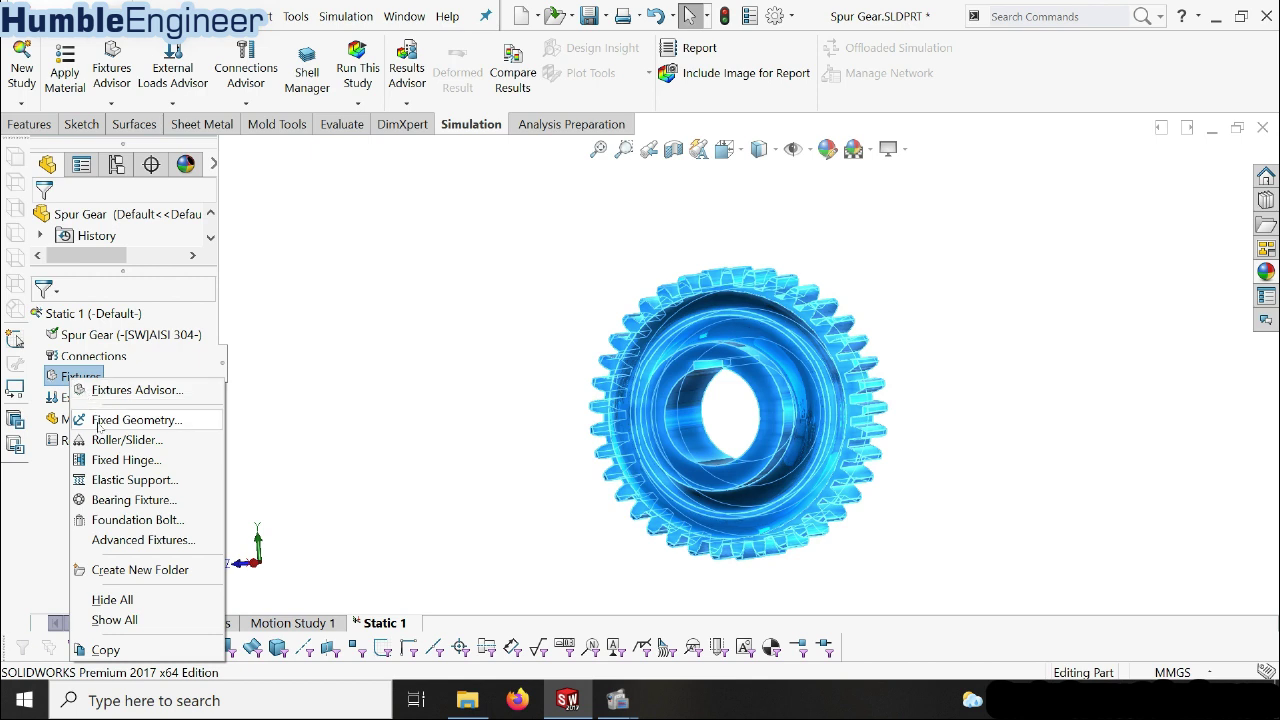
{"action": "left_click", "coordinate": [237, 366]}
{"action": "right_click", "coordinate": [88, 382]}
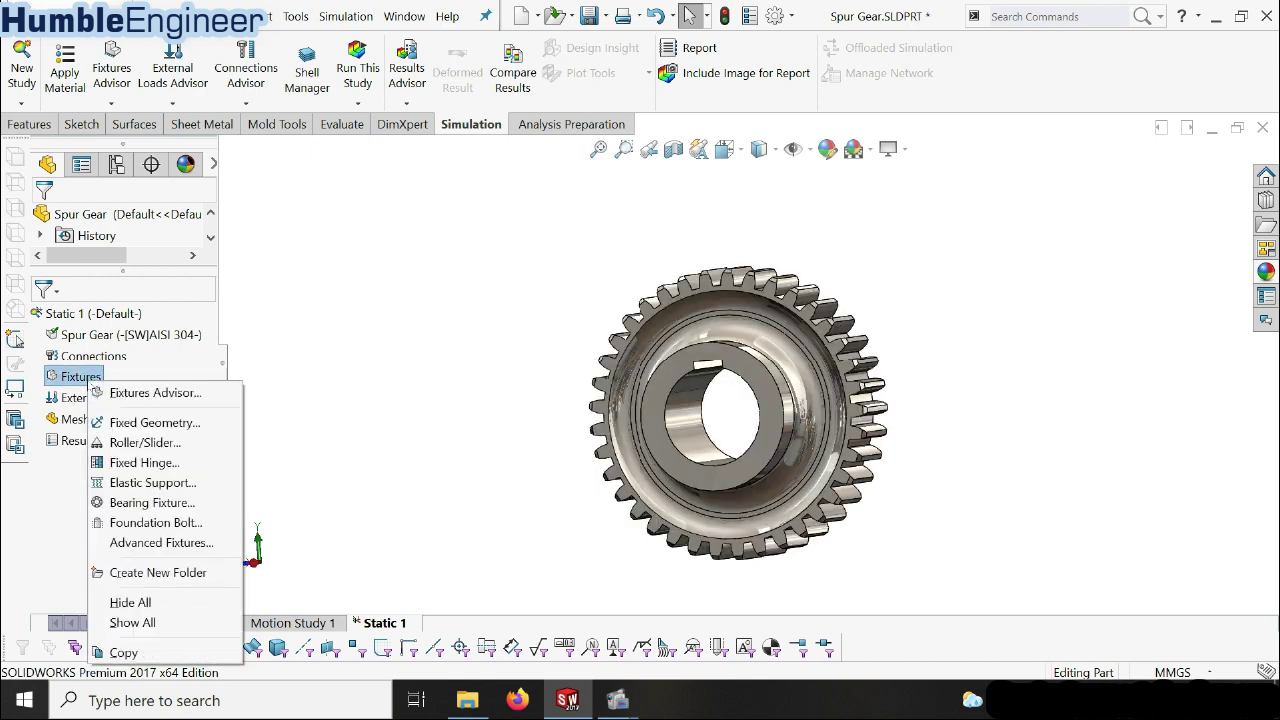
{"action": "left_click", "coordinate": [150, 422]}
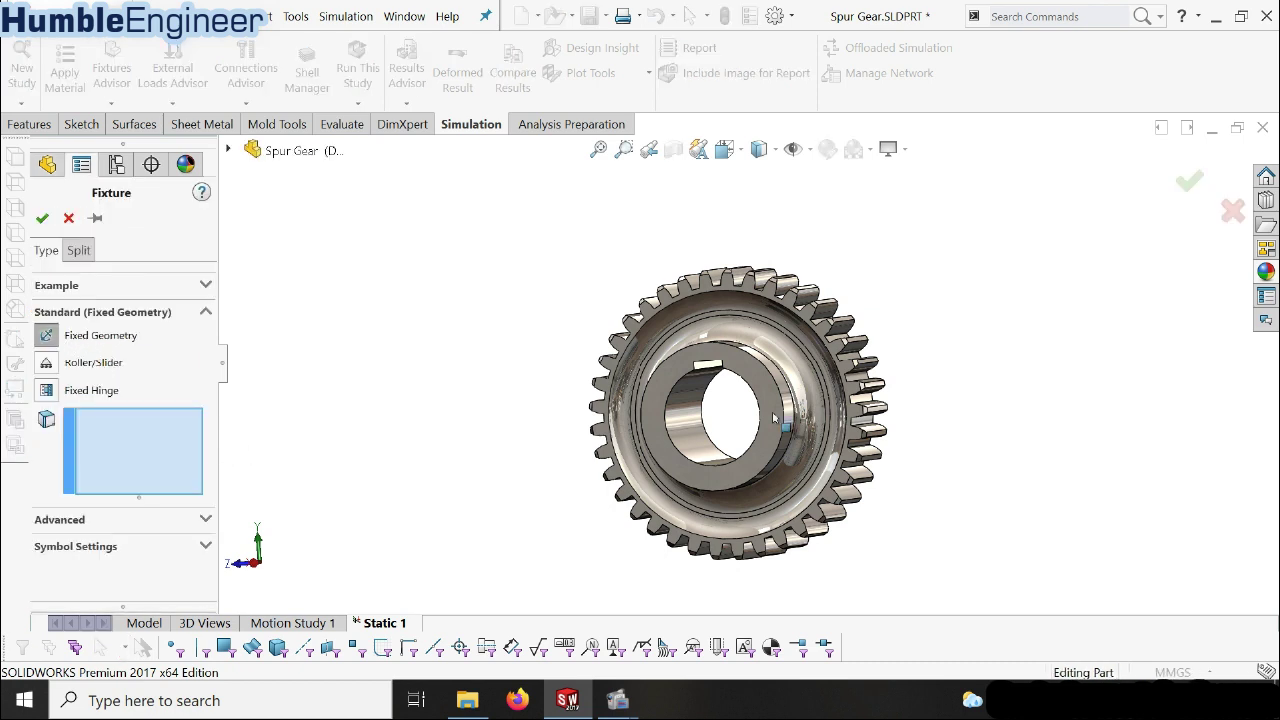
{"action": "middle_click_drag", "start_coordinate": [773, 418], "coordinate": [766, 336]}
{"action": "scroll", "coordinate": [766, 336], "scroll_direction": "down", "scroll_amount": 5}
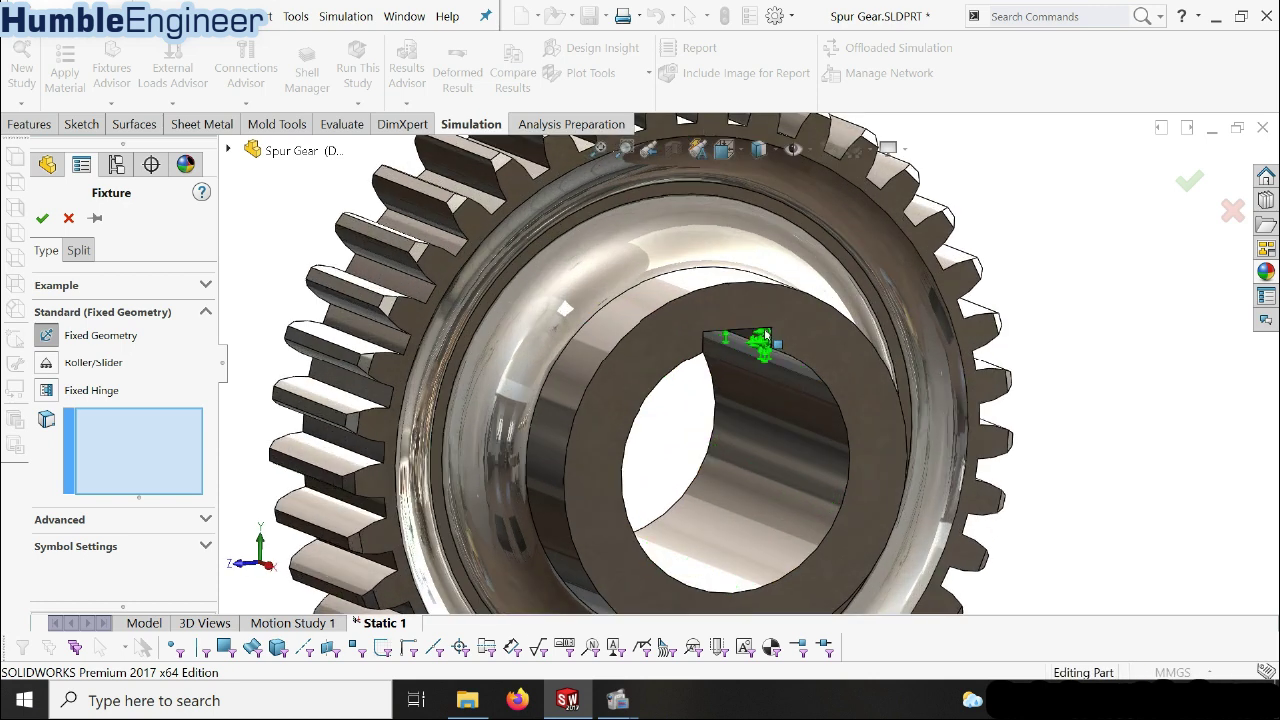
{"action": "scroll", "coordinate": [766, 336], "scroll_direction": "down", "scroll_amount": 2}
{"action": "left_click", "coordinate": [757, 345]}
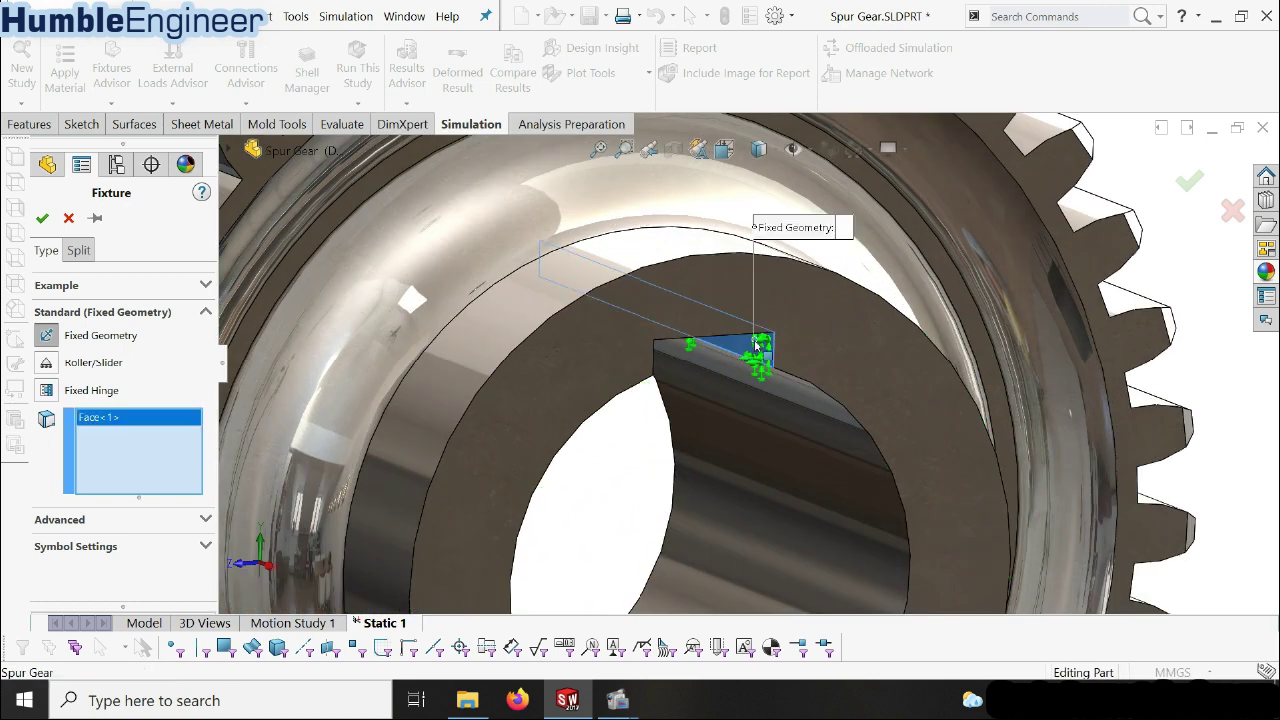
- Inspect the fixed keyway face from several angles, then confirm the Fixed Geometry fixture
{"action": "scroll", "coordinate": [757, 345], "scroll_direction": "up", "scroll_amount": 6}
{"action": "key", "text": "ctrl+1"}
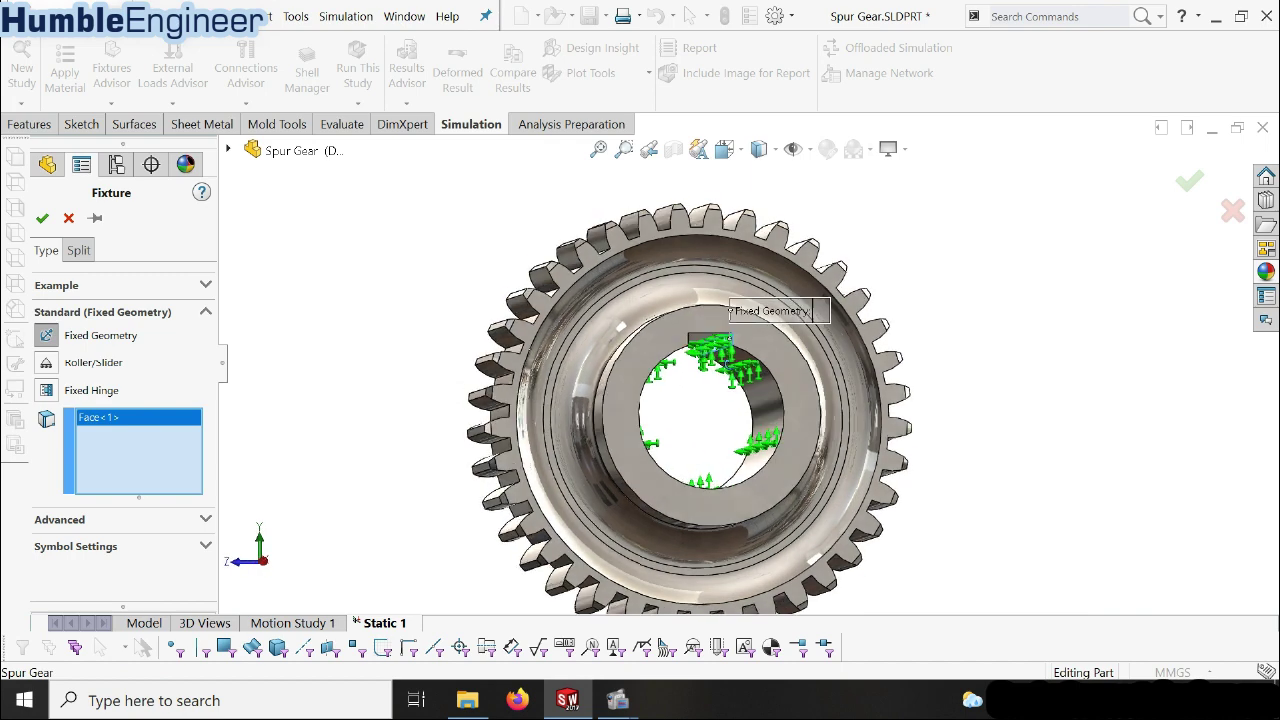
{"action": "mouse_move", "coordinate": [729, 311]}
{"action": "middle_mouse_down"}
{"action": "mouse_move", "coordinate": [776, 468]}
{"action": "mouse_move", "coordinate": [900, 430]}
{"action": "middle_mouse_up"}
{"action": "scroll", "coordinate": [995, 393], "scroll_direction": "up", "scroll_amount": 3}
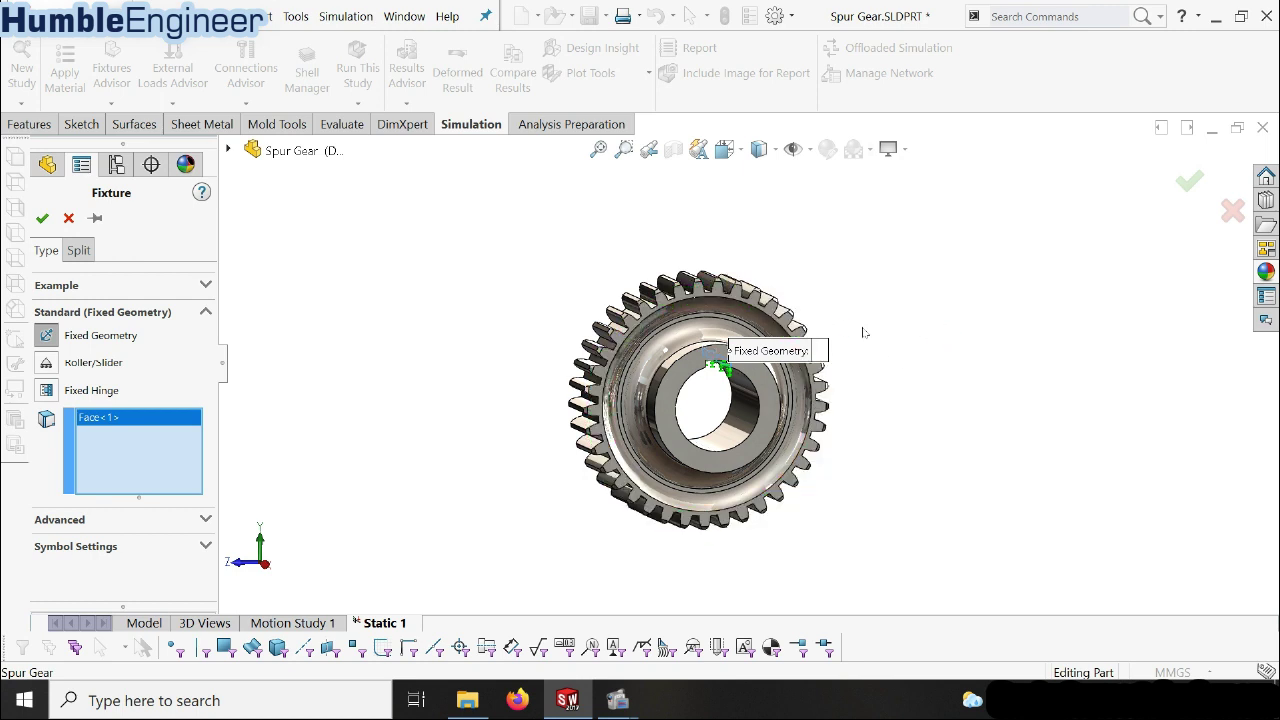
{"action": "middle_click_drag", "start_coordinate": [946, 329], "coordinate": [786, 277]}
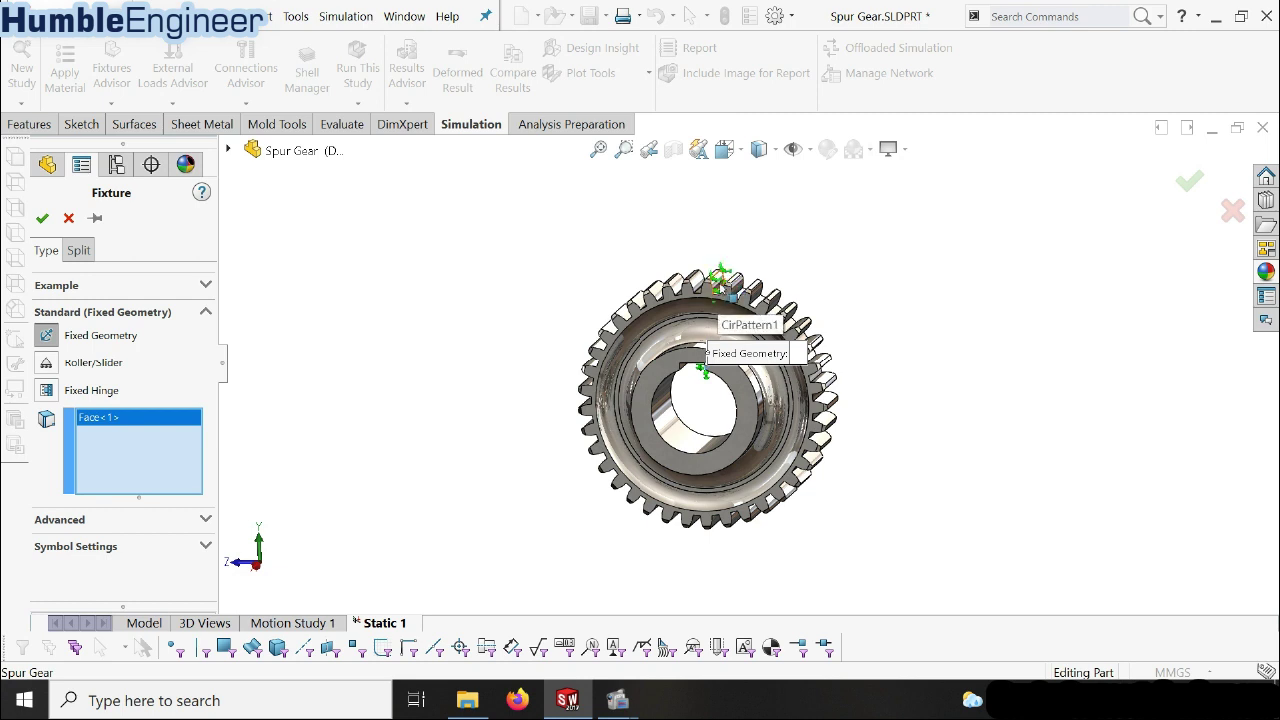
{"action": "scroll", "coordinate": [724, 378], "scroll_direction": "down", "scroll_amount": 3}
{"action": "middle_click_drag", "start_coordinate": [724, 385], "coordinate": [731, 403]}
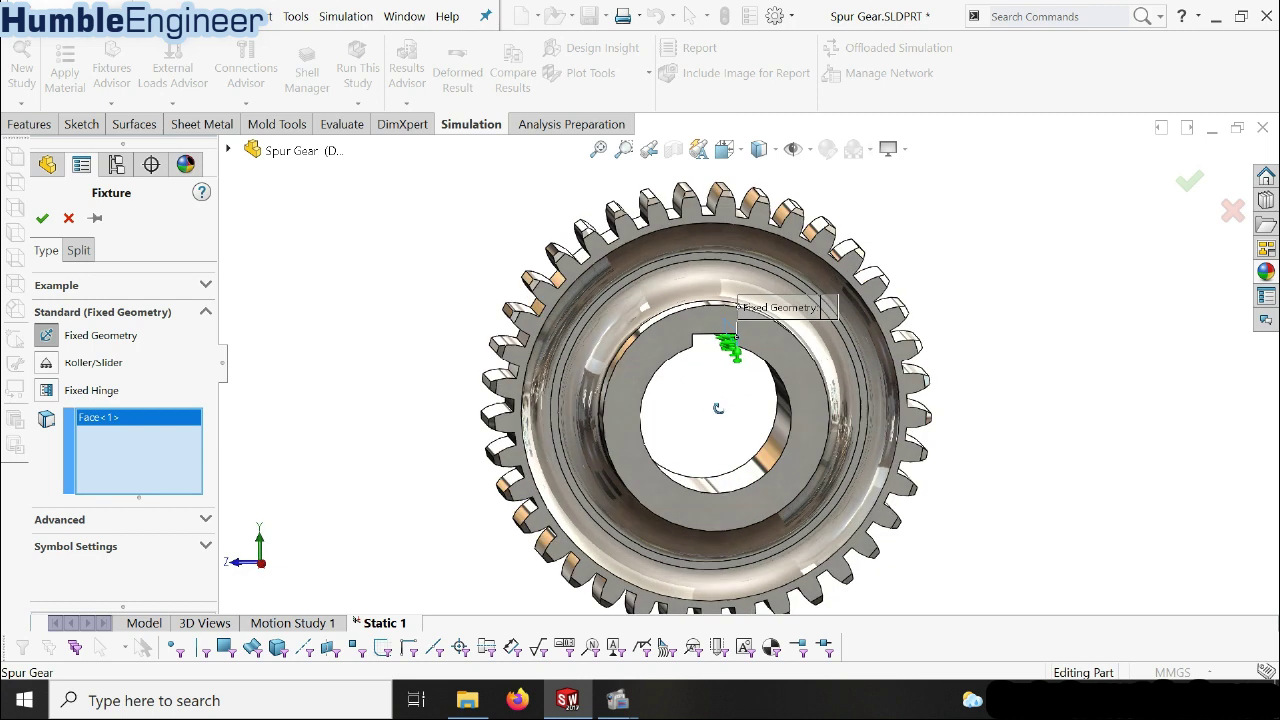
{"action": "scroll", "coordinate": [731, 403], "scroll_direction": "down", "scroll_amount": 2}
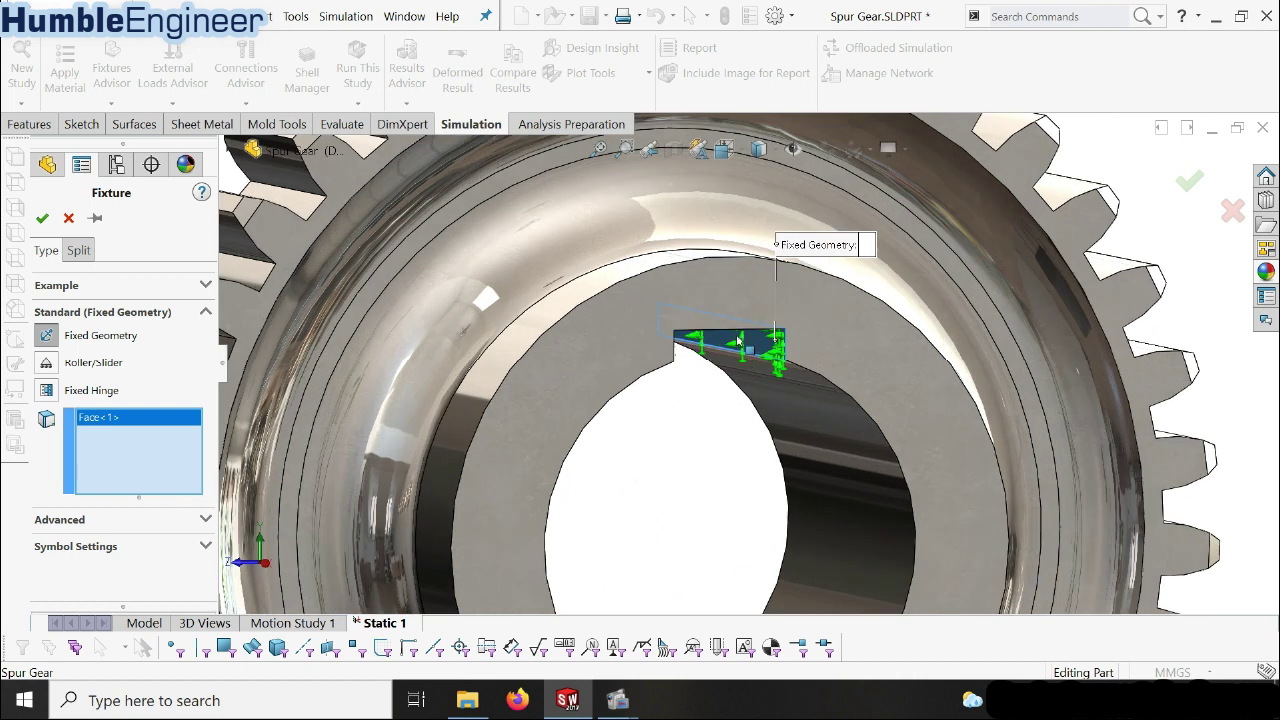
{"action": "scroll", "coordinate": [725, 341], "scroll_direction": "down", "scroll_amount": 2}
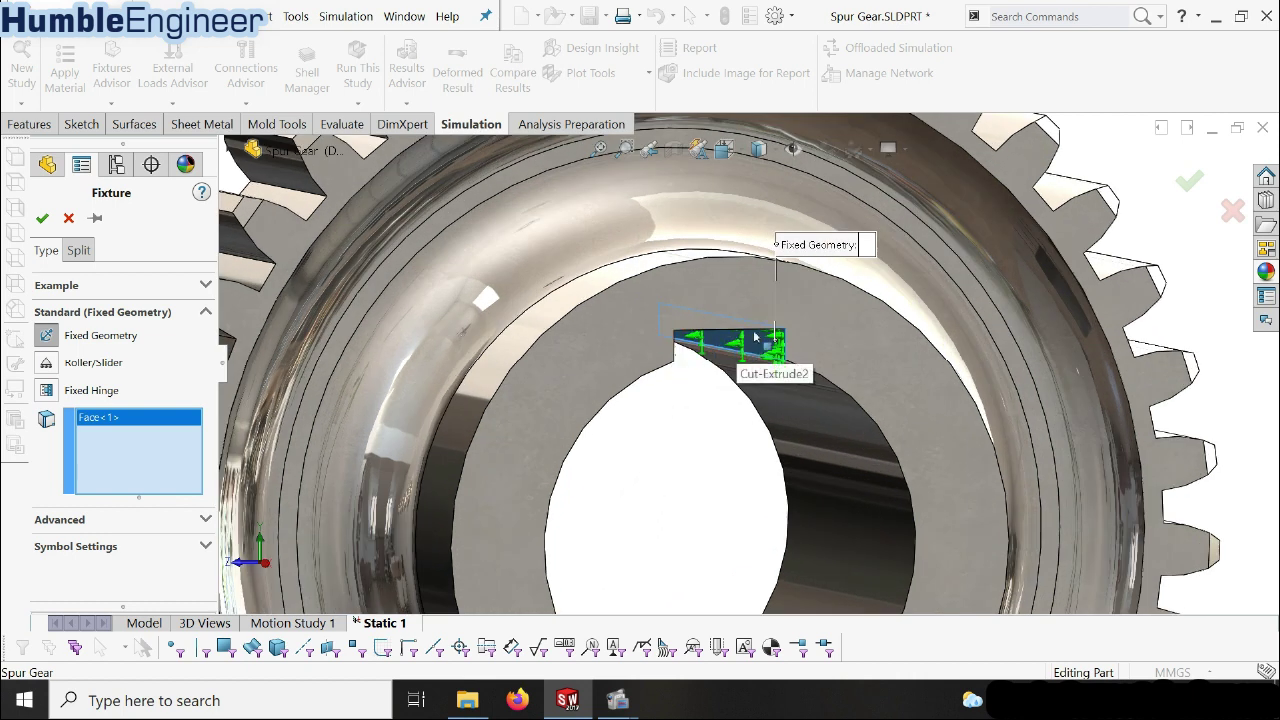
{"action": "left_click", "coordinate": [840, 435]}
{"action": "scroll", "coordinate": [840, 482], "scroll_direction": "up", "scroll_amount": 4}
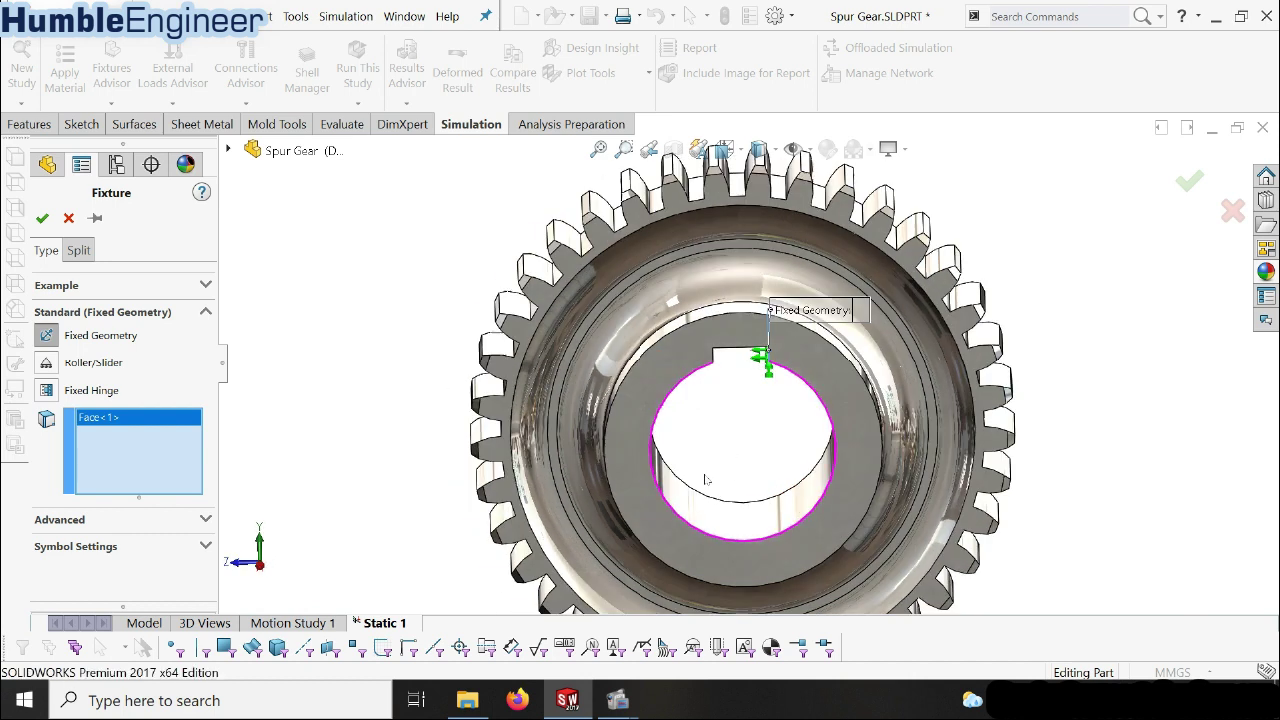
{"action": "scroll", "coordinate": [760, 451], "scroll_direction": "down", "scroll_amount": 3}
{"action": "middle_click_drag", "start_coordinate": [760, 451], "coordinate": [719, 306]}
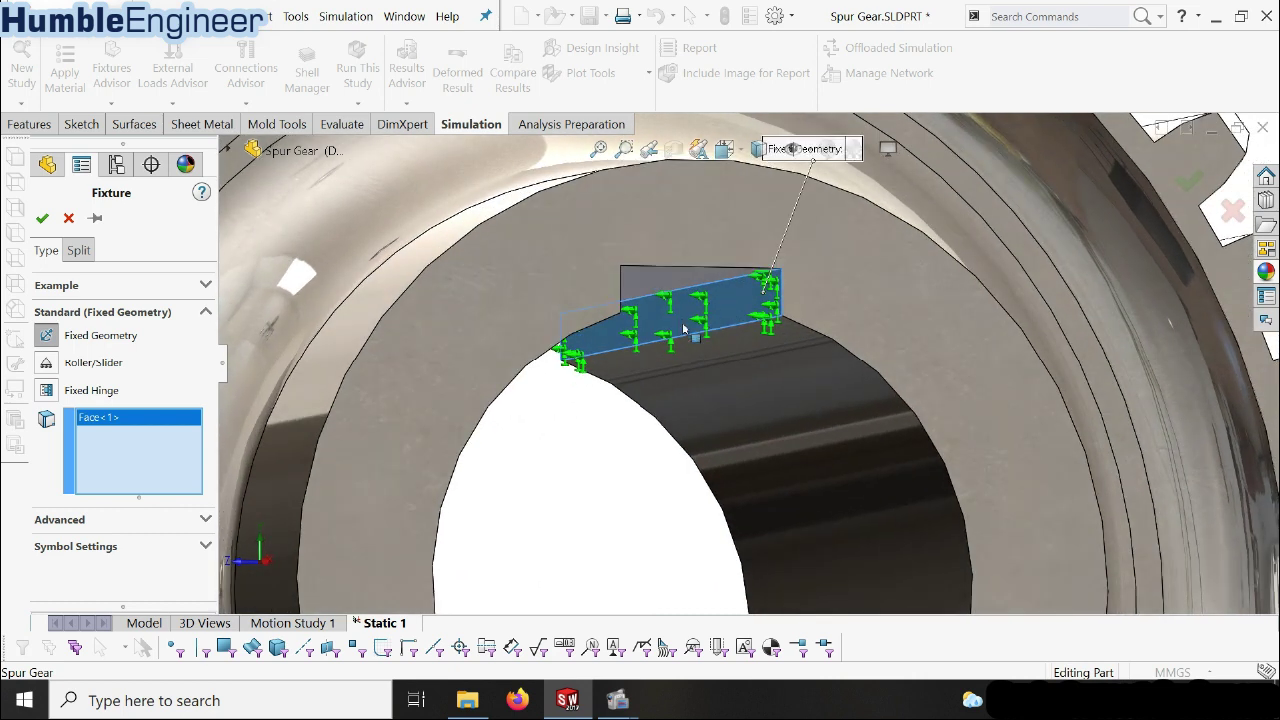
{"action": "scroll", "coordinate": [684, 329], "scroll_direction": "up", "scroll_amount": 3}
{"action": "left_click", "coordinate": [578, 474]}
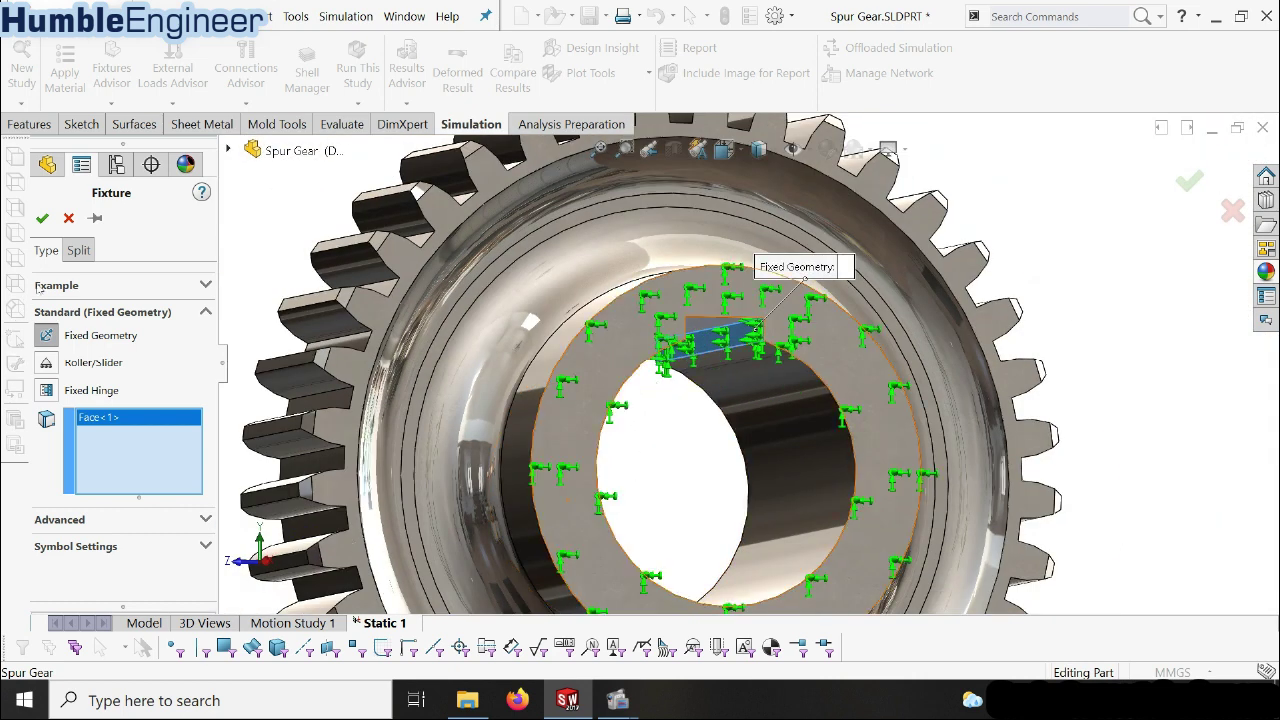
{"action": "scroll", "coordinate": [618, 436], "scroll_direction": "up", "scroll_amount": 3}
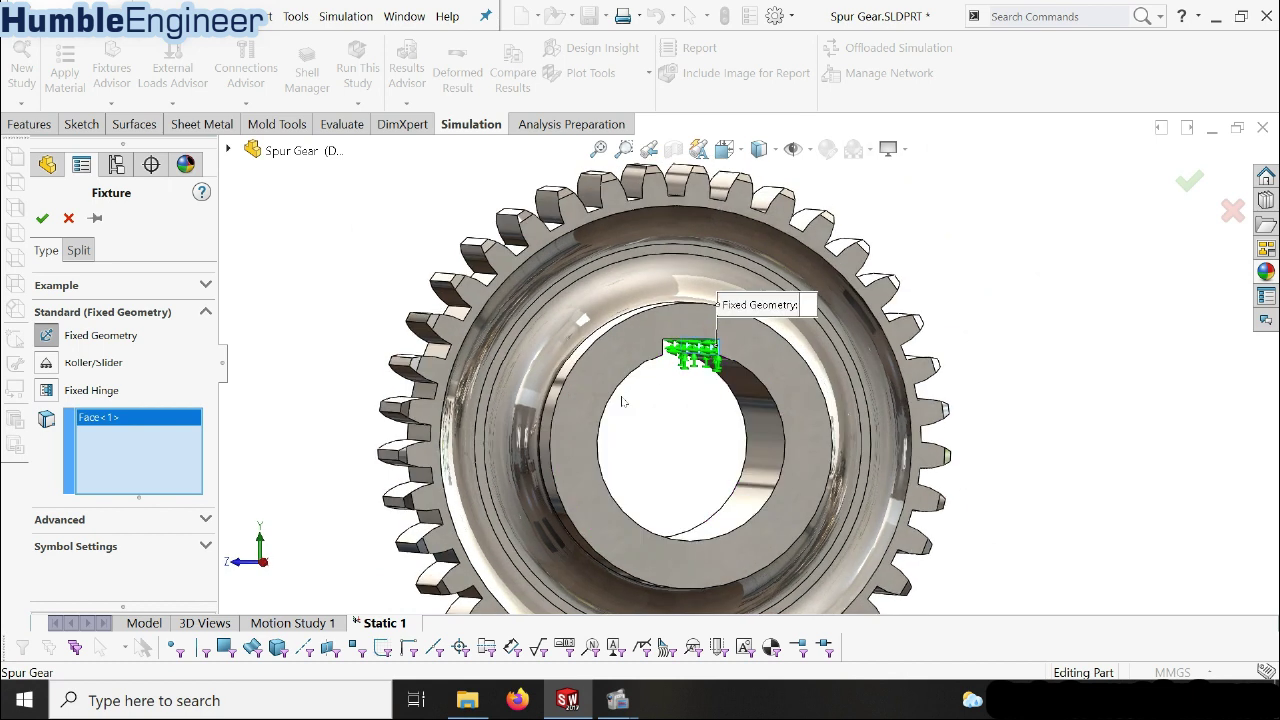
{"action": "middle_click_drag", "start_coordinate": [672, 401], "coordinate": [596, 358]}
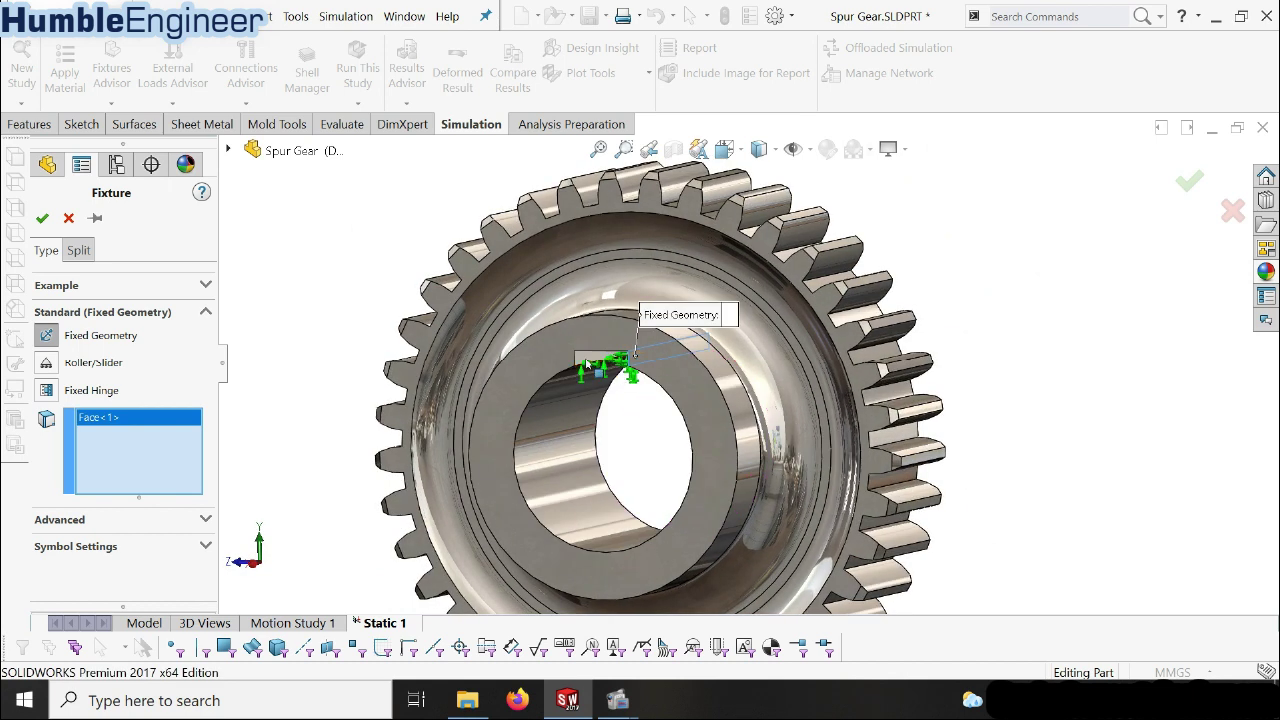
{"action": "key", "text": "ctrl+4"}
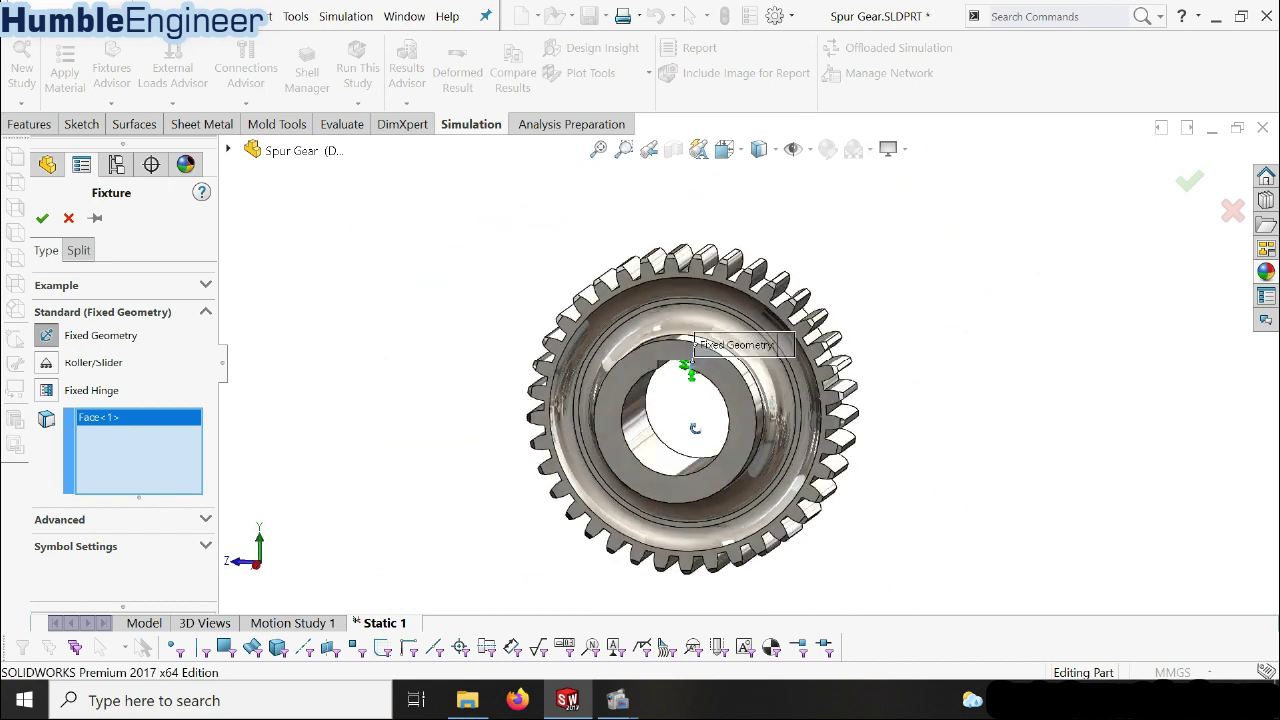
{"action": "left_click", "coordinate": [44, 220]}
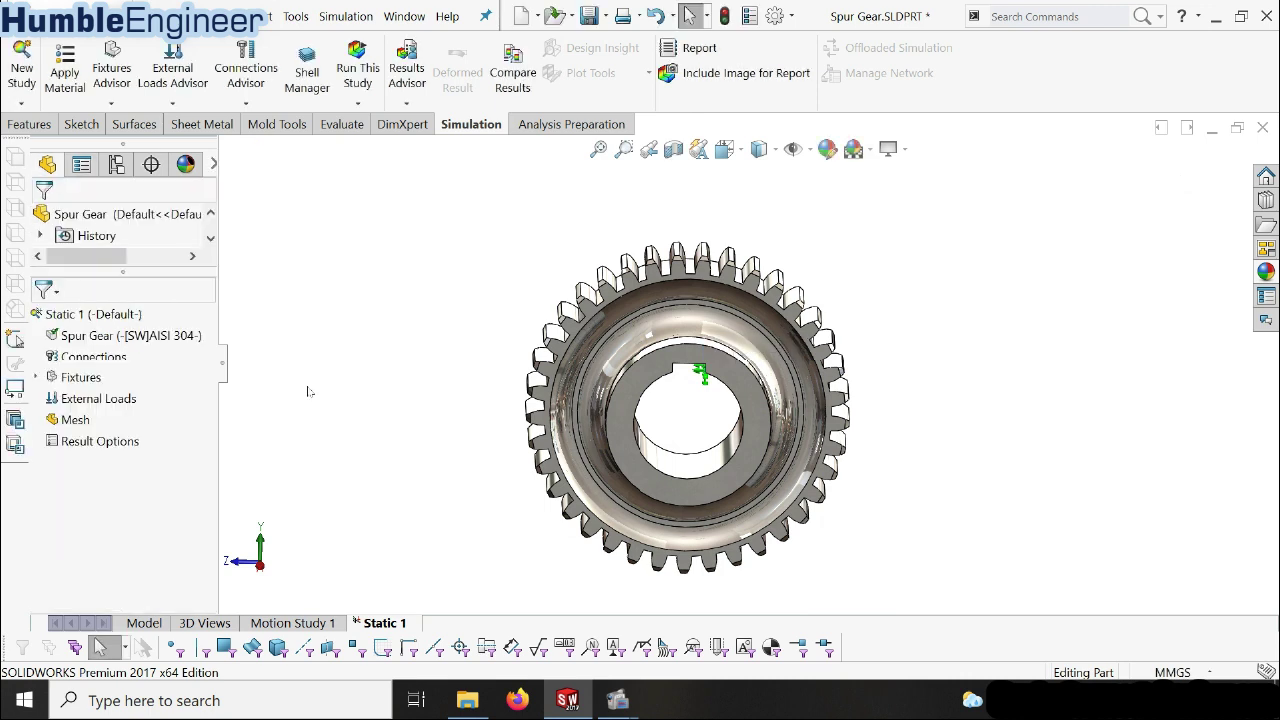
- Add a Fixed Hinge on the cylindrical bore face and expand Fixtures to show both supports
{"action": "right_click", "coordinate": [82, 381]}
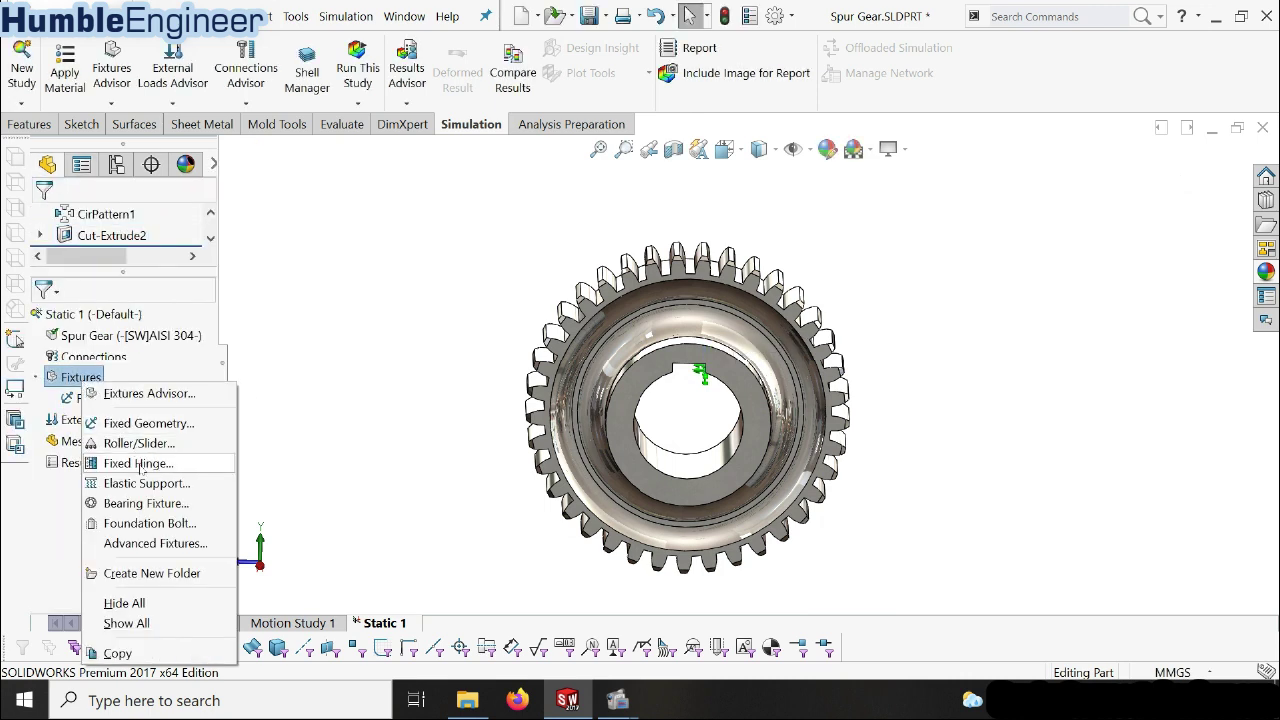
{"action": "left_click", "coordinate": [140, 463]}
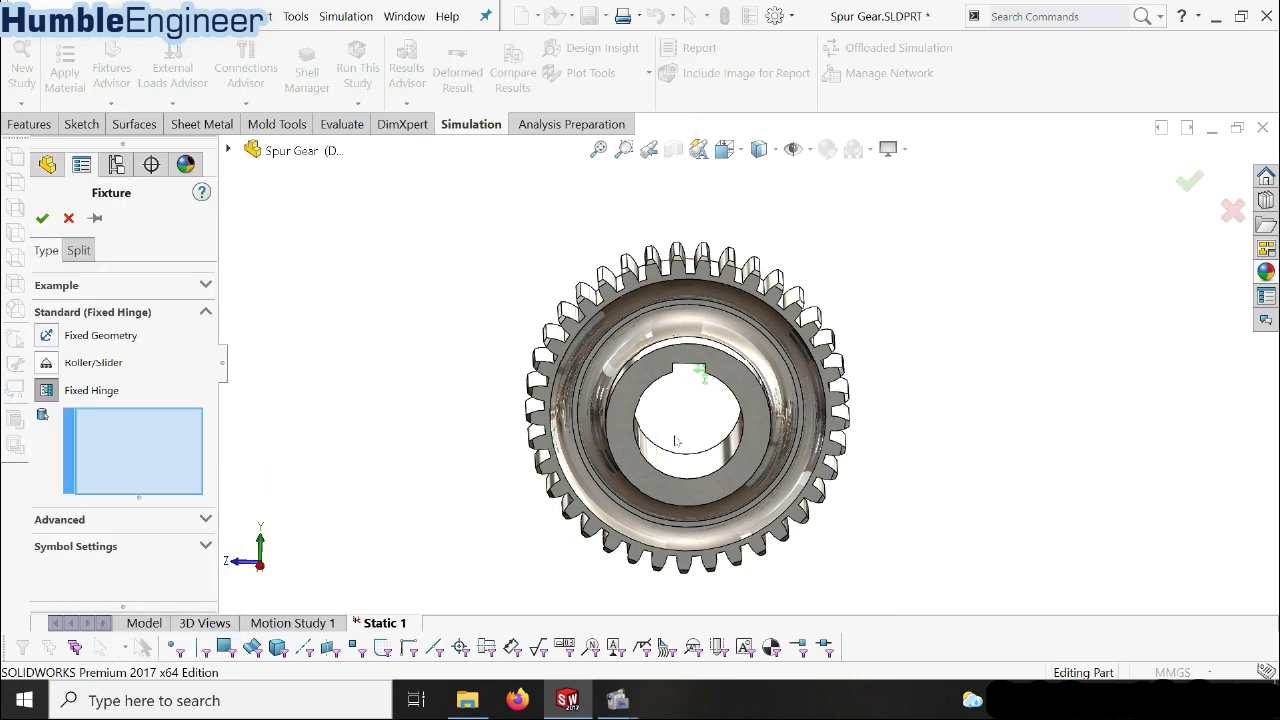
{"action": "middle_click_drag", "start_coordinate": [688, 466], "coordinate": [735, 447]}
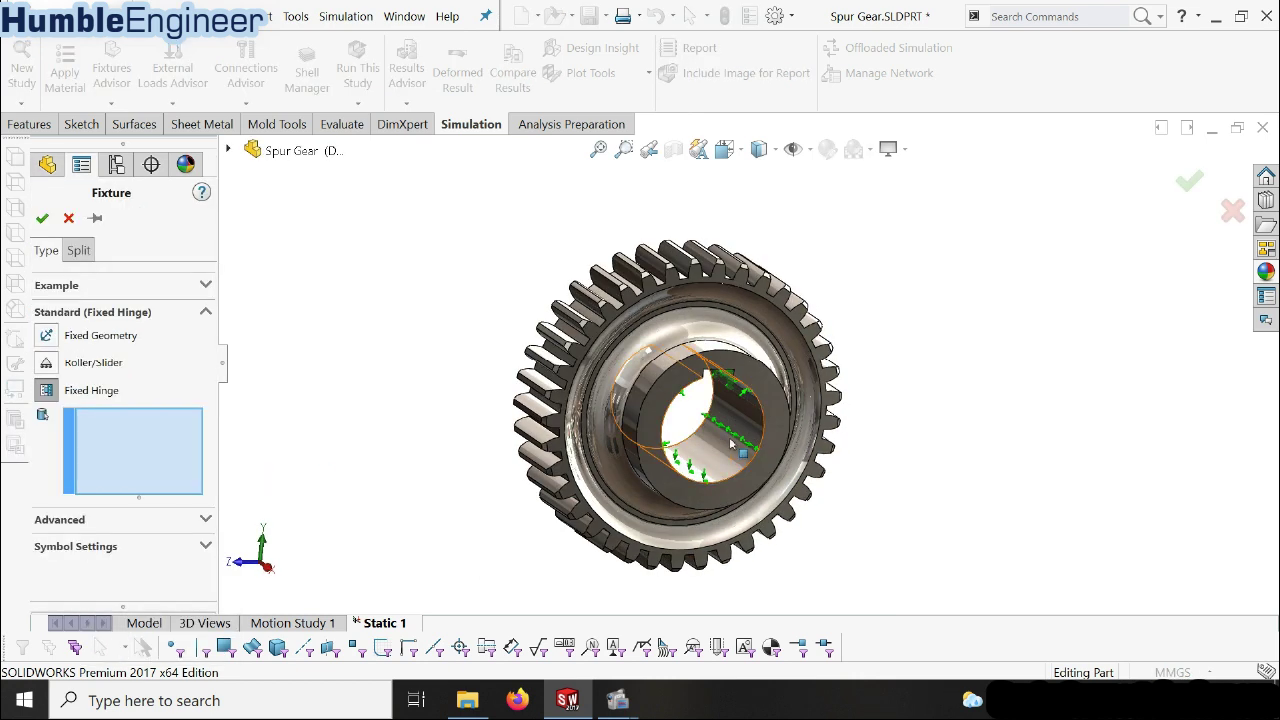
{"action": "left_click", "coordinate": [735, 447]}
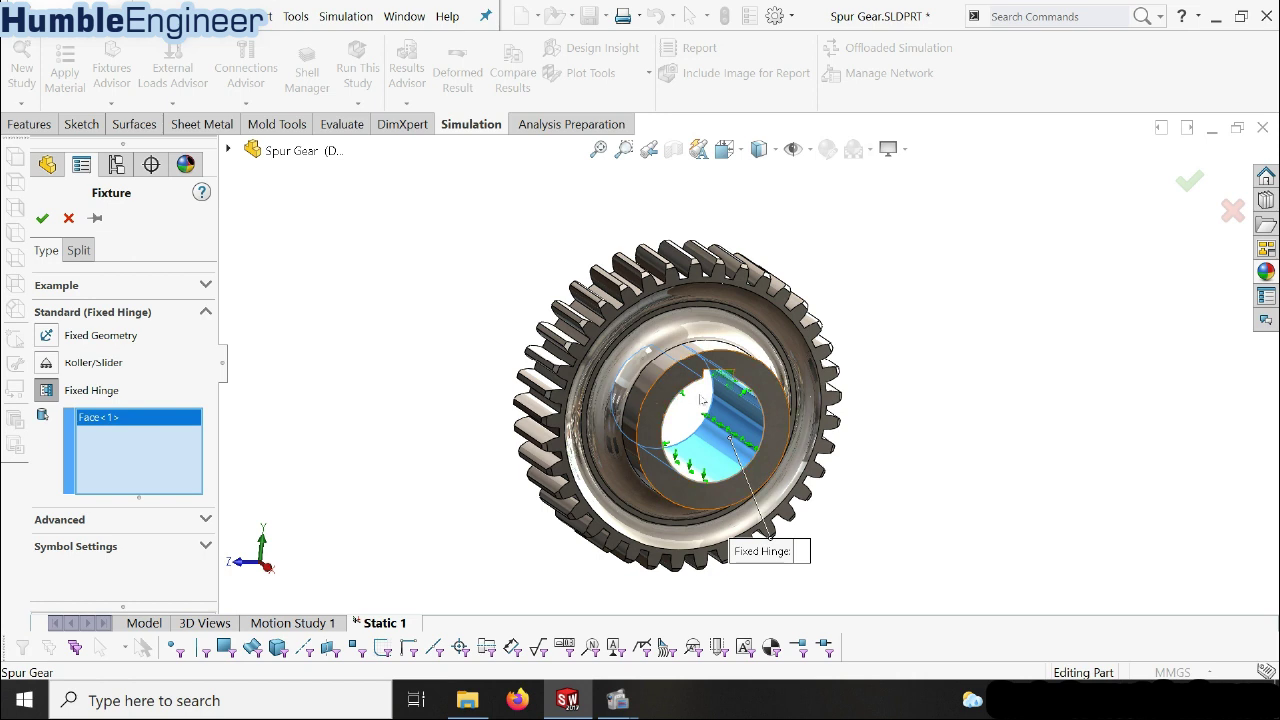
{"action": "scroll", "coordinate": [725, 385], "scroll_direction": "down", "scroll_amount": 3}
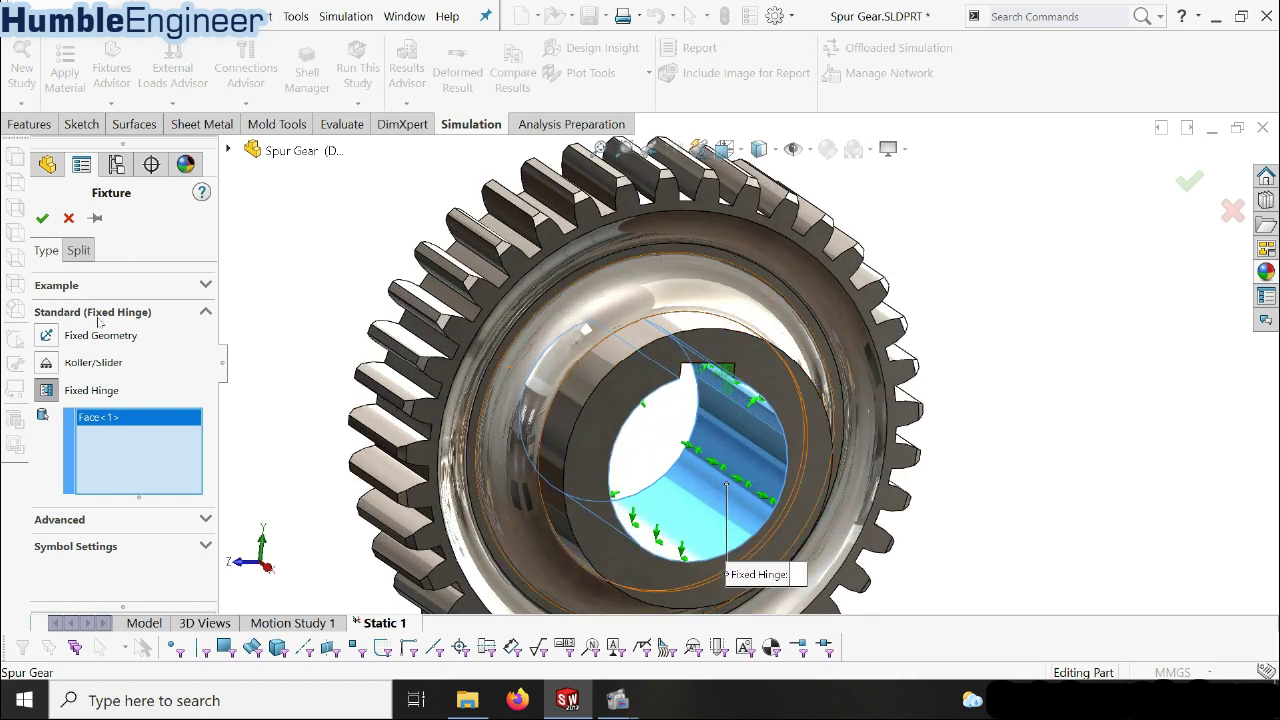
{"action": "left_click", "coordinate": [42, 218]}
{"action": "middle_click_drag", "start_coordinate": [700, 380], "coordinate": [758, 283]}
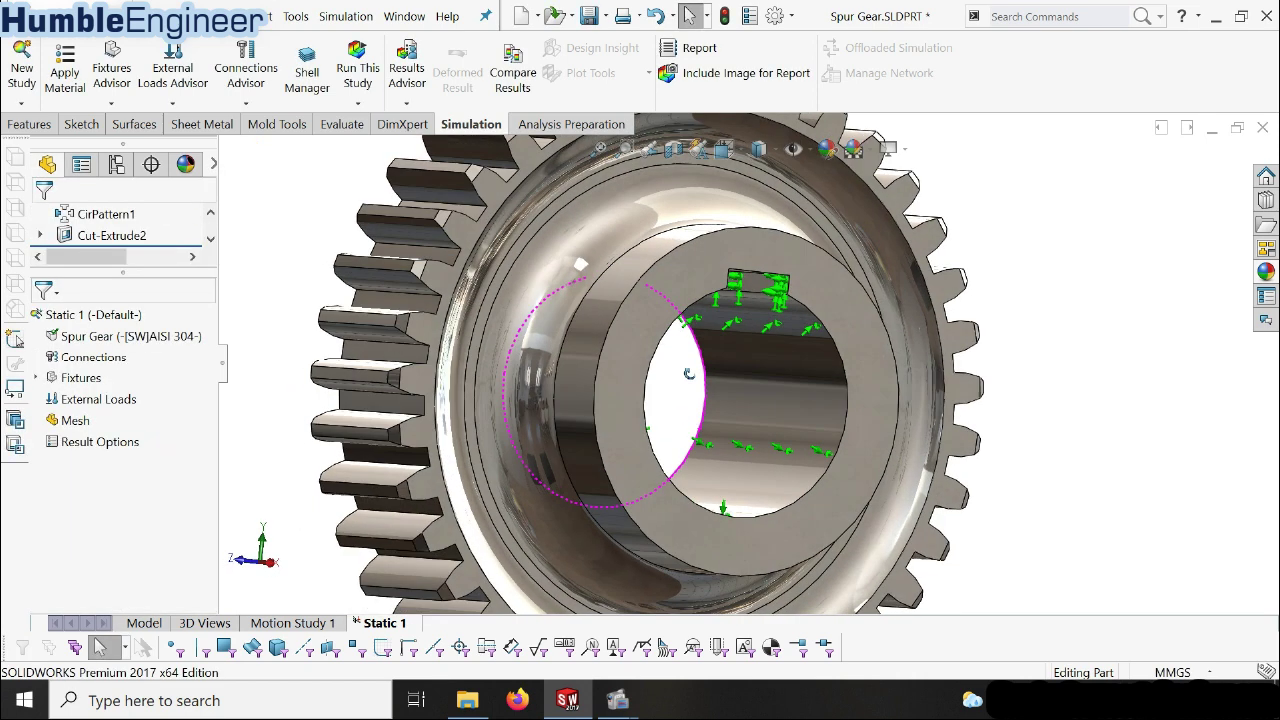
{"action": "left_click", "coordinate": [778, 277]}
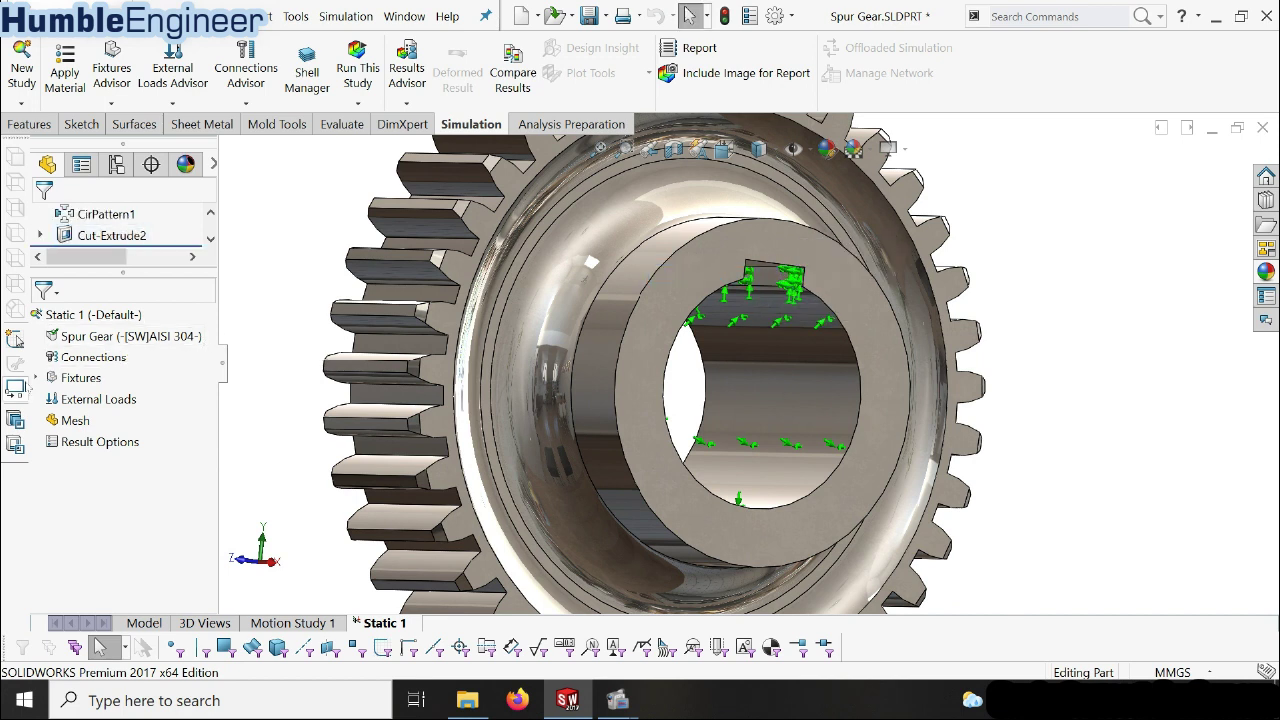
{"action": "left_click", "coordinate": [36, 378]}
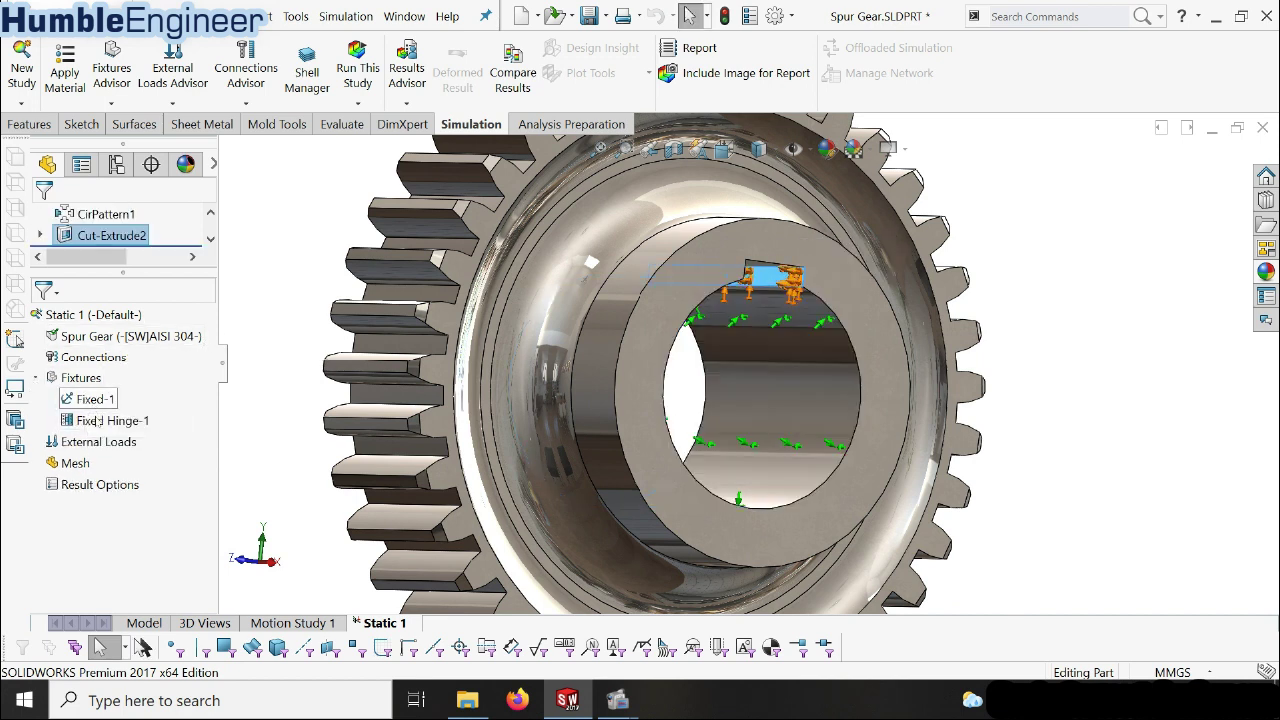
- Start a Force load under External Loads and apply it to one gear tooth face
{"action": "key", "text": "f"}
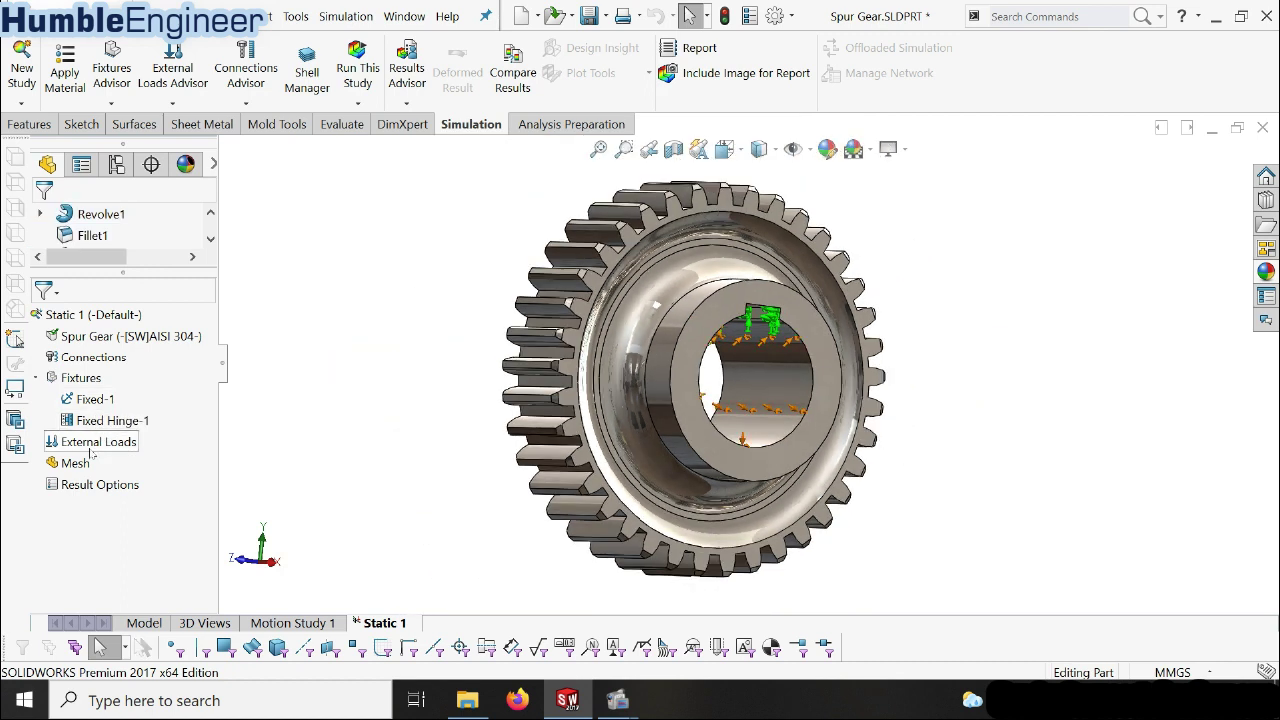
{"action": "right_click", "coordinate": [90, 453]}
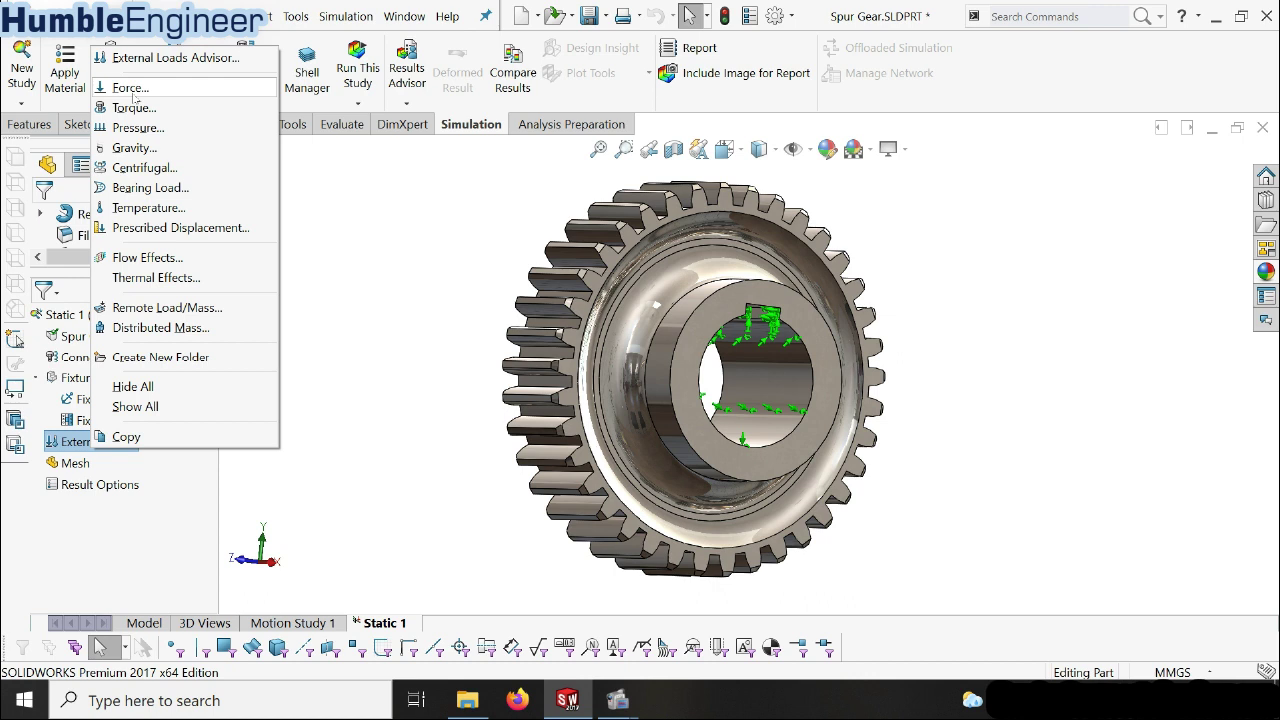
{"action": "left_click", "coordinate": [130, 89]}
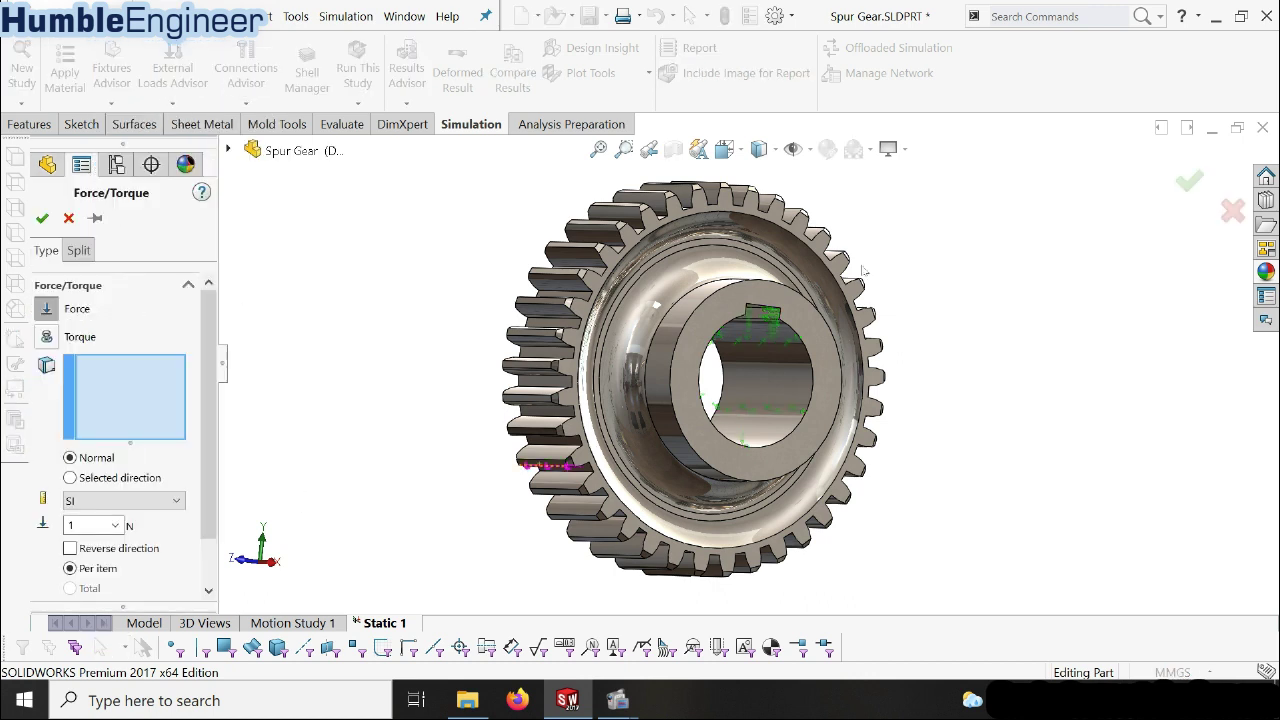
{"action": "mouse_move", "coordinate": [868, 280]}
{"action": "middle_mouse_down"}
{"action": "mouse_move", "coordinate": [817, 313]}
{"action": "mouse_move", "coordinate": [786, 214]}
{"action": "middle_mouse_up"}
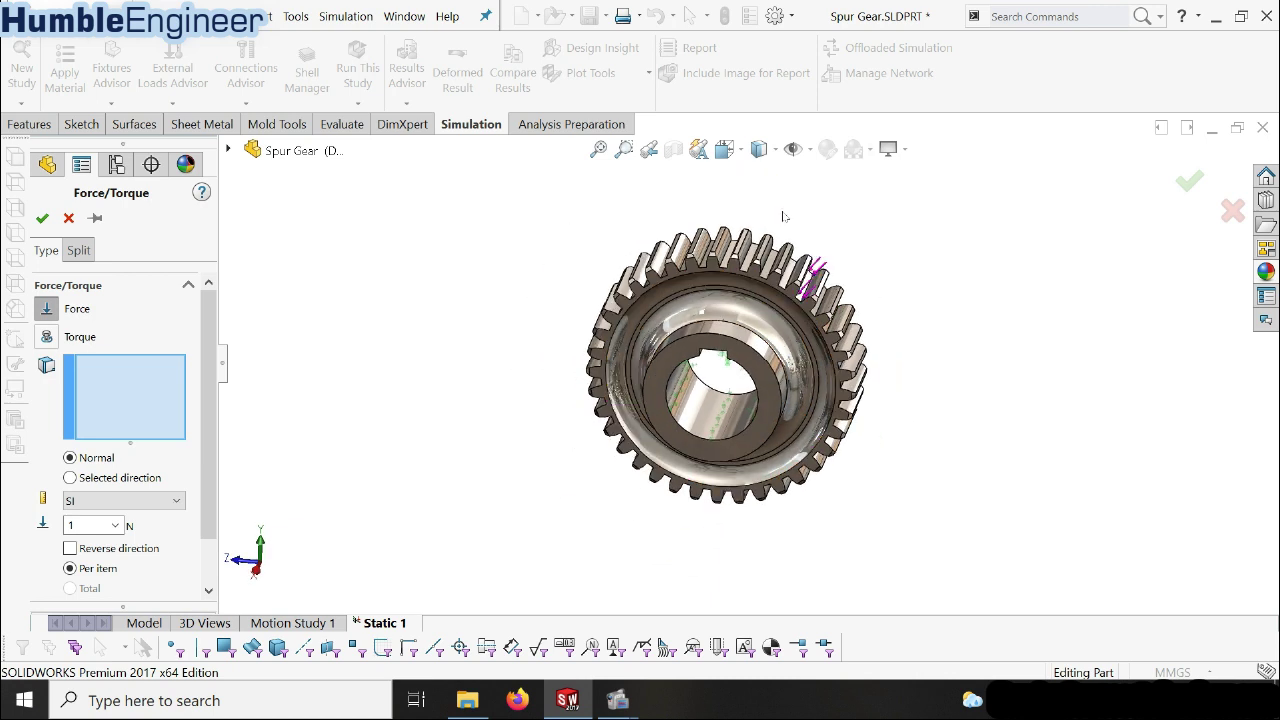
{"action": "scroll", "coordinate": [755, 280], "scroll_direction": "down", "scroll_amount": 5}
{"action": "mouse_move", "coordinate": [687, 372]}
{"action": "middle_mouse_down"}
{"action": "mouse_move", "coordinate": [655, 350]}
{"action": "mouse_move", "coordinate": [664, 340]}
{"action": "middle_mouse_up"}
{"action": "left_click", "coordinate": [648, 348]}
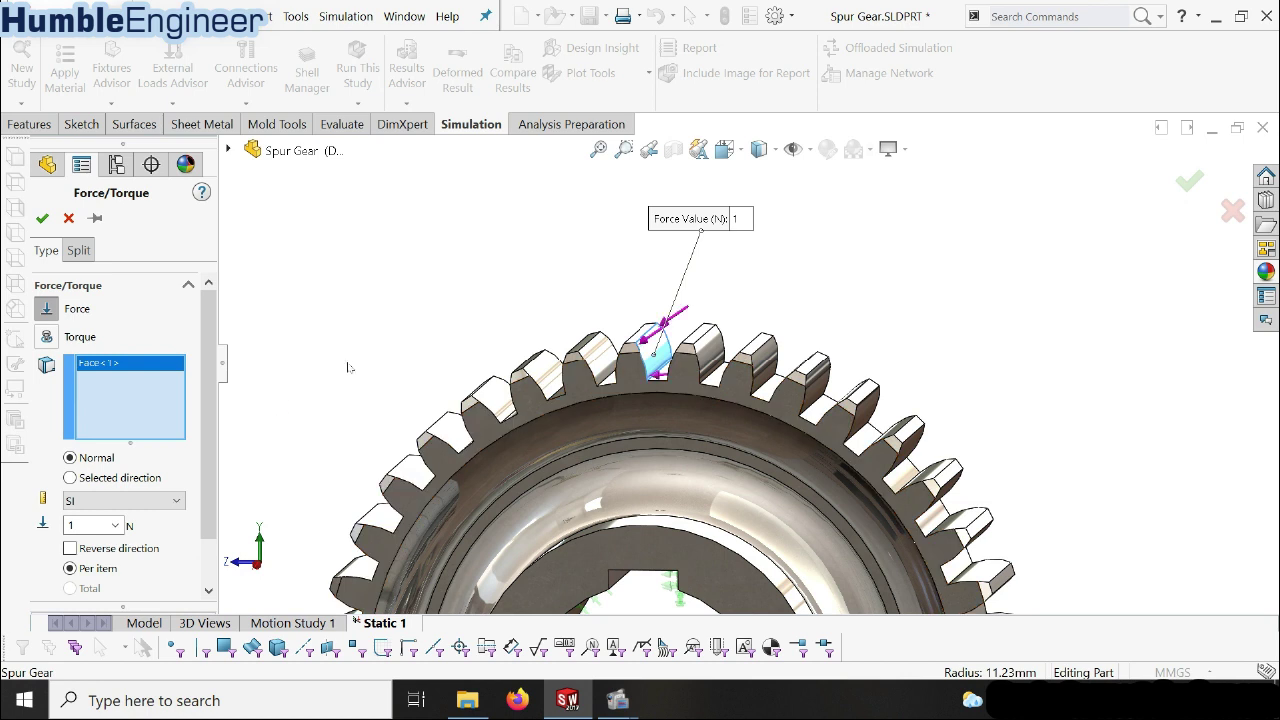
{"action": "key", "text": "z"}
{"action": "scroll", "coordinate": [209, 400], "scroll_direction": "down", "scroll_amount": 1}
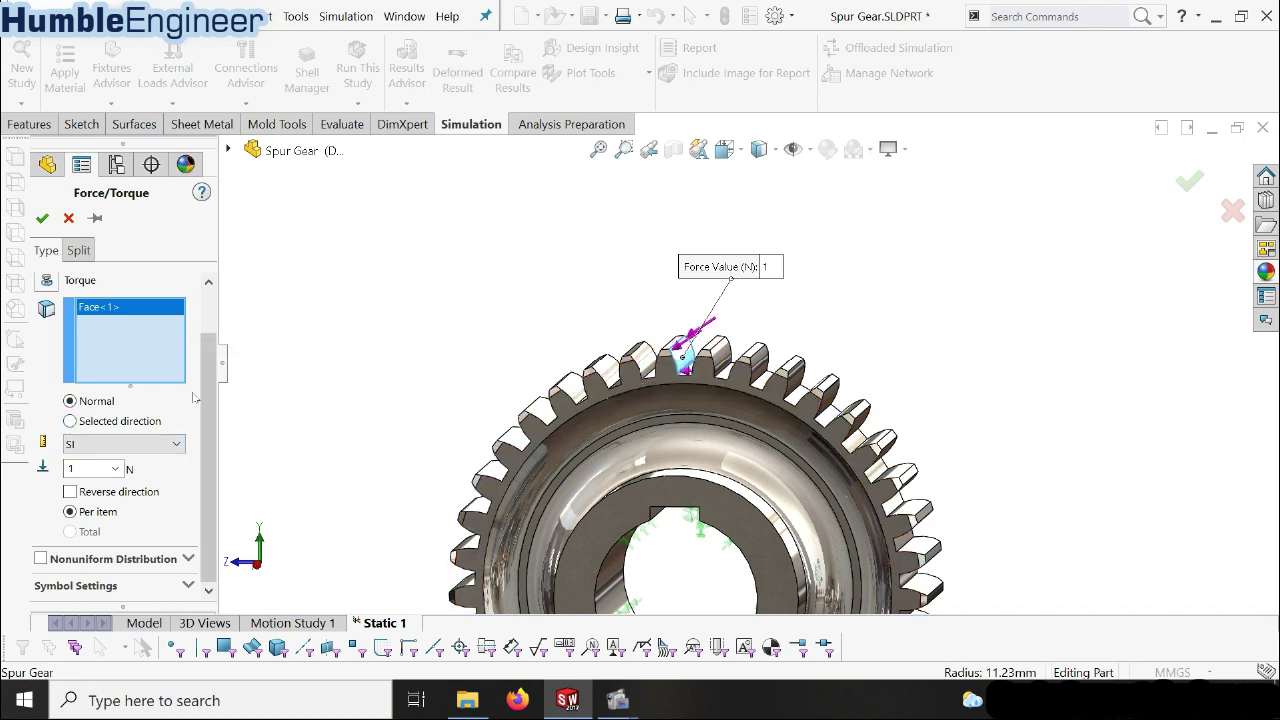
- Set the force to Selected direction using the hub bore cylinder as reference
{"action": "left_click", "coordinate": [72, 421]}
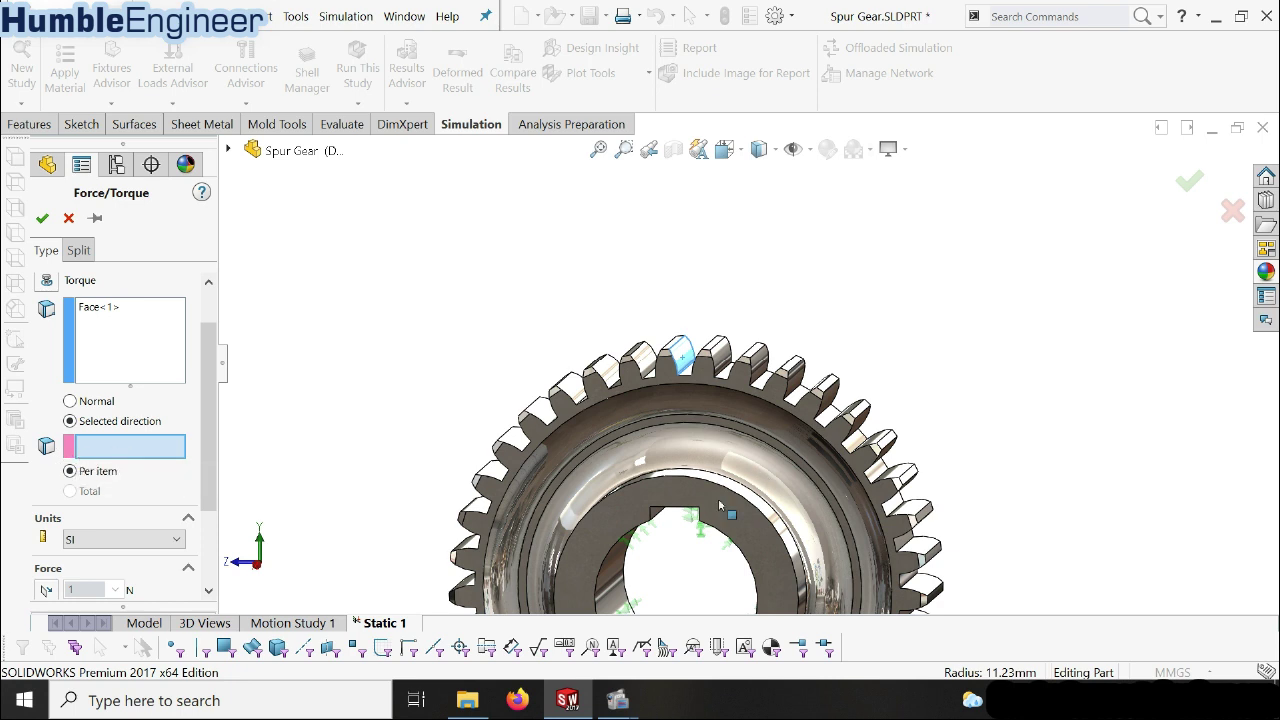
{"action": "middle_click_drag", "start_coordinate": [640, 540], "coordinate": [700, 508]}
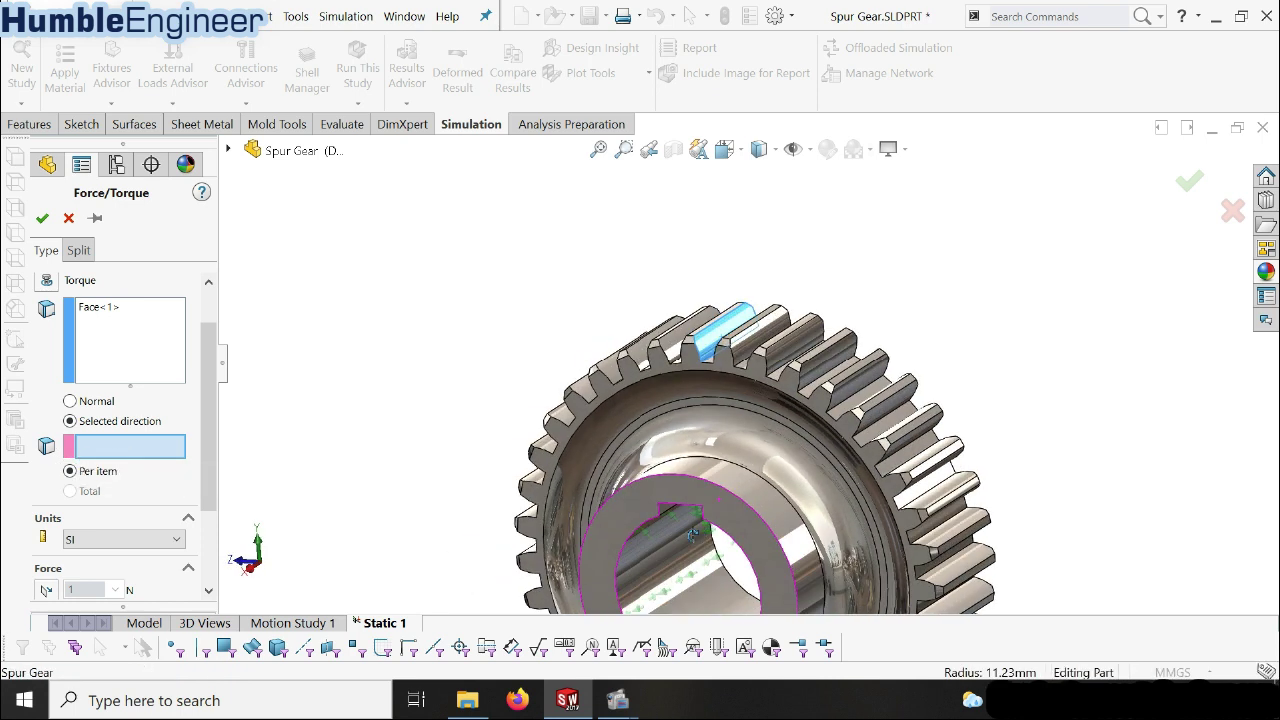
{"action": "left_click", "coordinate": [703, 478]}
{"action": "scroll", "coordinate": [765, 470], "scroll_direction": "up", "scroll_amount": 4}
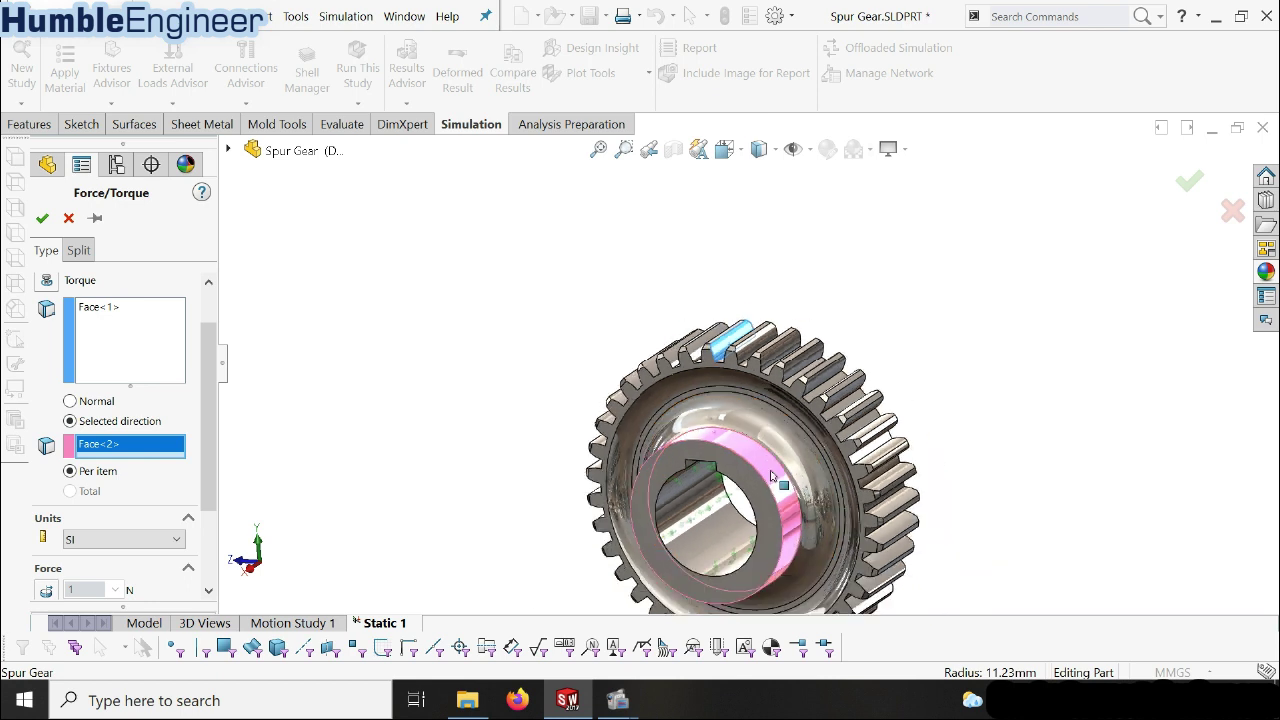
{"action": "scroll", "coordinate": [214, 425], "scroll_direction": "down", "scroll_amount": 1}
{"action": "scroll", "coordinate": [214, 425], "scroll_direction": "down", "scroll_amount": 2}
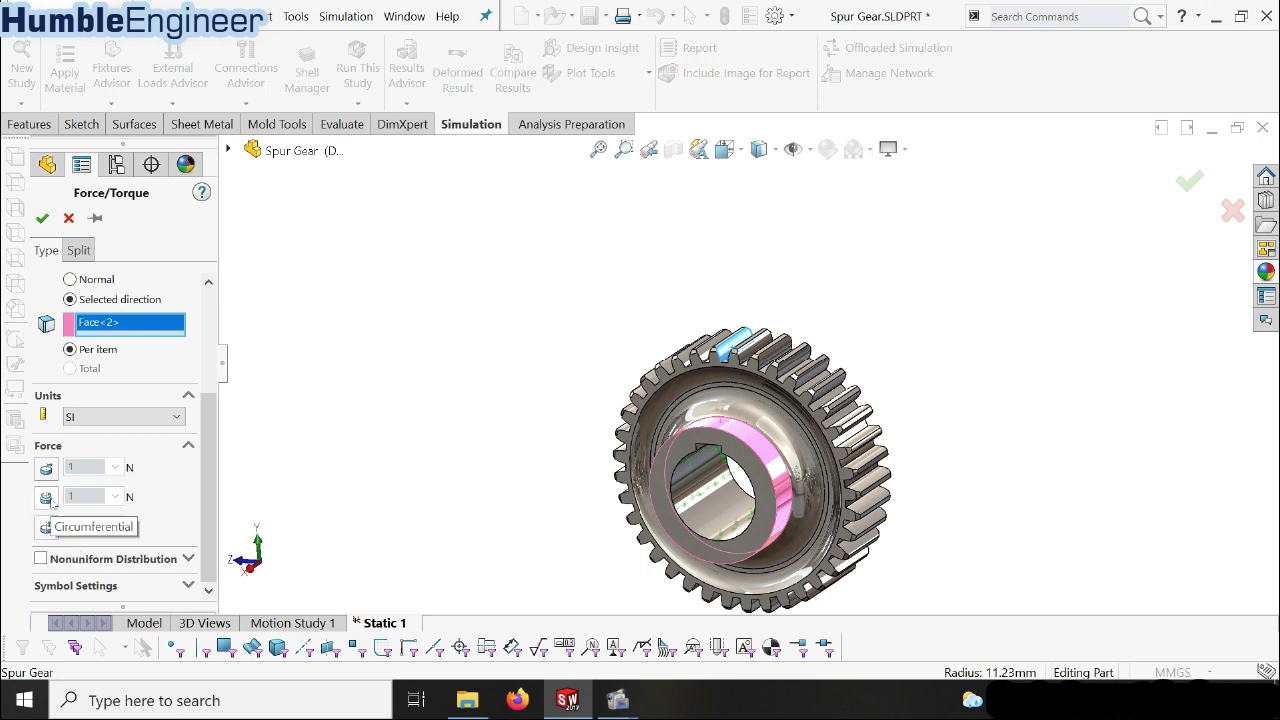
- Make the force circumferential at 5000 N, reverse its direction, and confirm the load
{"action": "left_click", "coordinate": [52, 501]}
{"action": "type", "text": "5000"}
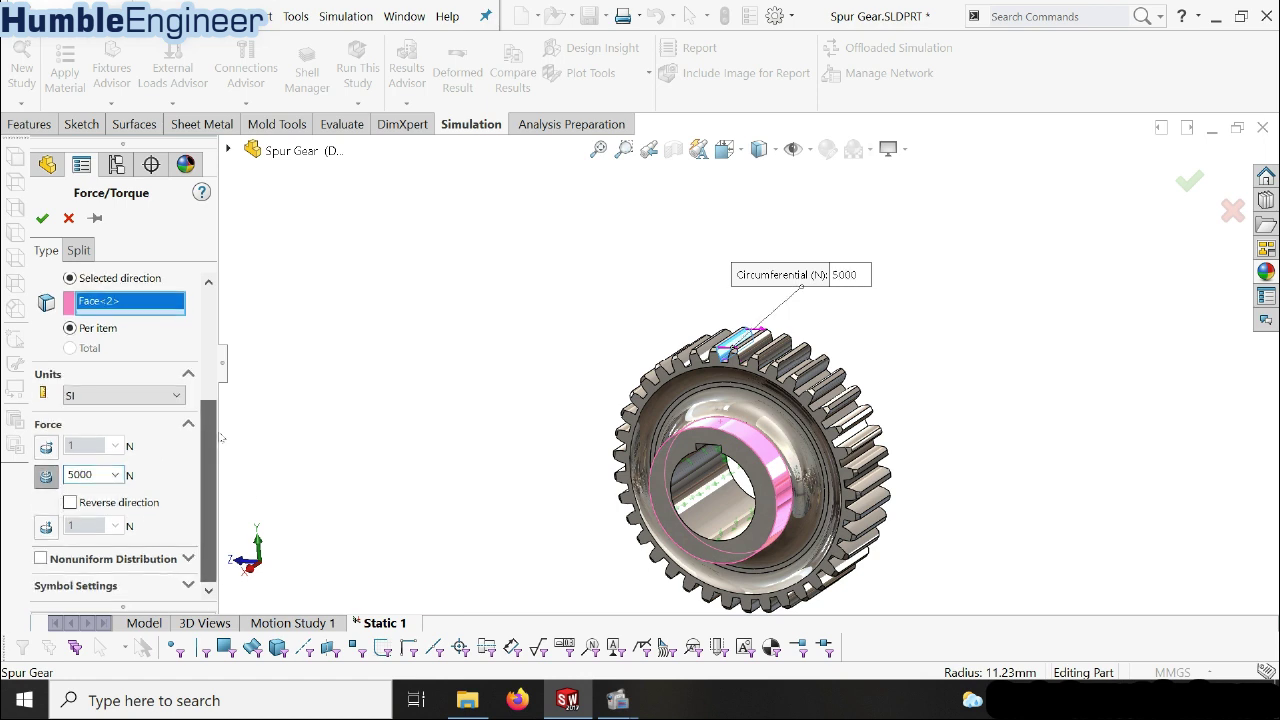
{"action": "scroll", "coordinate": [213, 405], "scroll_direction": "down", "scroll_amount": 1}
{"action": "scroll", "coordinate": [765, 388], "scroll_direction": "down", "scroll_amount": 3}
{"action": "mouse_move", "coordinate": [765, 388]}
{"action": "middle_mouse_down"}
{"action": "mouse_move", "coordinate": [720, 360]}
{"action": "mouse_move", "coordinate": [490, 350]}
{"action": "middle_mouse_up"}
{"action": "scroll", "coordinate": [700, 348], "scroll_direction": "down", "scroll_amount": 3}
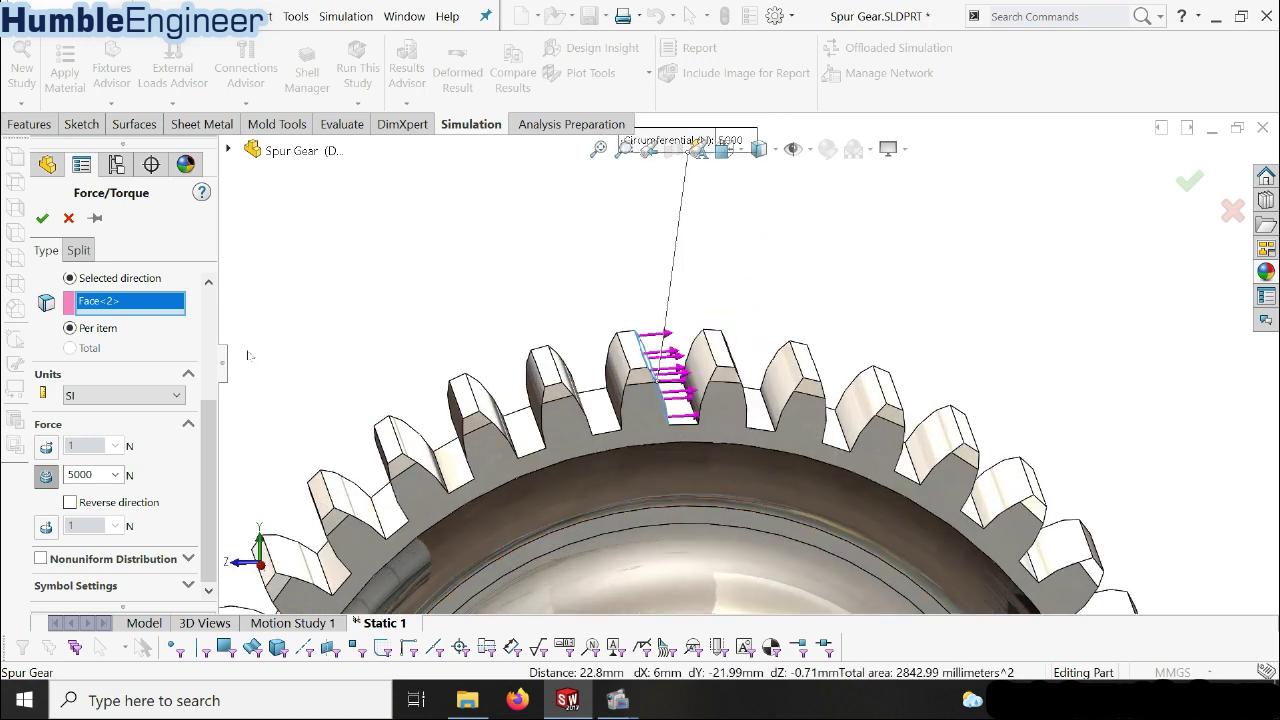
{"action": "left_click", "coordinate": [70, 503]}
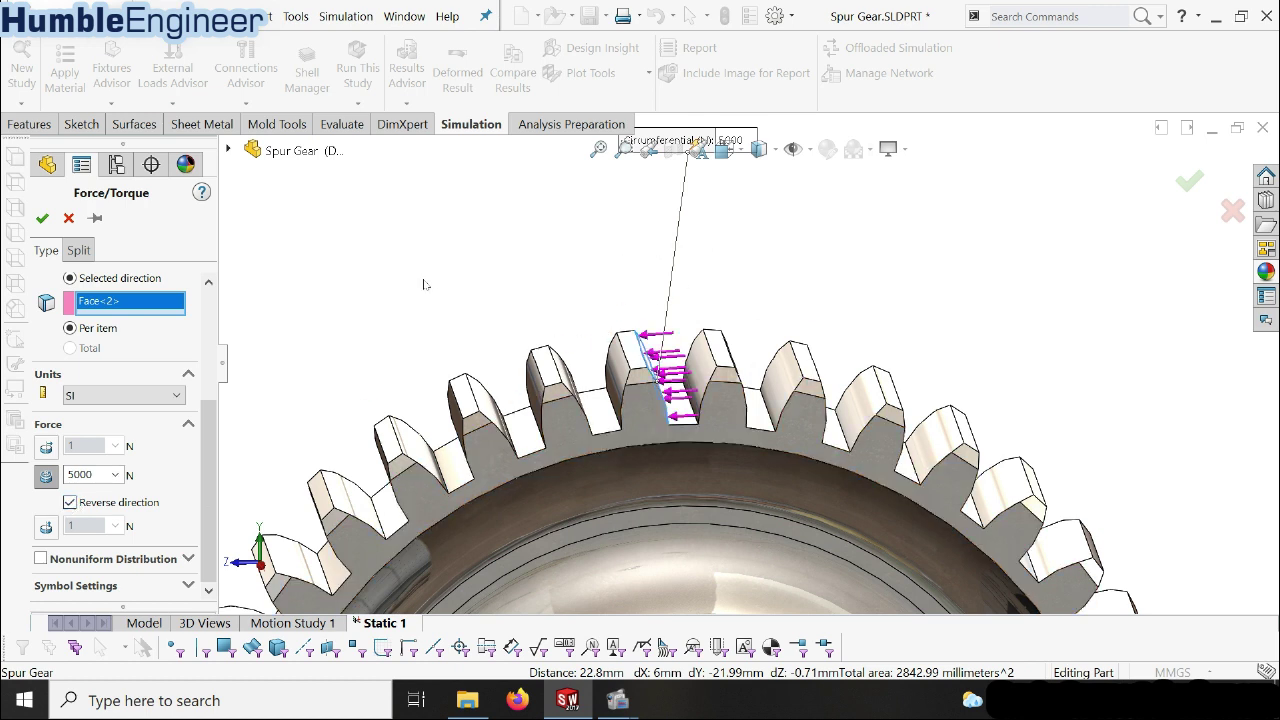
{"action": "scroll", "coordinate": [423, 285], "scroll_direction": "down", "scroll_amount": 3}
{"action": "middle_click_drag", "start_coordinate": [437, 280], "coordinate": [648, 332]}
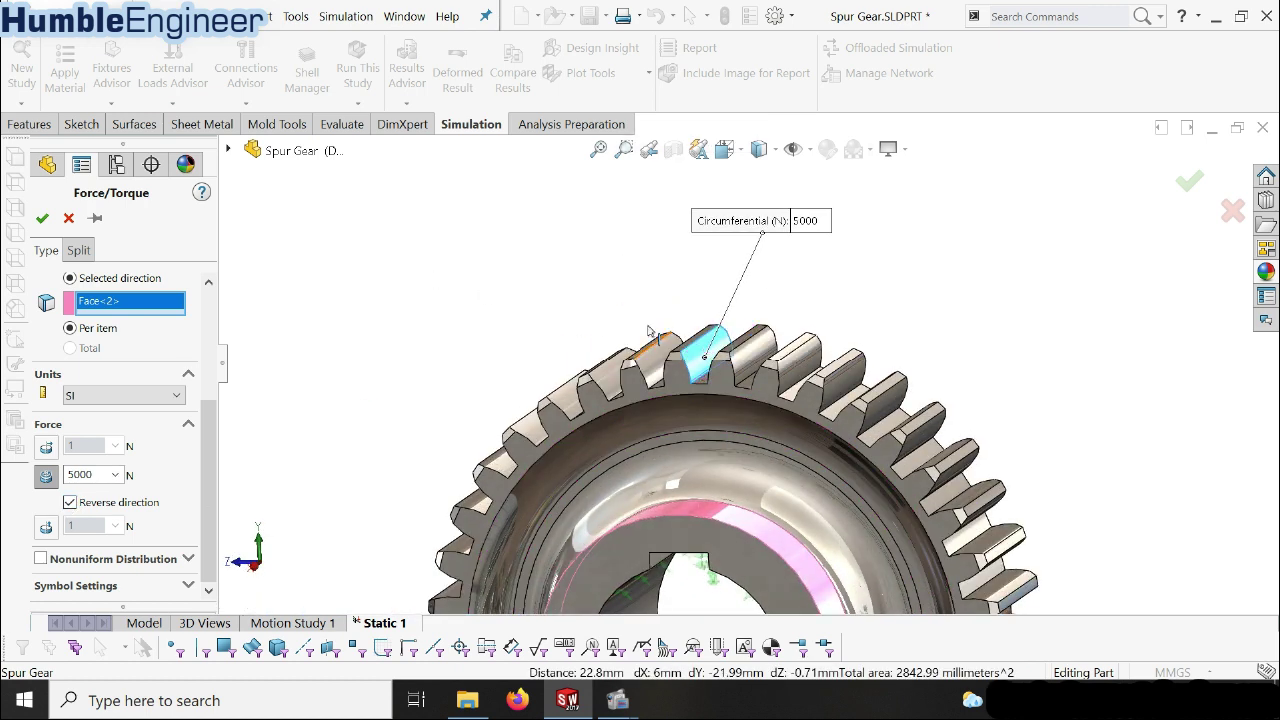
{"action": "scroll", "coordinate": [210, 435], "scroll_direction": "up", "scroll_amount": 3}
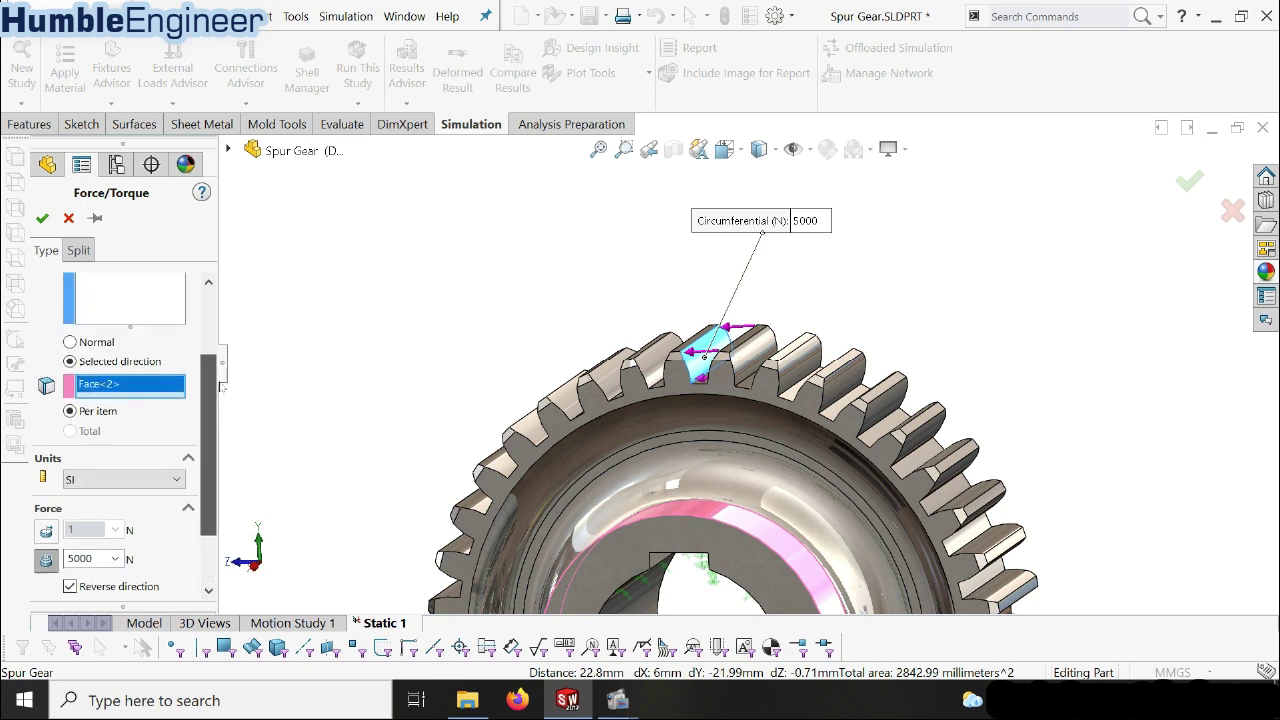
{"action": "left_click", "coordinate": [42, 220]}
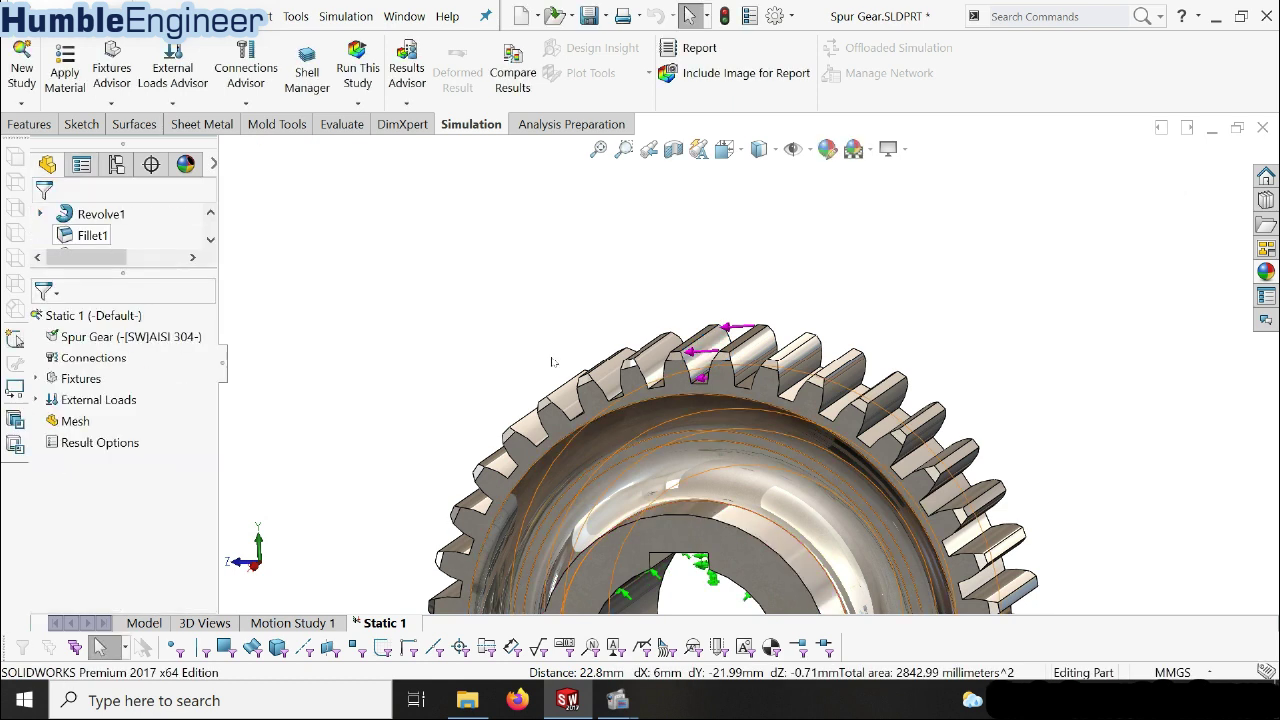
- Create a curvature-based solid mesh on the gear at default density (6.3094200 mm elements)
{"action": "scroll", "coordinate": [552, 362], "scroll_direction": "up", "scroll_amount": 2}
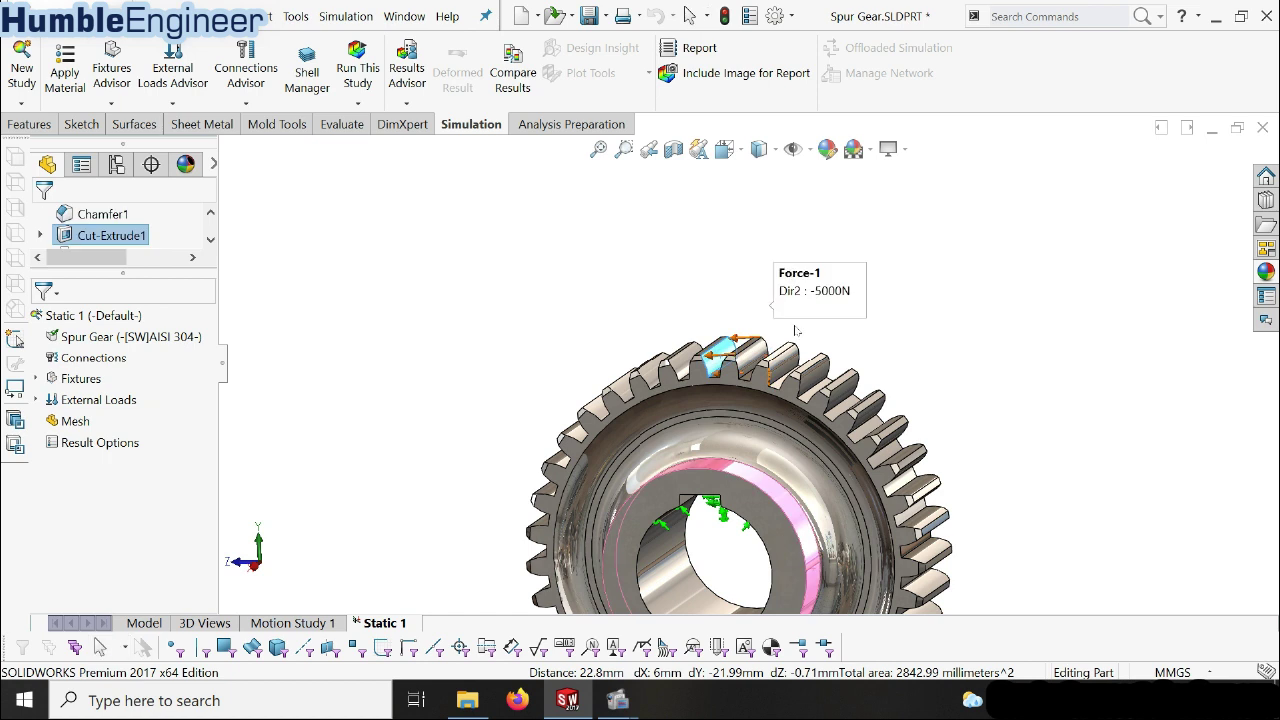
{"action": "middle_click_drag", "start_coordinate": [918, 378], "coordinate": [346, 397]}
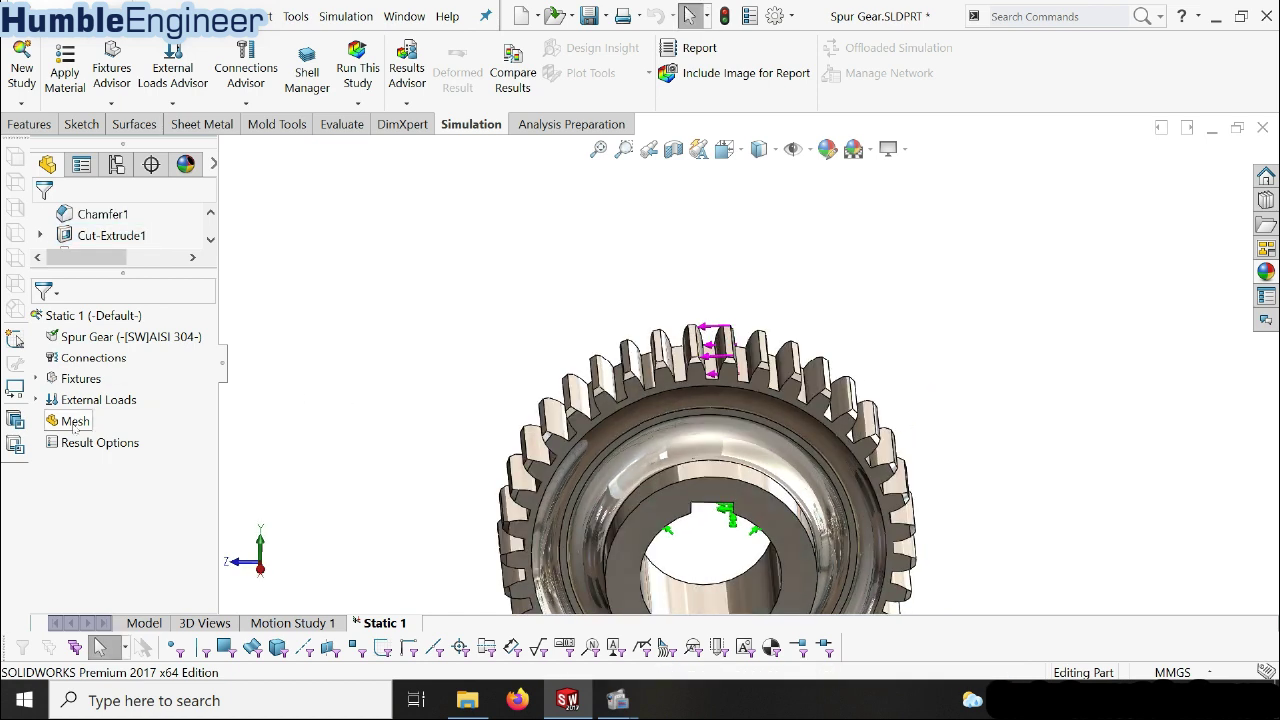
{"action": "right_click", "coordinate": [67, 423]}
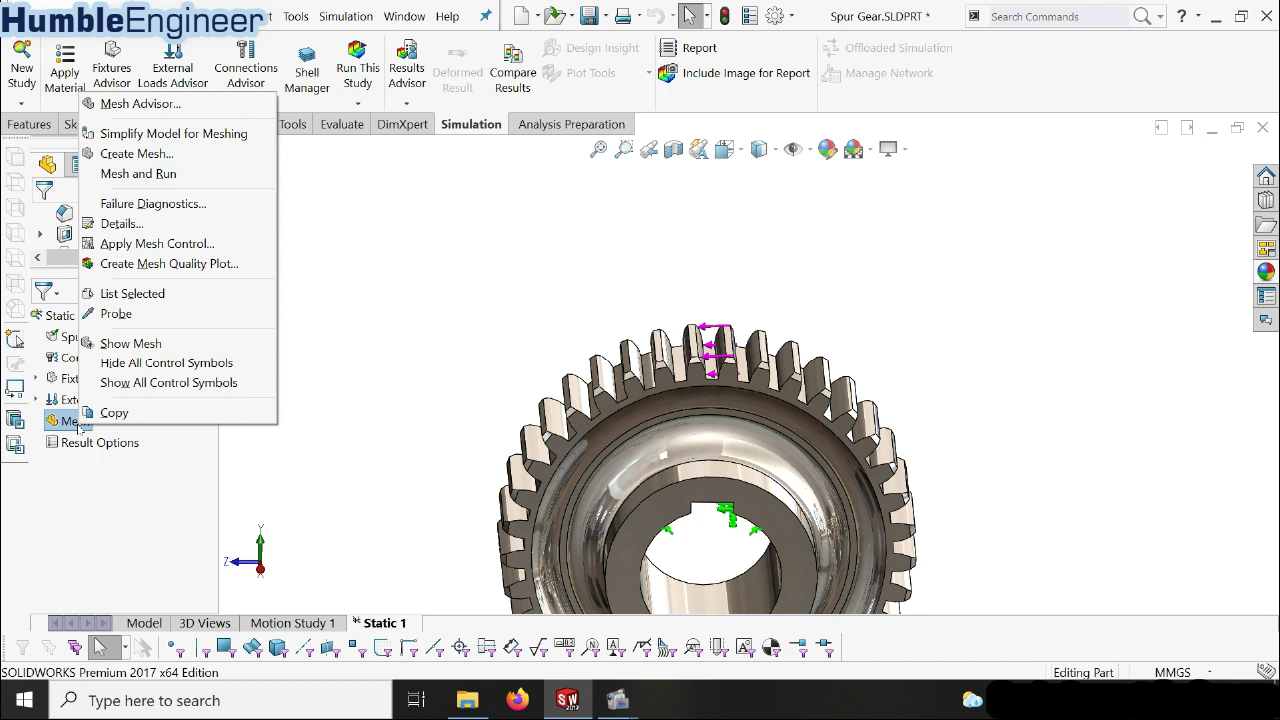
{"action": "left_click", "coordinate": [140, 155]}
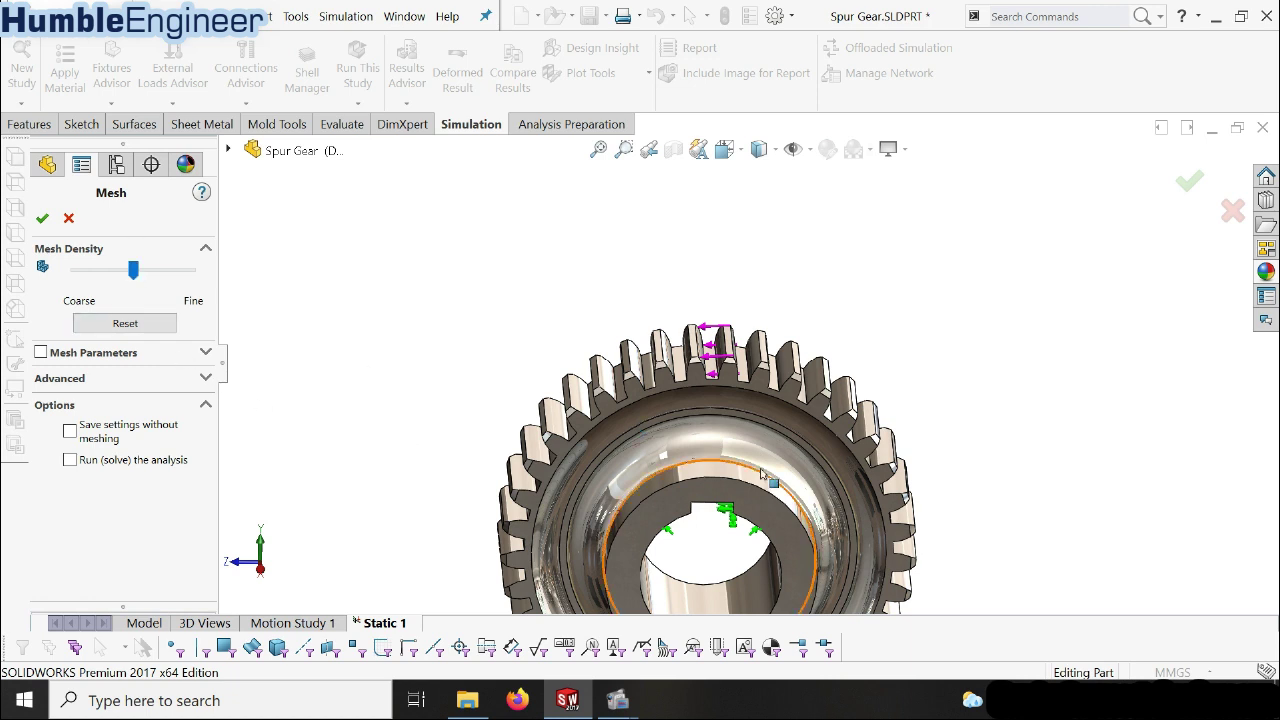
{"action": "middle_click_drag", "start_coordinate": [730, 455], "coordinate": [712, 437]}
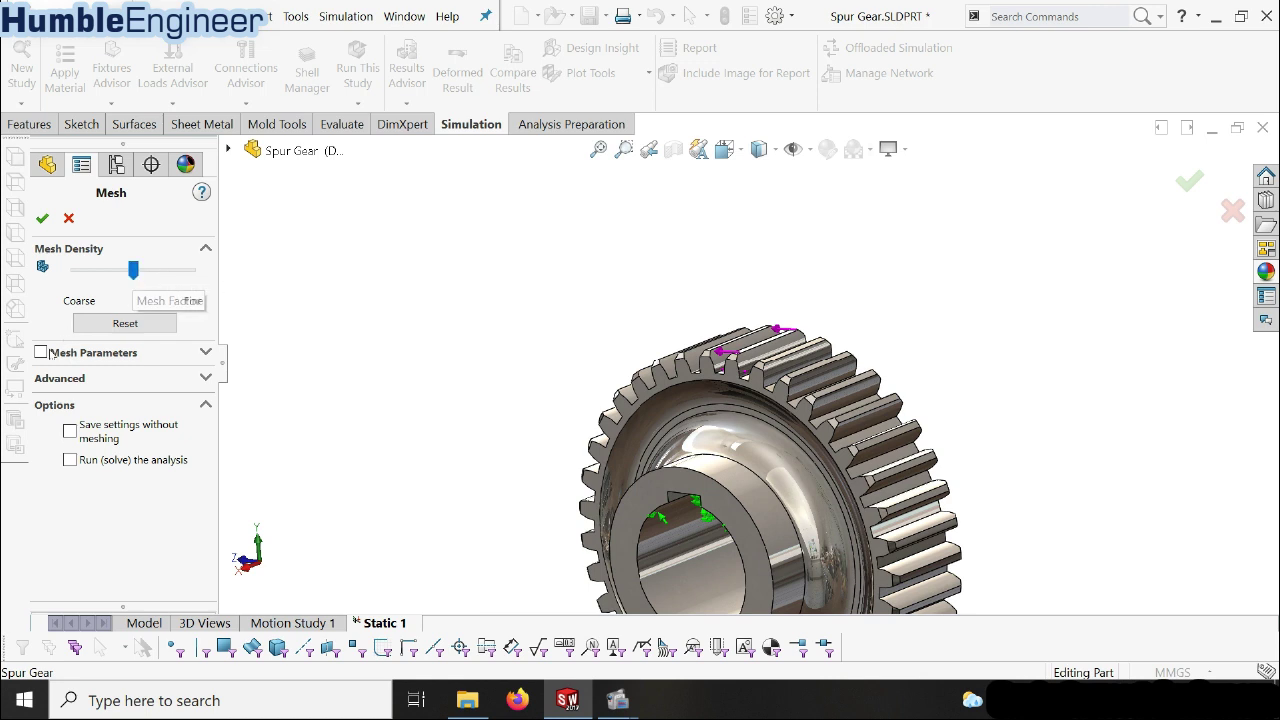
{"action": "left_click", "coordinate": [41, 352]}
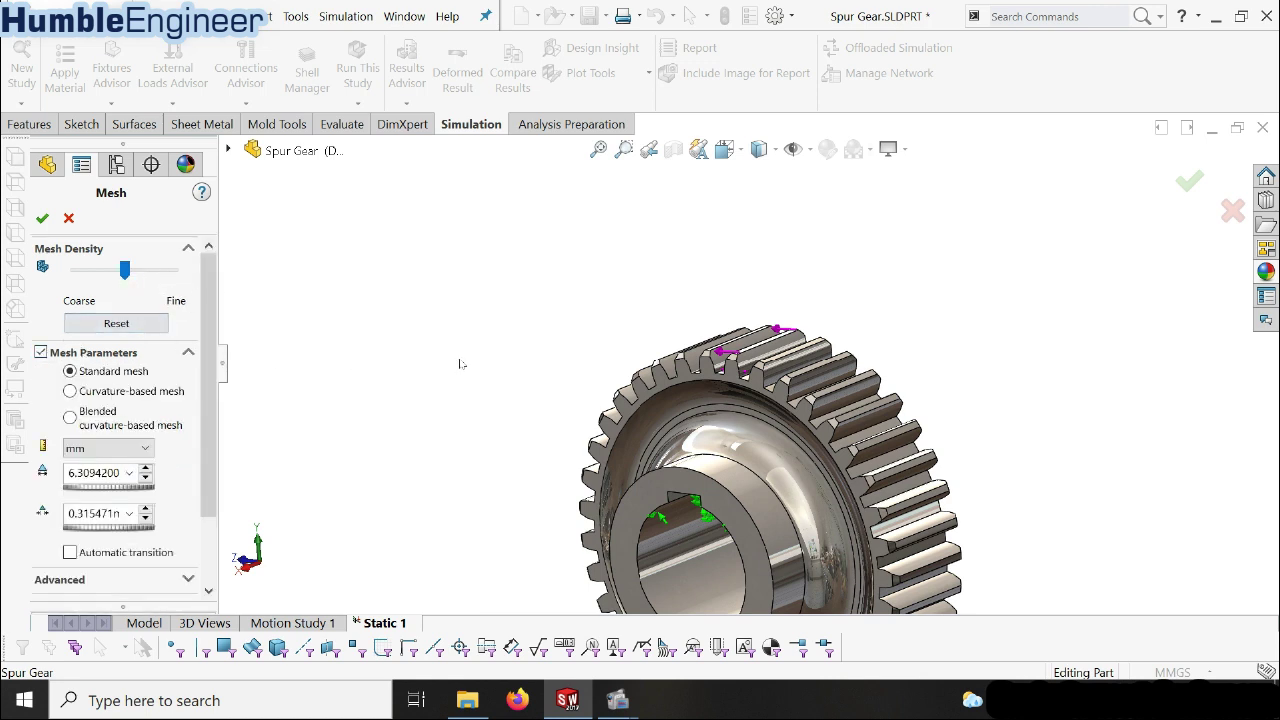
{"action": "scroll", "coordinate": [759, 398], "scroll_direction": "down", "scroll_amount": 2}
{"action": "scroll", "coordinate": [759, 398], "scroll_direction": "up", "scroll_amount": 2}
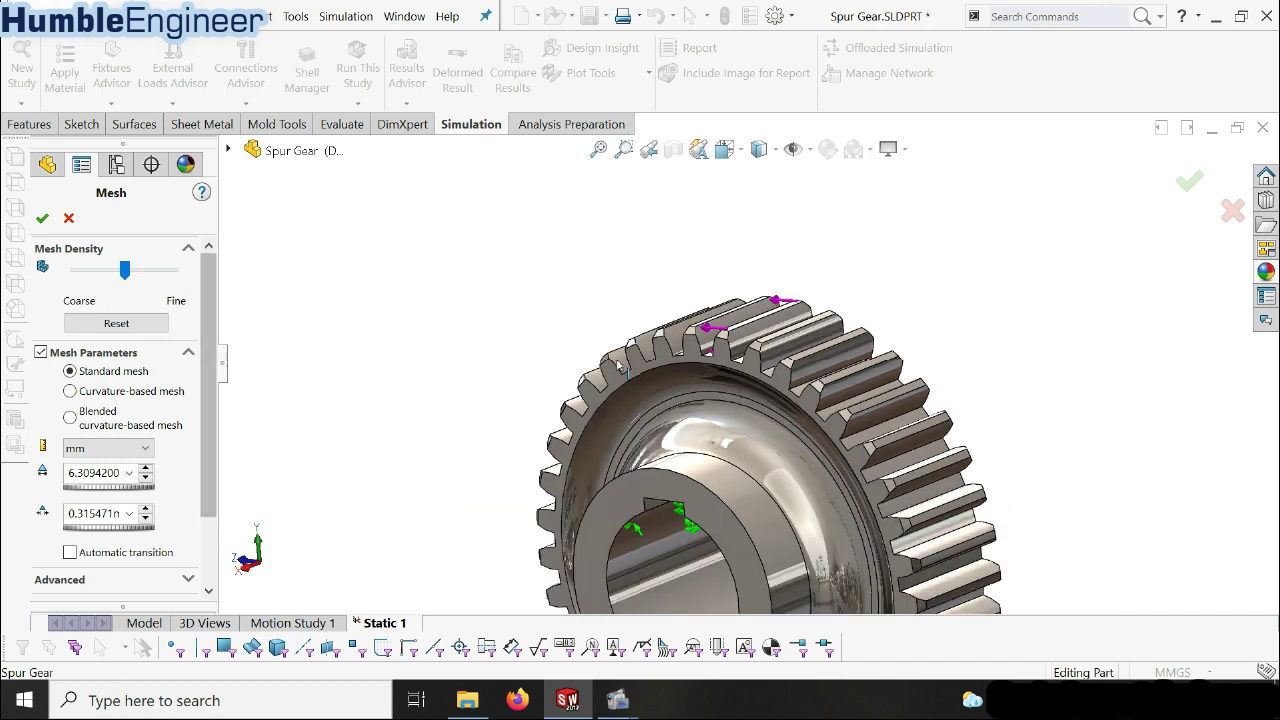
{"action": "scroll", "coordinate": [778, 405], "scroll_direction": "up", "scroll_amount": 1}
{"action": "scroll", "coordinate": [778, 405], "scroll_direction": "down", "scroll_amount": 2}
{"action": "scroll", "coordinate": [778, 405], "scroll_direction": "up", "scroll_amount": 2}
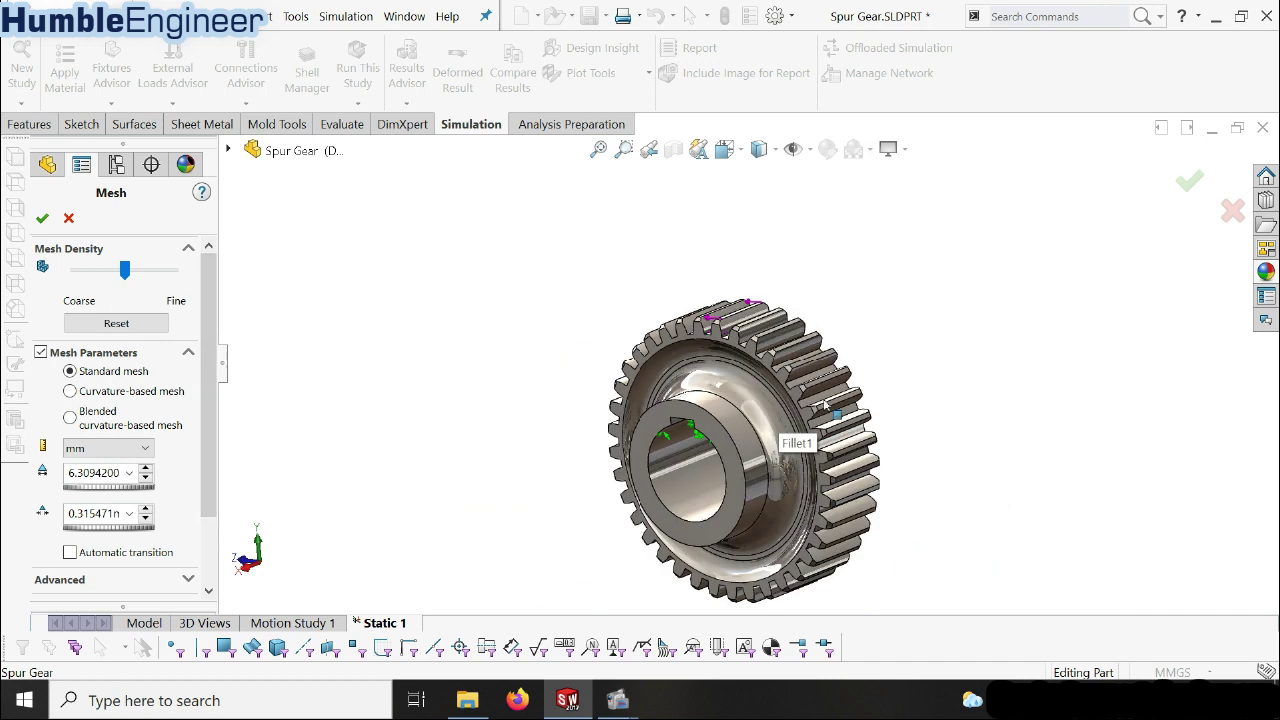
{"action": "scroll", "coordinate": [778, 405], "scroll_direction": "down", "scroll_amount": 2}
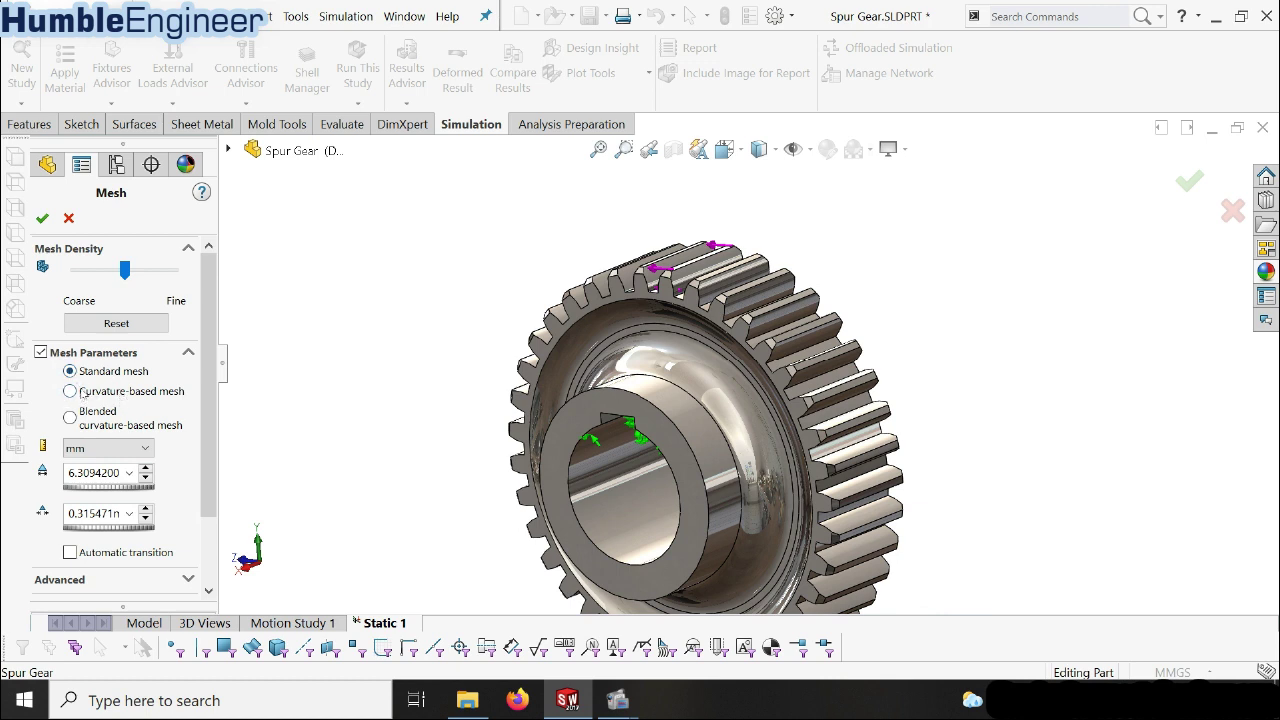
{"action": "left_click", "coordinate": [72, 391]}
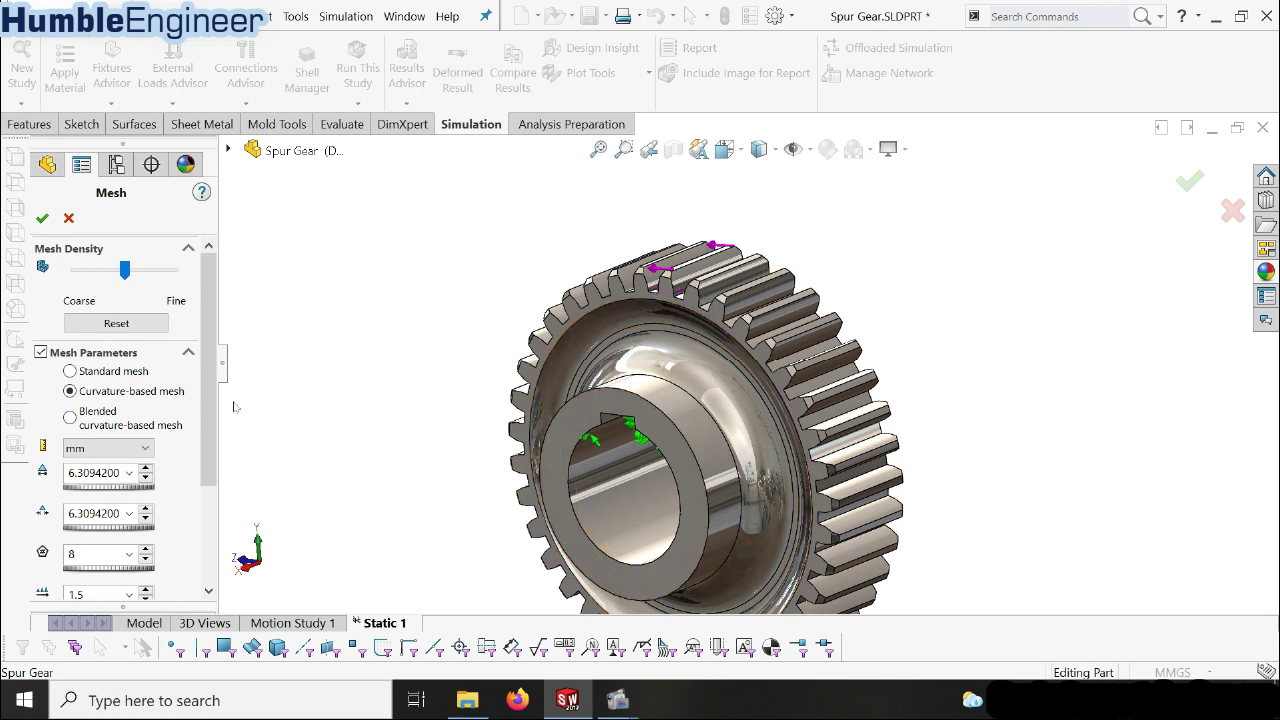
{"action": "left_click", "coordinate": [42, 218]}
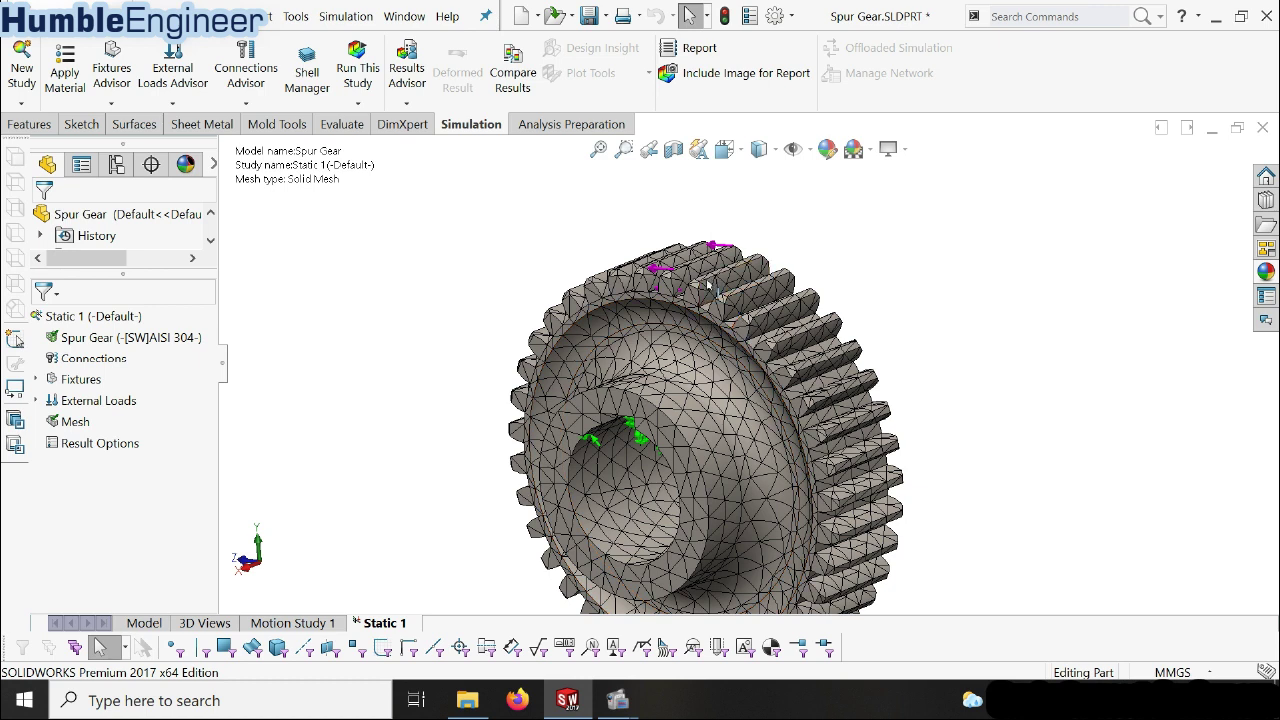
- Remesh the gear with the Mesh Density slider moved toward Fine
{"action": "scroll", "coordinate": [699, 352], "scroll_direction": "down", "scroll_amount": 2}
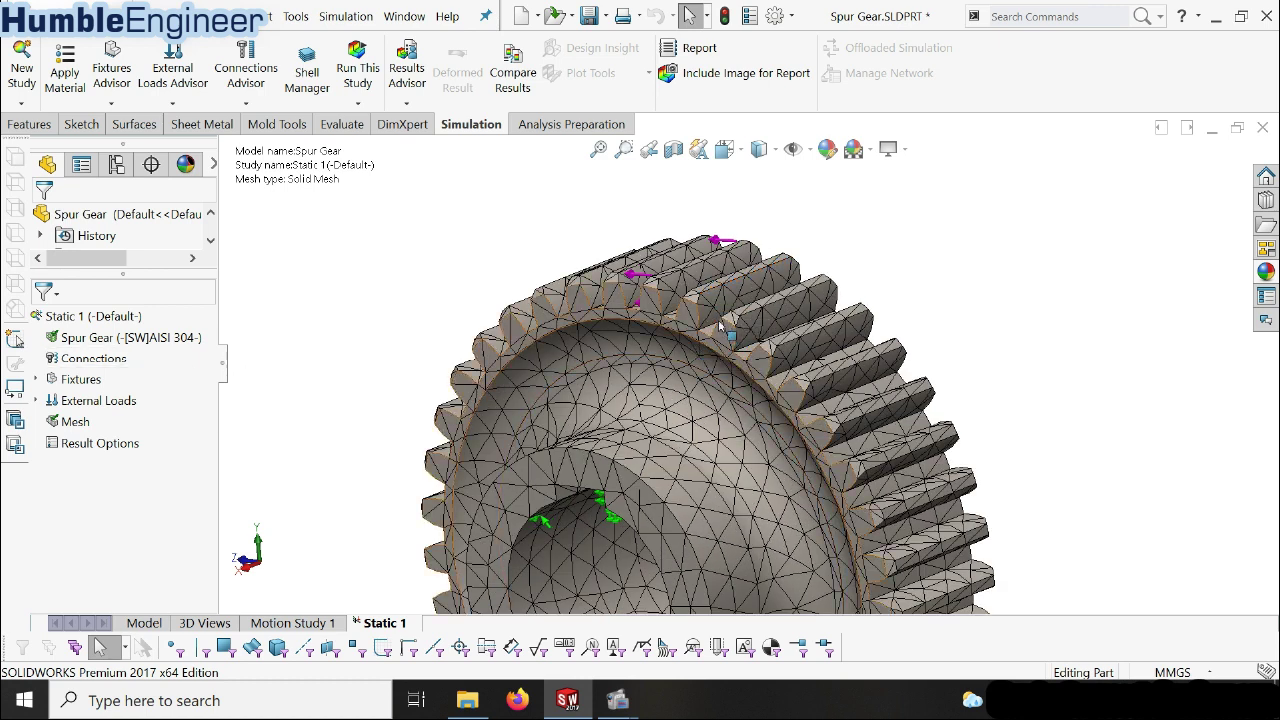
{"action": "right_click", "coordinate": [76, 424]}
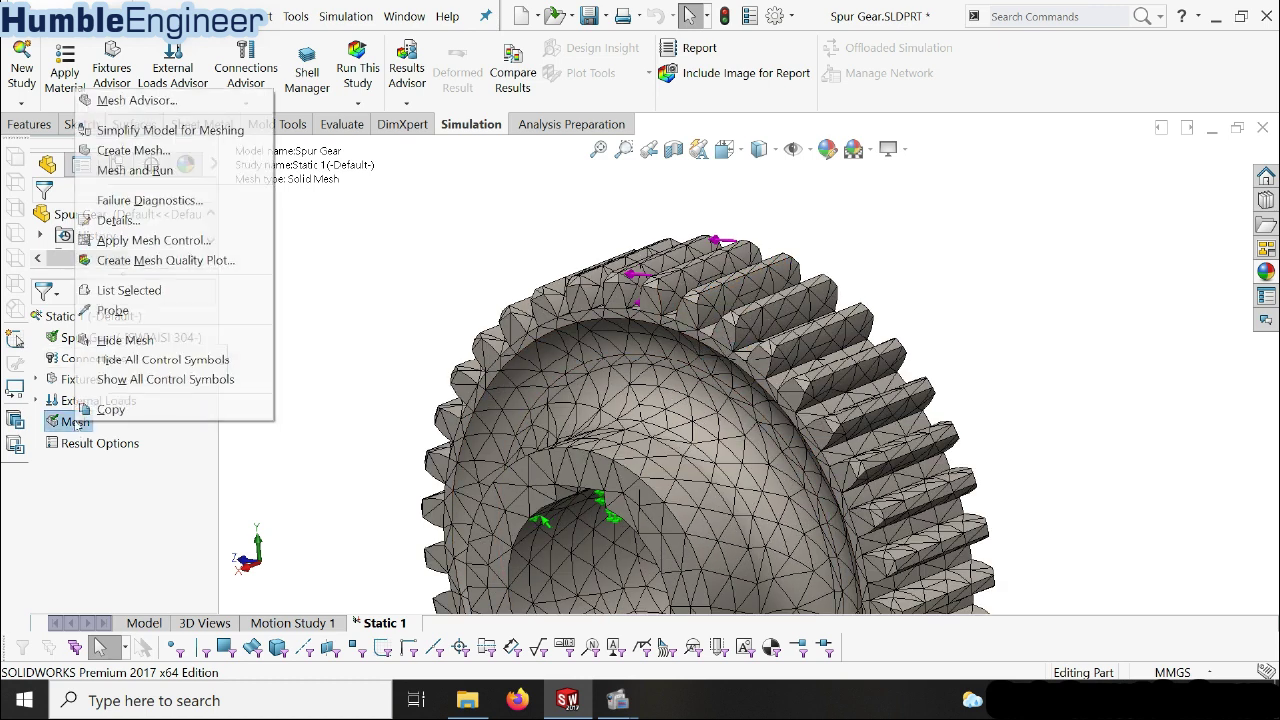
{"action": "left_click", "coordinate": [110, 152]}
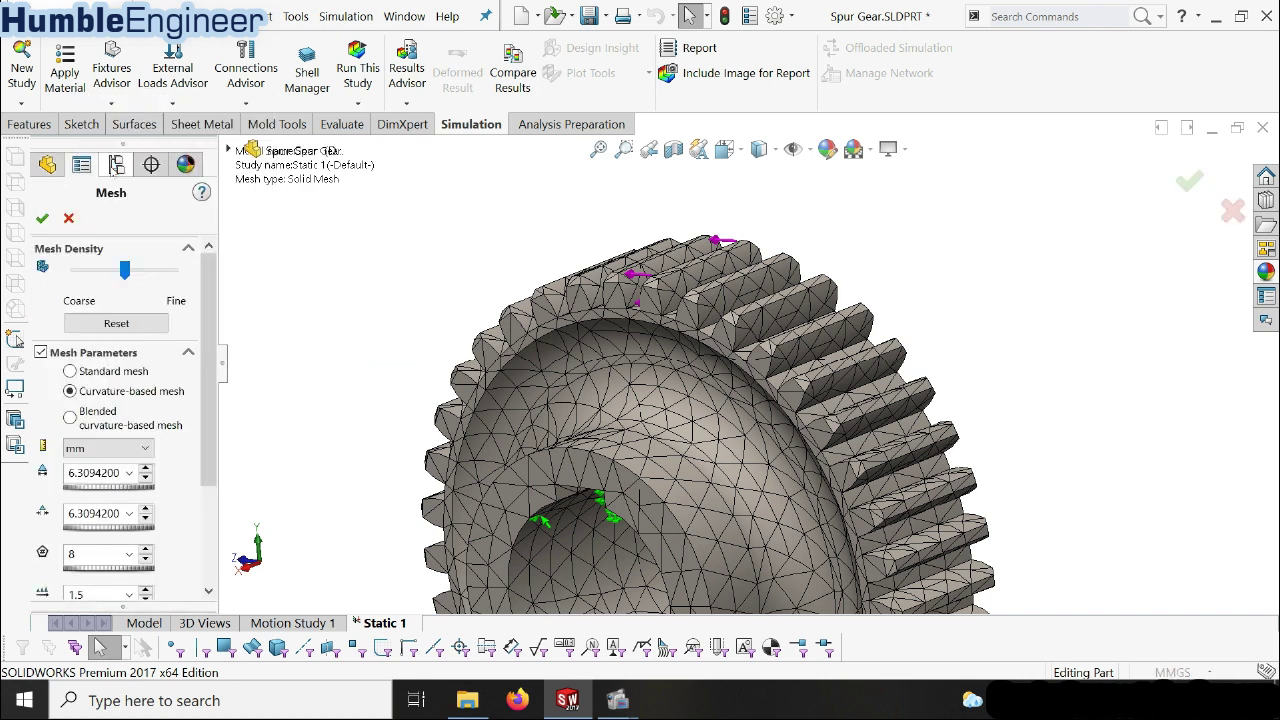
{"action": "left_click_drag", "start_coordinate": [127, 277], "coordinate": [178, 291]}
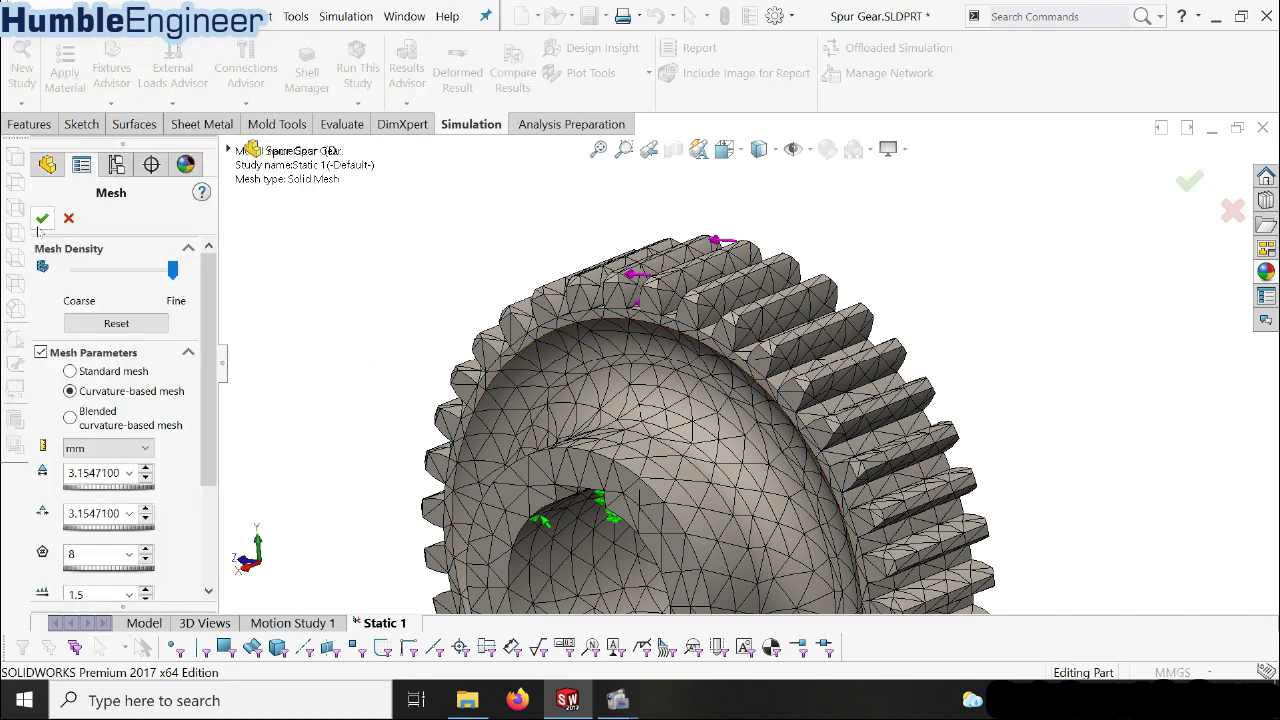
{"action": "left_click", "coordinate": [42, 218]}
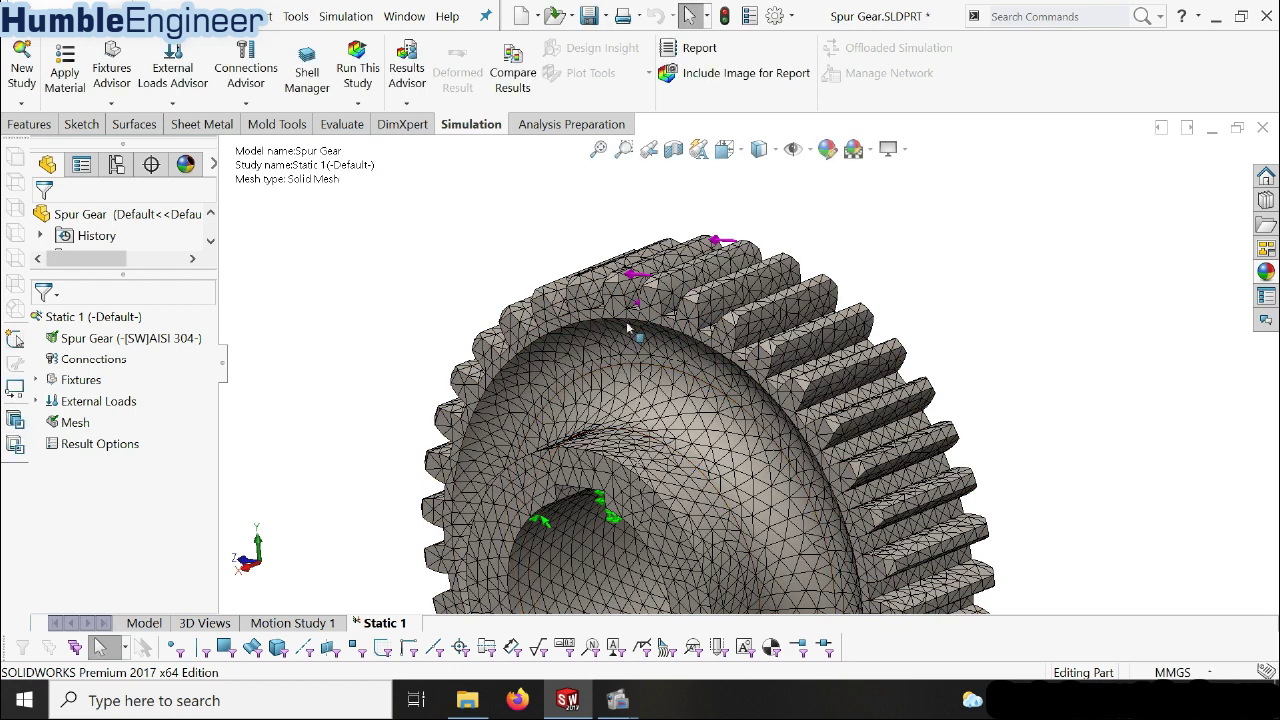
- Readjust density near Fine and remesh at 5.0475360 mm maximum, 3.1547100 mm minimum element size
{"action": "scroll", "coordinate": [645, 315], "scroll_direction": "down", "scroll_amount": 5}
{"action": "middle_click_drag", "start_coordinate": [611, 350], "coordinate": [645, 350]}
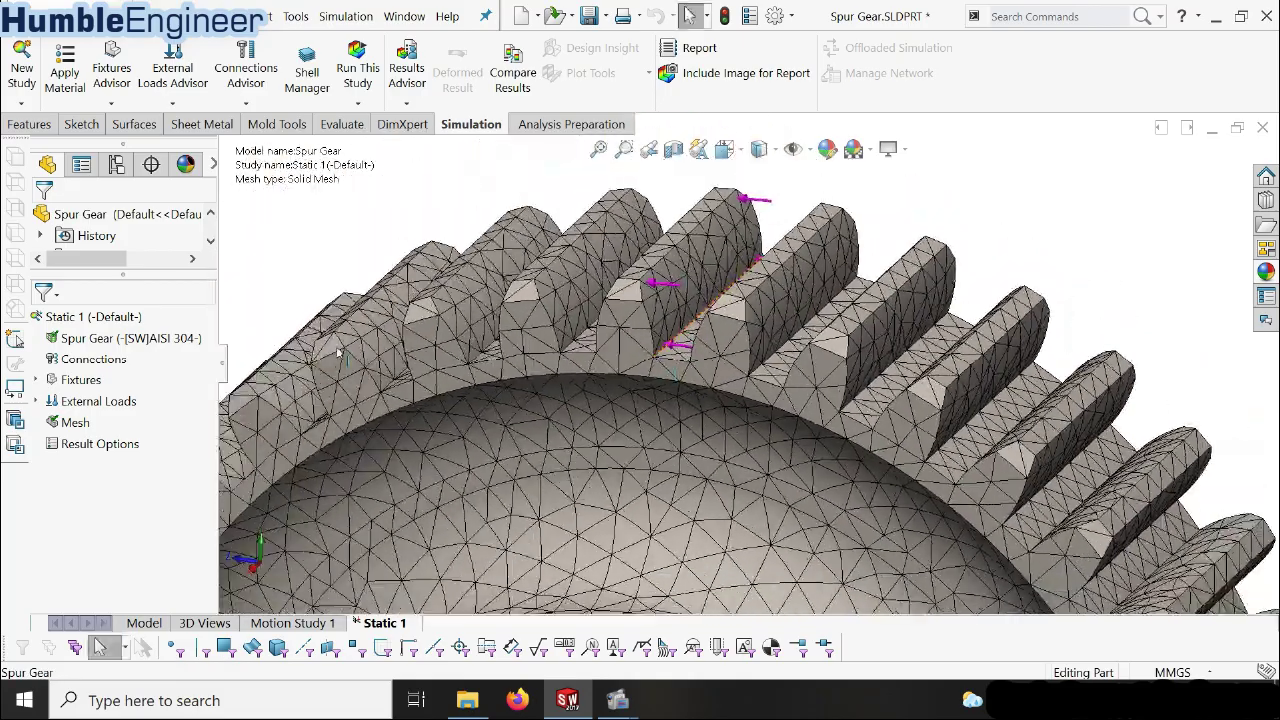
{"action": "right_click", "coordinate": [72, 422]}
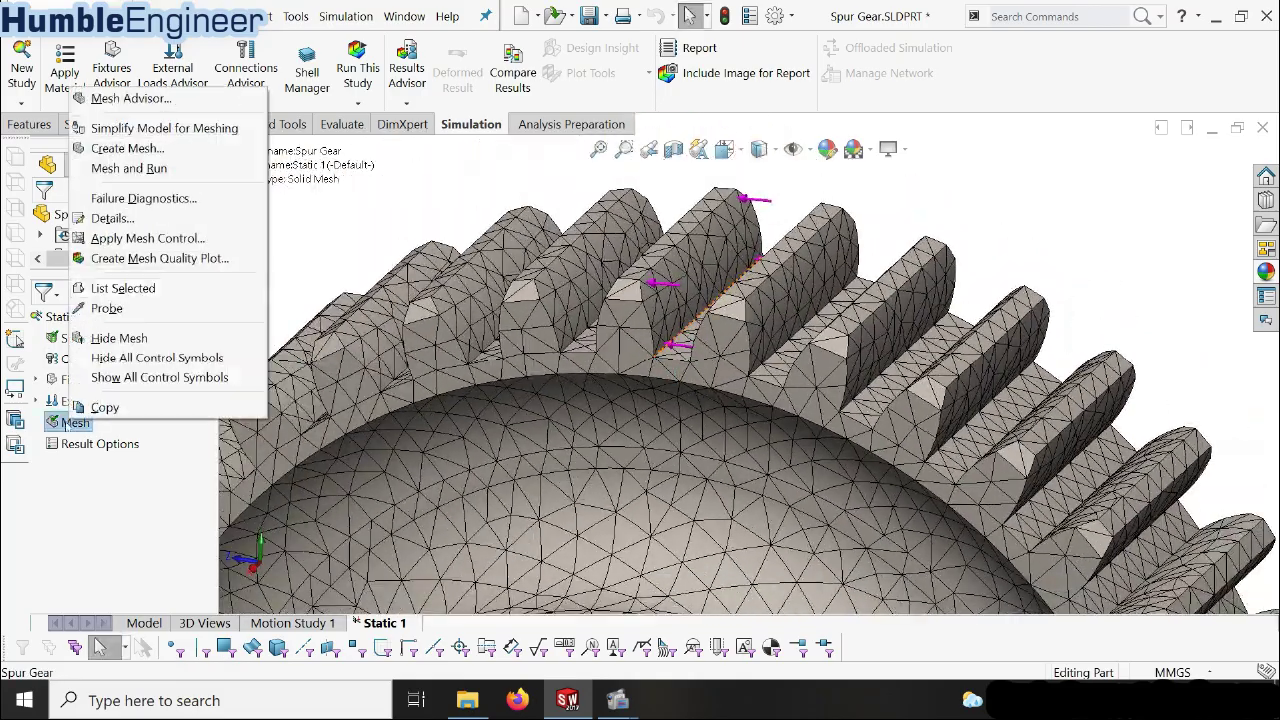
{"action": "left_click", "coordinate": [127, 148]}
{"action": "mouse_move", "coordinate": [145, 268]}
{"action": "left_mouse_down"}
{"action": "mouse_move", "coordinate": [172, 270]}
{"action": "mouse_move", "coordinate": [146, 270]}
{"action": "left_mouse_up"}
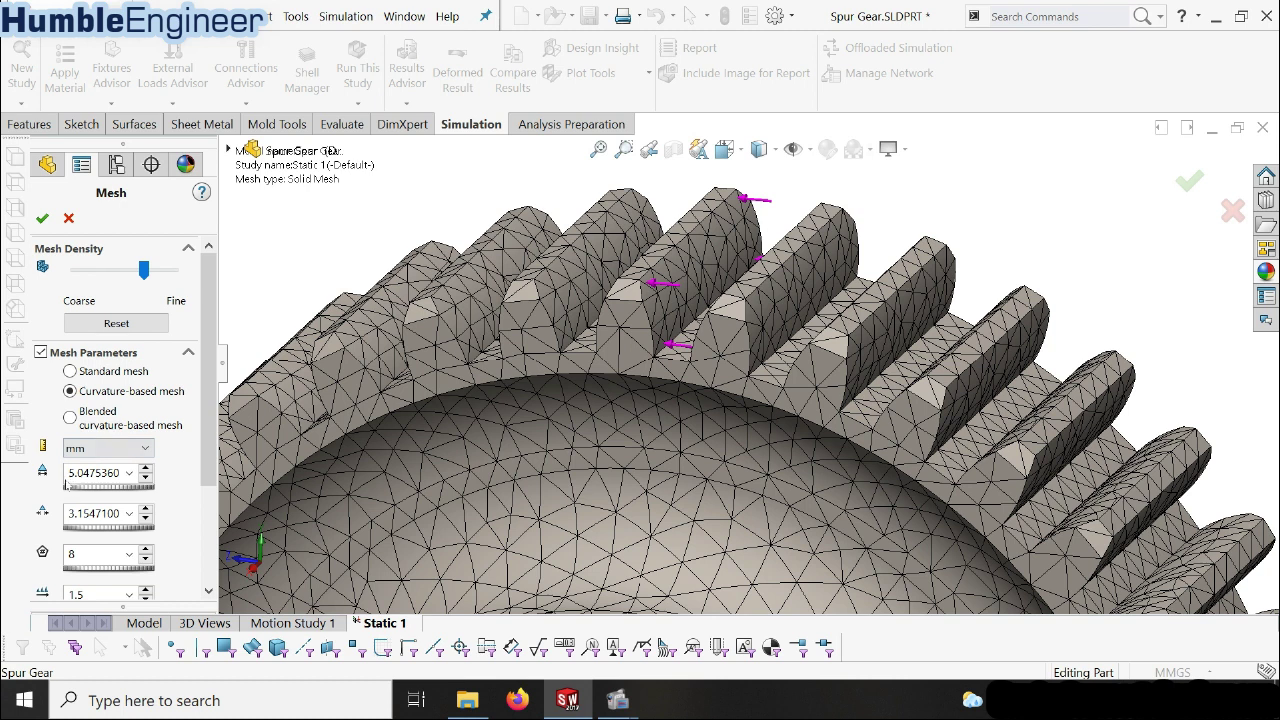
{"action": "scroll", "coordinate": [193, 428], "scroll_direction": "down", "scroll_amount": 3}
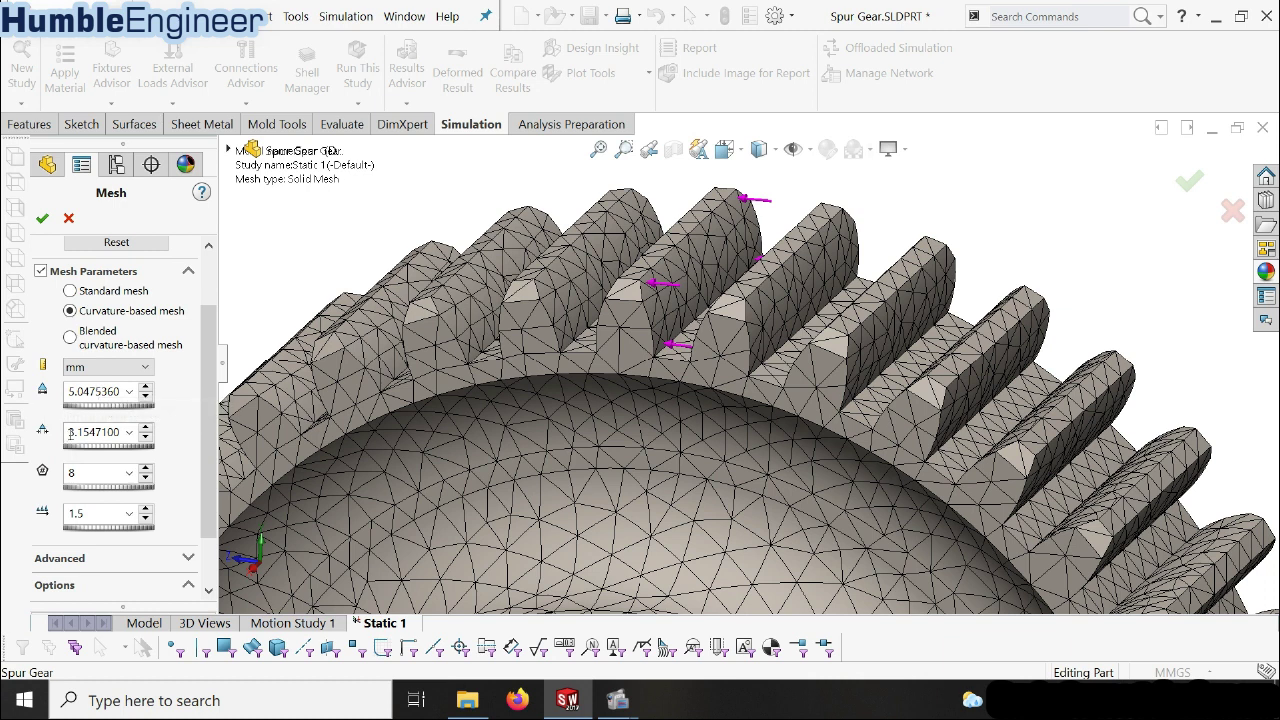
{"action": "left_click", "coordinate": [42, 219]}
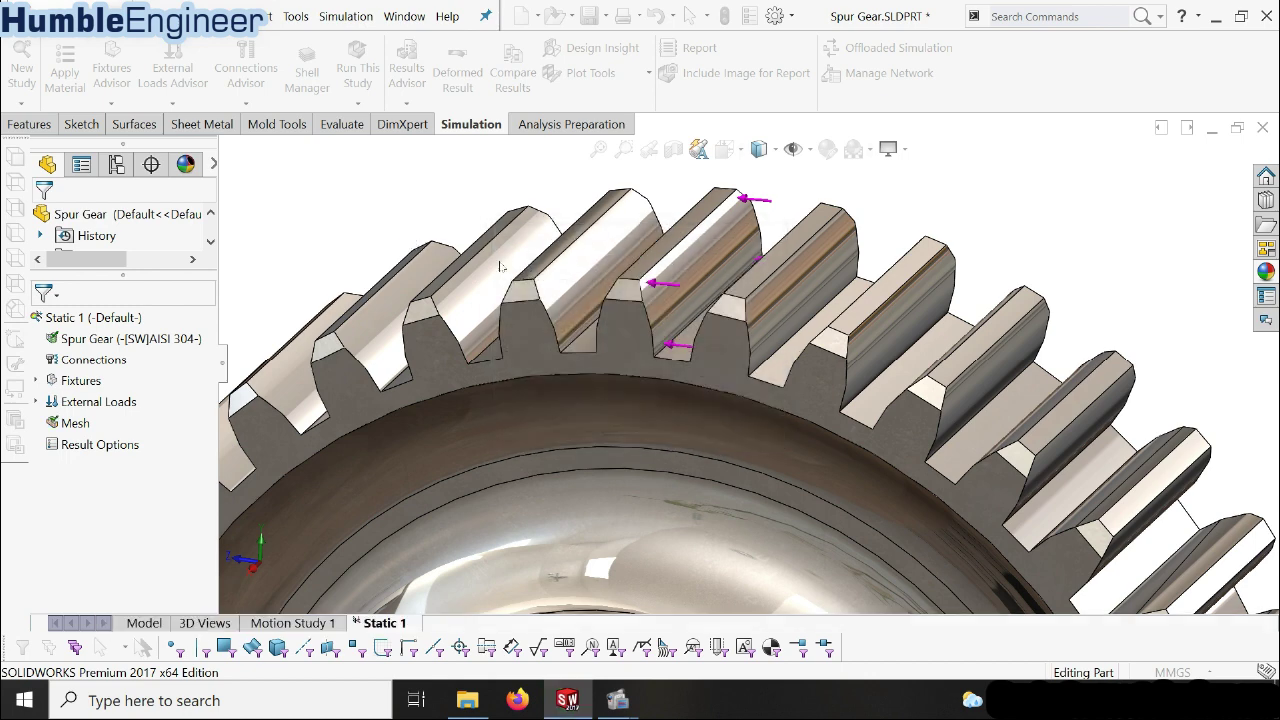
- Rerun the Static 1 study on the meshed gear
{"action": "scroll", "coordinate": [690, 400], "scroll_direction": "up", "scroll_amount": 5}
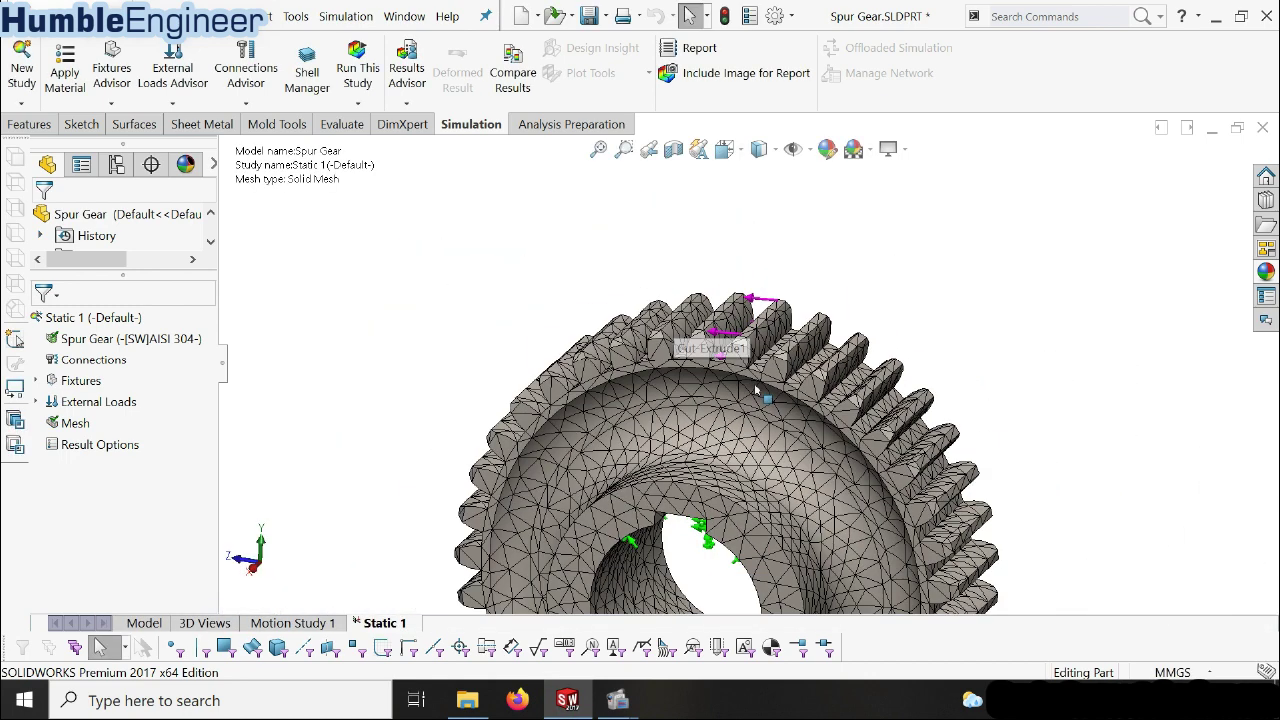
{"action": "mouse_move", "coordinate": [735, 468]}
{"action": "middle_mouse_down"}
{"action": "mouse_move", "coordinate": [700, 430]}
{"action": "mouse_move", "coordinate": [318, 332]}
{"action": "middle_mouse_up"}
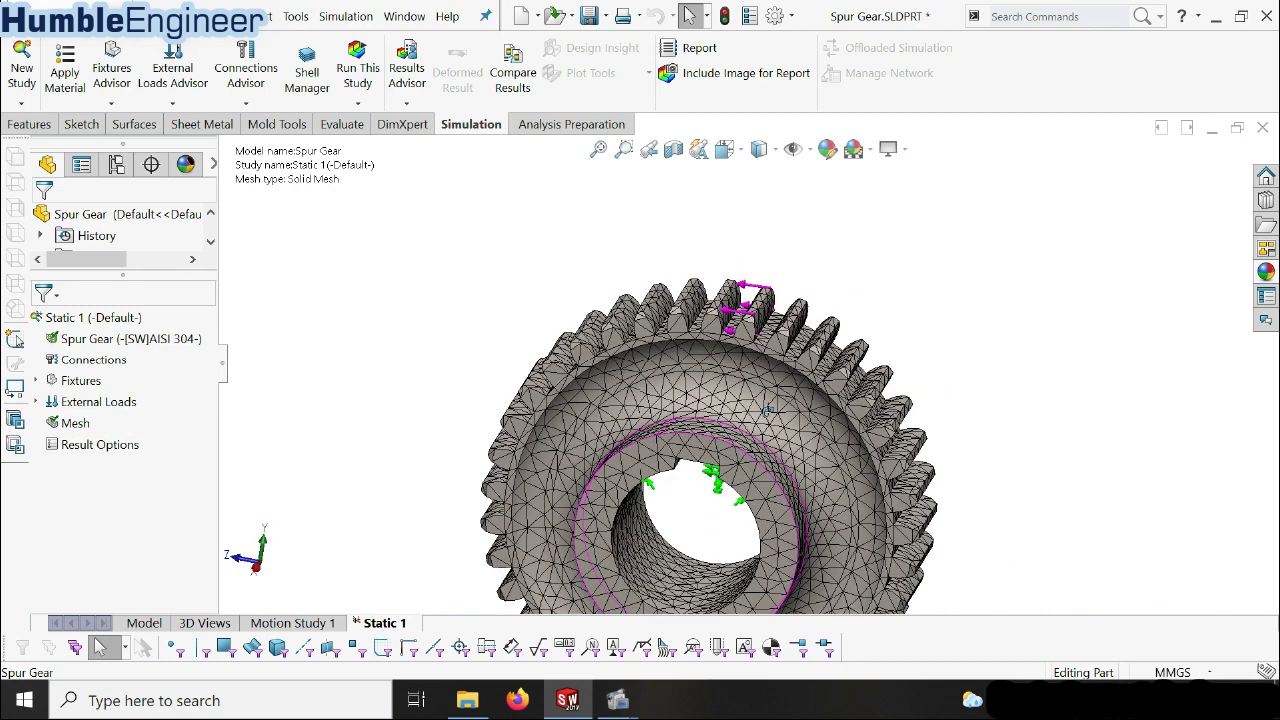
{"action": "right_click", "coordinate": [127, 325]}
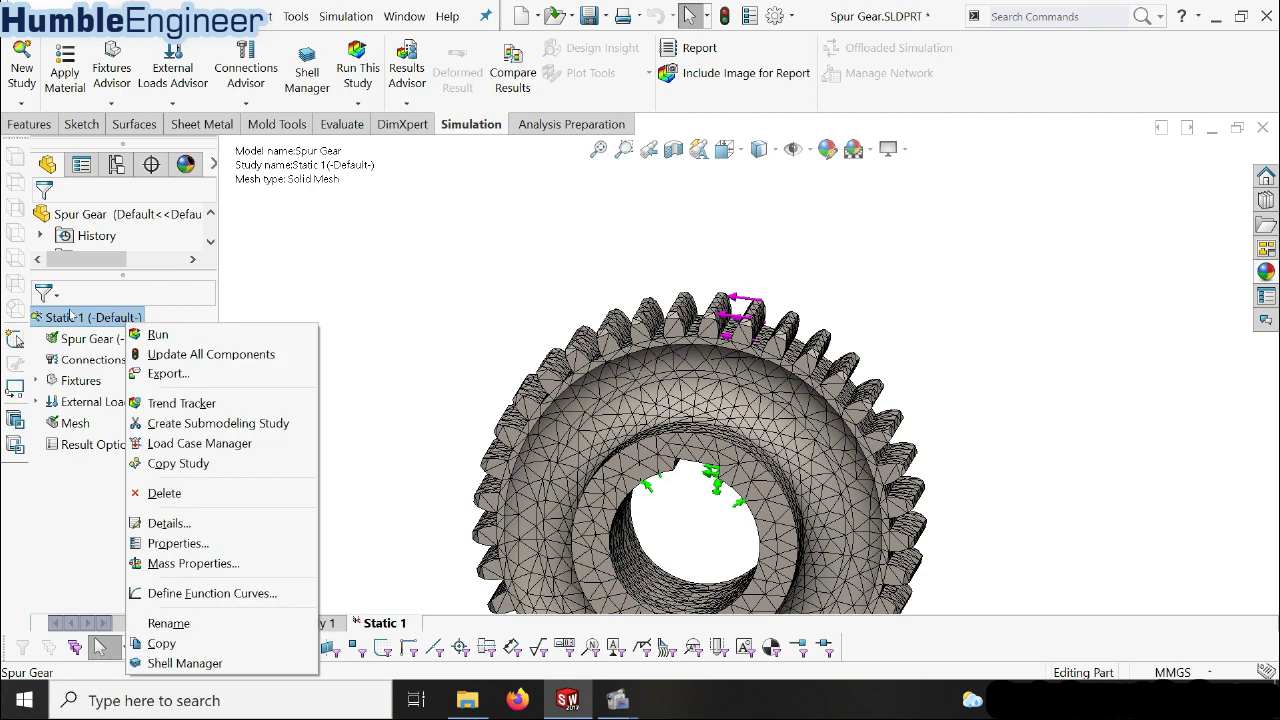
{"action": "left_click", "coordinate": [140, 335]}
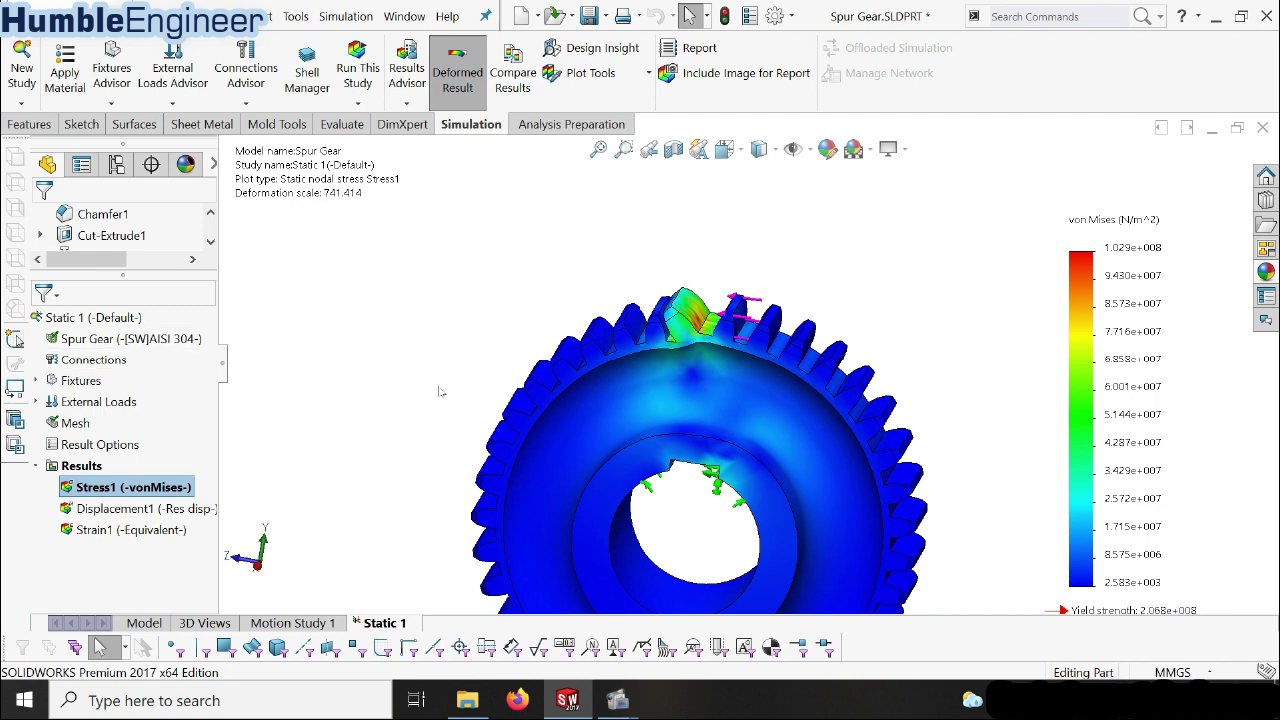
- Inspect the Stress1 von Mises plot peaking at 1.029e+008 N/m^2 on the loaded tooth
{"action": "scroll", "coordinate": [716, 335], "scroll_direction": "down", "scroll_amount": 2}
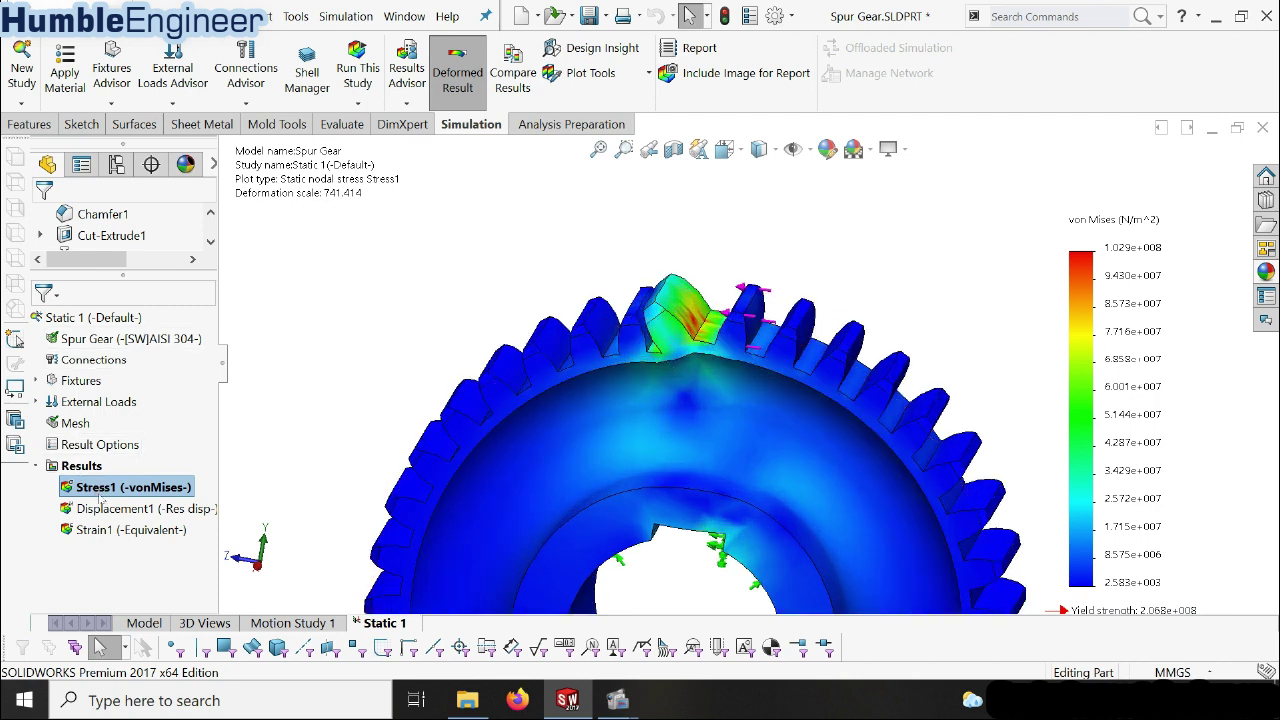
{"action": "left_click", "coordinate": [101, 530]}
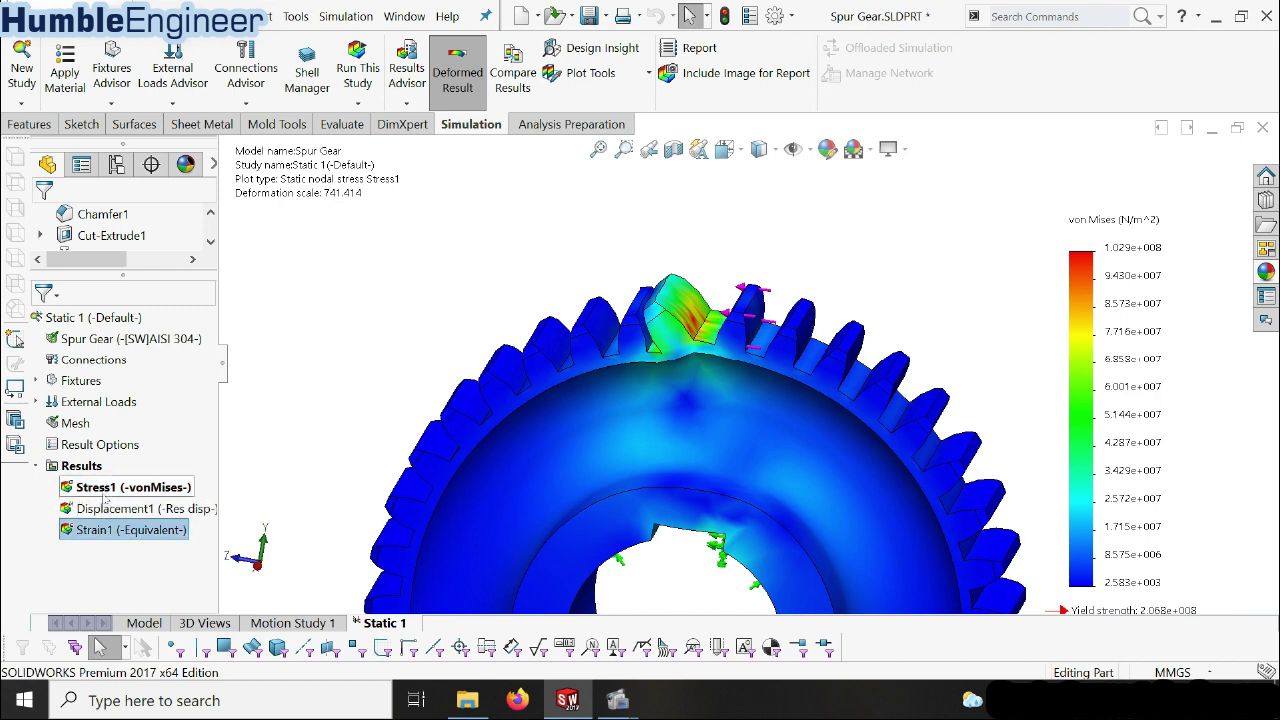
{"action": "left_click", "coordinate": [110, 487]}
{"action": "scroll", "coordinate": [672, 360], "scroll_direction": "down", "scroll_amount": 1}
{"action": "scroll", "coordinate": [720, 370], "scroll_direction": "down", "scroll_amount": 1}
{"action": "scroll", "coordinate": [771, 378], "scroll_direction": "down", "scroll_amount": 2}
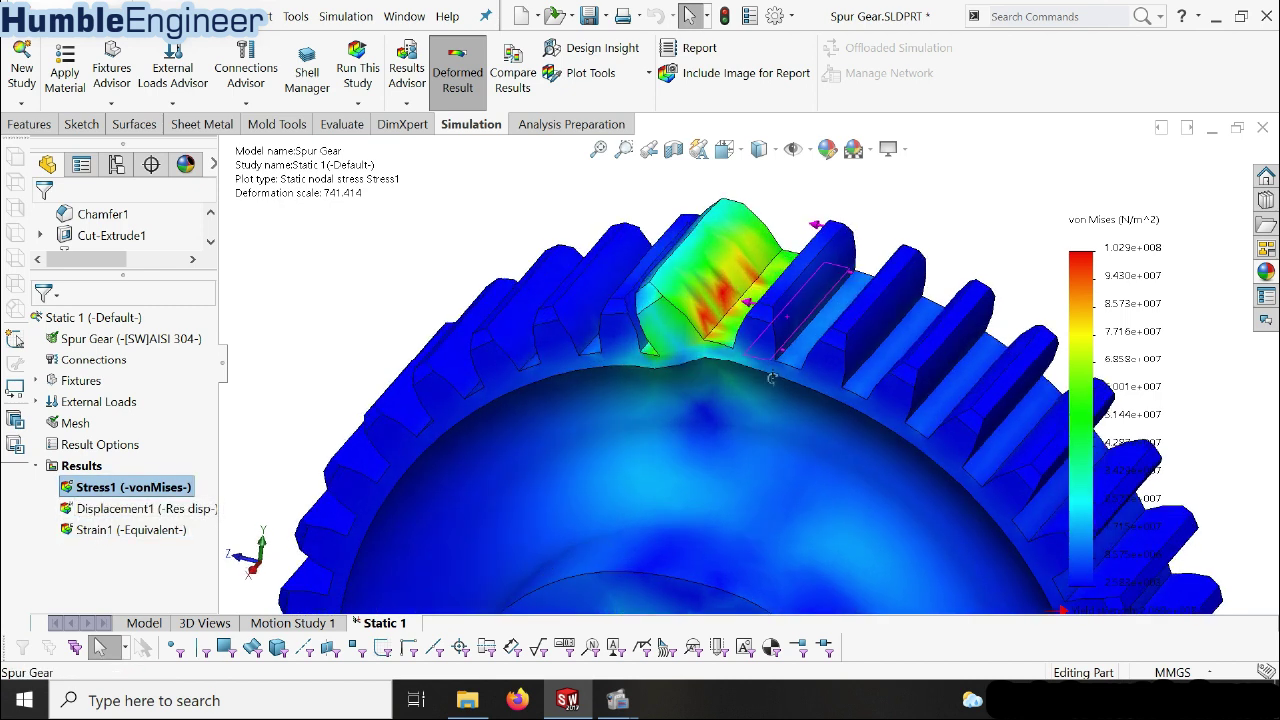
{"action": "scroll", "coordinate": [770, 370], "scroll_direction": "up", "scroll_amount": 1}
{"action": "scroll", "coordinate": [774, 308], "scroll_direction": "up", "scroll_amount": 1}
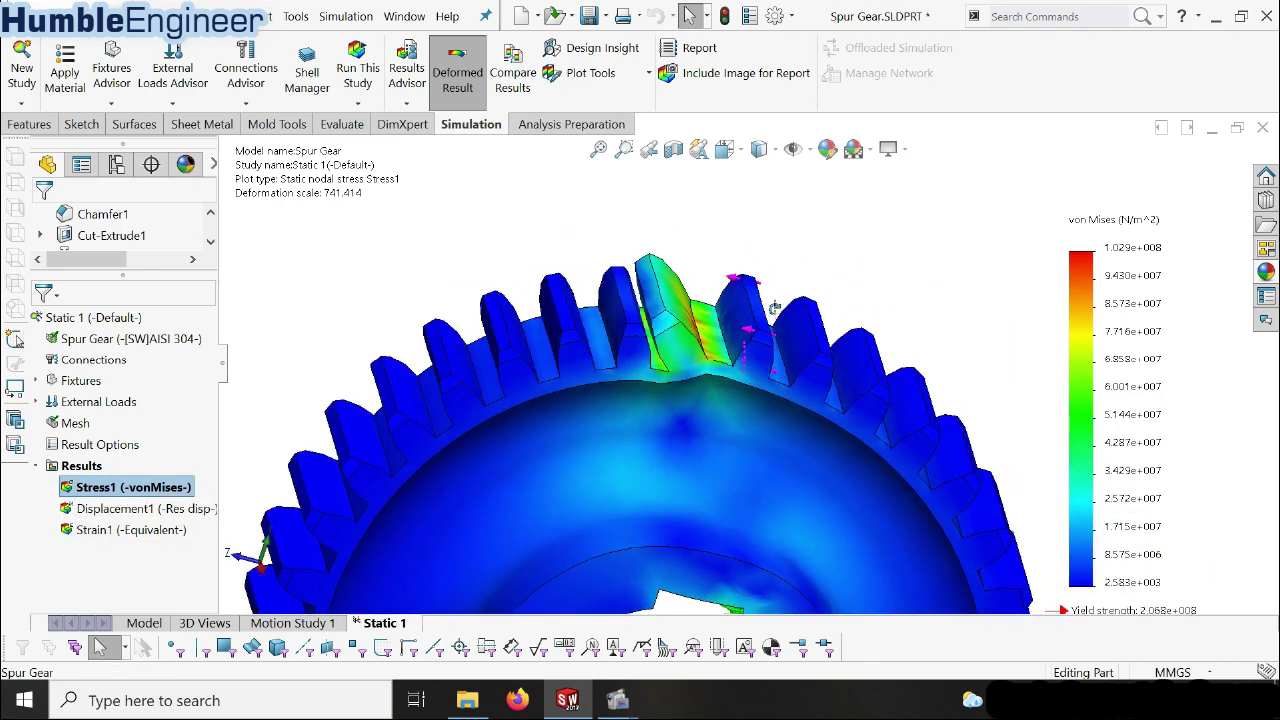
{"action": "middle_click_drag", "start_coordinate": [774, 308], "coordinate": [730, 294]}
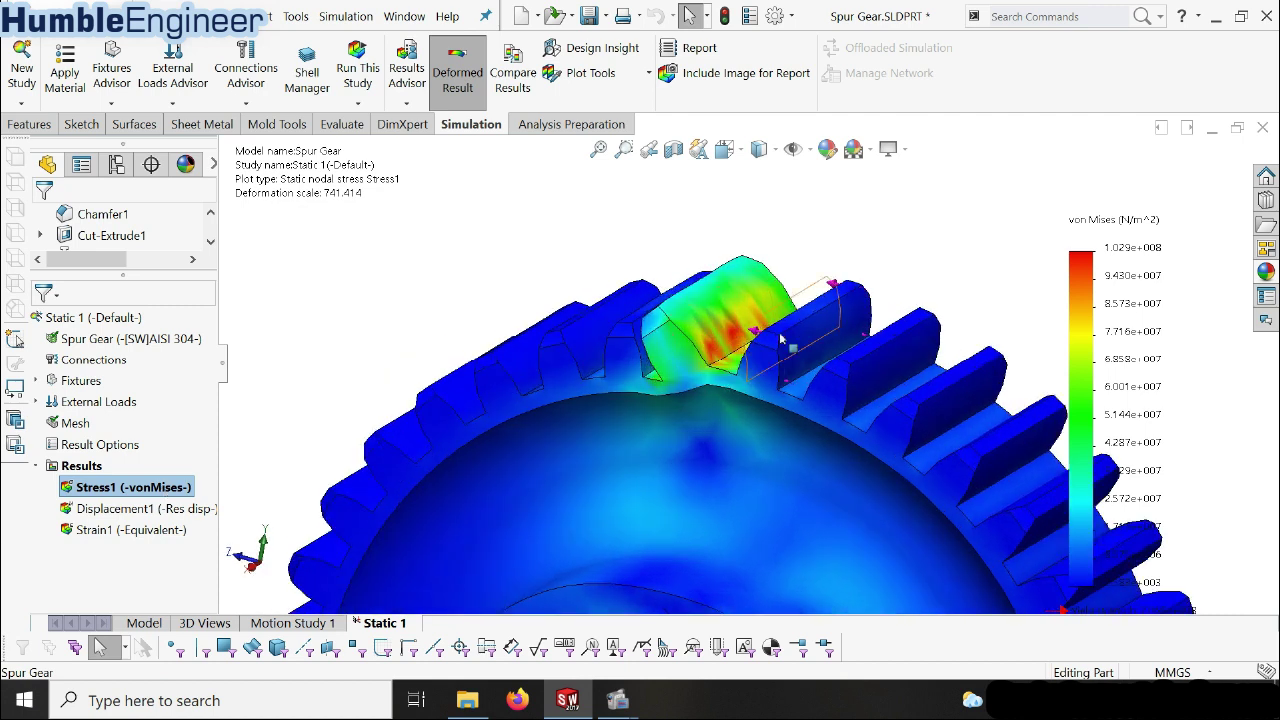
{"action": "scroll", "coordinate": [398, 436], "scroll_direction": "up", "scroll_amount": 1}
{"action": "scroll", "coordinate": [398, 436], "scroll_direction": "up", "scroll_amount": 2}
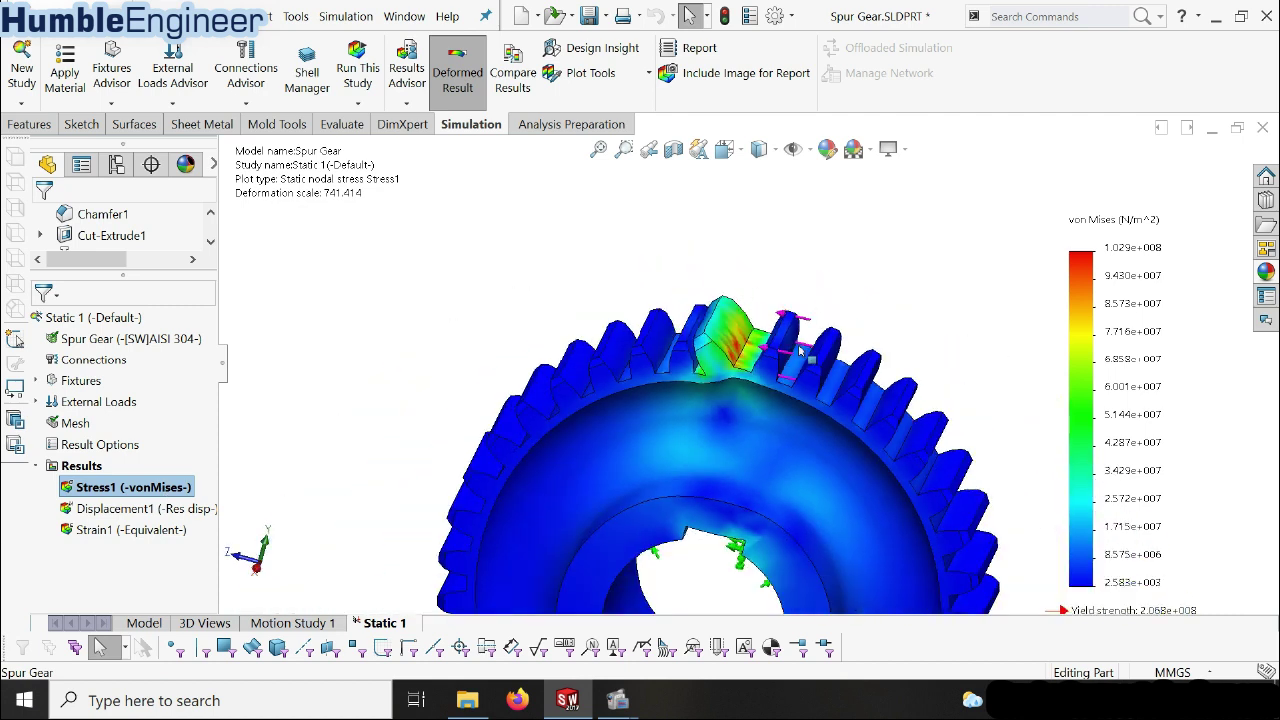
- Set the Stress1 plot definition to display stress in N/mm^2 (MPa)
{"action": "right_click", "coordinate": [140, 488]}
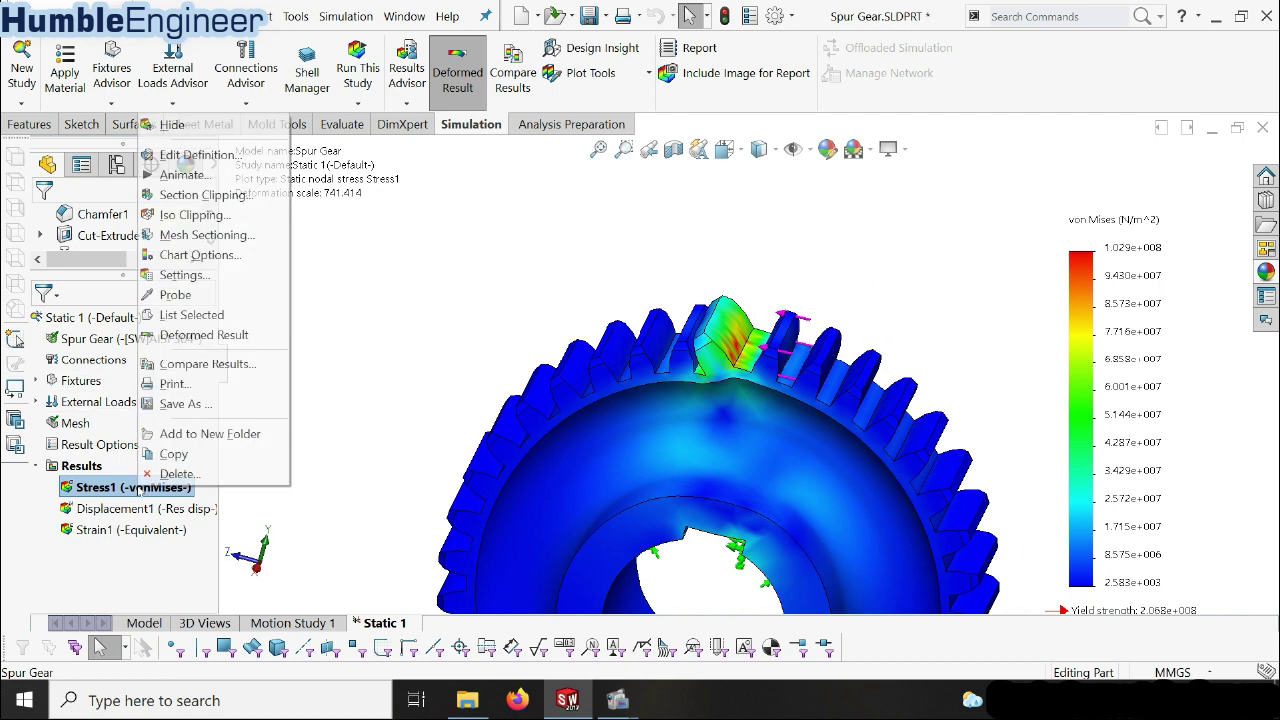
{"action": "left_click", "coordinate": [204, 155]}
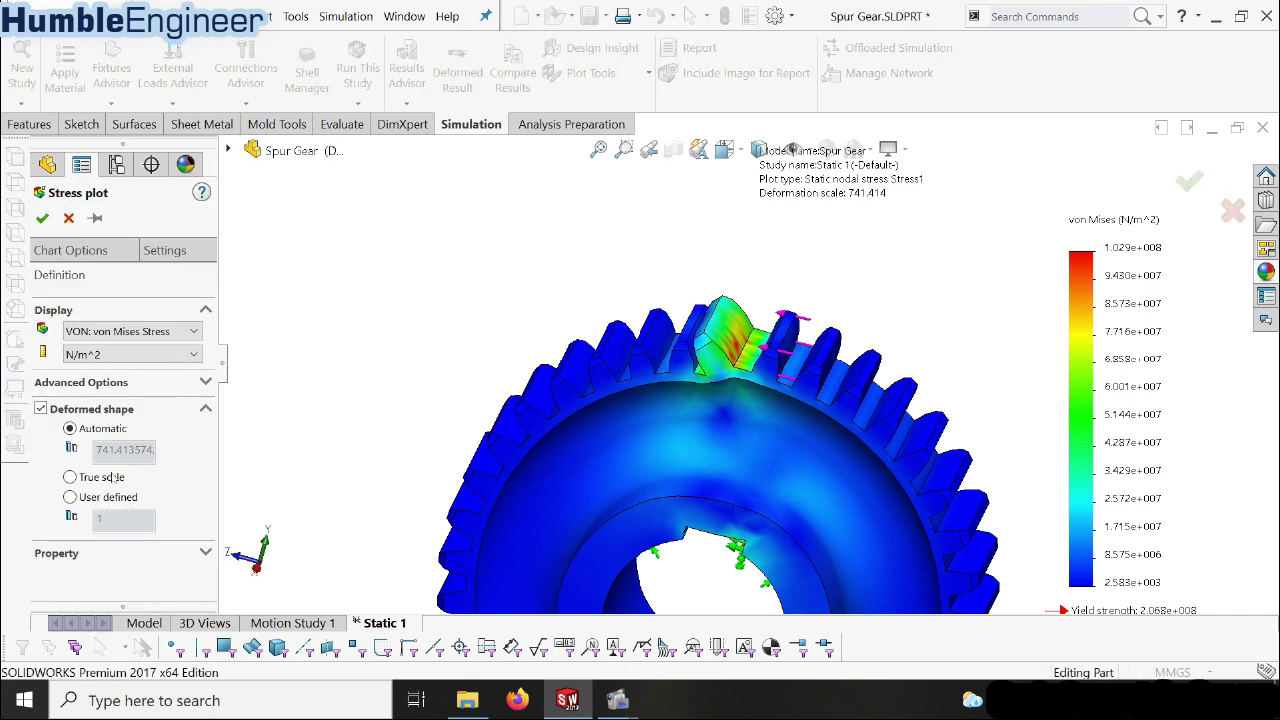
{"action": "scroll", "coordinate": [732, 380], "scroll_direction": "down", "scroll_amount": 3}
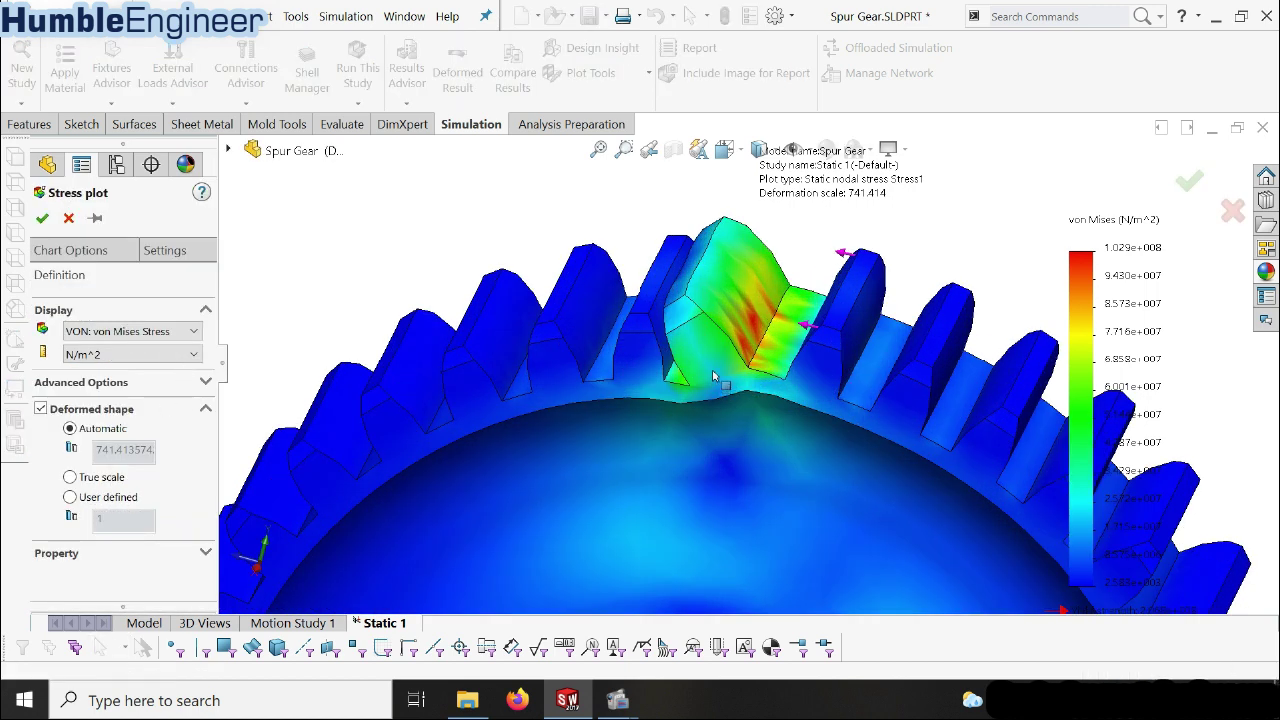
{"action": "mouse_move", "coordinate": [732, 380]}
{"action": "middle_mouse_down"}
{"action": "mouse_move", "coordinate": [722, 326]}
{"action": "mouse_move", "coordinate": [733, 343]}
{"action": "middle_mouse_up"}
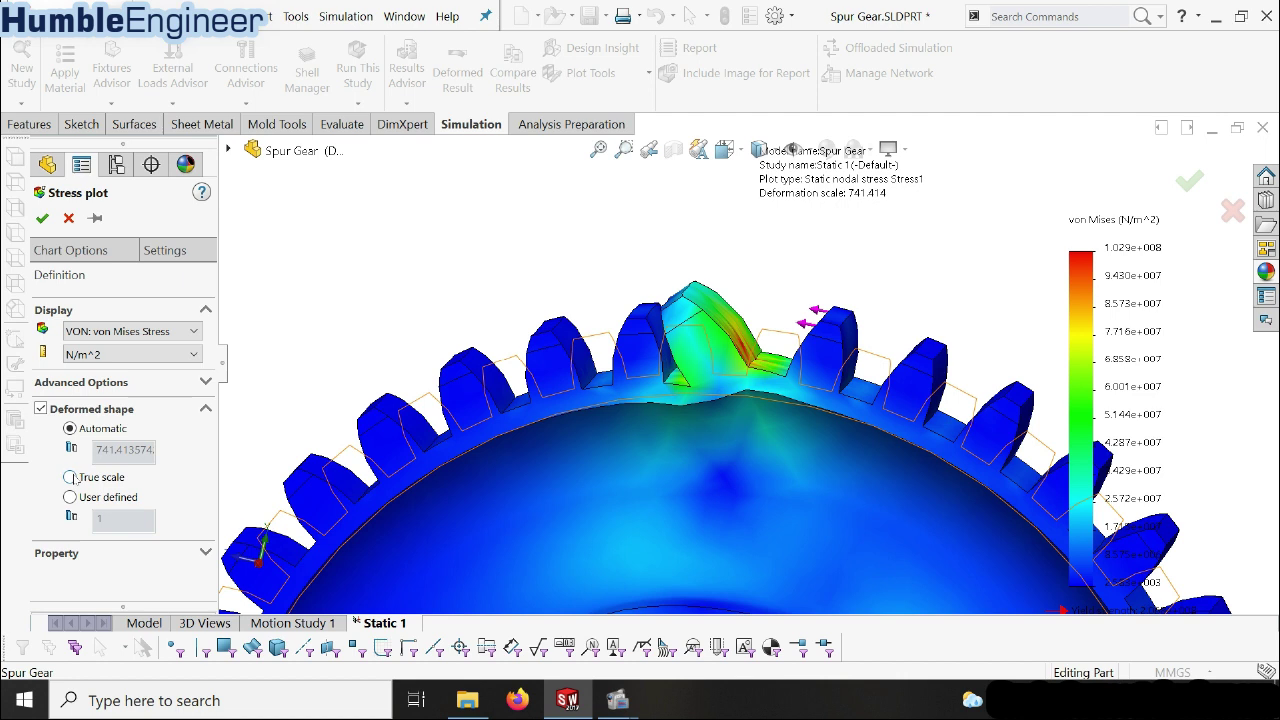
{"action": "left_click", "coordinate": [100, 252]}
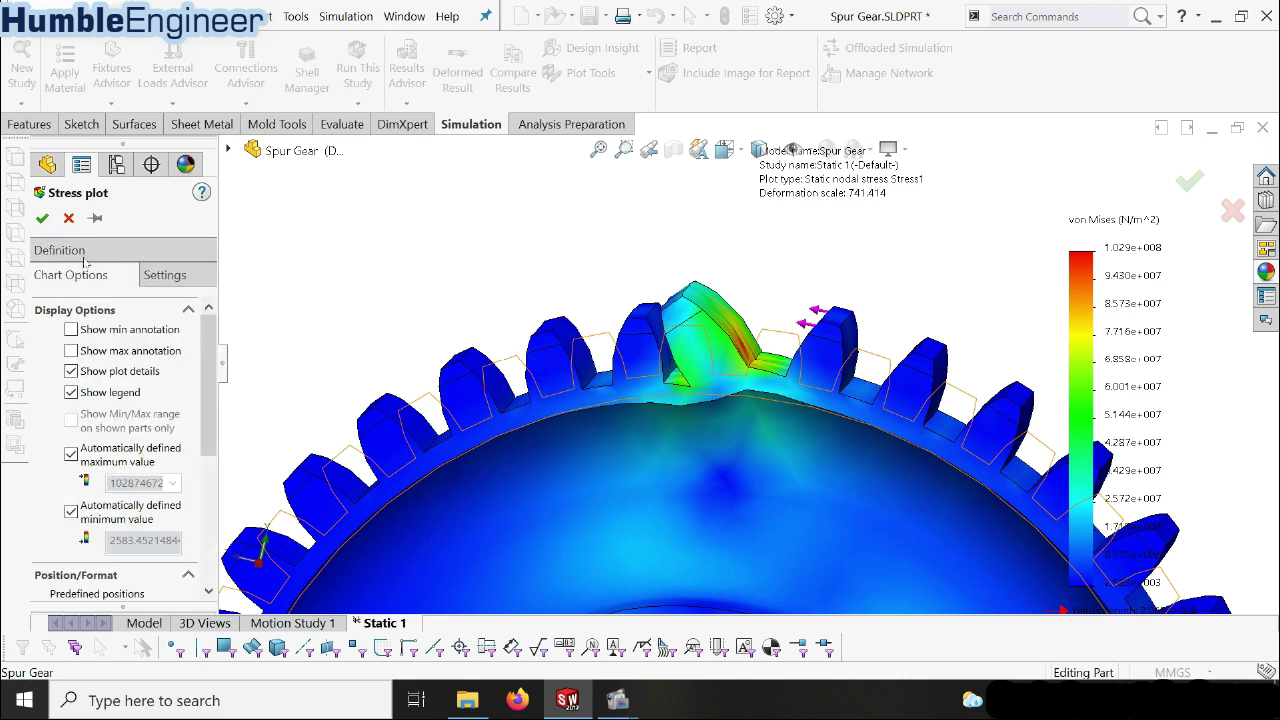
{"action": "left_click", "coordinate": [87, 254]}
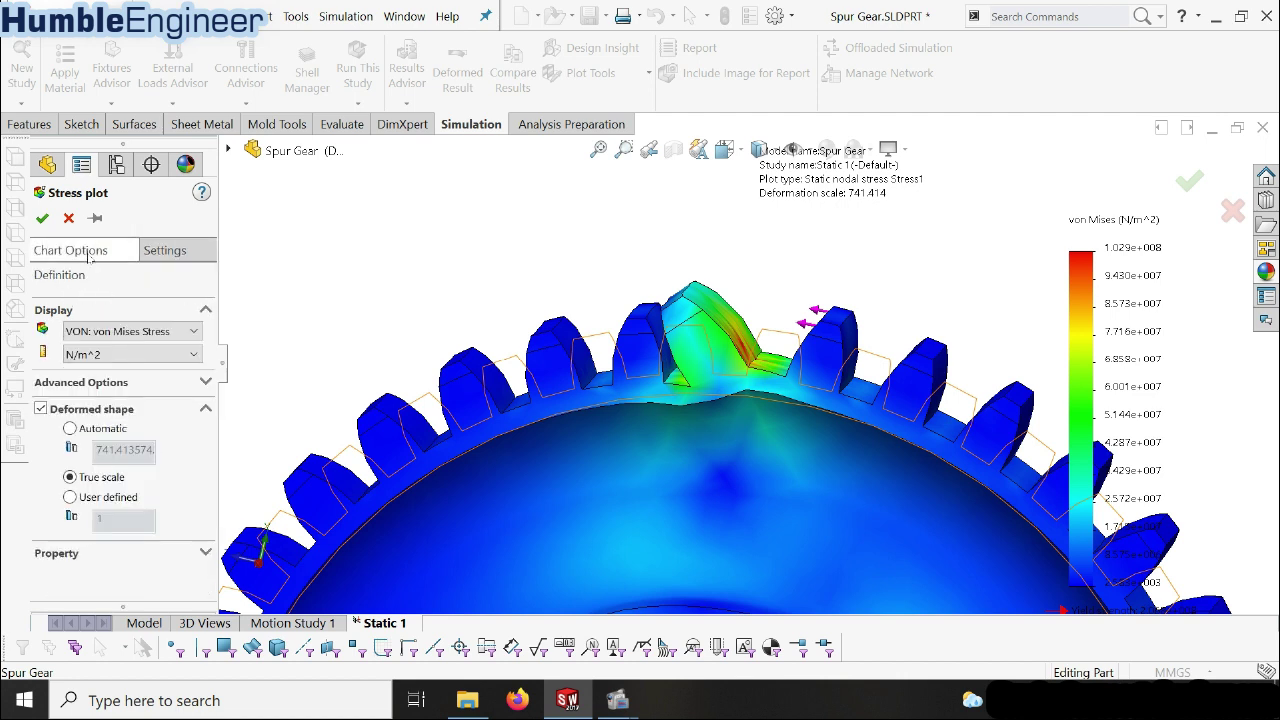
{"action": "left_click", "coordinate": [108, 357]}
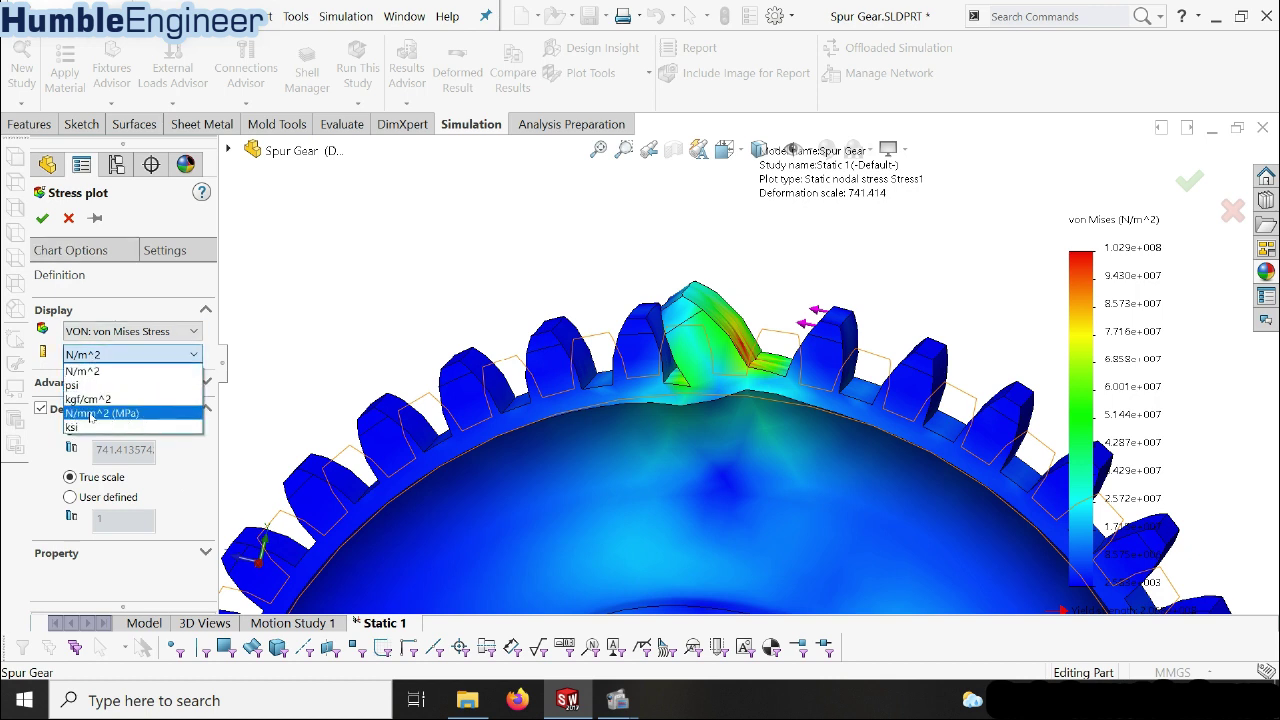
{"action": "left_click", "coordinate": [125, 414]}
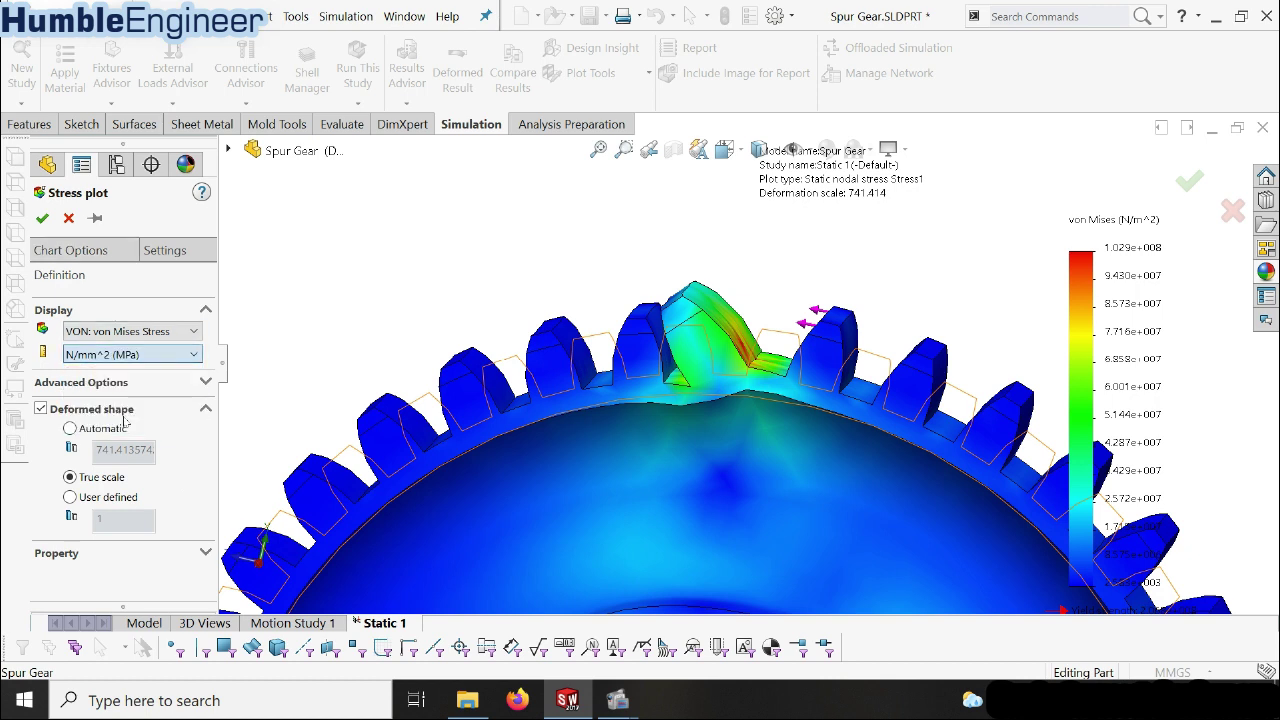
- Show the max stress annotation with floating number format and 0 decimals
{"action": "left_click", "coordinate": [80, 251]}
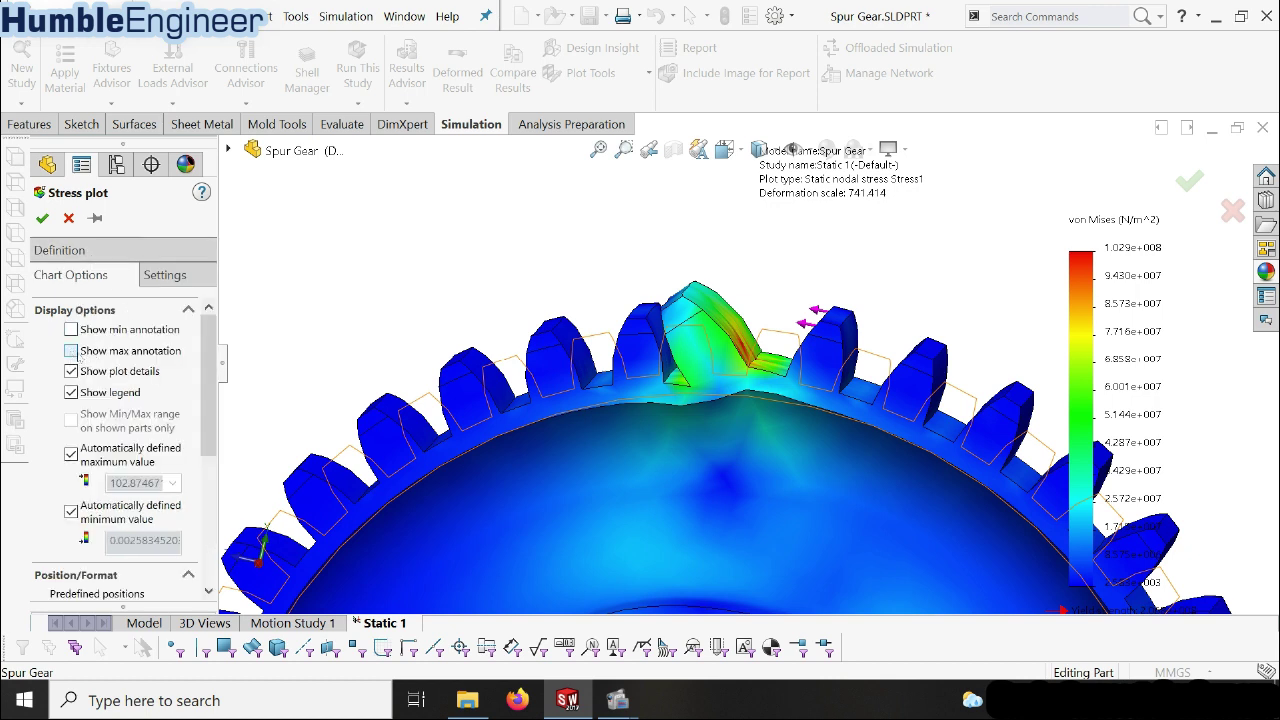
{"action": "left_click", "coordinate": [71, 351]}
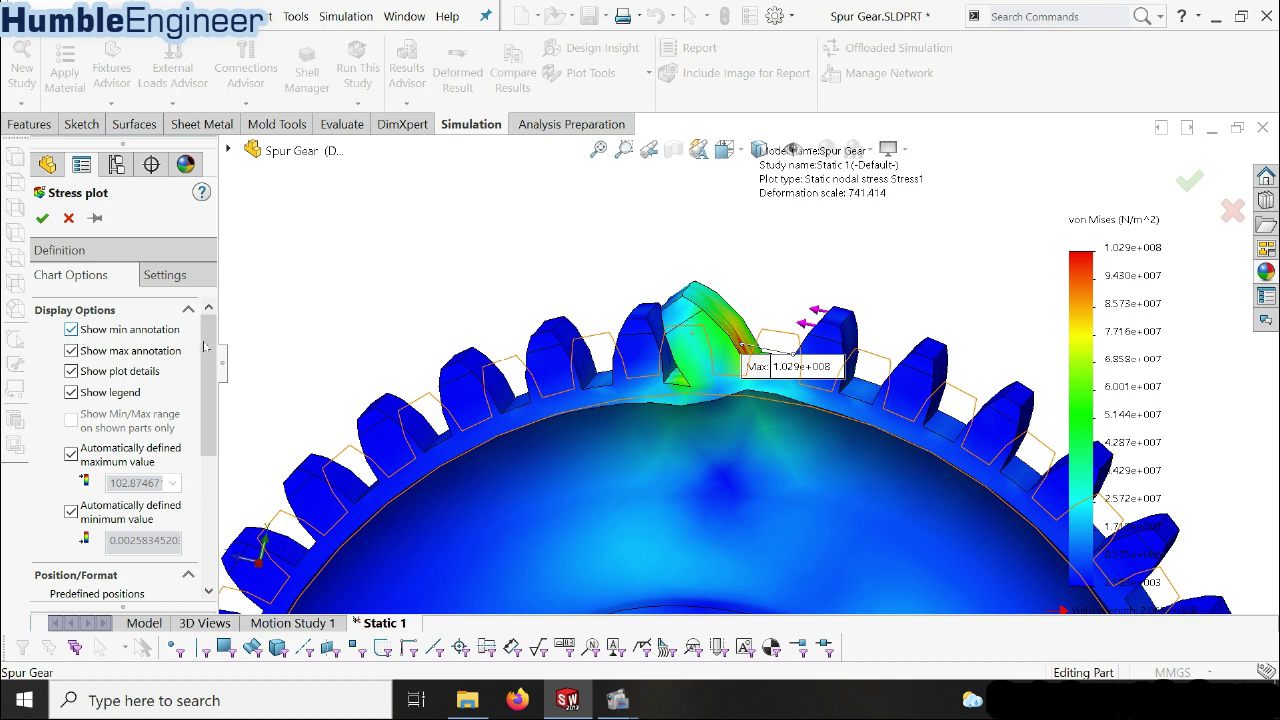
{"action": "left_click_drag", "start_coordinate": [205, 346], "coordinate": [193, 468]}
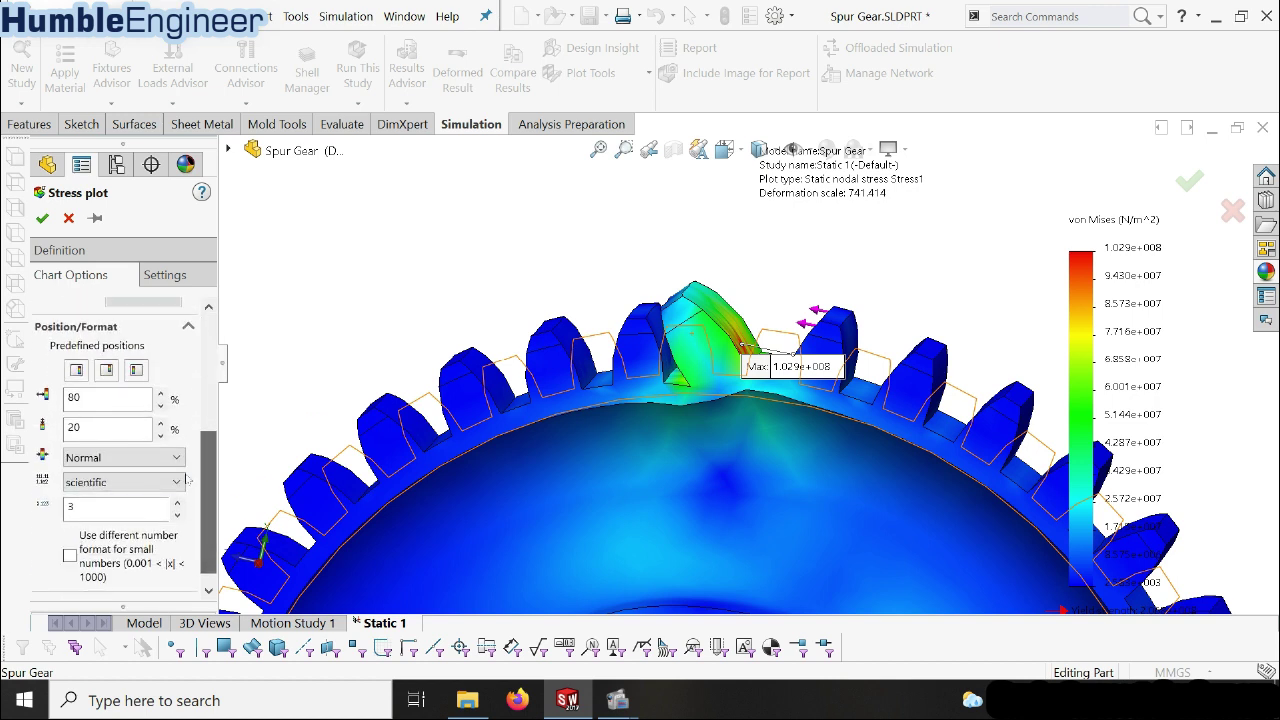
{"action": "left_click", "coordinate": [93, 484]}
{"action": "left_click", "coordinate": [98, 514]}
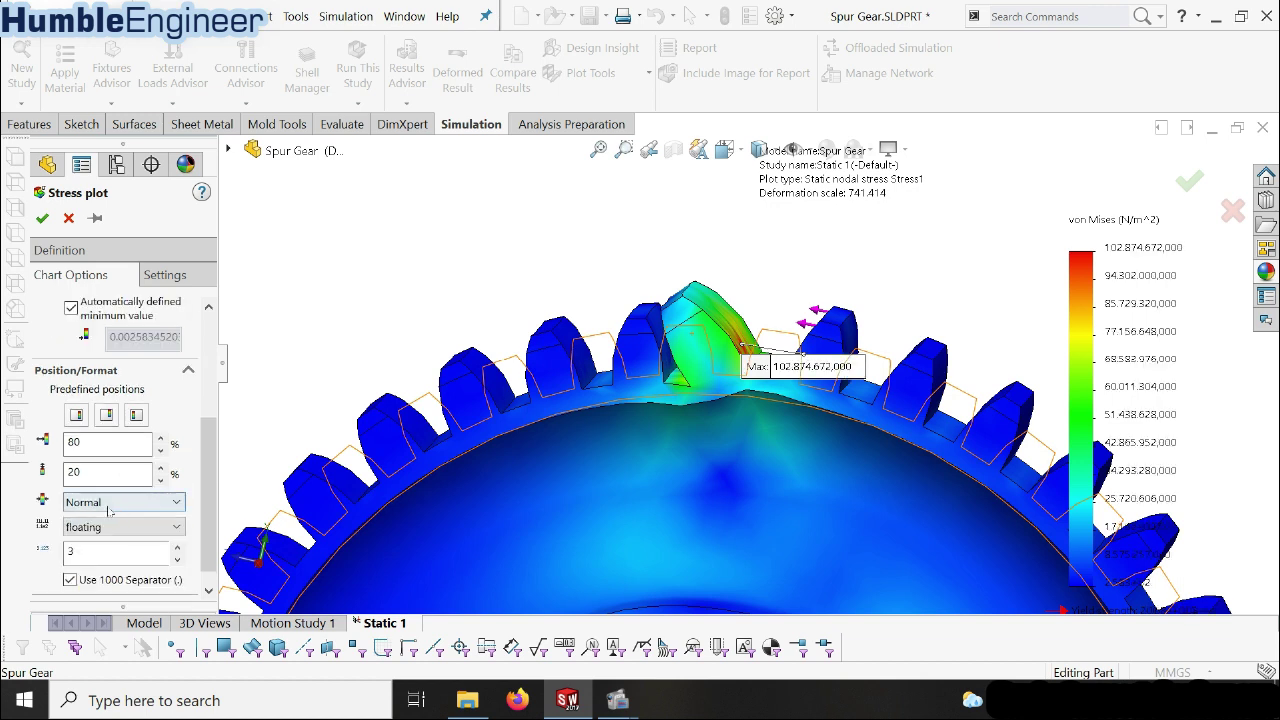
{"action": "scroll", "coordinate": [205, 500], "scroll_direction": "down", "scroll_amount": 1}
{"action": "left_click", "coordinate": [68, 530]}
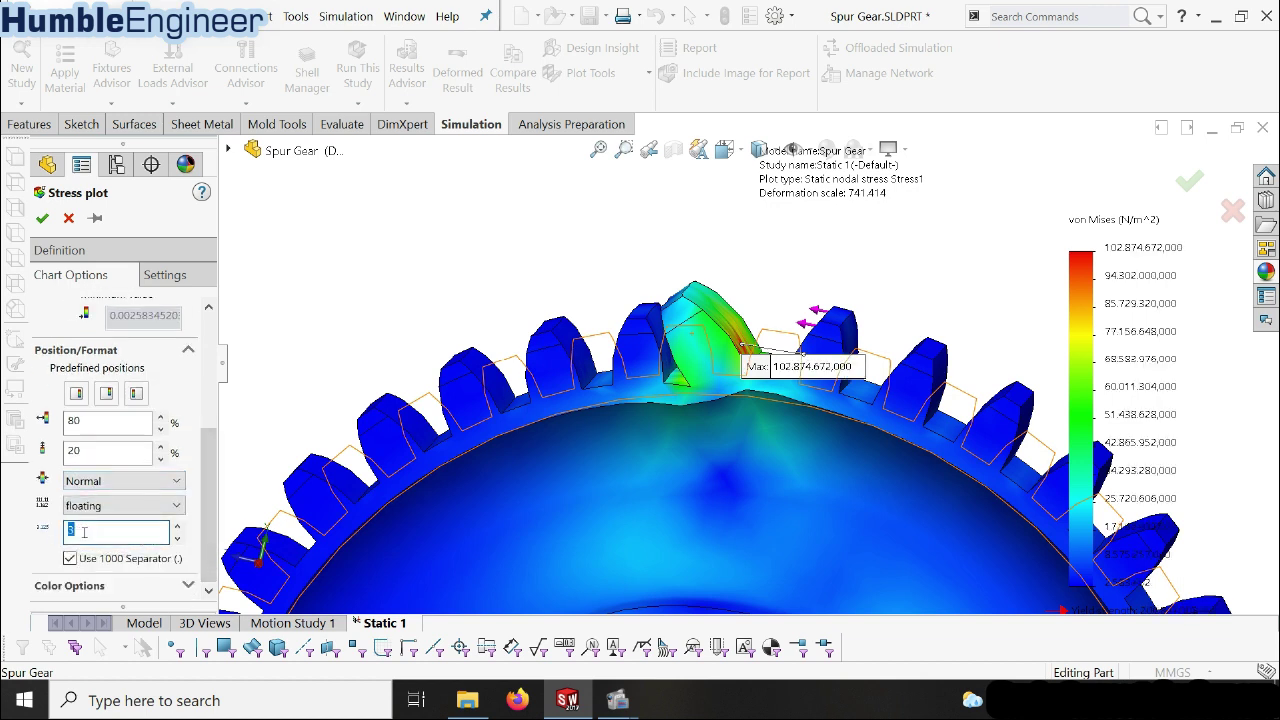
{"action": "type", "text": "0"}
{"action": "left_click_drag", "start_coordinate": [209, 480], "coordinate": [212, 370]}
{"action": "left_click", "coordinate": [41, 219]}
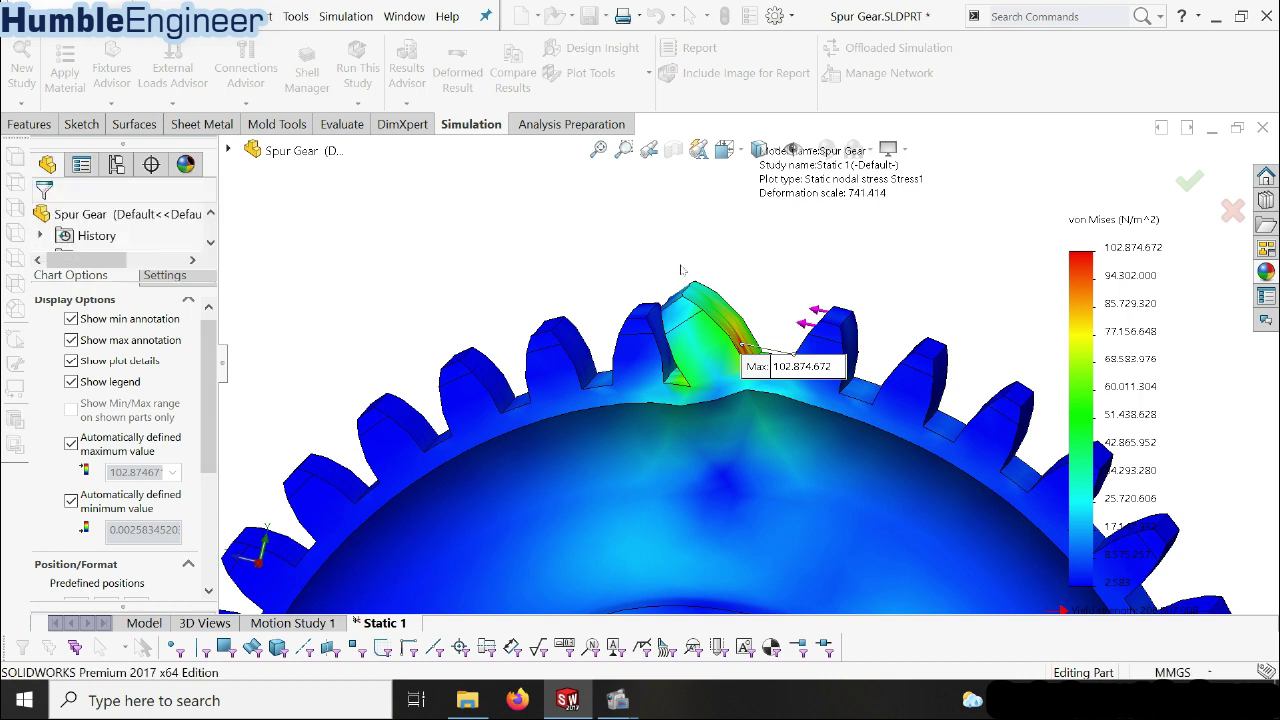
- Move the Max label clear of the tooth and turn the gear to face the bore
{"action": "mouse_move", "coordinate": [830, 327]}
{"action": "middle_mouse_down"}
{"action": "mouse_move", "coordinate": [889, 350]}
{"action": "mouse_move", "coordinate": [757, 389]}
{"action": "middle_mouse_up"}
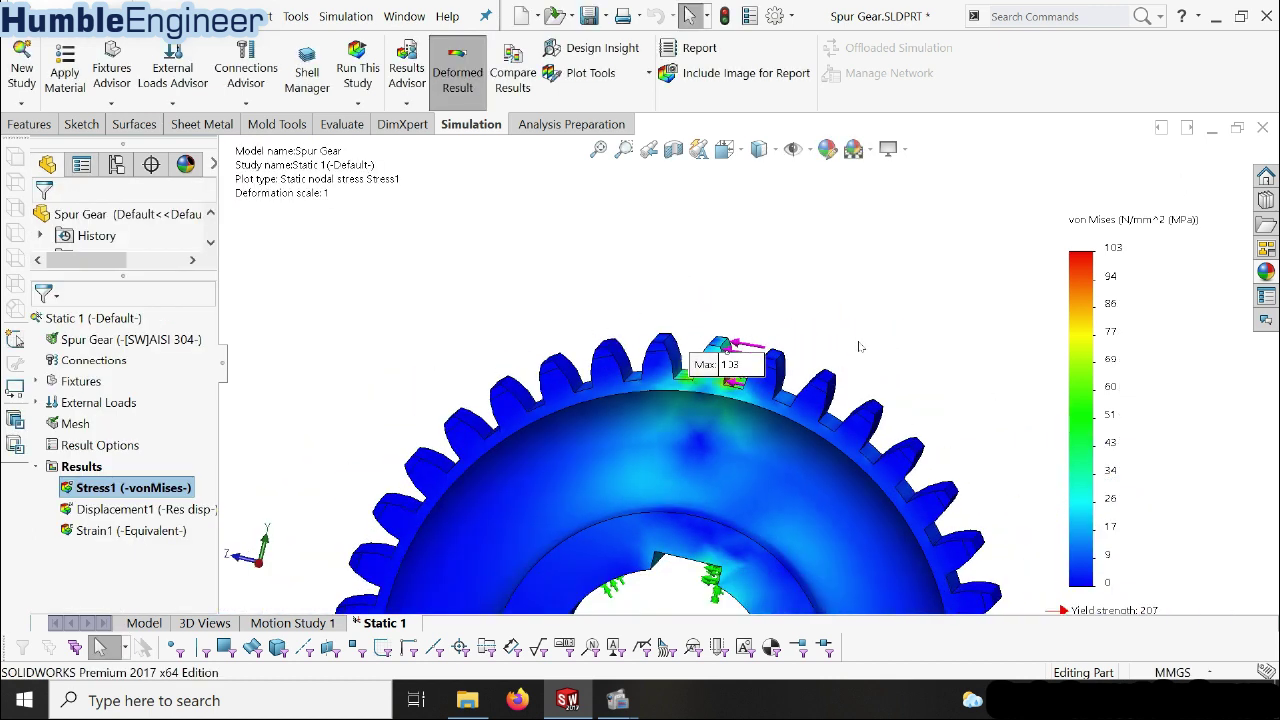
{"action": "left_click_drag", "start_coordinate": [681, 362], "coordinate": [726, 305]}
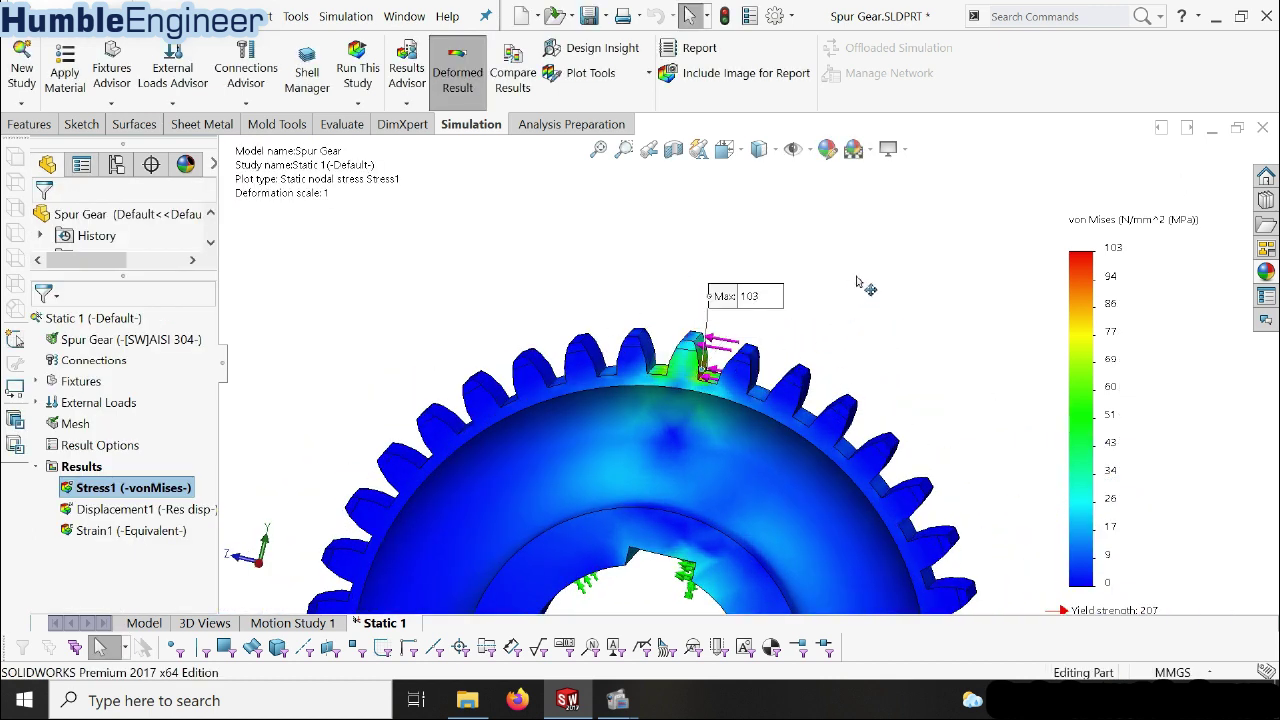
{"action": "mouse_move", "coordinate": [695, 483]}
{"action": "middle_mouse_down"}
{"action": "mouse_move", "coordinate": [742, 411]}
{"action": "mouse_move", "coordinate": [749, 365]}
{"action": "mouse_move", "coordinate": [558, 405]}
{"action": "middle_mouse_up"}
{"action": "scroll", "coordinate": [742, 411], "scroll_direction": "up", "scroll_amount": 3}
{"action": "scroll", "coordinate": [742, 411], "scroll_direction": "down", "scroll_amount": 3}
{"action": "scroll", "coordinate": [749, 365], "scroll_direction": "down", "scroll_amount": 2}
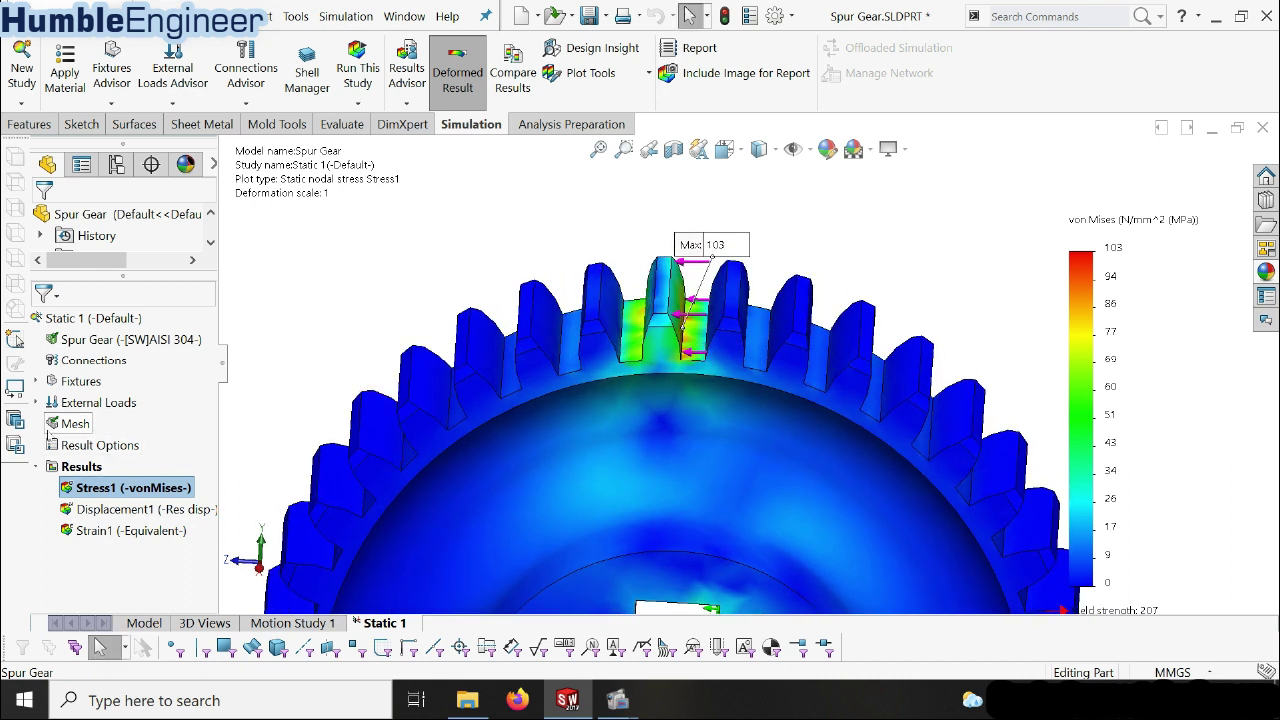
- Expand External Loads and inspect the stressed tooth and whole gear face
{"action": "left_click", "coordinate": [36, 402]}
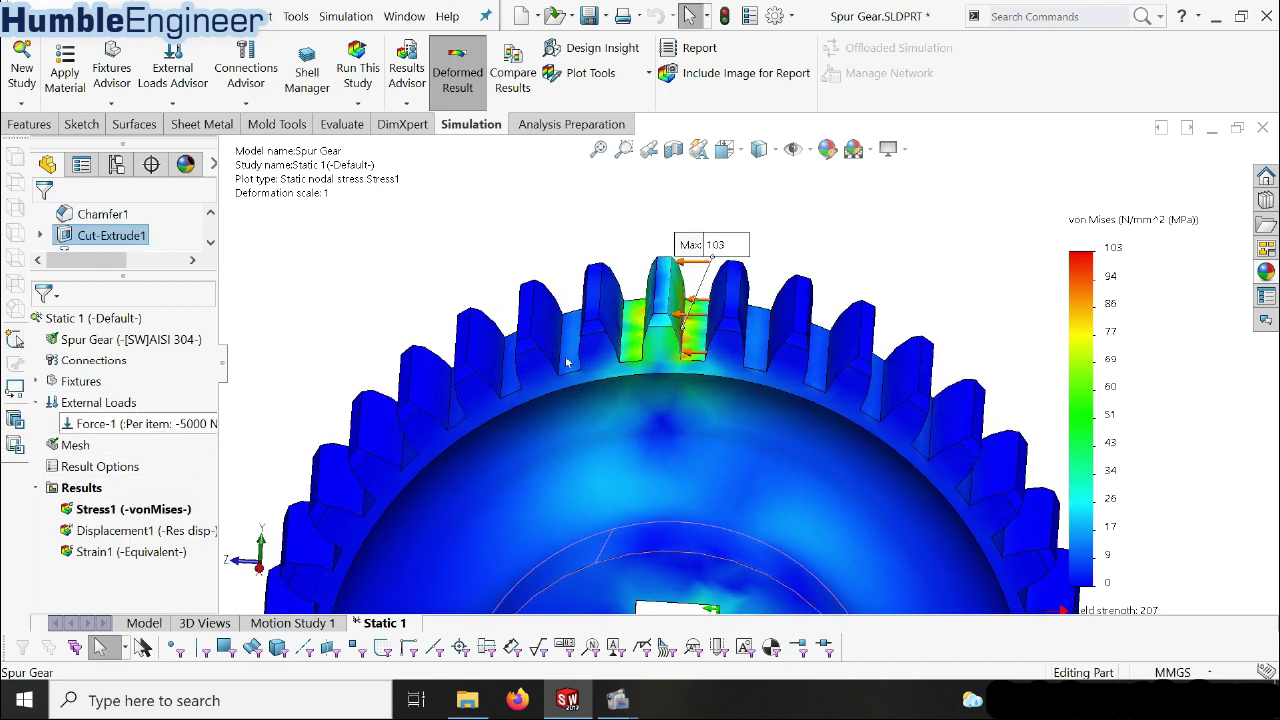
{"action": "scroll", "coordinate": [742, 297], "scroll_direction": "down", "scroll_amount": 2}
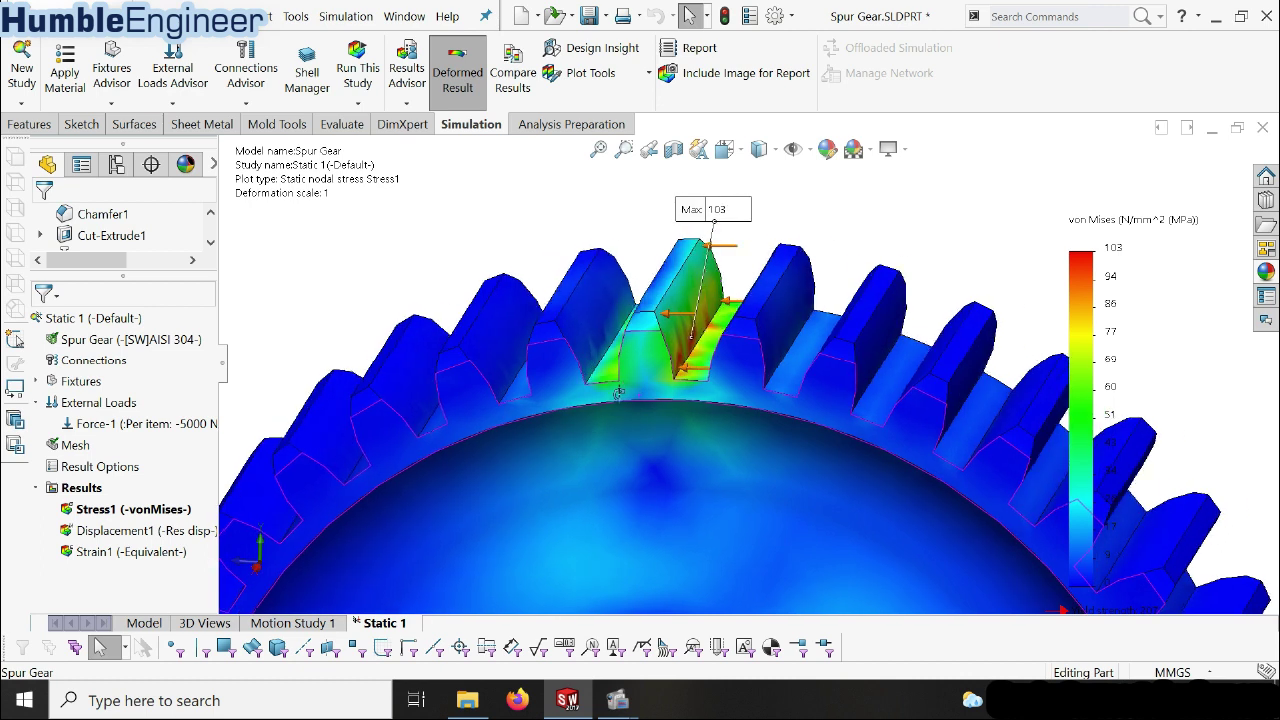
{"action": "middle_click_drag", "start_coordinate": [742, 297], "coordinate": [730, 315]}
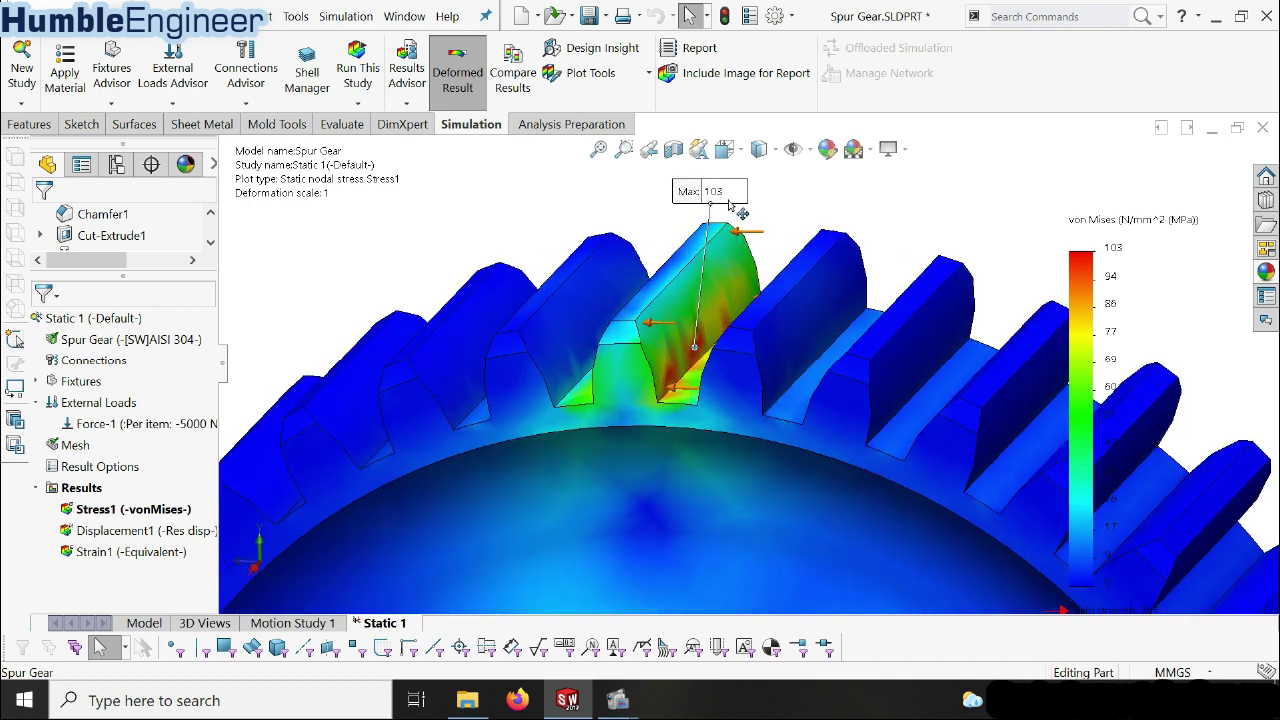
{"action": "scroll", "coordinate": [800, 300], "scroll_direction": "up", "scroll_amount": 5}
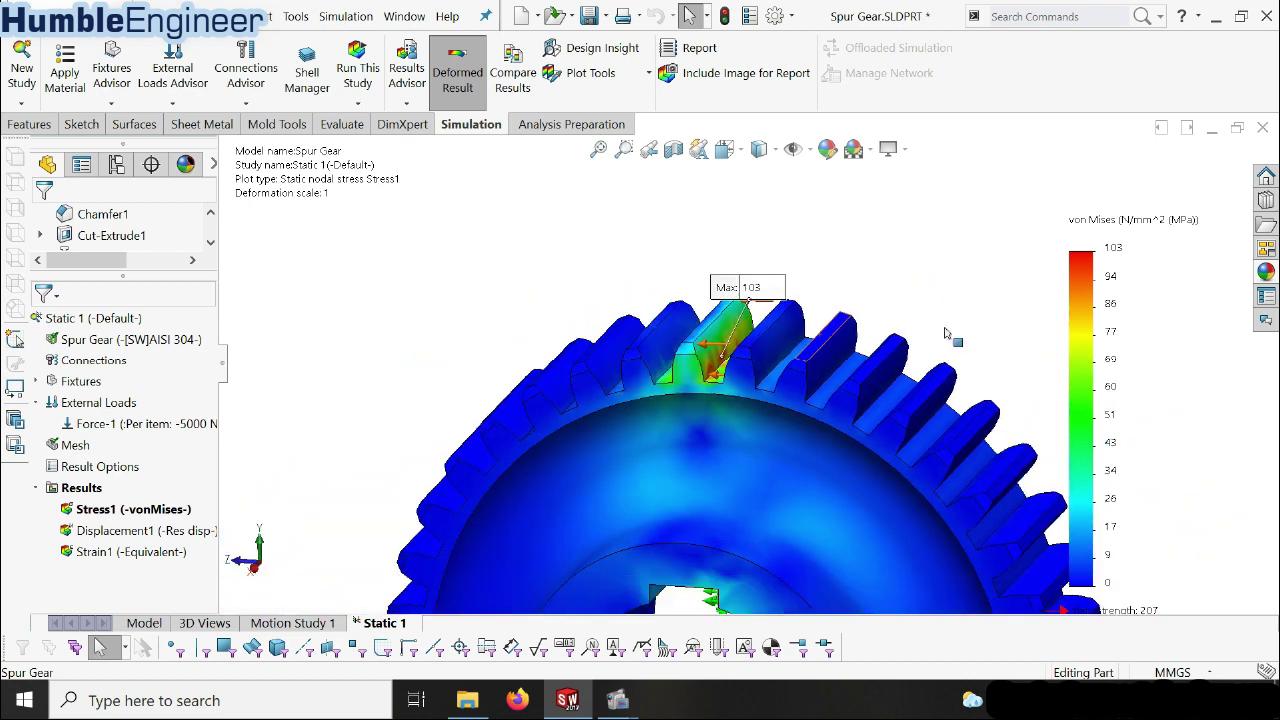
{"action": "middle_click_drag", "start_coordinate": [1040, 390], "coordinate": [1055, 527]}
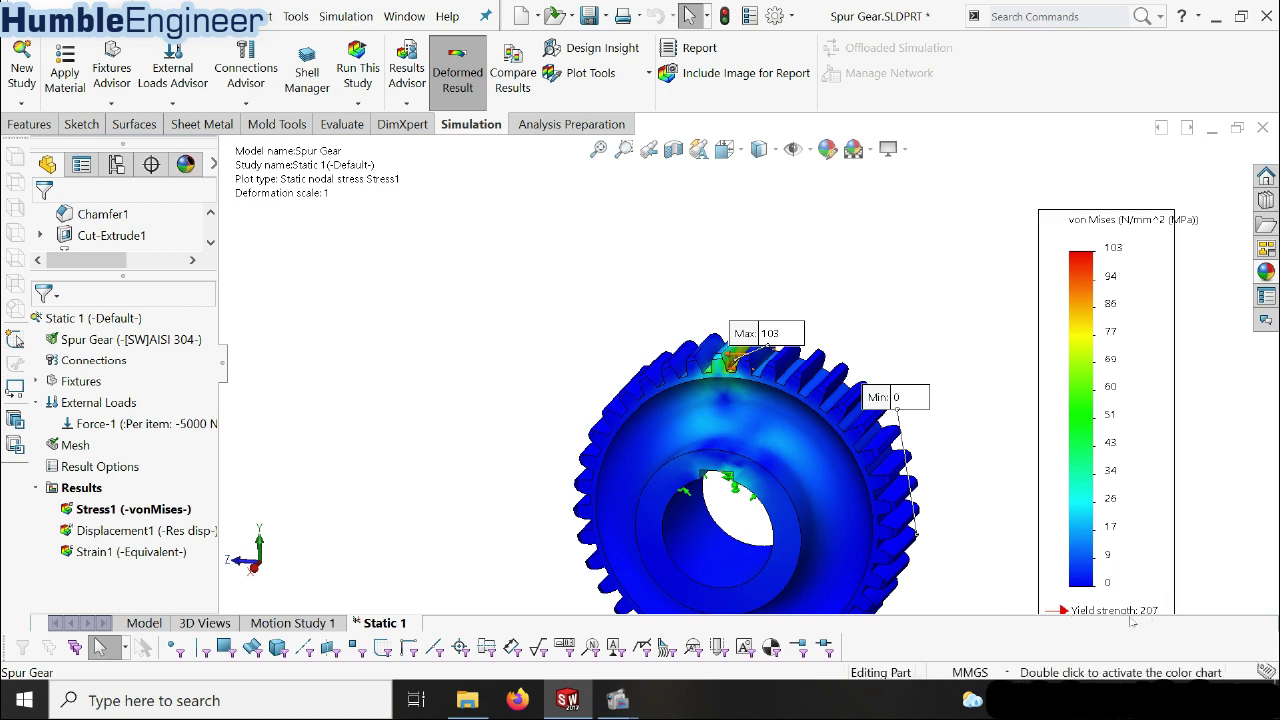
{"action": "scroll", "coordinate": [788, 373], "scroll_direction": "down", "scroll_amount": 2}
{"action": "scroll", "coordinate": [816, 352], "scroll_direction": "down", "scroll_amount": 2}
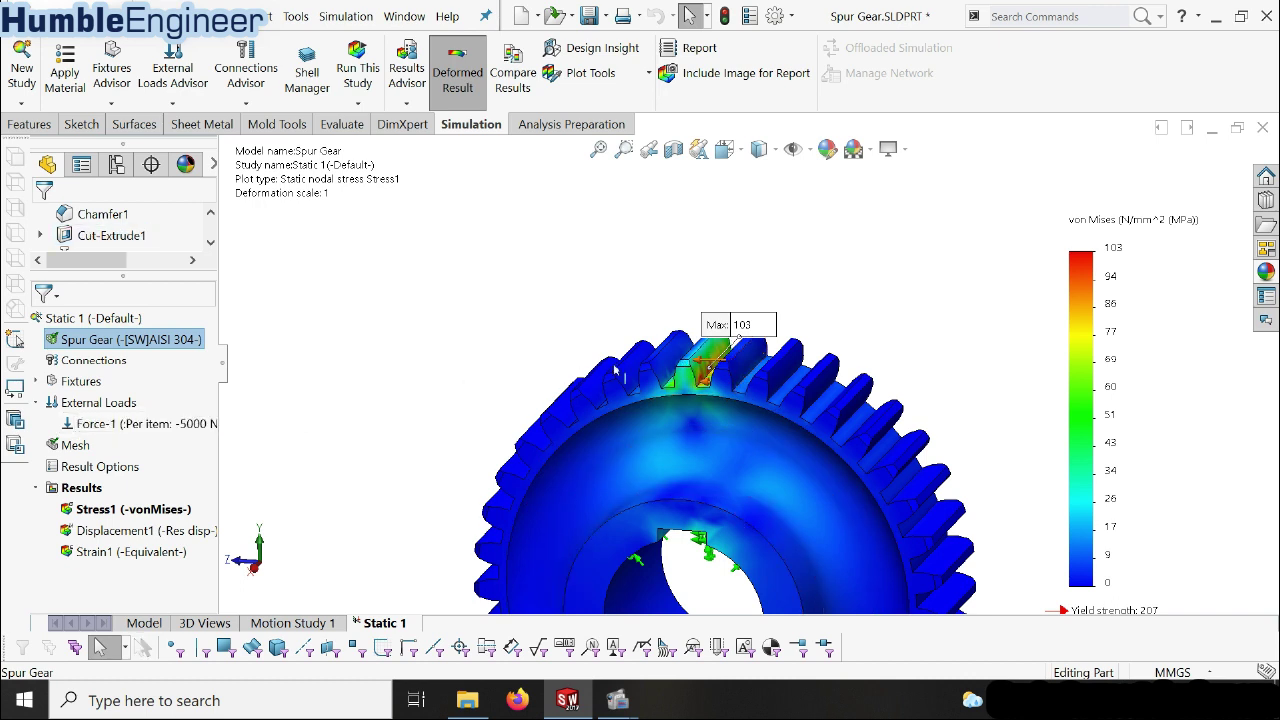
{"action": "scroll", "coordinate": [930, 430], "scroll_direction": "up", "scroll_amount": 2}
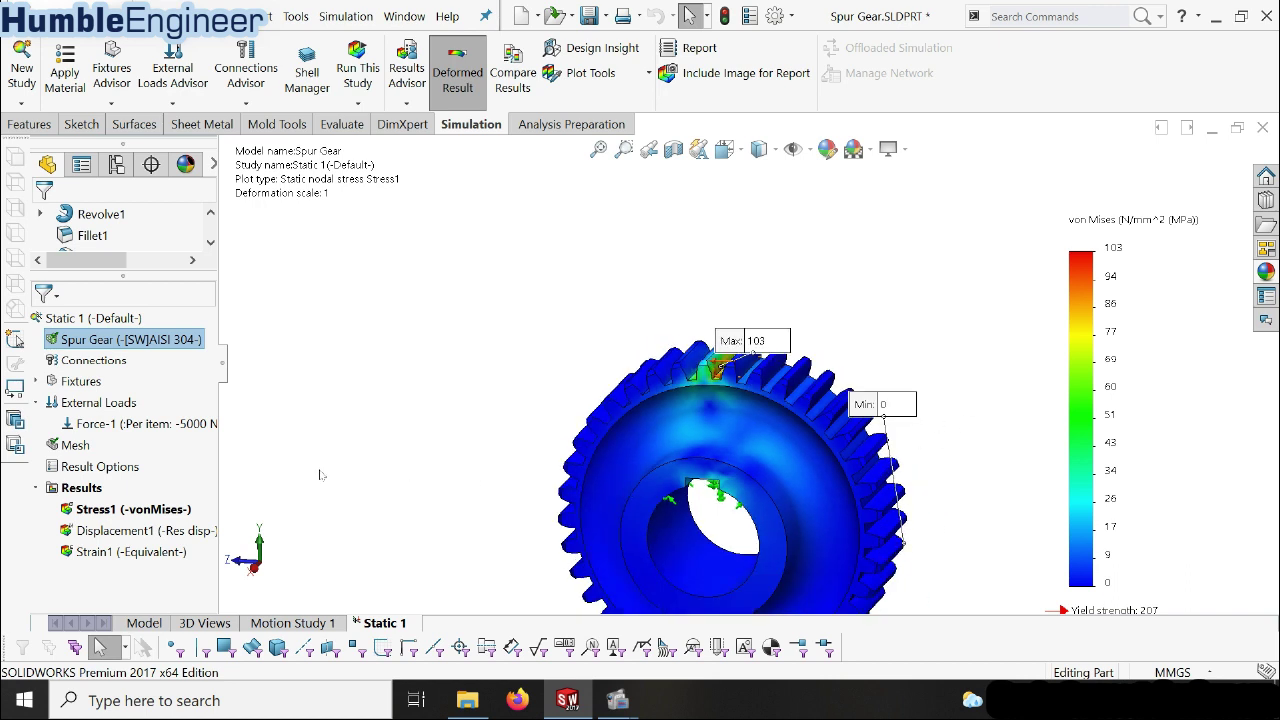
- Edit the Displacement1 definition to show min and max annotations on the gear
{"action": "right_click", "coordinate": [106, 535]}
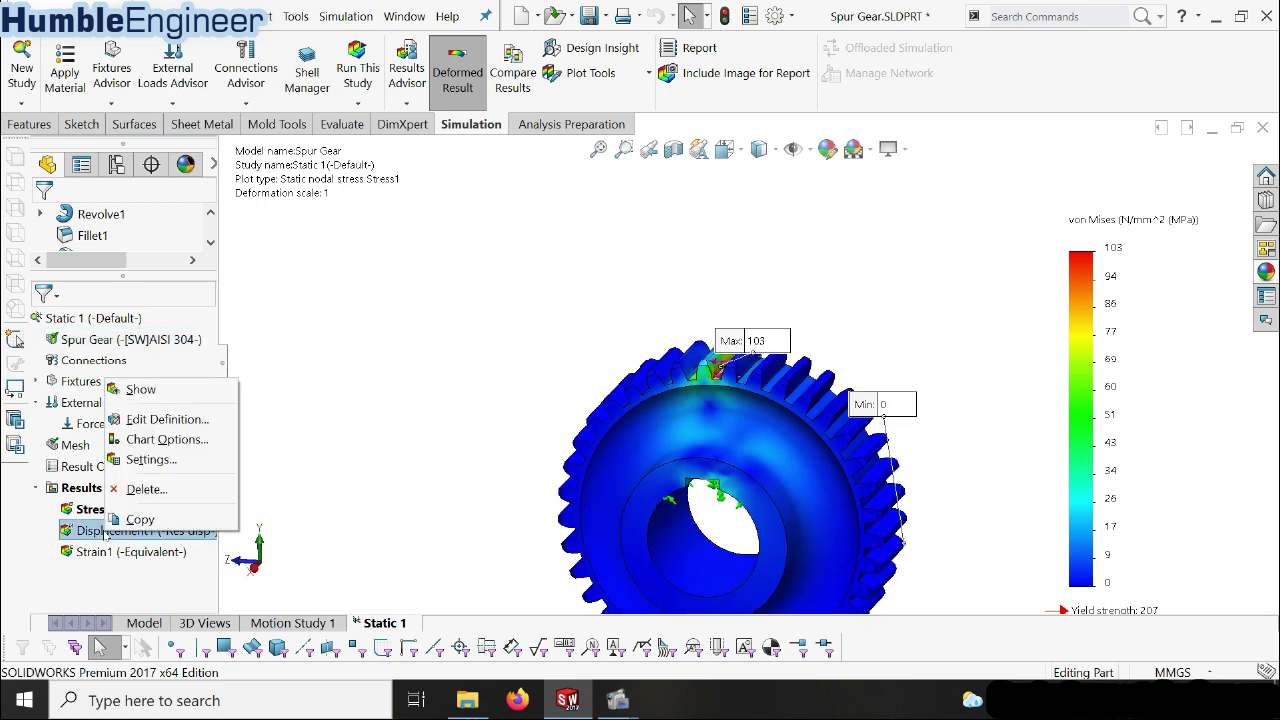
{"action": "left_click", "coordinate": [560, 400]}
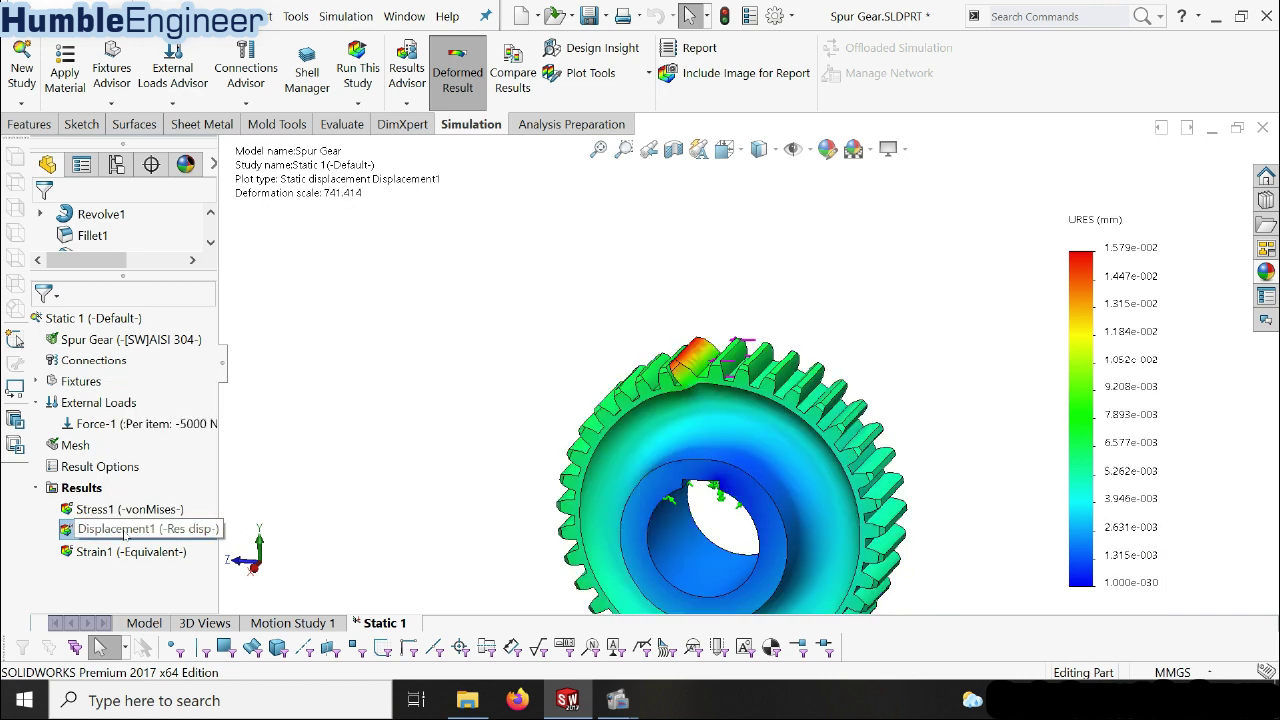
{"action": "right_click", "coordinate": [120, 537]}
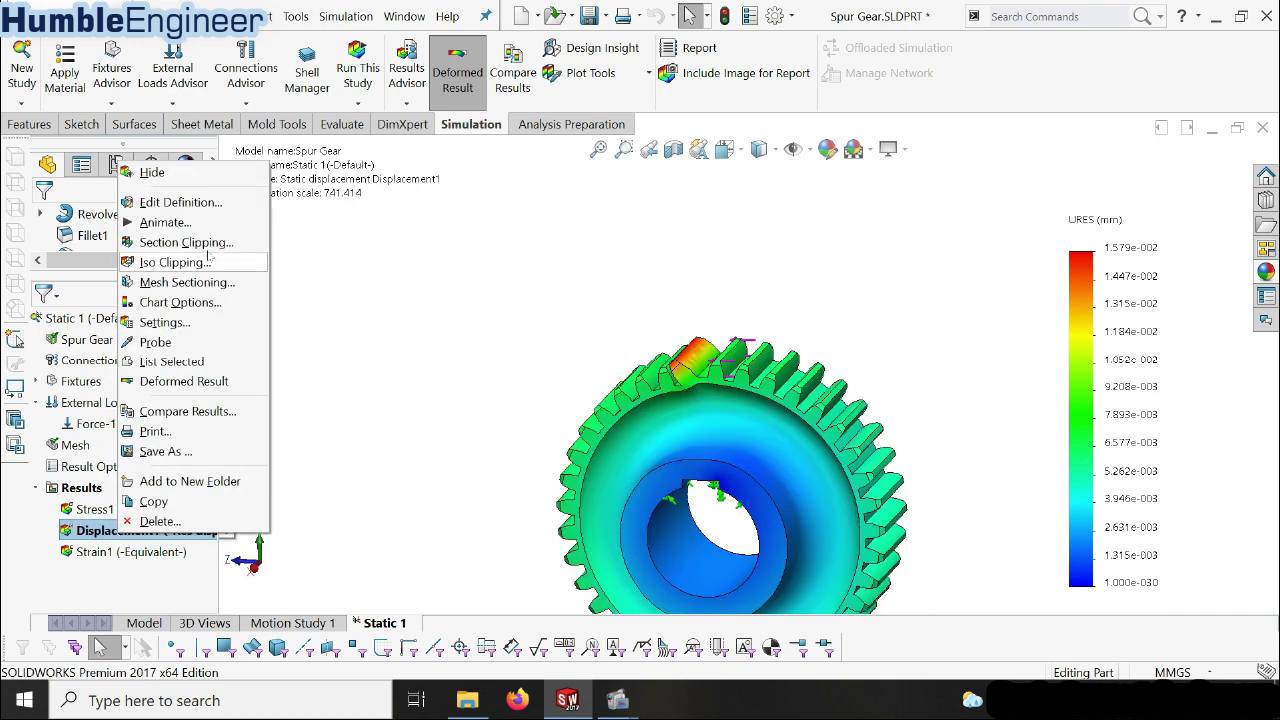
{"action": "key", "text": "Escape"}
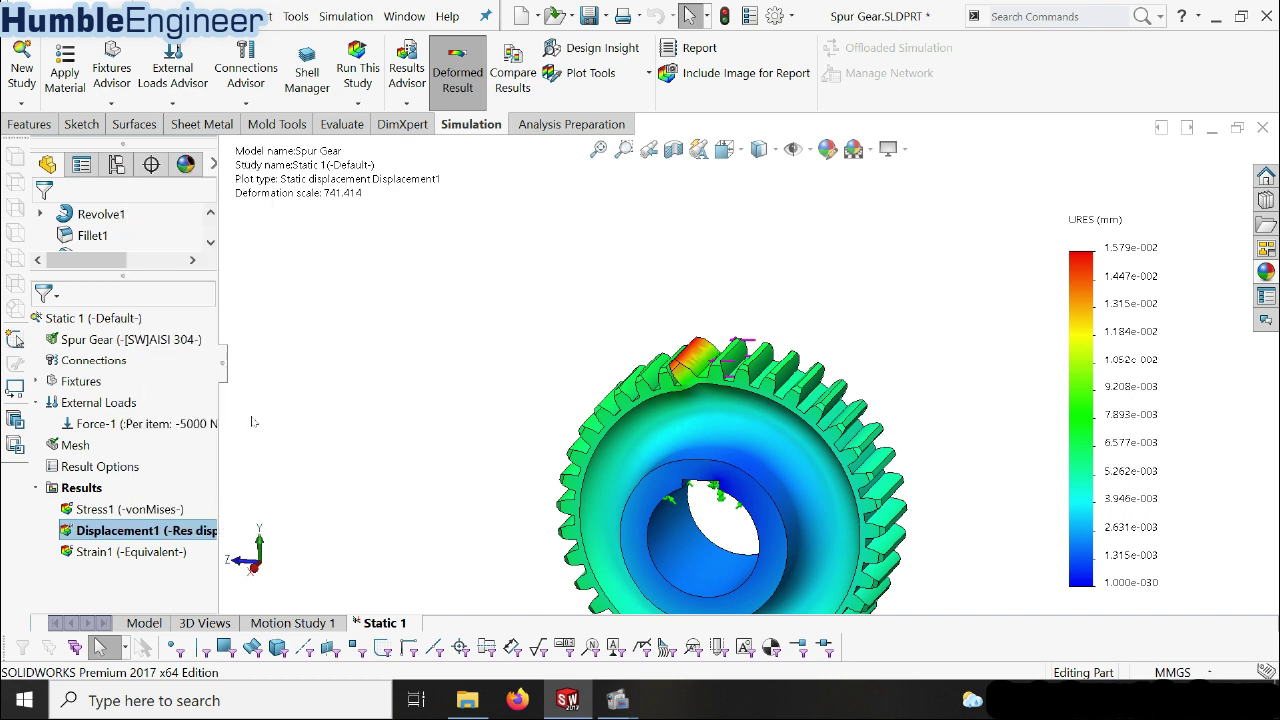
{"action": "right_click", "coordinate": [120, 537]}
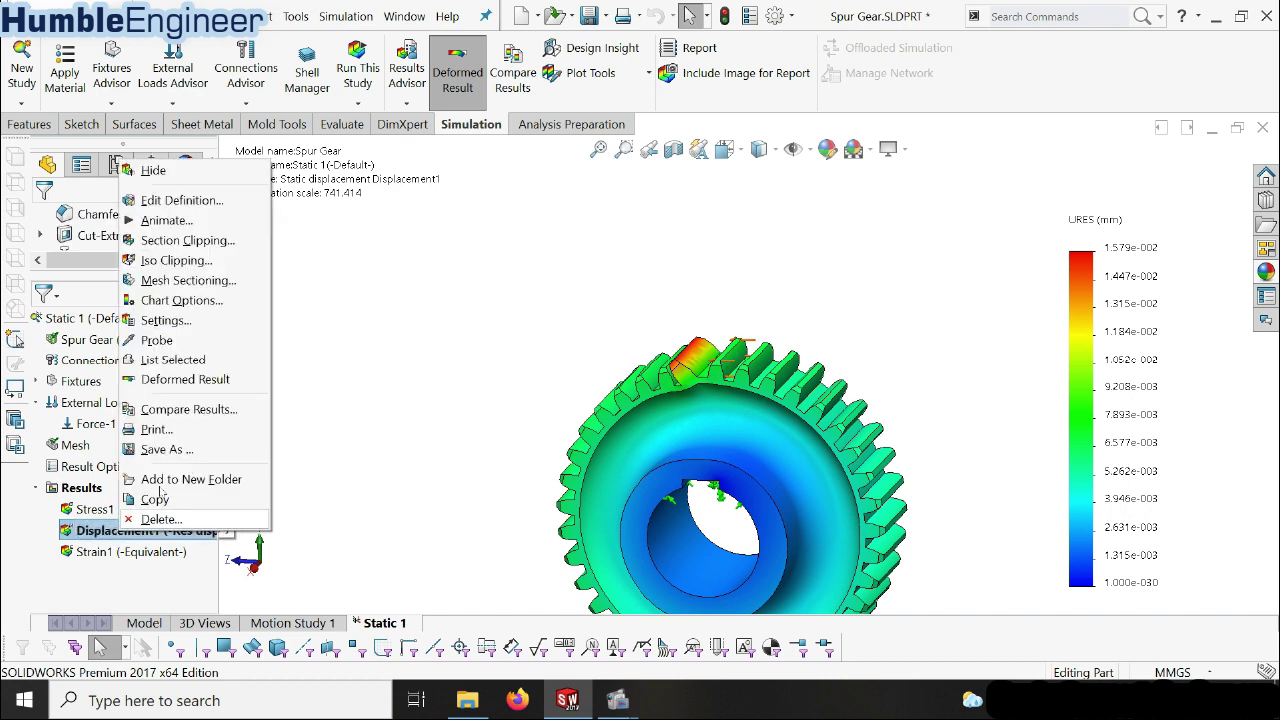
{"action": "left_click", "coordinate": [185, 203]}
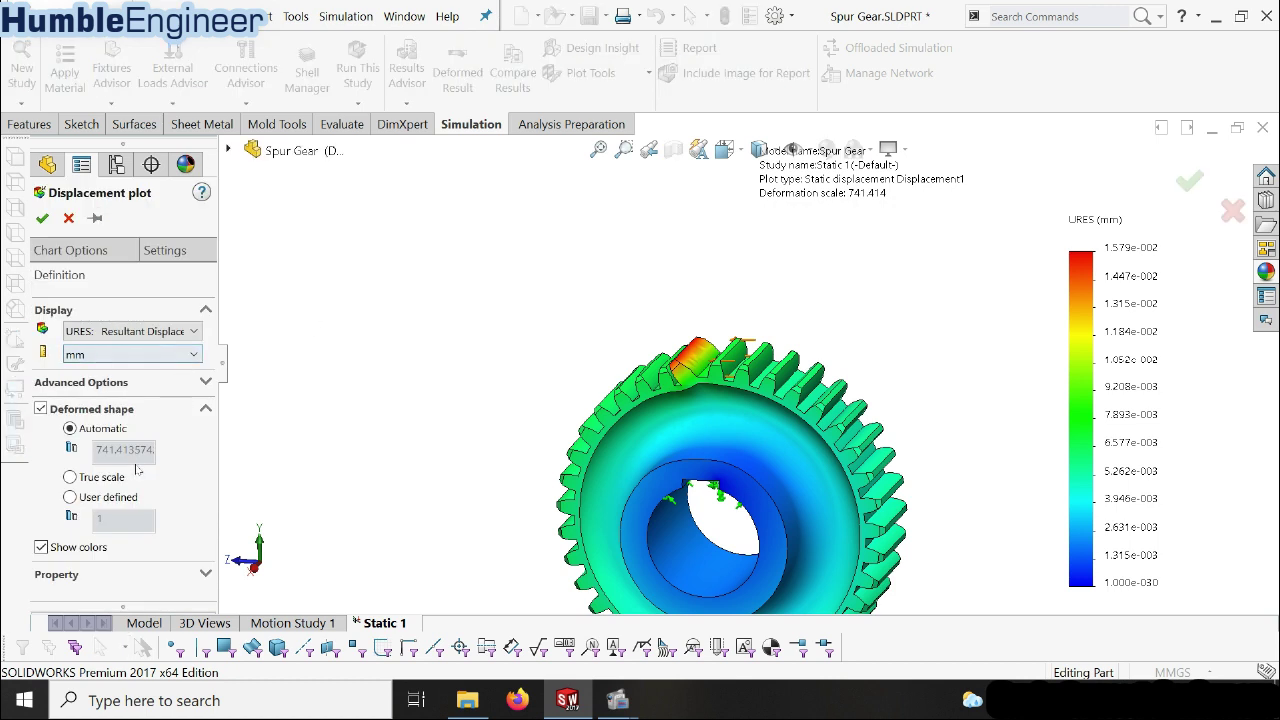
{"action": "left_click", "coordinate": [95, 250]}
{"action": "left_click", "coordinate": [110, 331]}
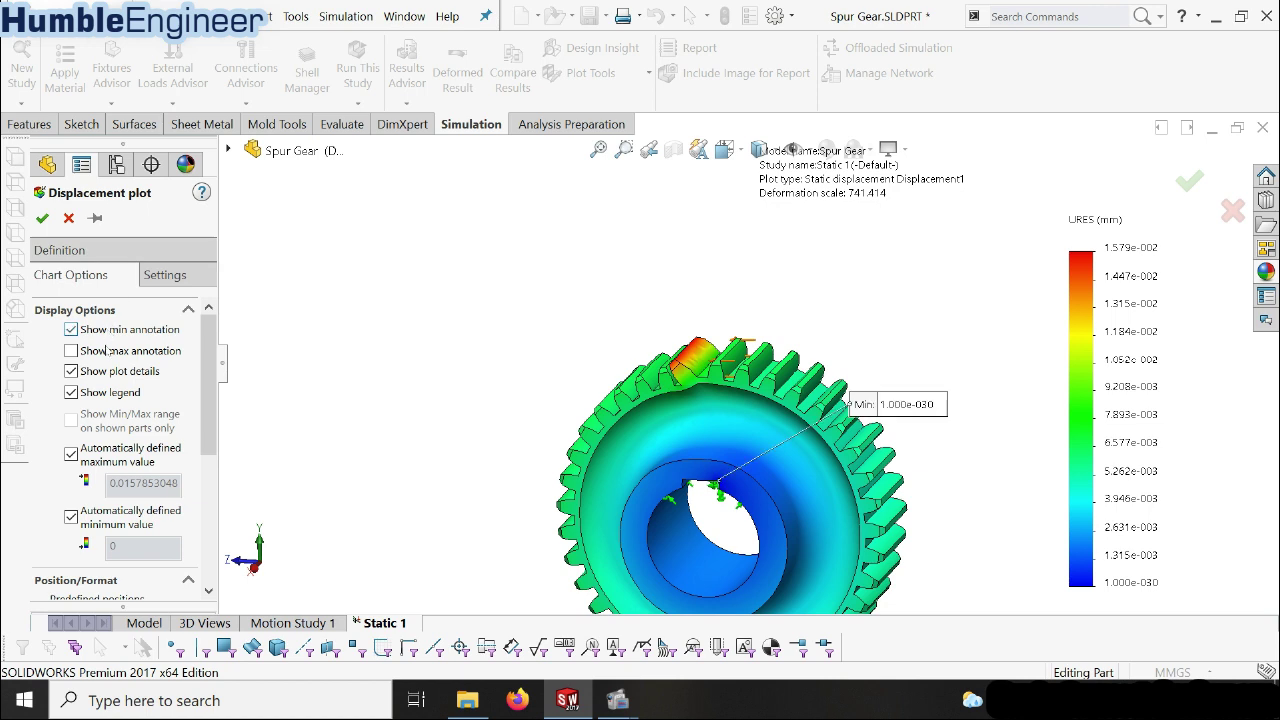
{"action": "left_click", "coordinate": [107, 350]}
- Use floating number format for displacement, giving Max 0.016 and Min 0.000 mm labels
{"action": "scroll", "coordinate": [132, 468], "scroll_direction": "down", "scroll_amount": 3}
{"action": "scroll", "coordinate": [132, 468], "scroll_direction": "down", "scroll_amount": 2}
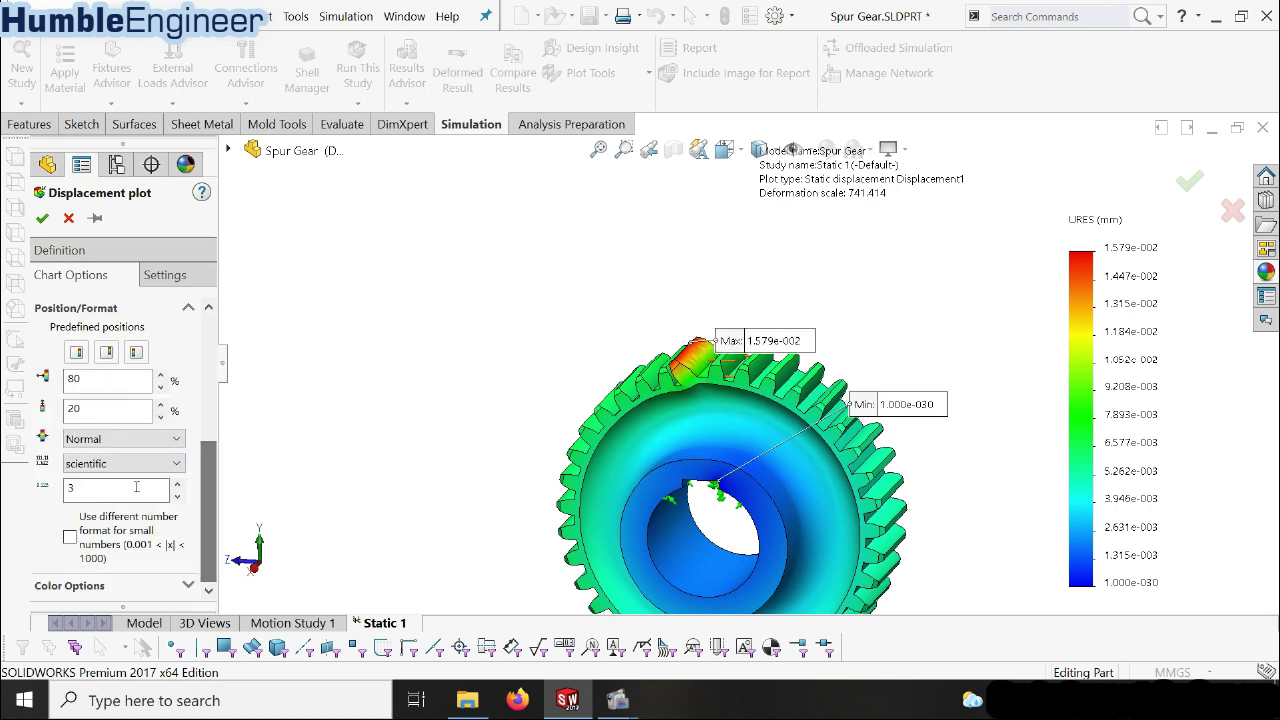
{"action": "left_click", "coordinate": [132, 463]}
{"action": "left_click", "coordinate": [110, 492]}
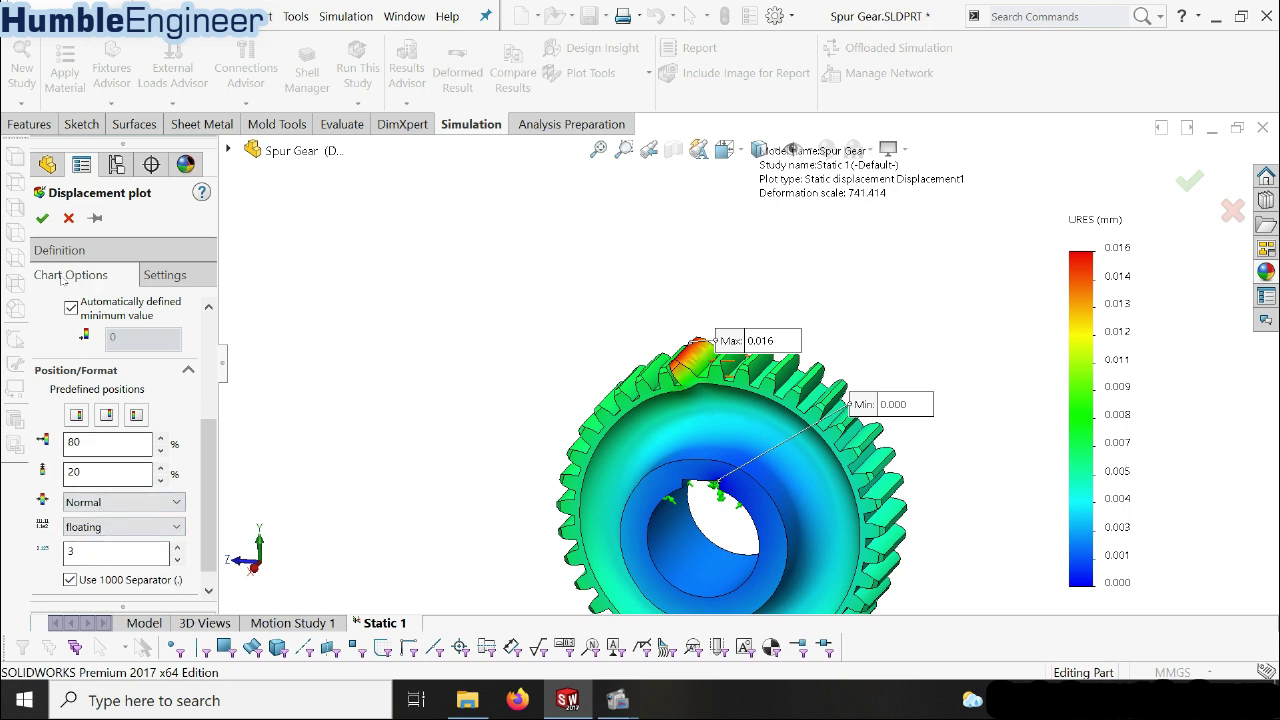
{"action": "left_click", "coordinate": [43, 219]}
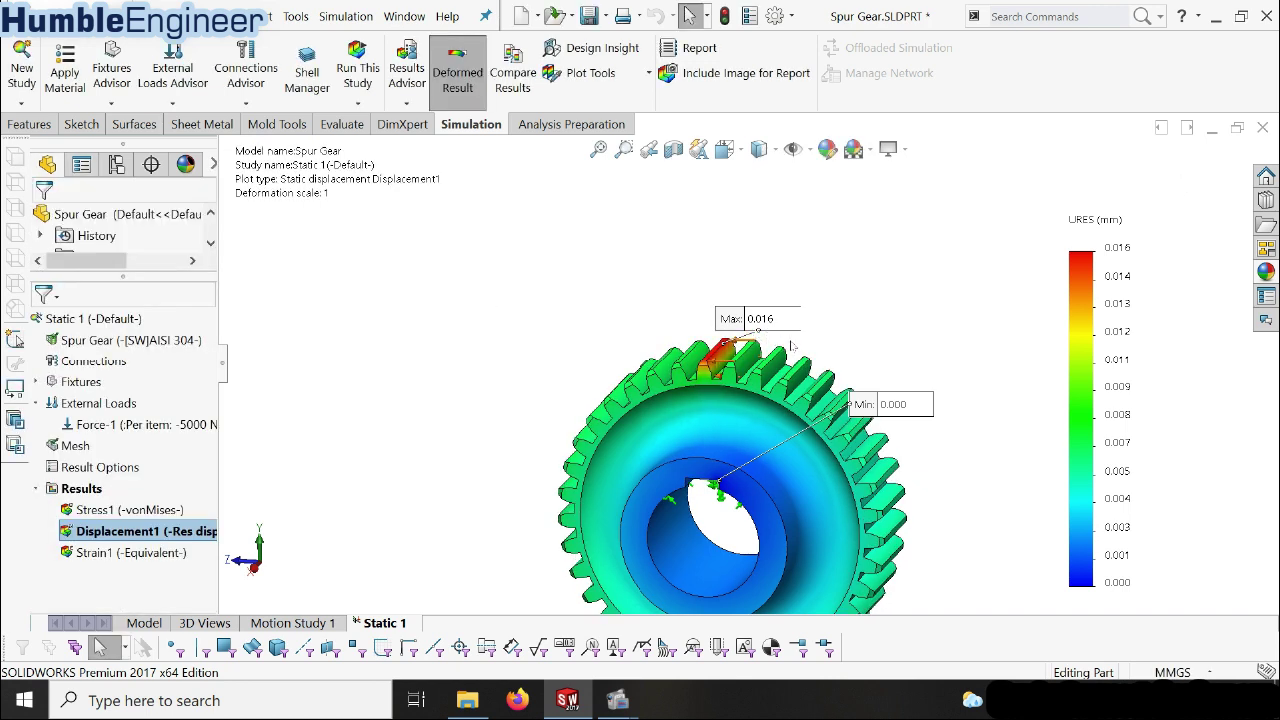
{"action": "scroll", "coordinate": [792, 345], "scroll_direction": "down", "scroll_amount": 3}
{"action": "scroll", "coordinate": [792, 345], "scroll_direction": "down", "scroll_amount": 3}
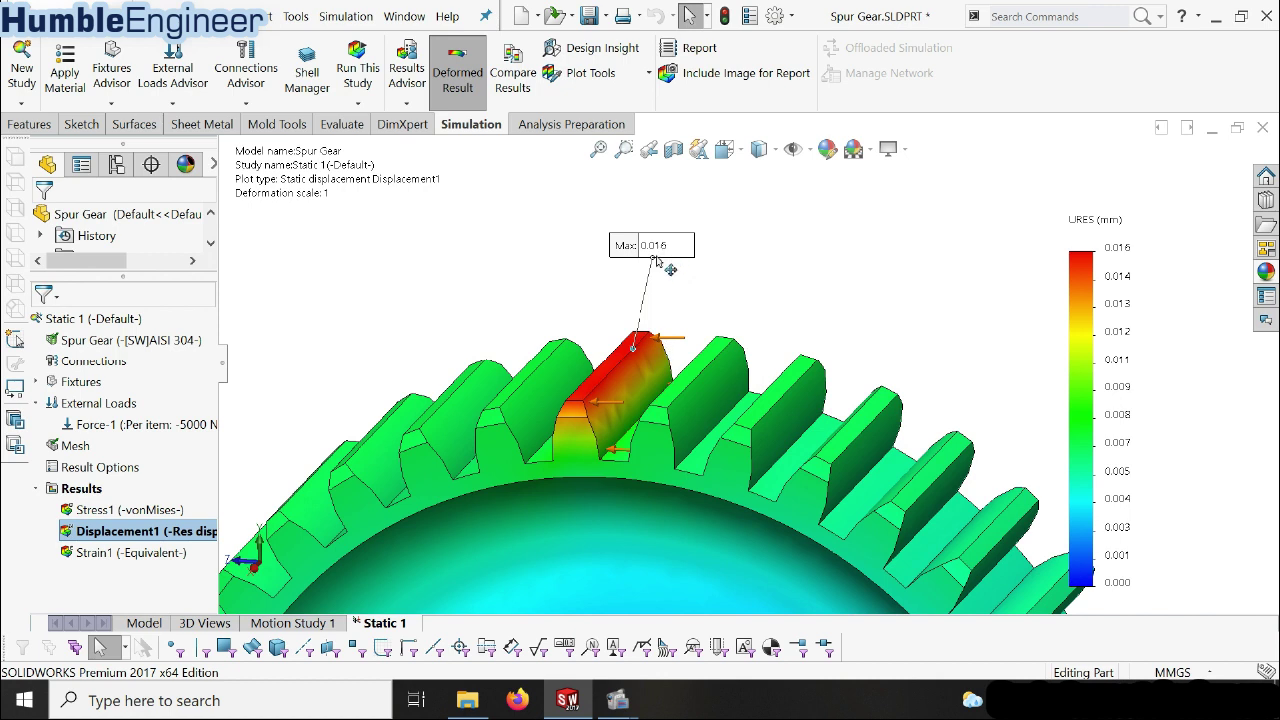
{"action": "mouse_move", "coordinate": [145, 424]}
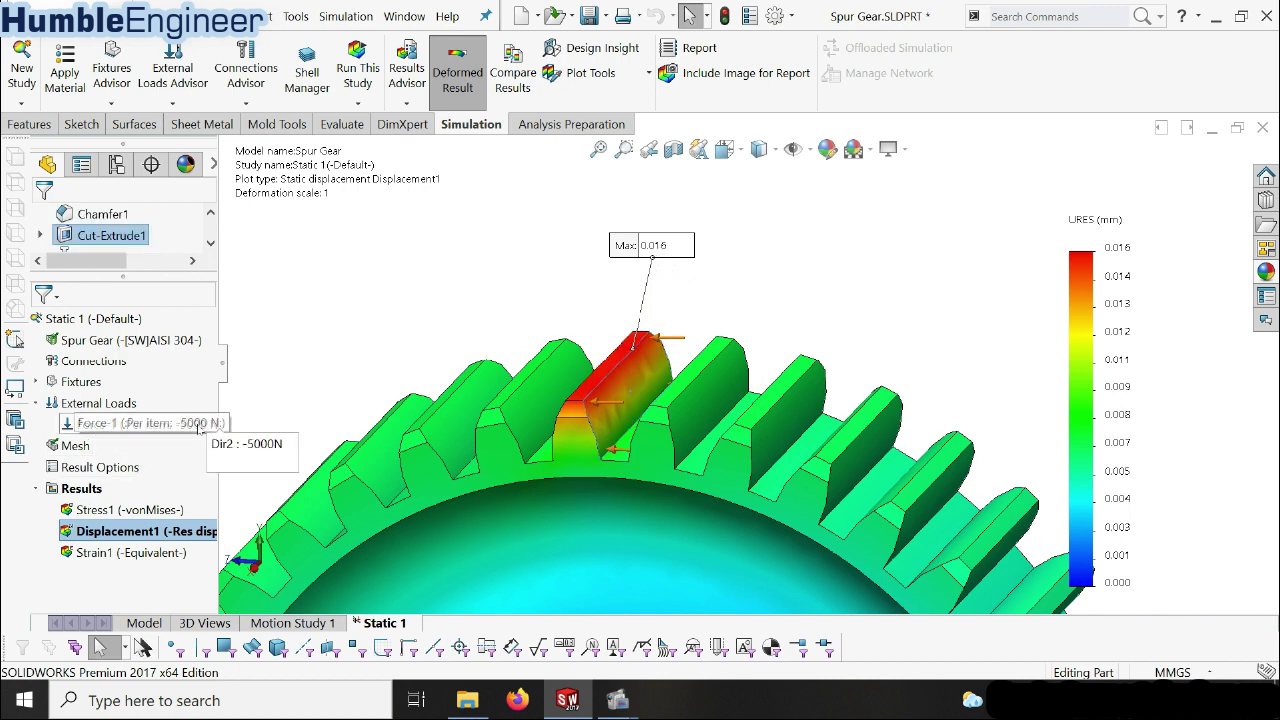
{"action": "left_click", "coordinate": [130, 340]}
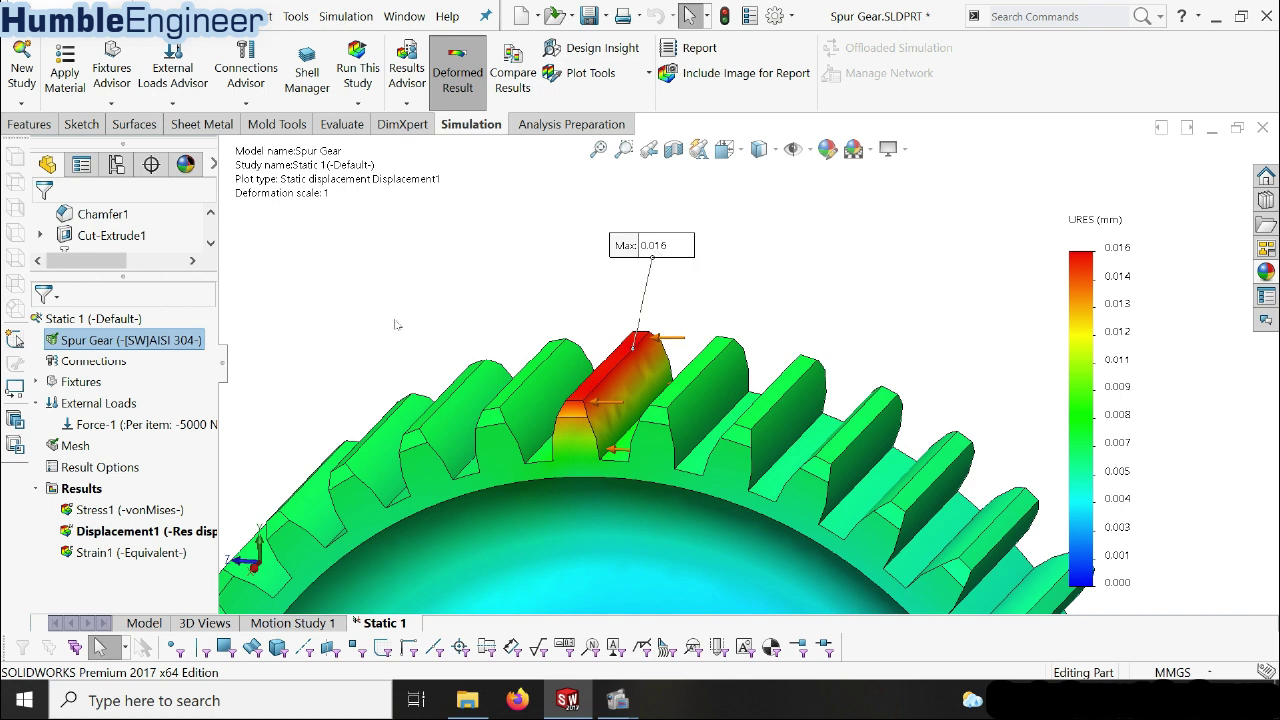
{"action": "scroll", "coordinate": [785, 324], "scroll_direction": "up", "scroll_amount": 3}
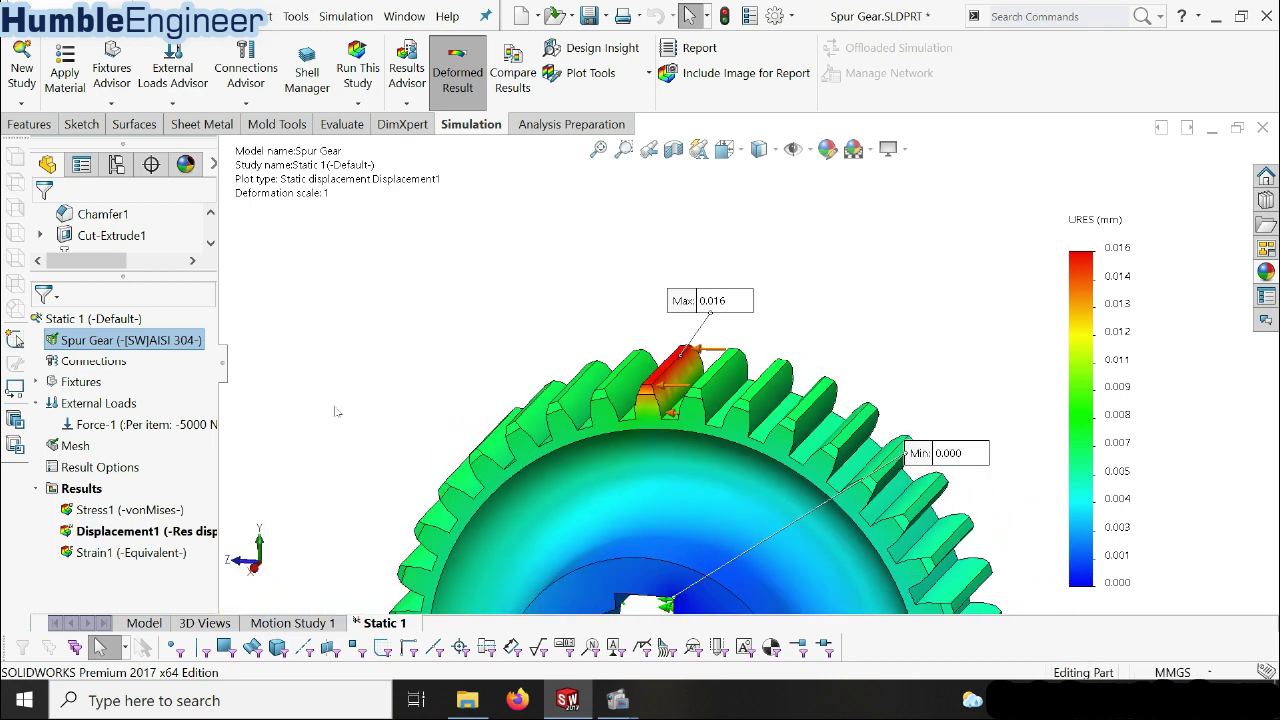
{"action": "left_click", "coordinate": [130, 509]}
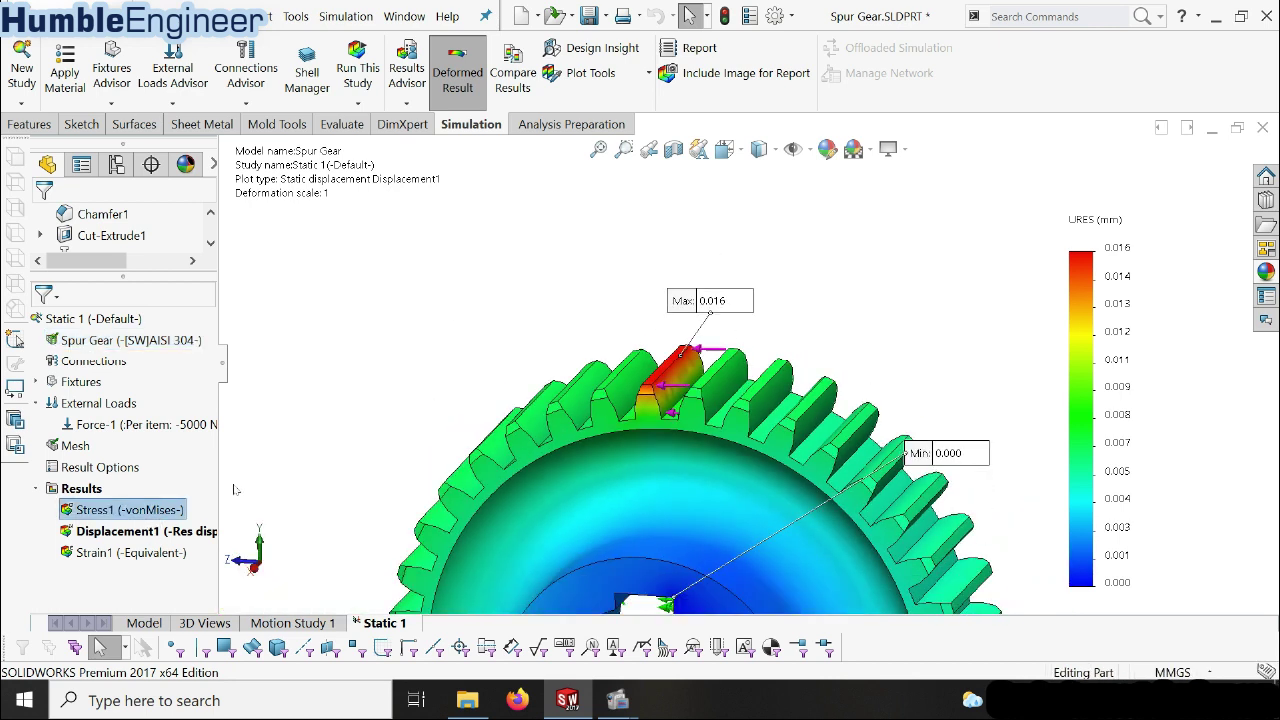
- Add a Factor of Safety plot to the Static 1 results
{"action": "right_click", "coordinate": [80, 488]}
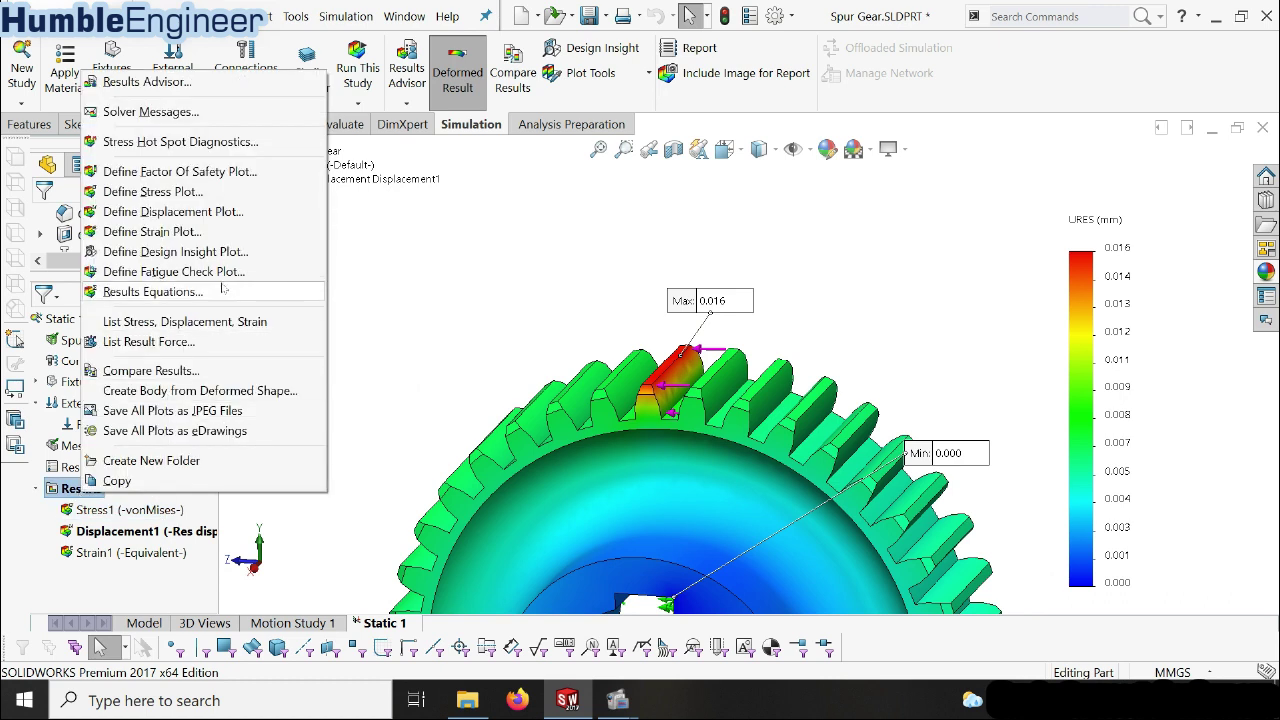
{"action": "right_click", "coordinate": [78, 490]}
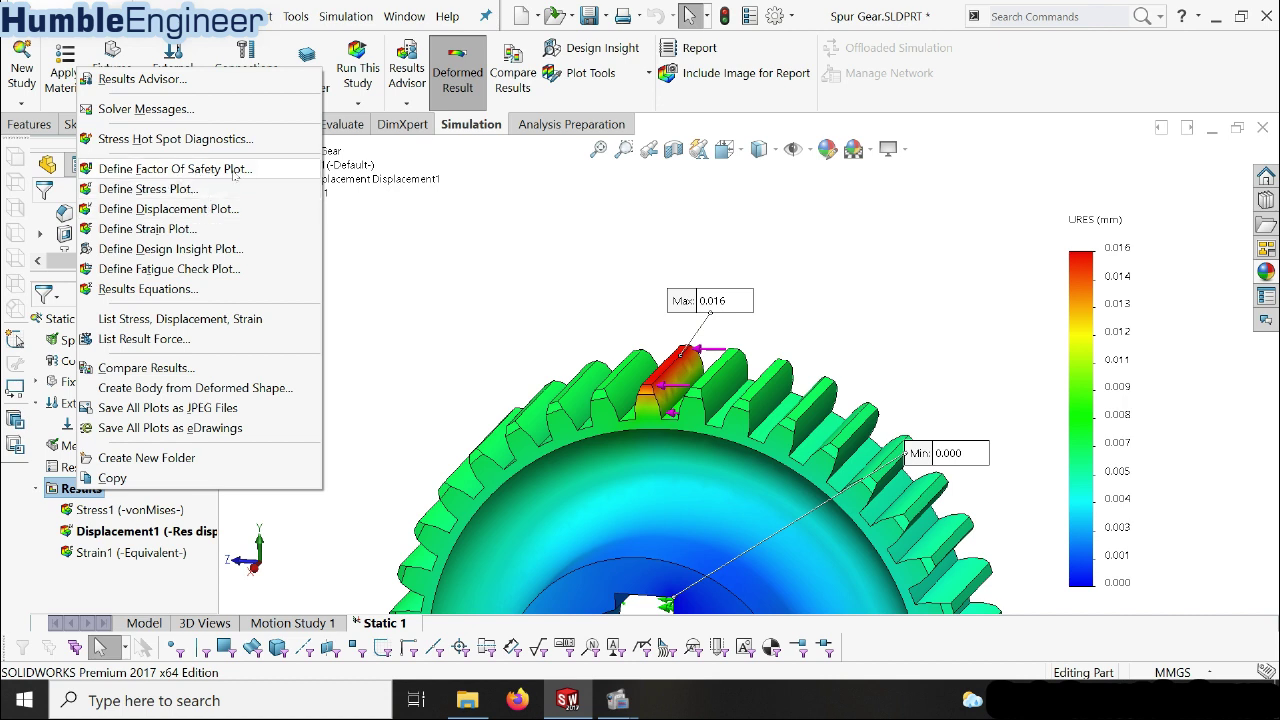
{"action": "left_click", "coordinate": [235, 170]}
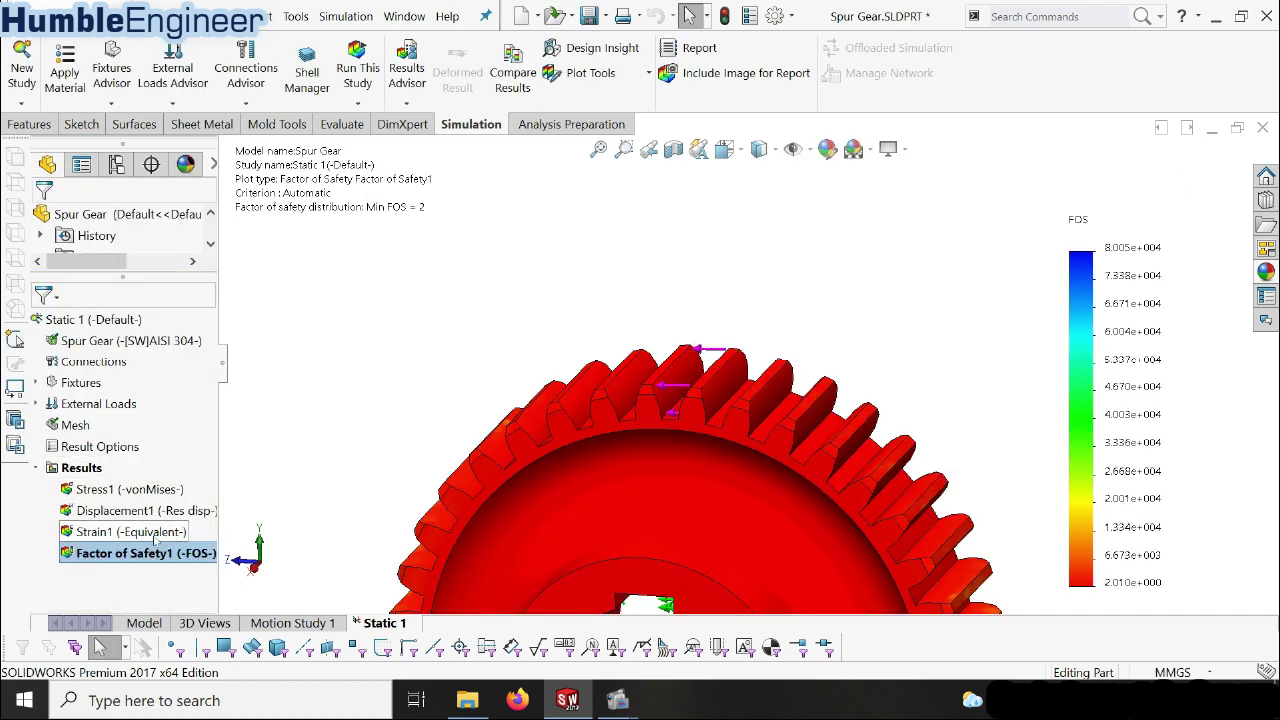
- Delete the Strain1 plot and confirm the deletion
{"action": "right_click", "coordinate": [155, 539]}
{"action": "left_click", "coordinate": [190, 492]}
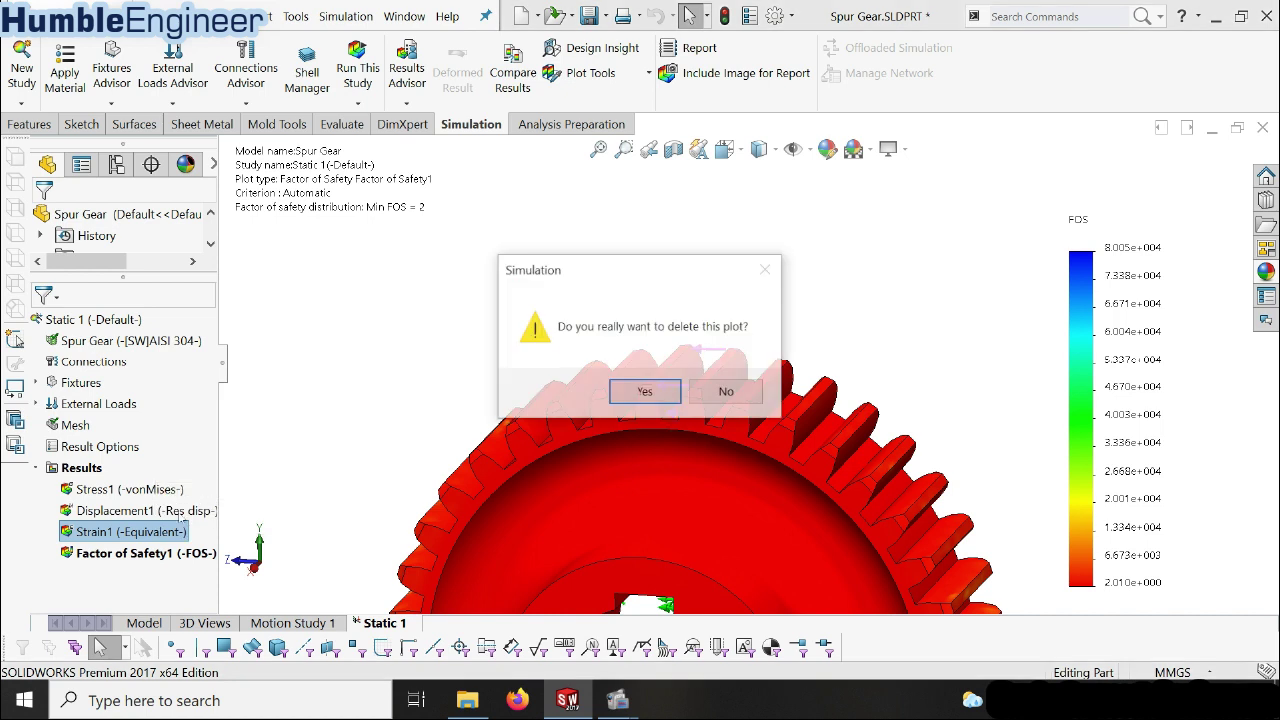
{"action": "key", "text": "Return"}
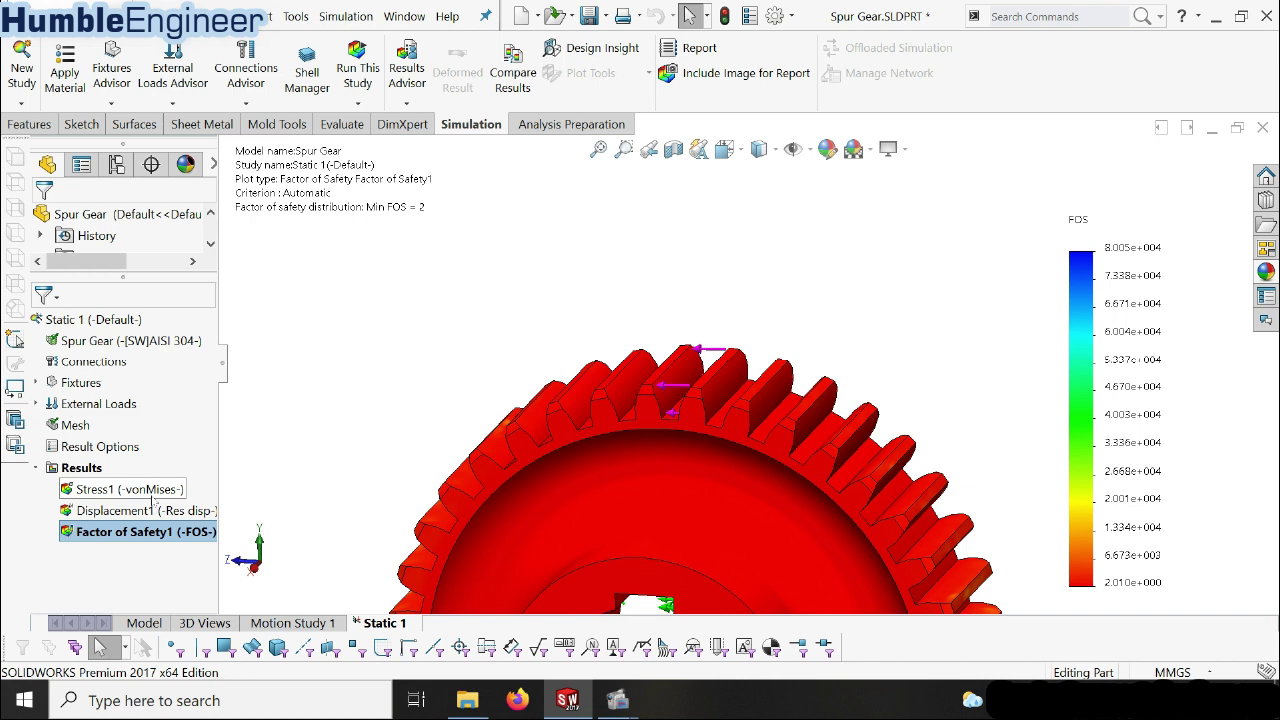
{"action": "left_click", "coordinate": [255, 458]}
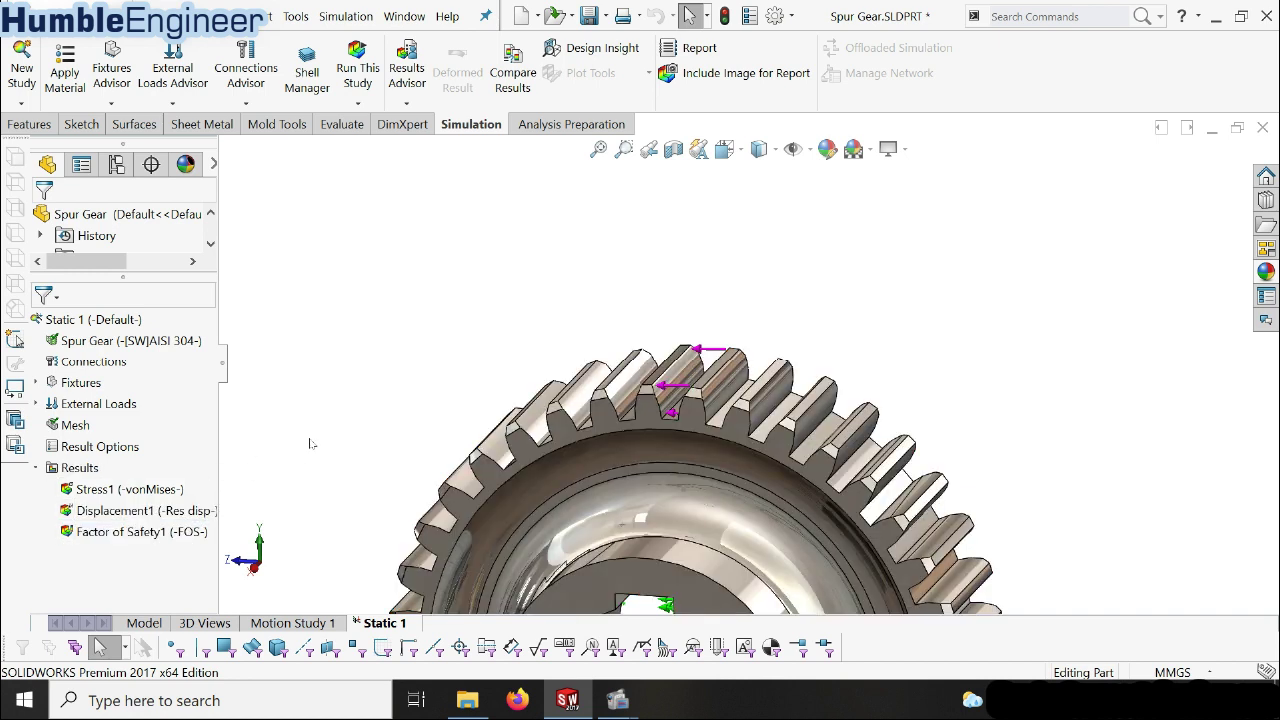
- Display Factor of Safety1 with a Min 2.0 label and one-decimal floating legend values
{"action": "left_click", "coordinate": [135, 537]}
{"action": "double_click", "coordinate": [133, 533]}
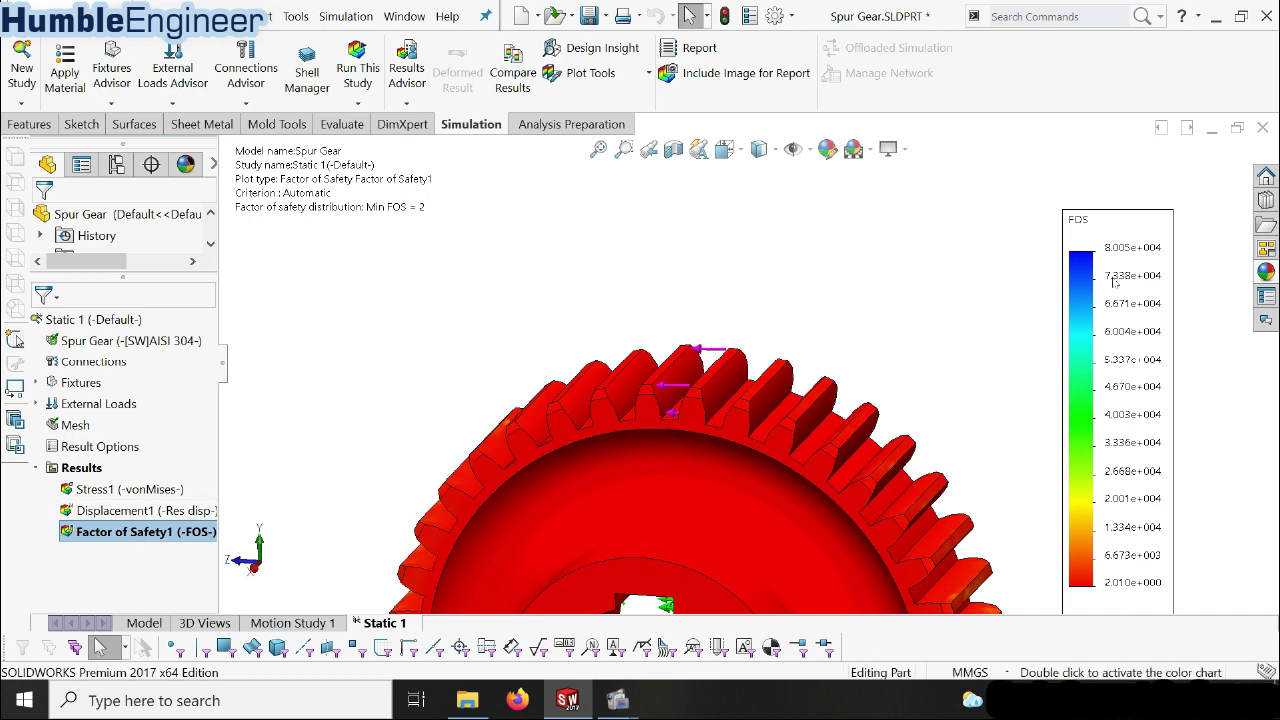
{"action": "double_click", "coordinate": [1134, 346]}
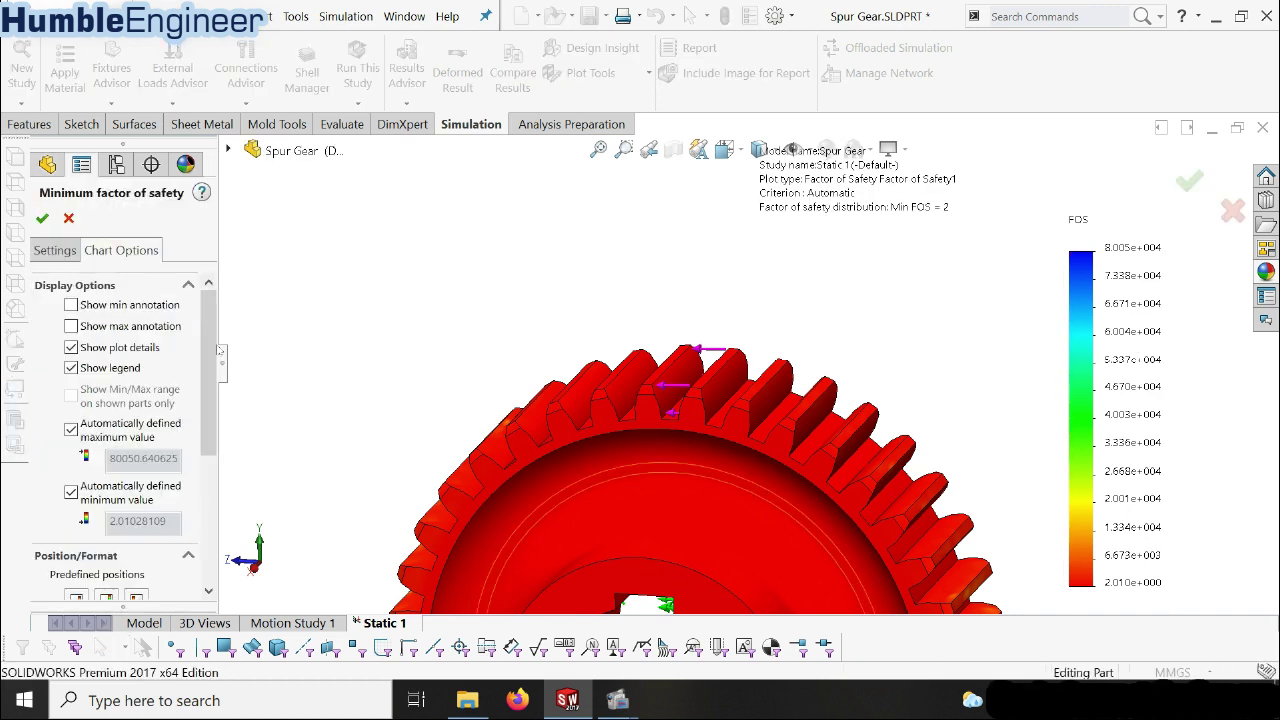
{"action": "left_click", "coordinate": [142, 306]}
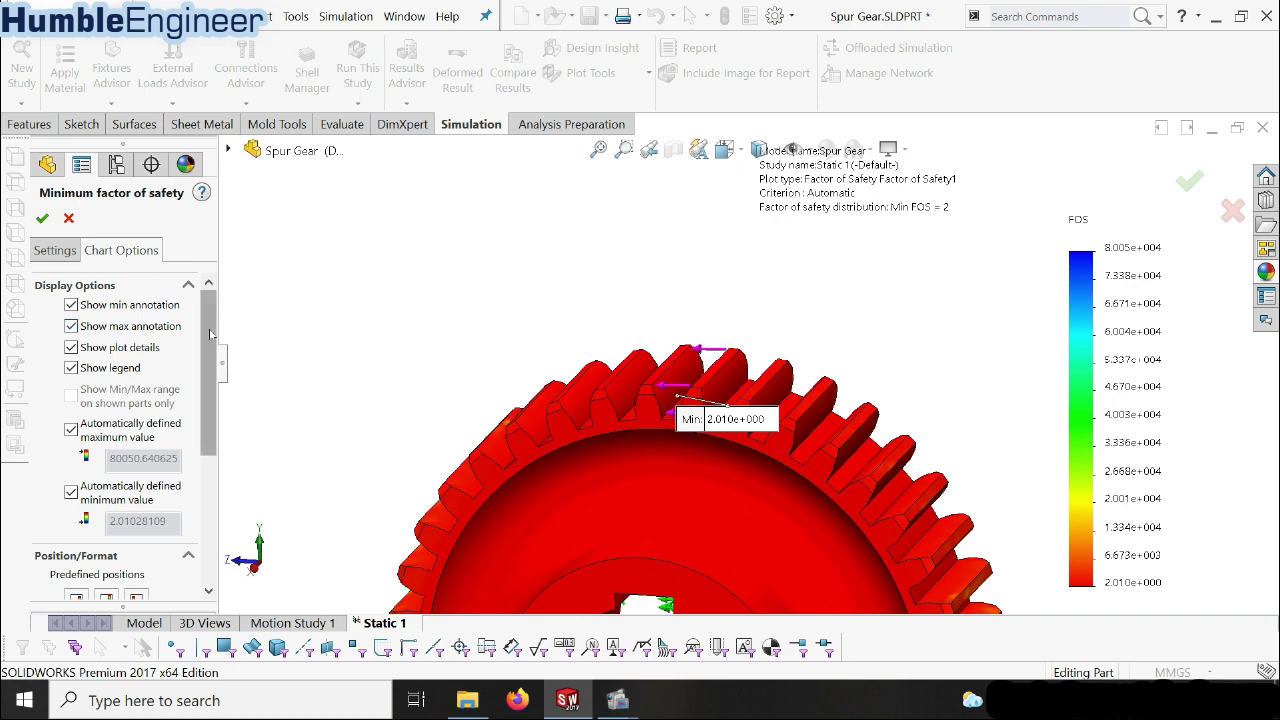
{"action": "scroll", "coordinate": [210, 420], "scroll_direction": "down", "scroll_amount": 5}
{"action": "left_click", "coordinate": [137, 463]}
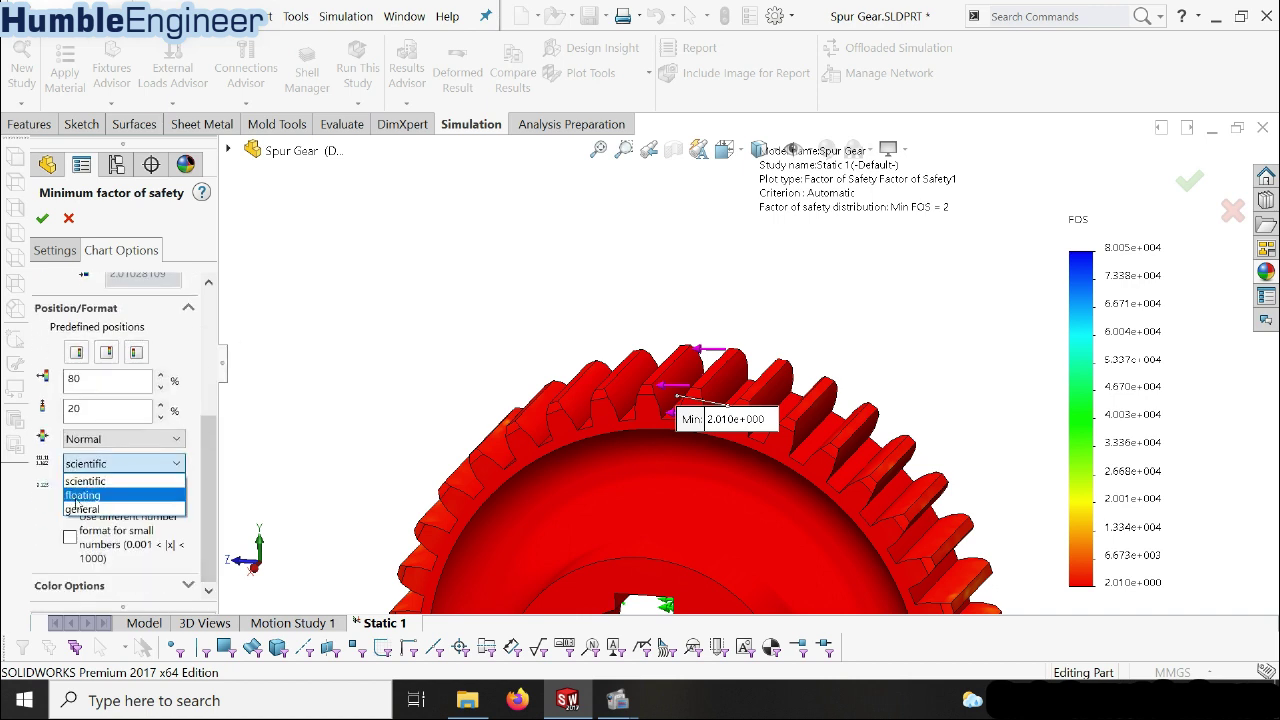
{"action": "left_click", "coordinate": [84, 495]}
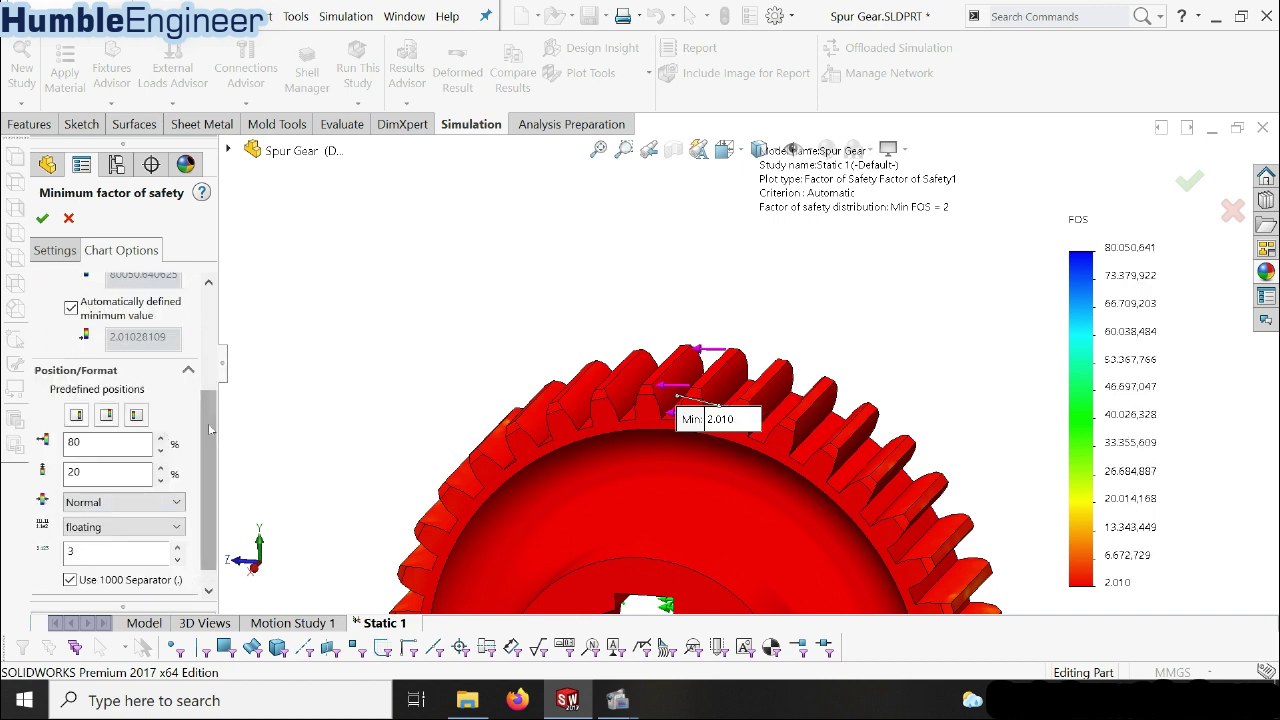
{"action": "scroll", "coordinate": [208, 430], "scroll_direction": "down", "scroll_amount": 1}
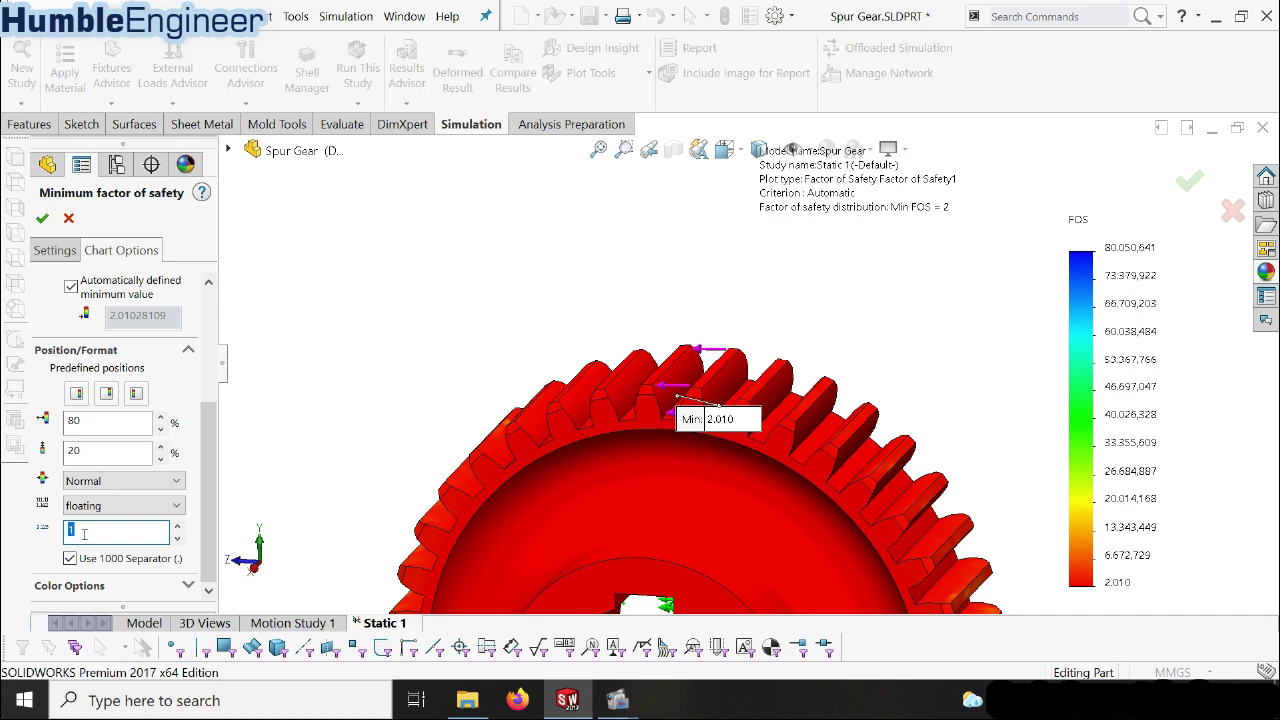
{"action": "left_click", "coordinate": [56, 250]}
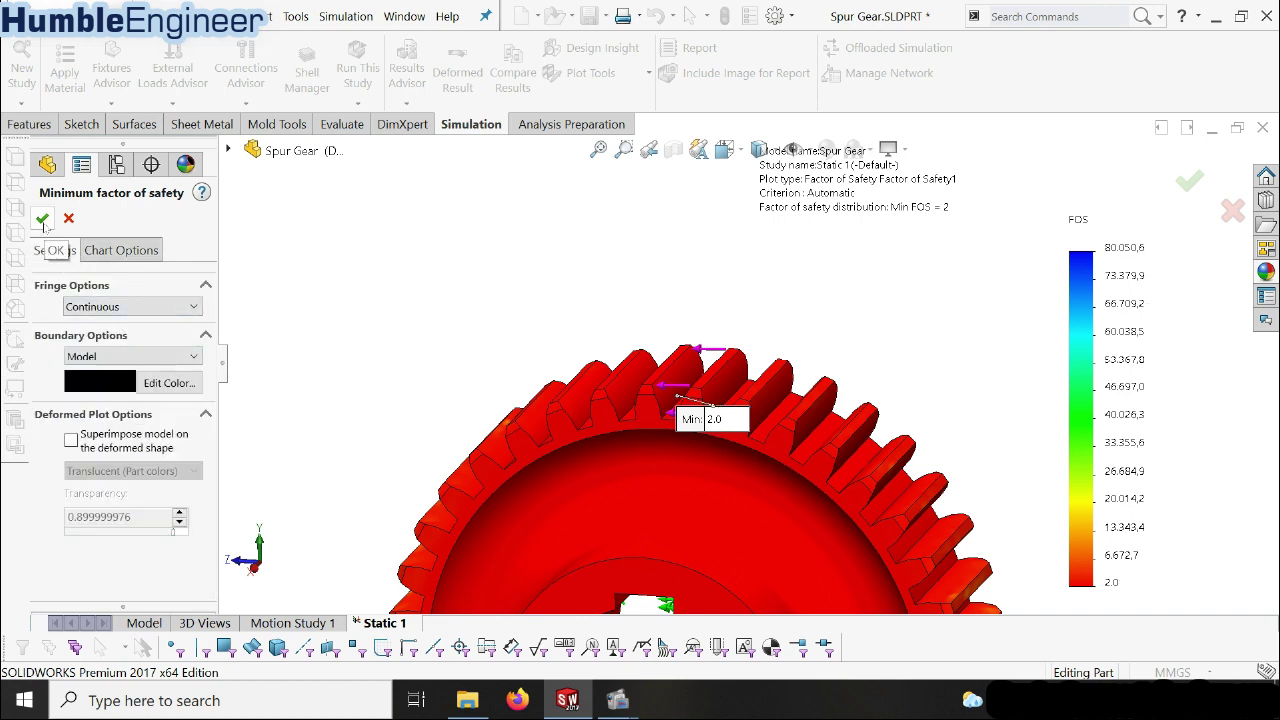
{"action": "left_click", "coordinate": [121, 258]}
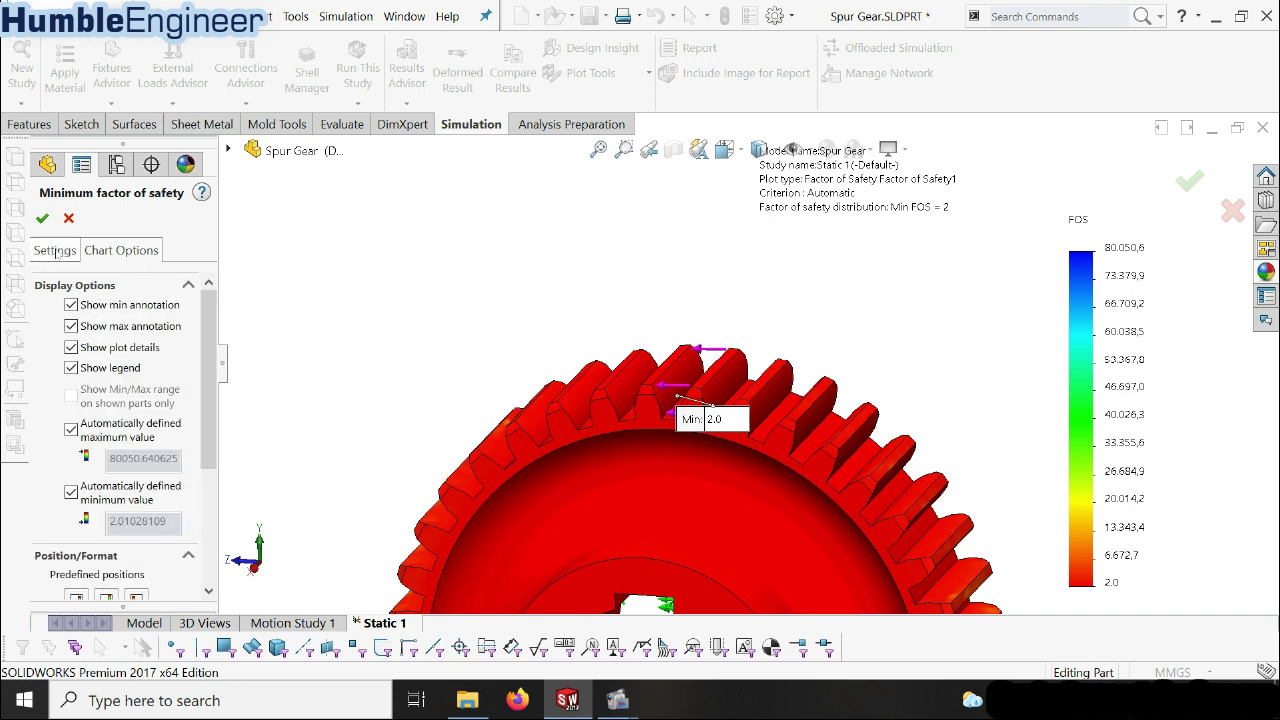
{"action": "left_click", "coordinate": [42, 218]}
{"action": "middle_click_drag", "start_coordinate": [760, 300], "coordinate": [849, 236]}
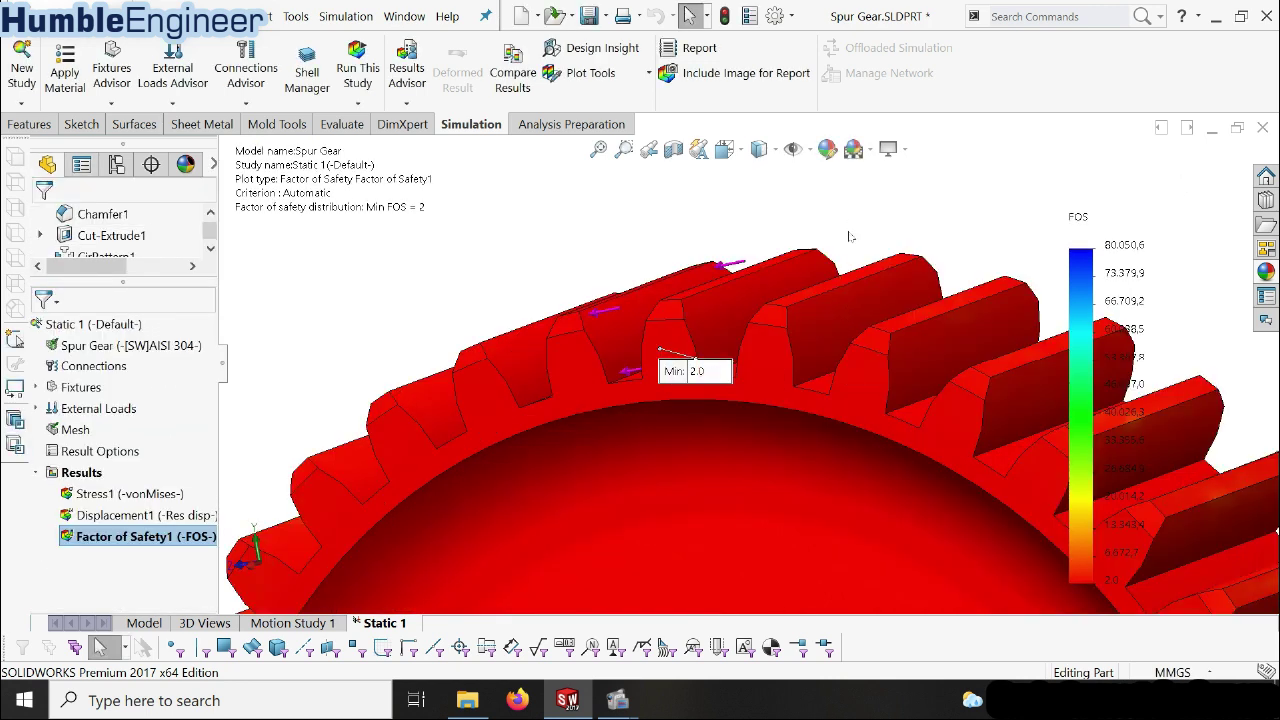
- Turn the gear to face the viewer and move the Min label above the teeth
{"action": "scroll", "coordinate": [868, 240], "scroll_direction": "up", "scroll_amount": 5}
{"action": "mouse_move", "coordinate": [920, 470]}
{"action": "middle_mouse_down"}
{"action": "mouse_move", "coordinate": [936, 528]}
{"action": "mouse_move", "coordinate": [604, 376]}
{"action": "mouse_move", "coordinate": [648, 398]}
{"action": "middle_mouse_up"}
{"action": "scroll", "coordinate": [936, 528], "scroll_direction": "down", "scroll_amount": 3}
{"action": "scroll", "coordinate": [688, 425], "scroll_direction": "up", "scroll_amount": 3}
{"action": "scroll", "coordinate": [688, 425], "scroll_direction": "down", "scroll_amount": 2}
{"action": "left_click_drag", "start_coordinate": [648, 398], "coordinate": [664, 266]}
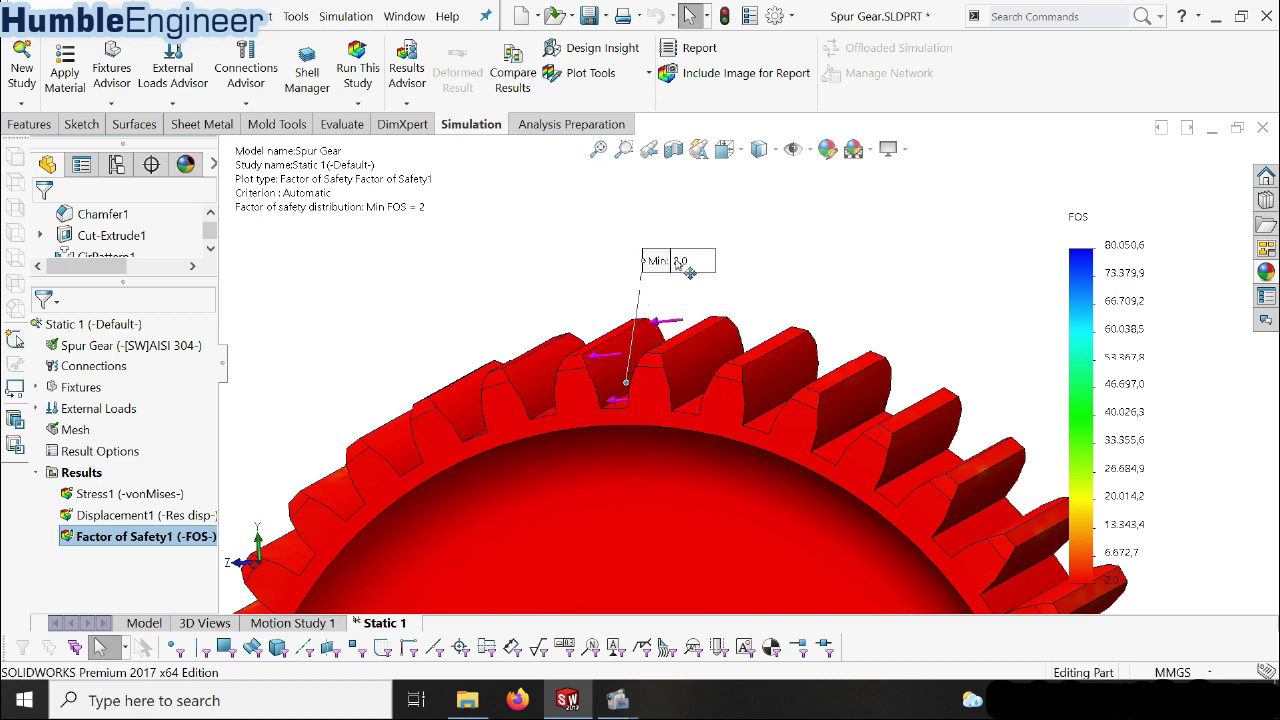
{"action": "scroll", "coordinate": [787, 300], "scroll_direction": "up", "scroll_amount": 2}
{"action": "scroll", "coordinate": [787, 300], "scroll_direction": "up", "scroll_amount": 1}
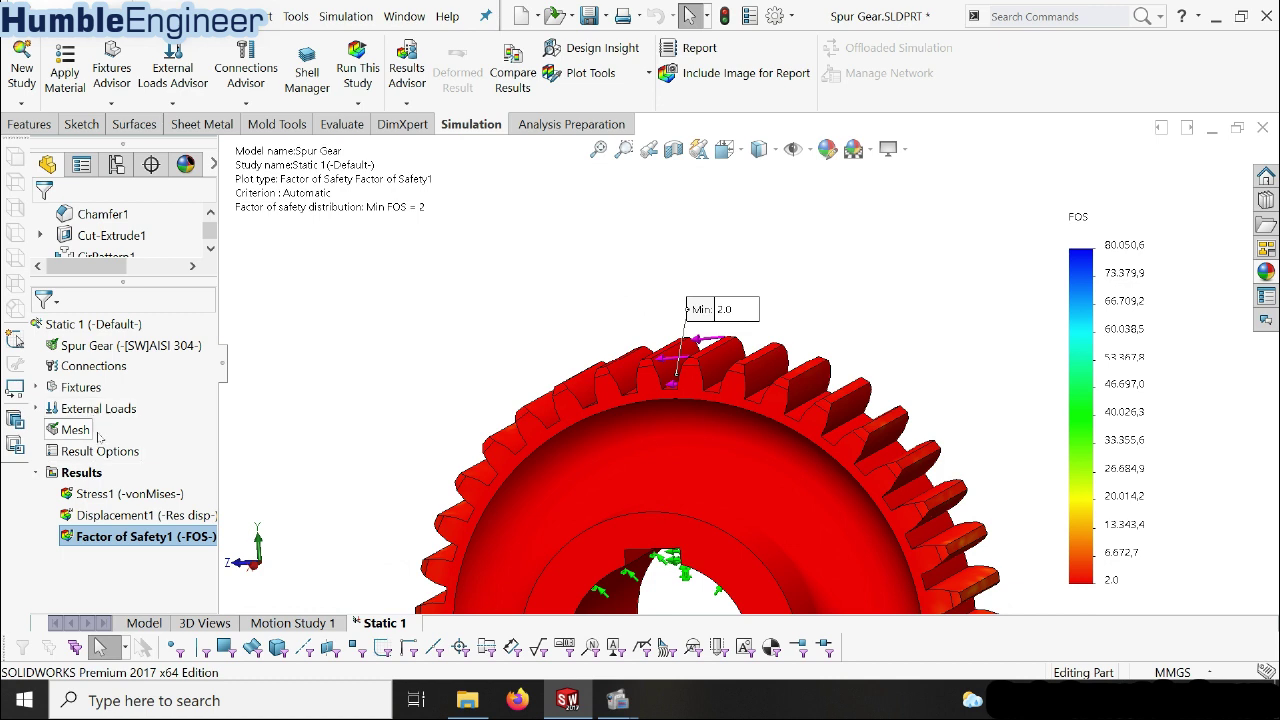
- Show Stress1, expand External Loads, and place the Max 103 label above the loaded tooth
{"action": "double_click", "coordinate": [112, 494]}
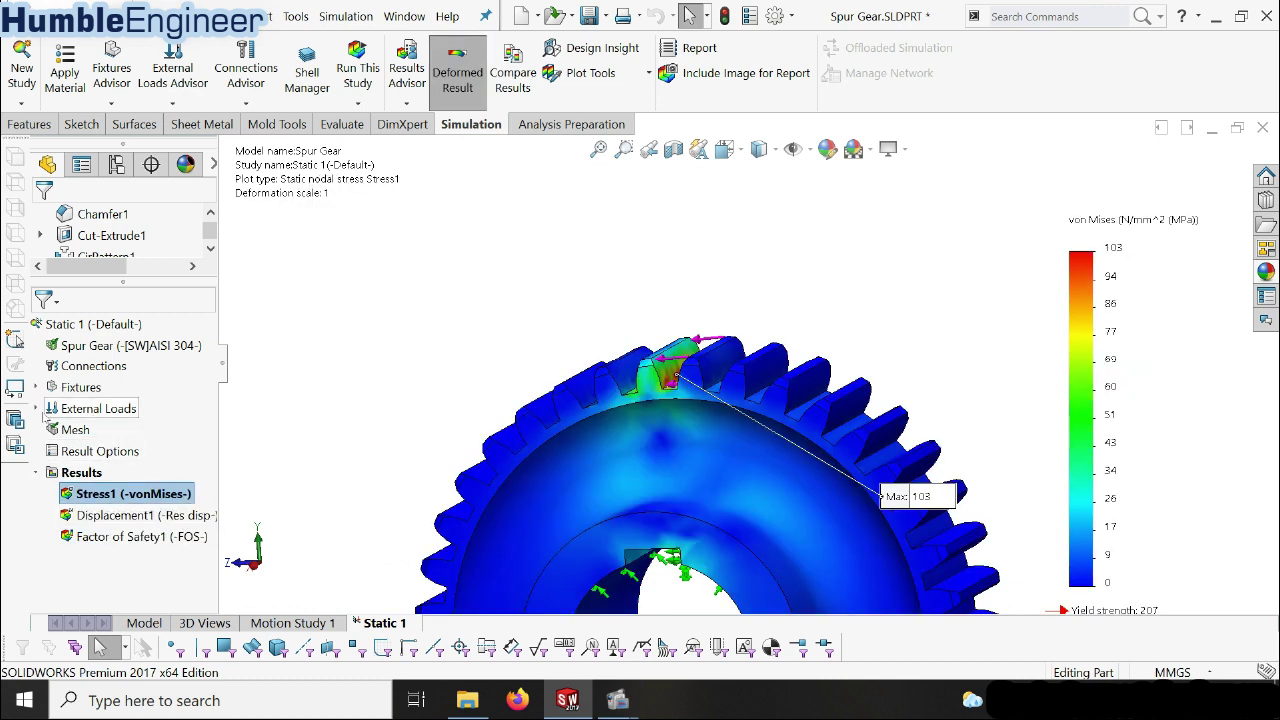
{"action": "left_click", "coordinate": [36, 409]}
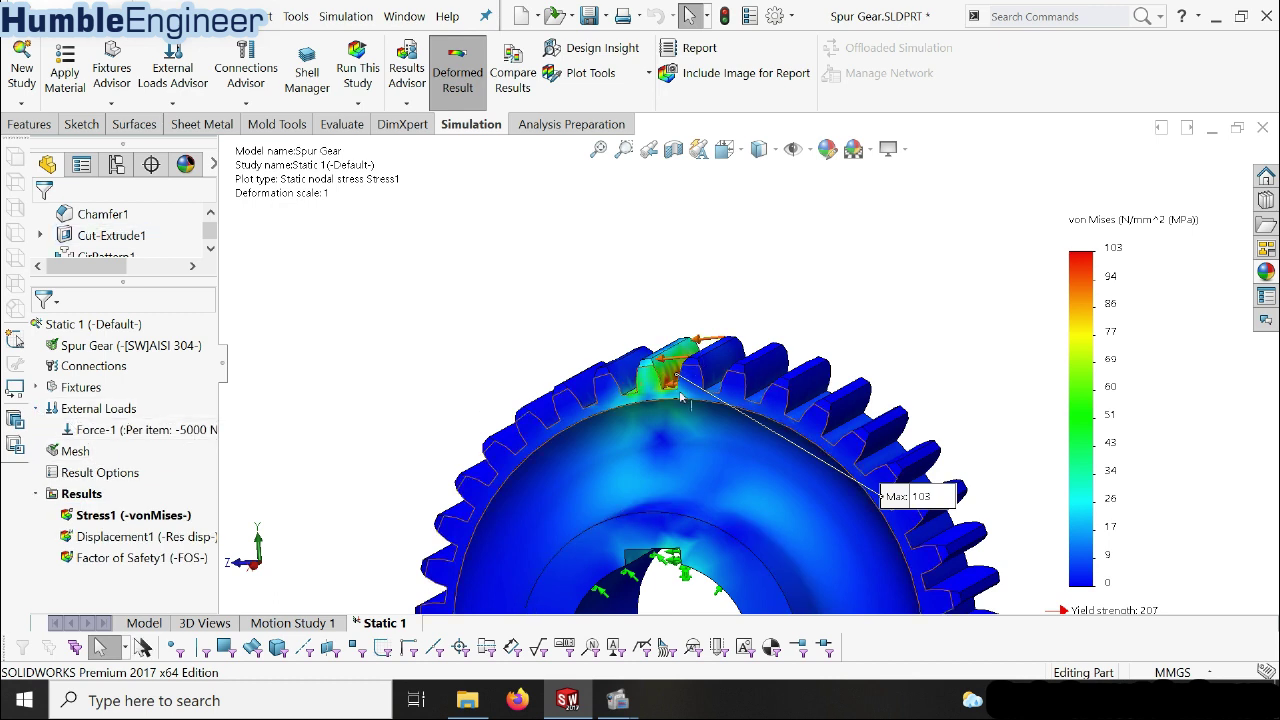
{"action": "left_click_drag", "start_coordinate": [895, 496], "coordinate": [620, 233]}
- Edit Force-1, selecting its 5000 N value to replace it with 12000 N
{"action": "right_click", "coordinate": [130, 430]}
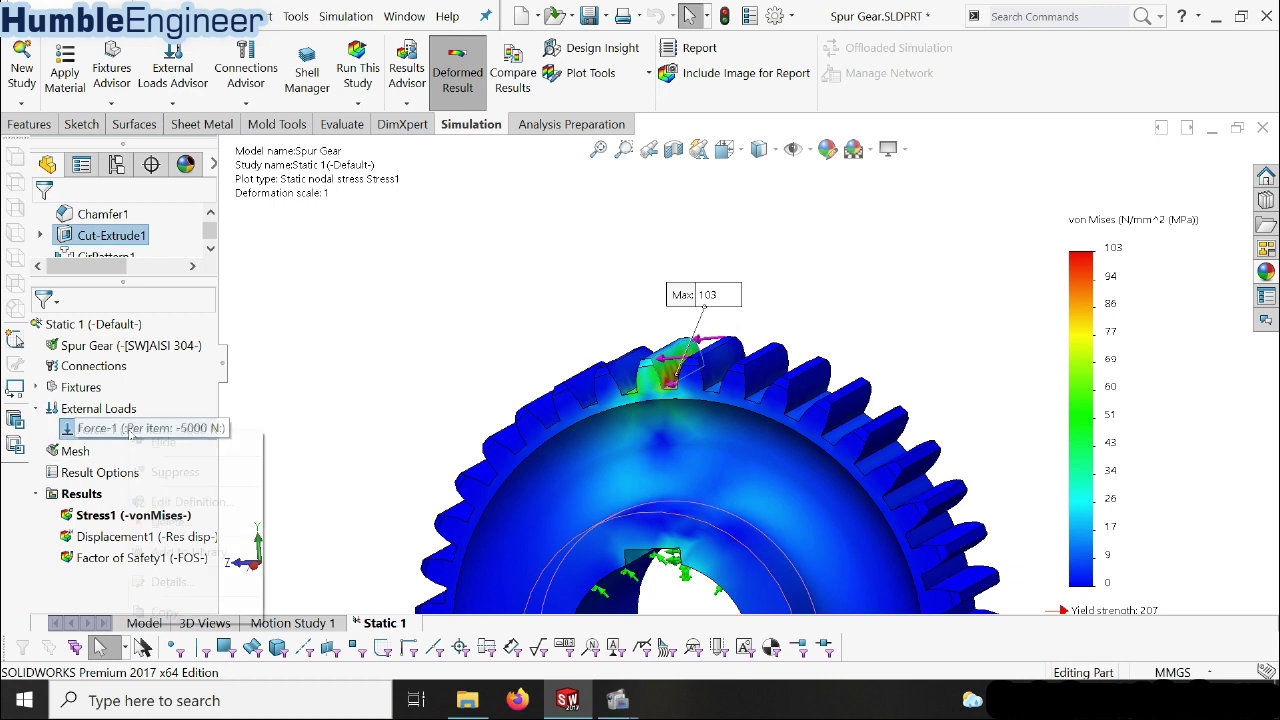
{"action": "left_click", "coordinate": [182, 501]}
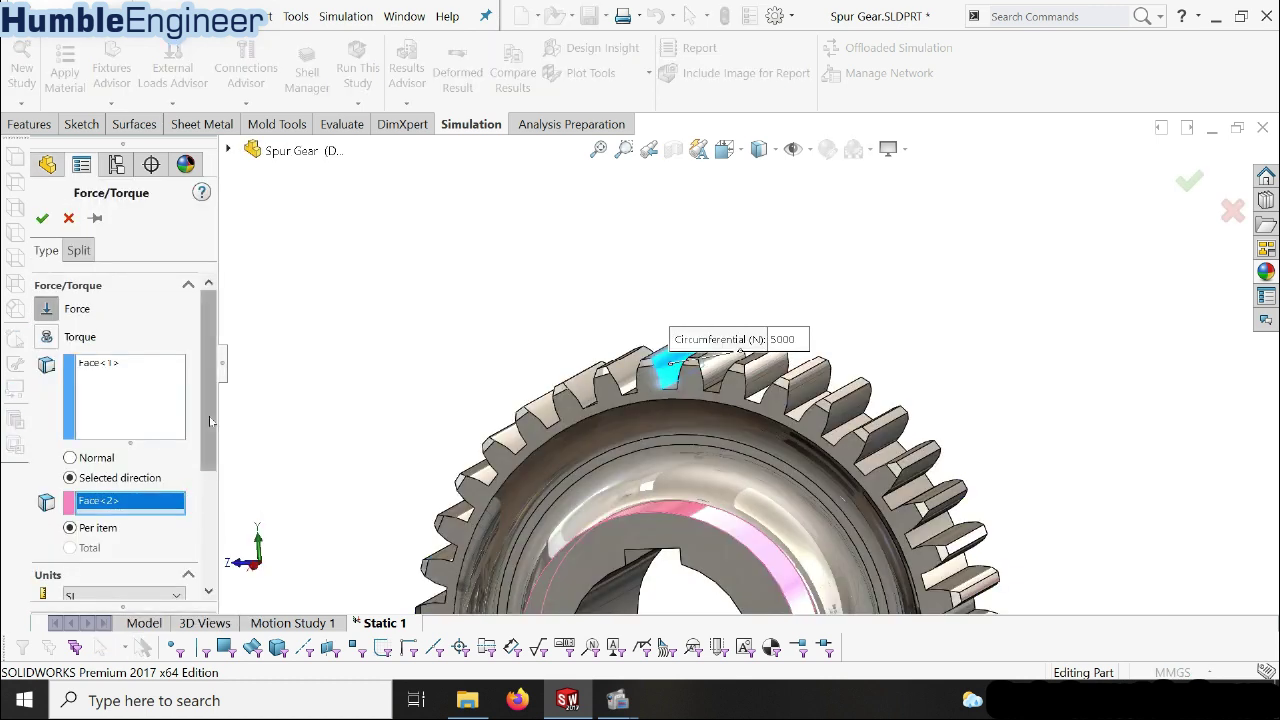
{"action": "scroll", "coordinate": [150, 500], "scroll_direction": "down", "scroll_amount": 3}
{"action": "scroll", "coordinate": [128, 500], "scroll_direction": "down", "scroll_amount": 3}
{"action": "double_click", "coordinate": [80, 493]}
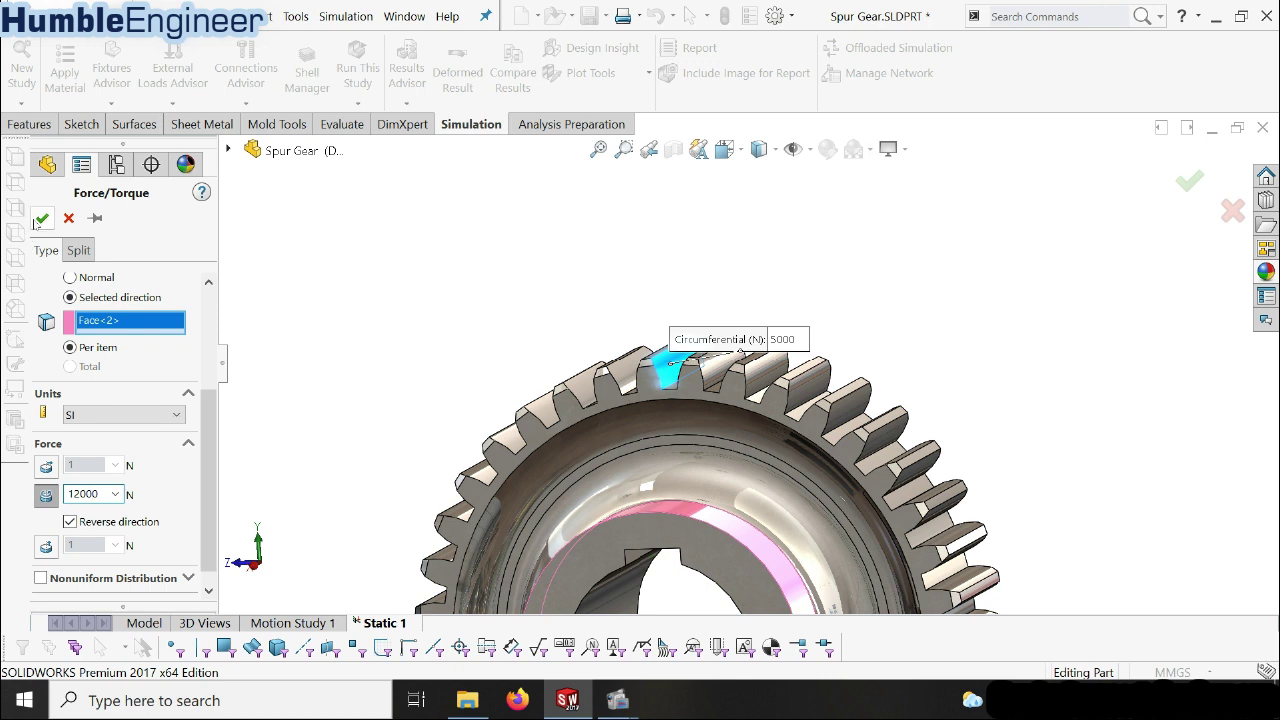
- Rerun the Static 1 study under the 12000 N force
{"action": "right_click", "coordinate": [112, 322]}
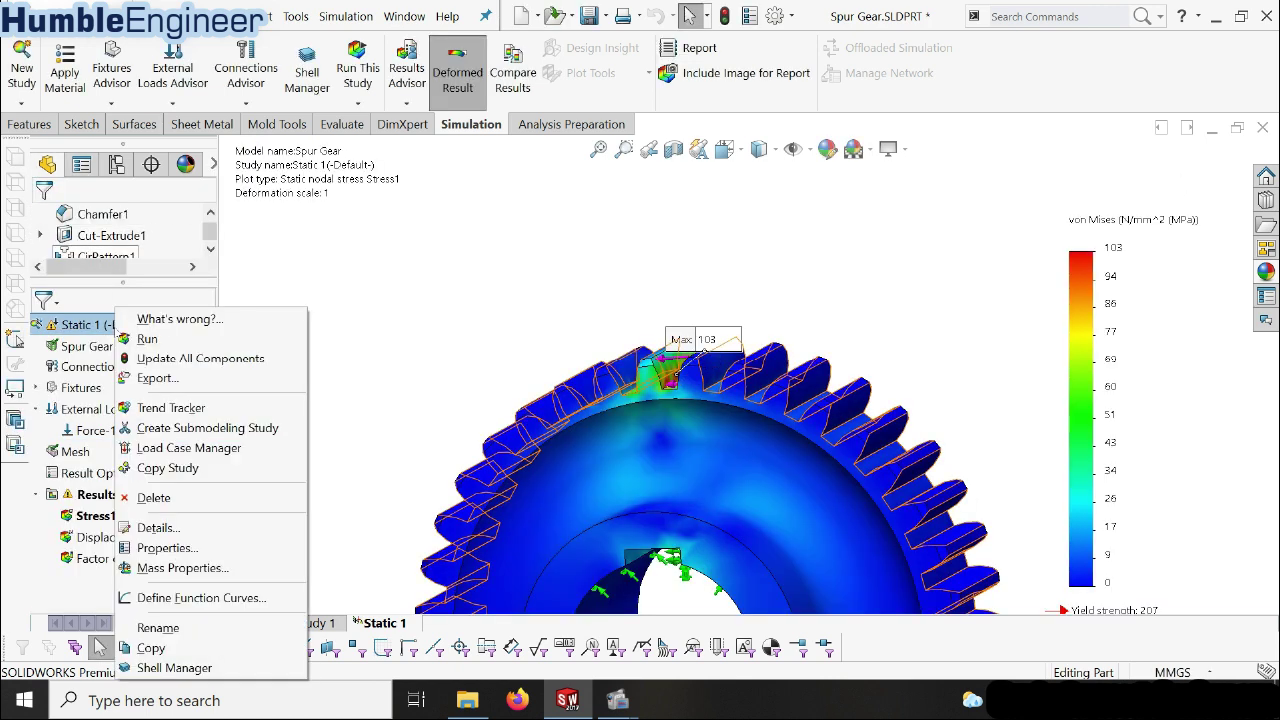
{"action": "left_click", "coordinate": [145, 339]}
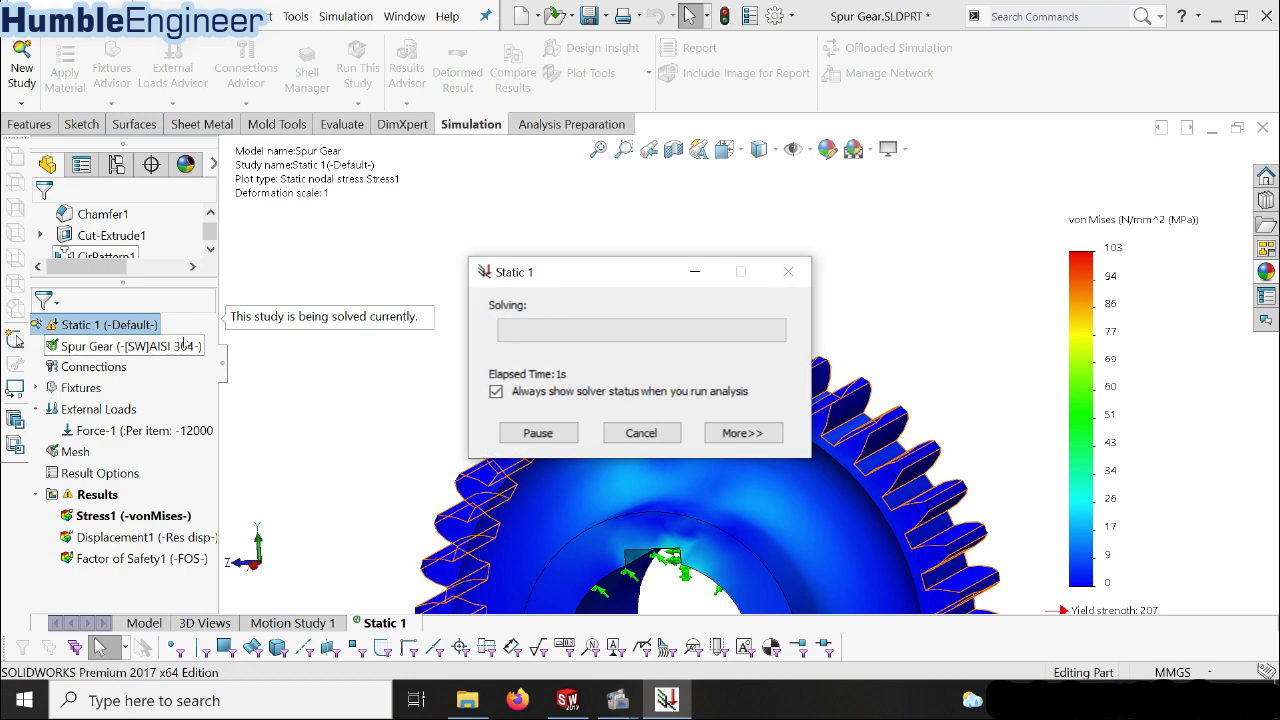
{"action": "left_click_drag", "start_coordinate": [633, 263], "coordinate": [342, 207]}
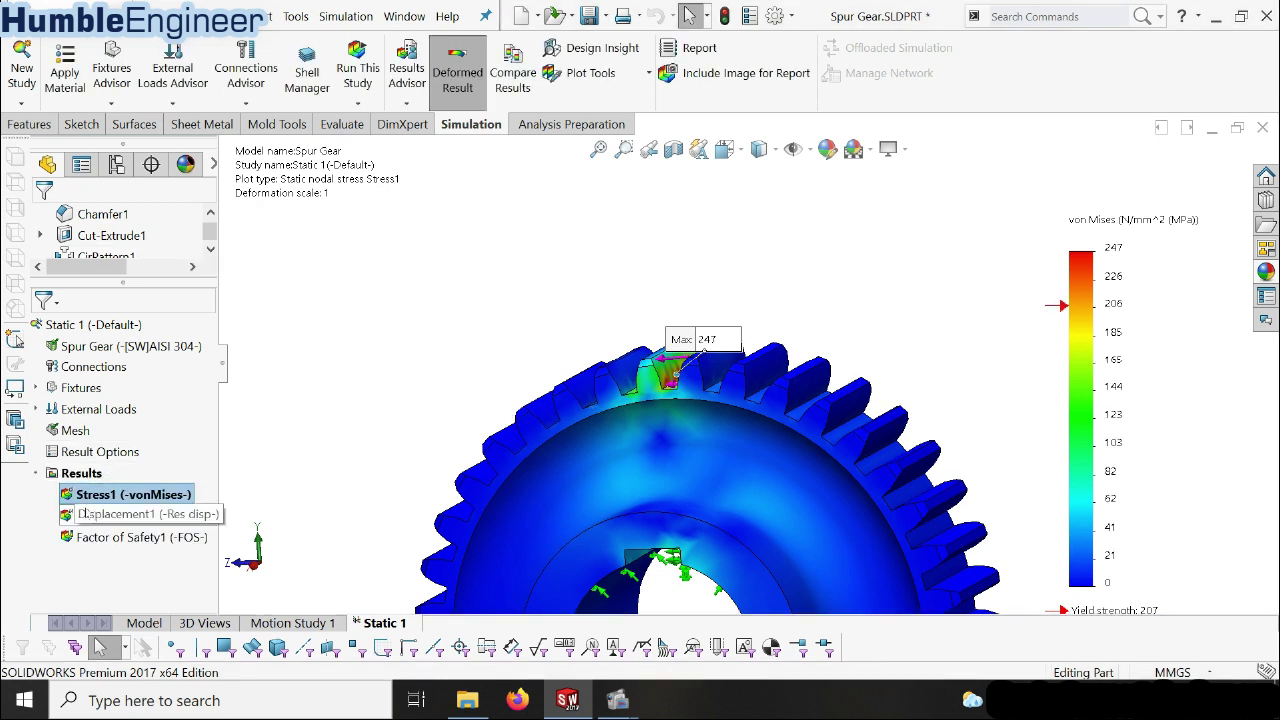
- Inspect the max-stress tooth, now peaking at 247 MPa, and return to the Front view
{"action": "left_click", "coordinate": [36, 410]}
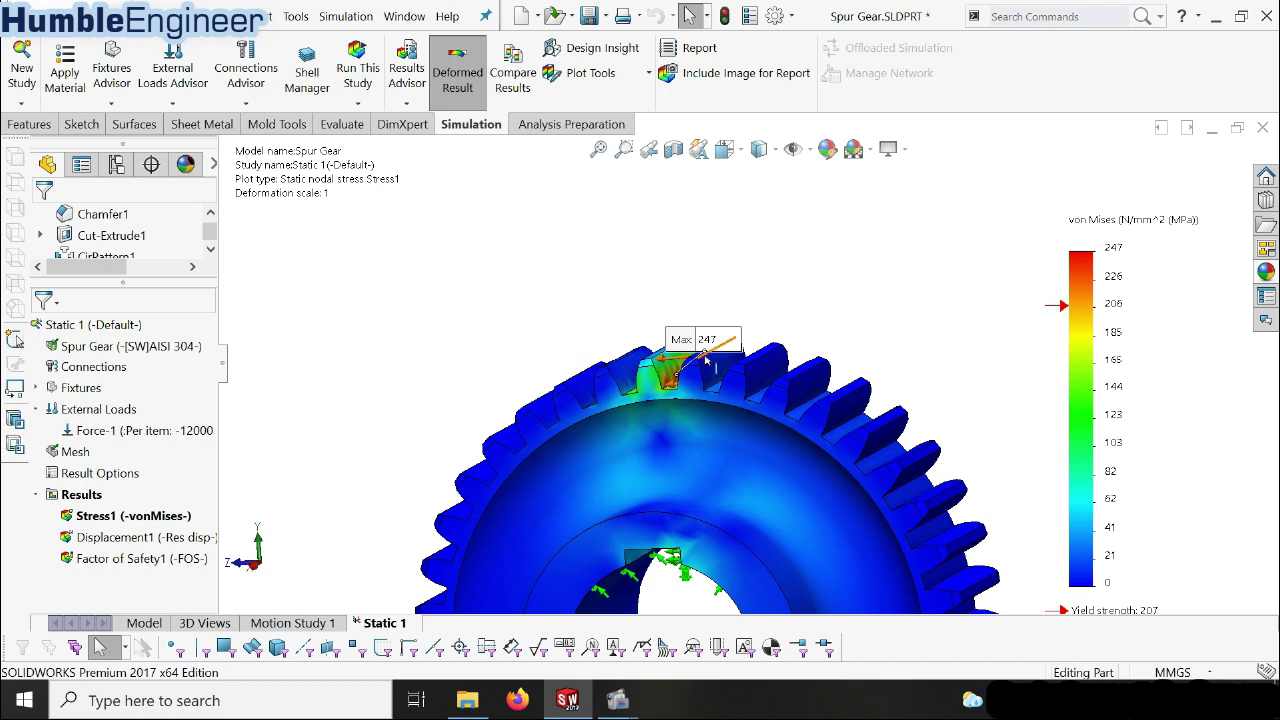
{"action": "scroll", "coordinate": [675, 308], "scroll_direction": "down", "scroll_amount": 2}
{"action": "scroll", "coordinate": [675, 308], "scroll_direction": "down", "scroll_amount": 2}
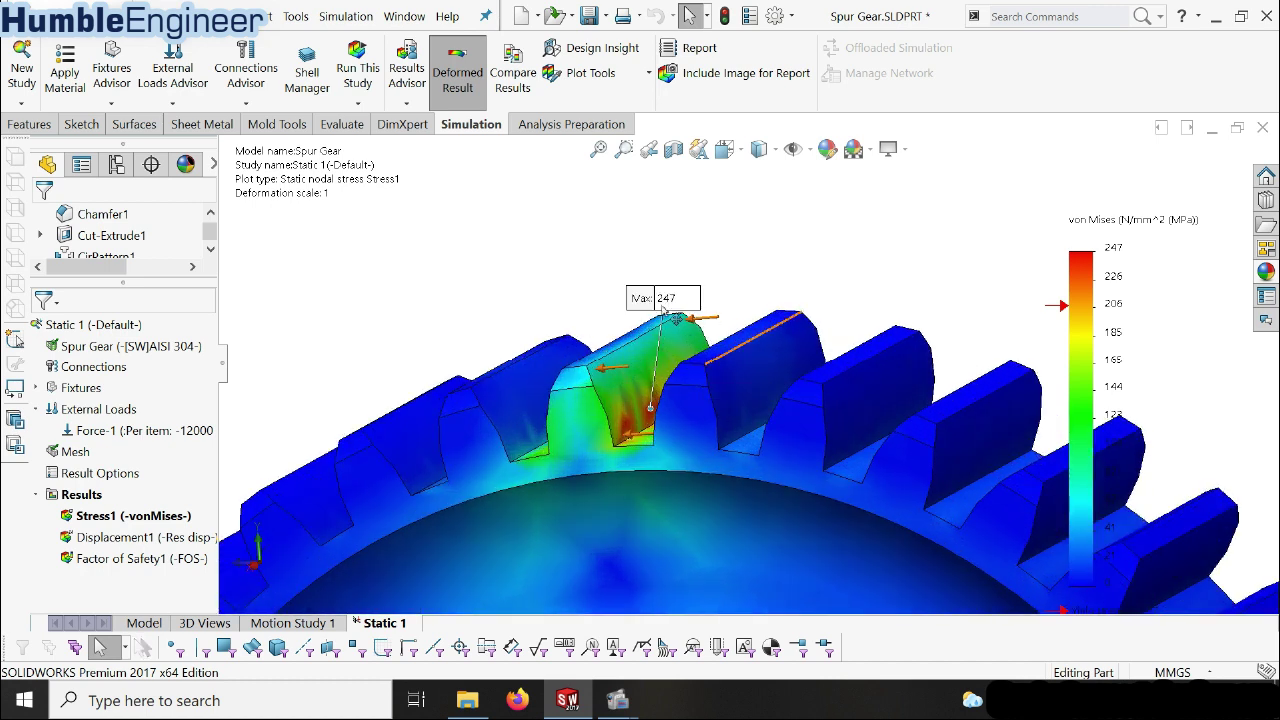
{"action": "middle_click_drag", "start_coordinate": [655, 412], "coordinate": [640, 418]}
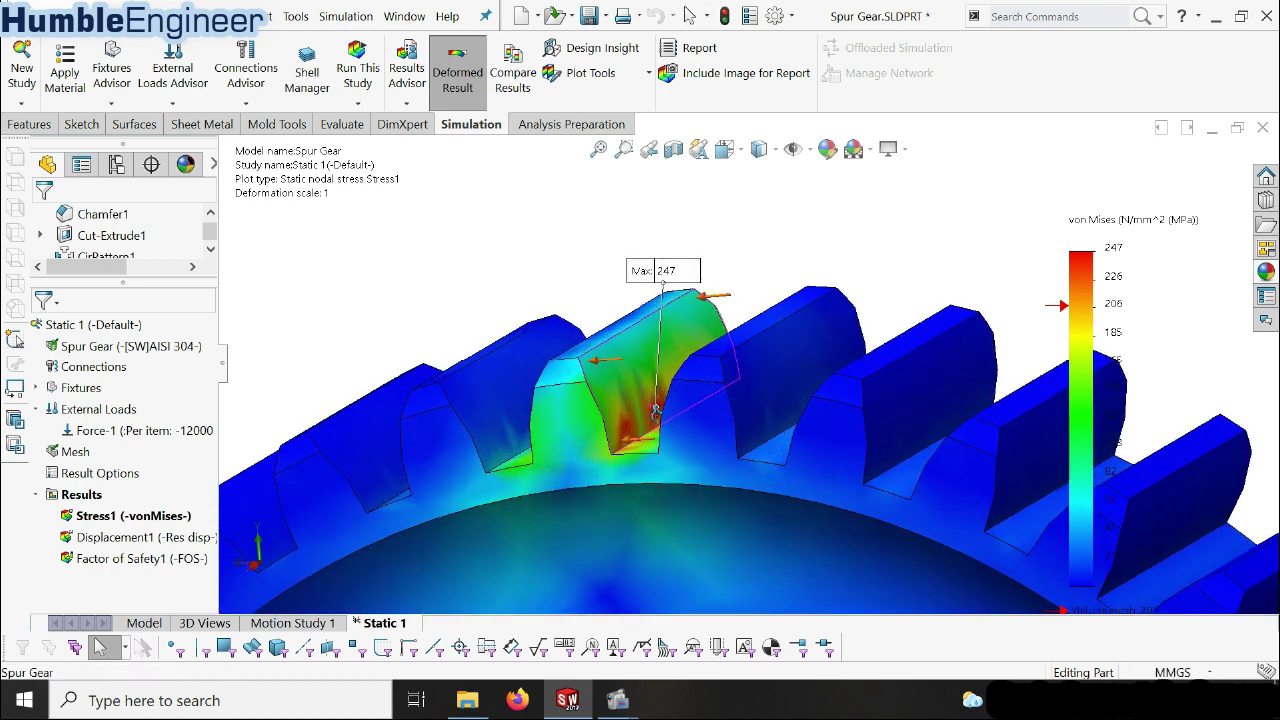
{"action": "key", "text": "ctrl+4"}
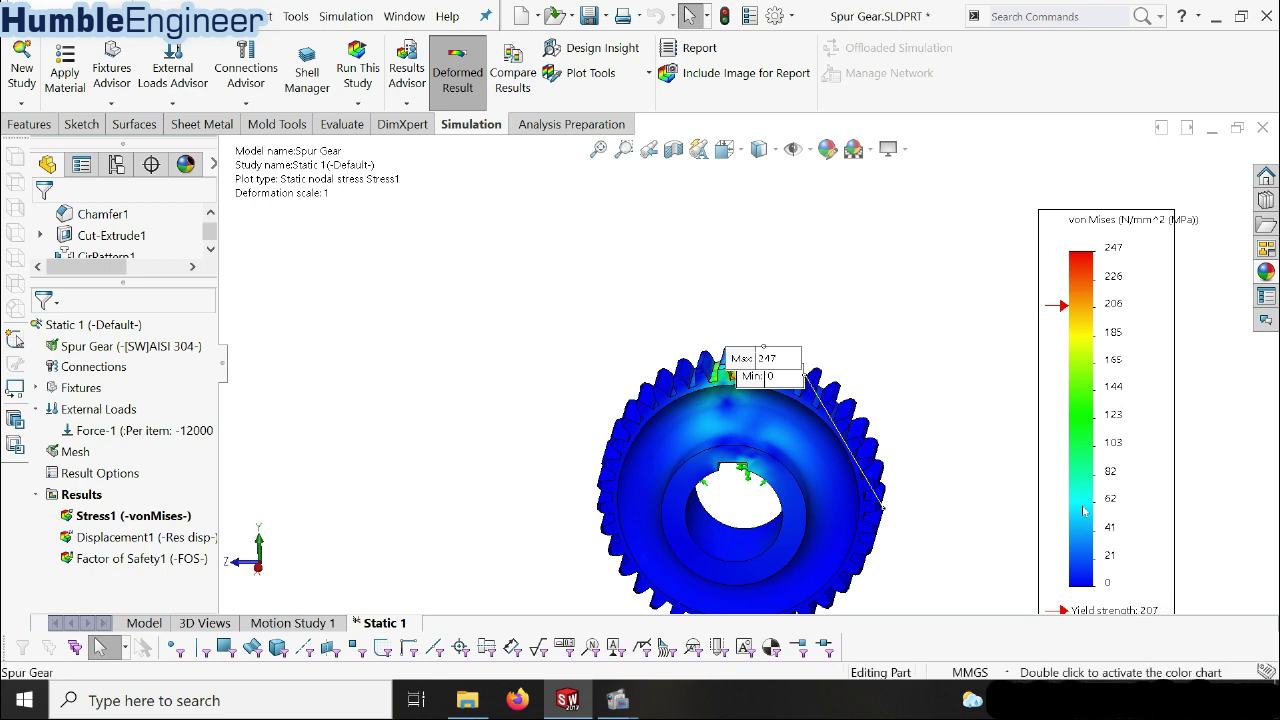
{"action": "scroll", "coordinate": [760, 415], "scroll_direction": "down", "scroll_amount": 3}
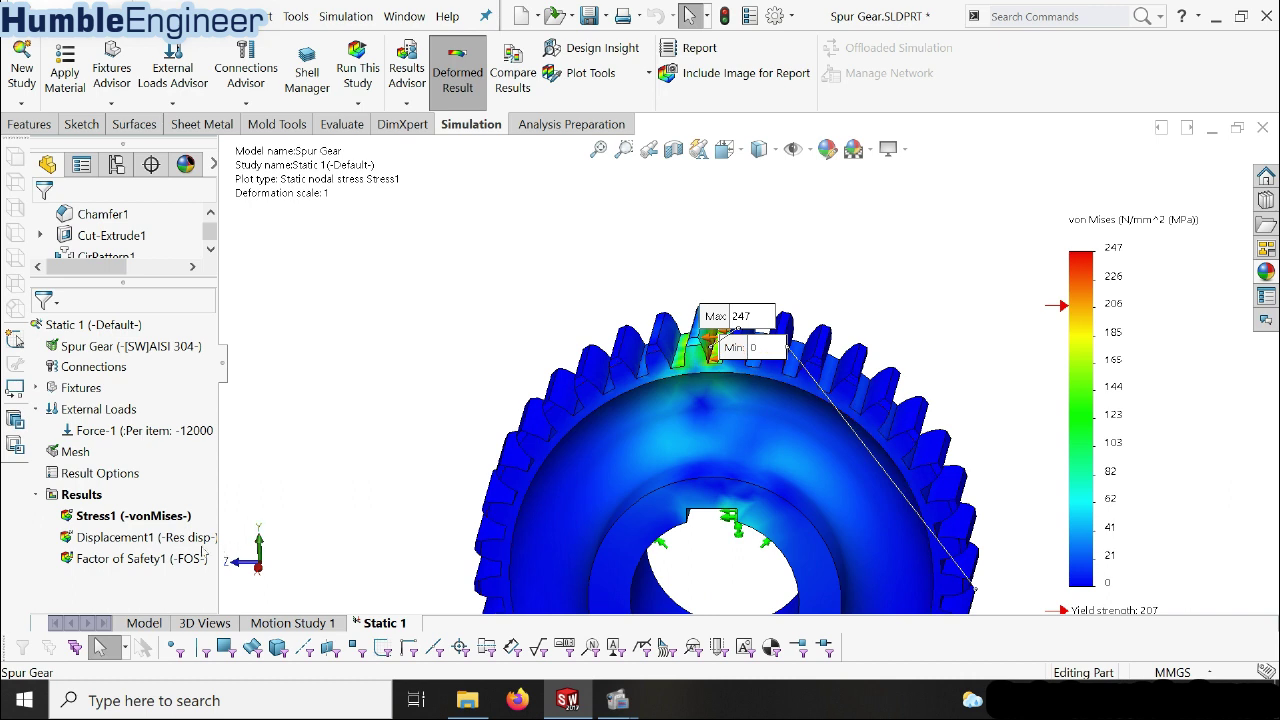
- Show the Displacement1 plot with its 0.038 mm maximum
{"action": "double_click", "coordinate": [178, 537]}
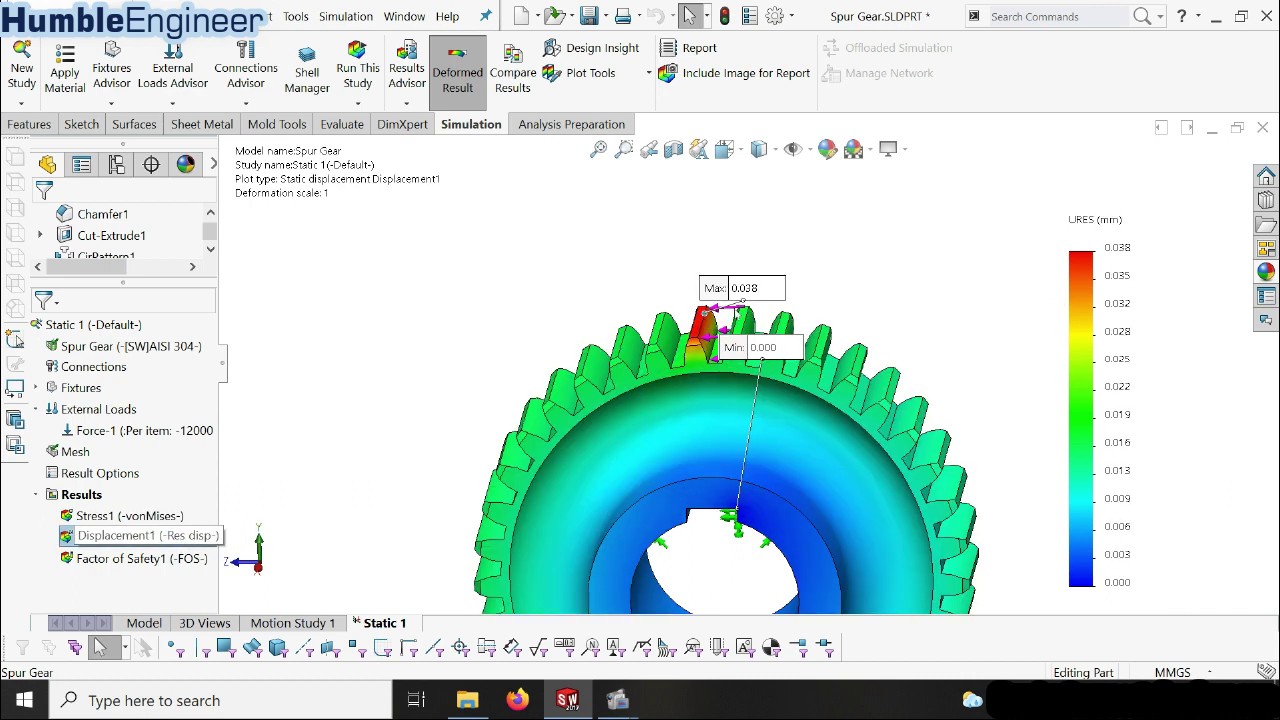
{"action": "scroll", "coordinate": [740, 298], "scroll_direction": "down", "scroll_amount": 2}
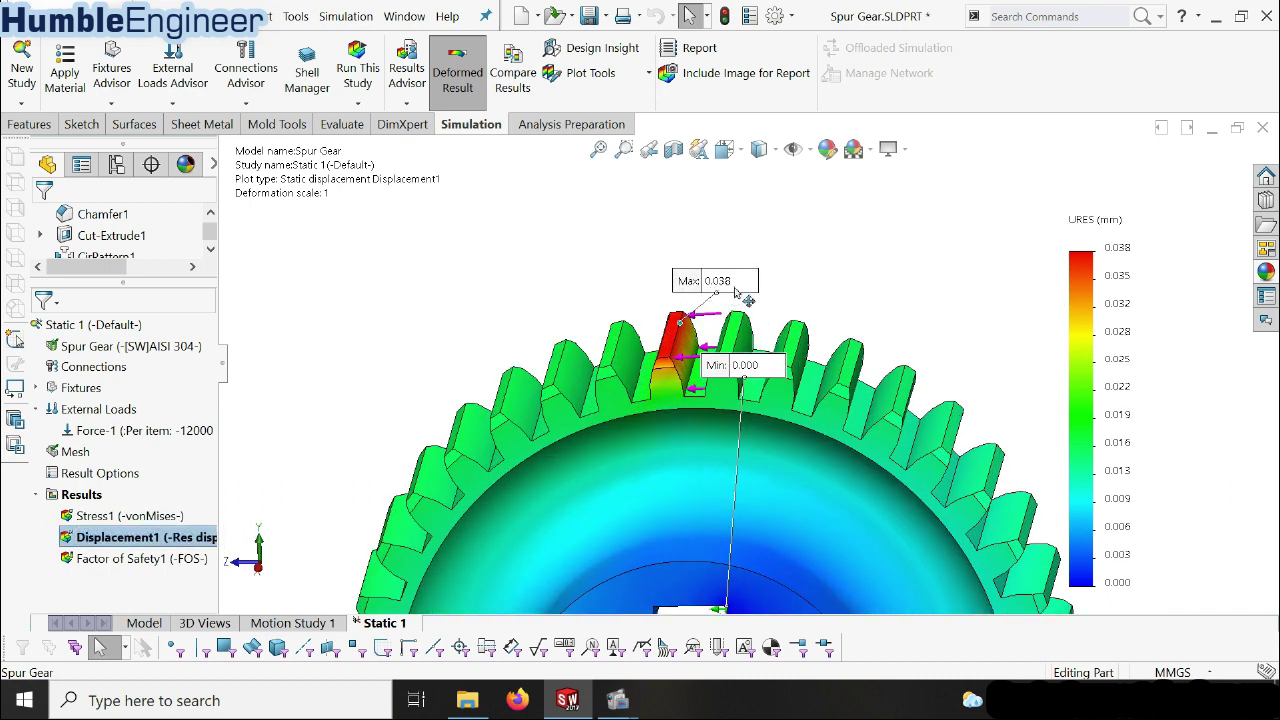
{"action": "scroll", "coordinate": [748, 358], "scroll_direction": "up", "scroll_amount": 3}
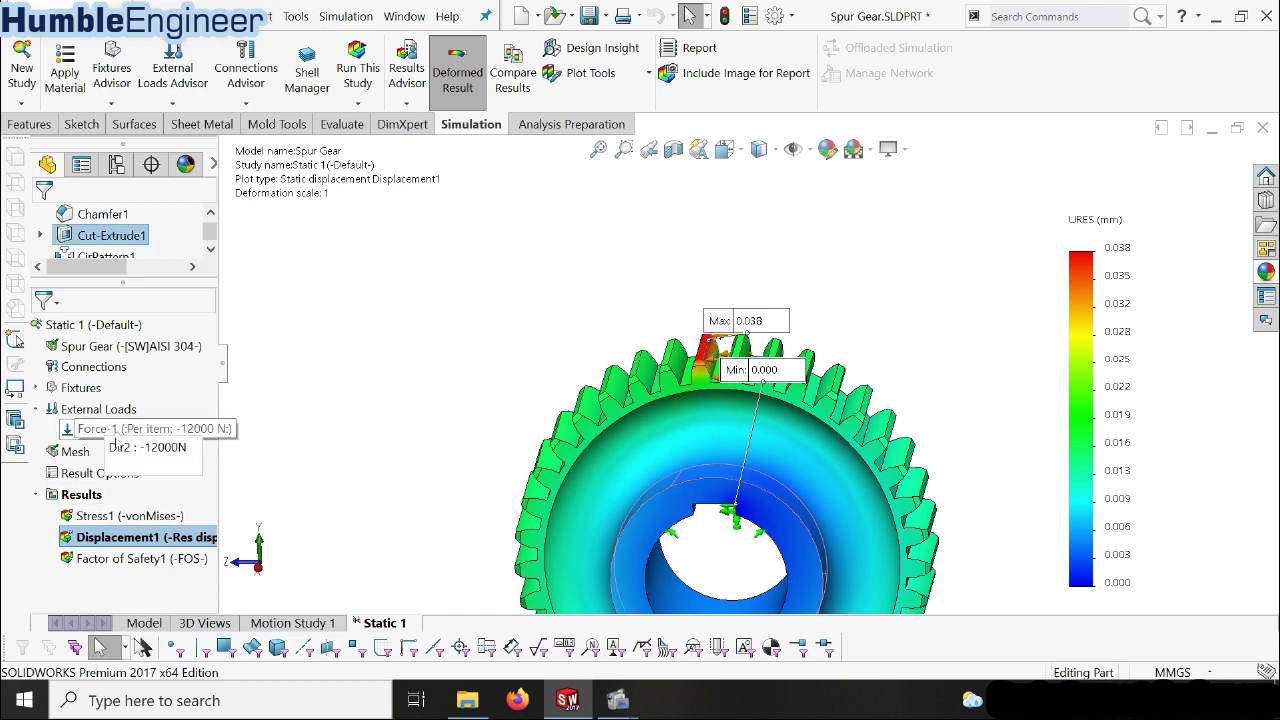
- Review the Stress1 von Mises plot on the tooth tops, then return to the part model
{"action": "double_click", "coordinate": [118, 514]}
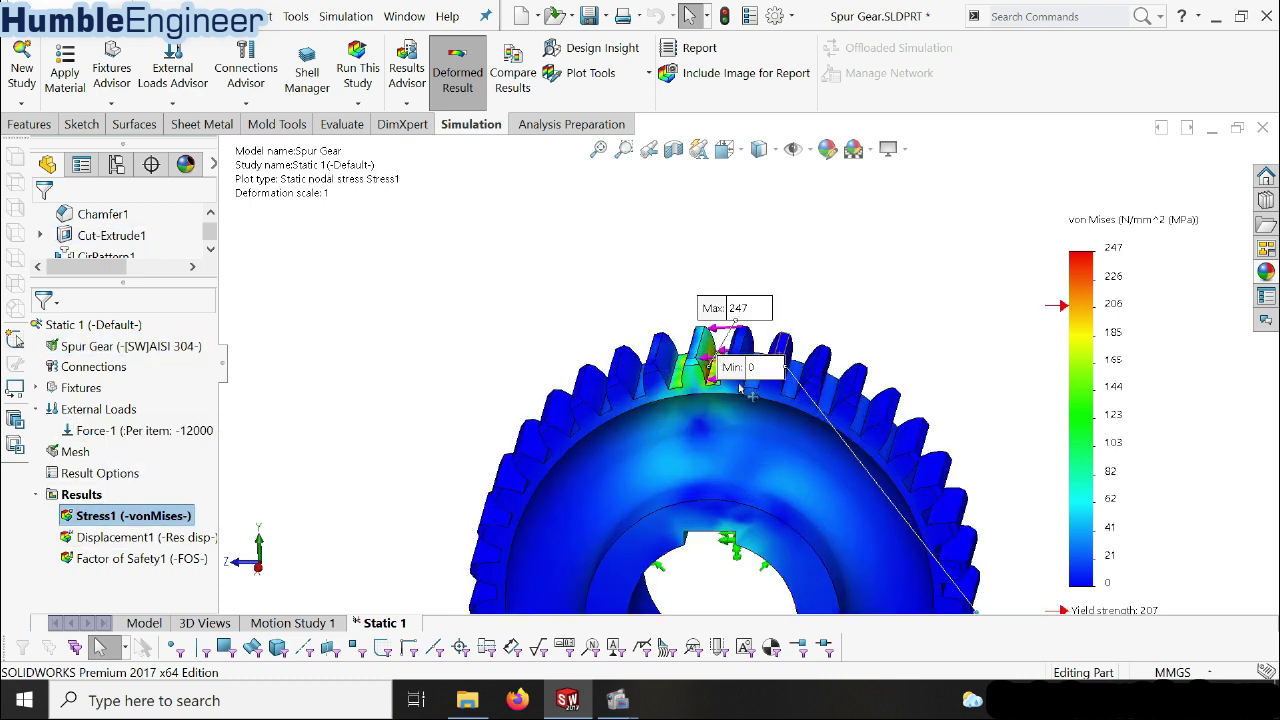
{"action": "scroll", "coordinate": [700, 400], "scroll_direction": "down", "scroll_amount": 5}
{"action": "mouse_move", "coordinate": [690, 370]}
{"action": "middle_mouse_down"}
{"action": "mouse_move", "coordinate": [691, 403]}
{"action": "mouse_move", "coordinate": [730, 250]}
{"action": "middle_mouse_up"}
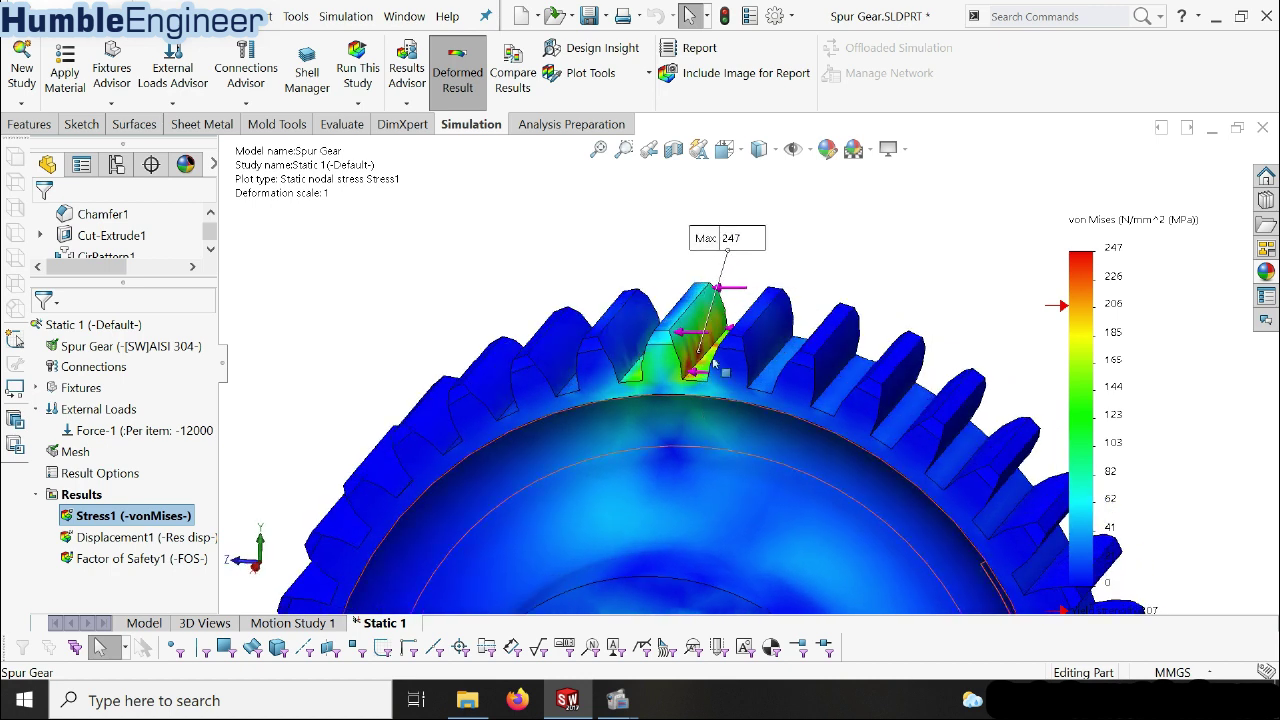
{"action": "left_click", "coordinate": [144, 623]}
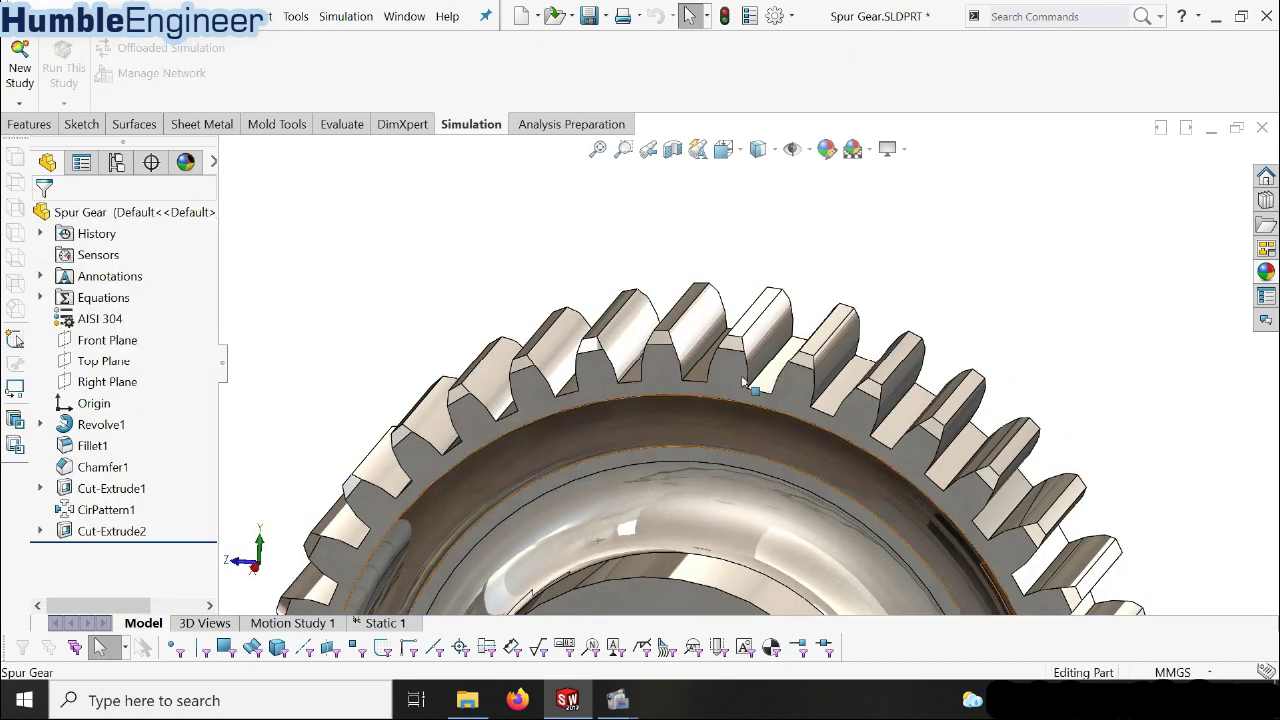
- Start a fillet and select six tooth root edges around the gear
{"action": "left_click", "coordinate": [12, 126]}
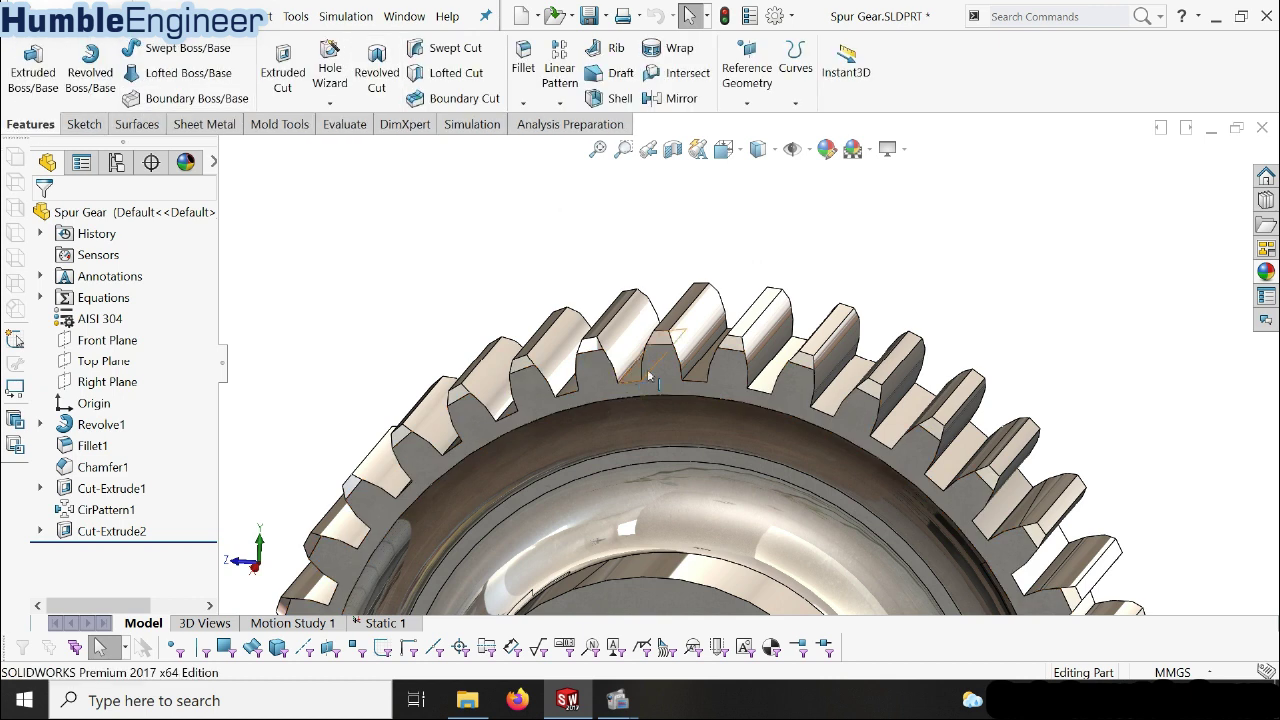
{"action": "left_click", "coordinate": [523, 60]}
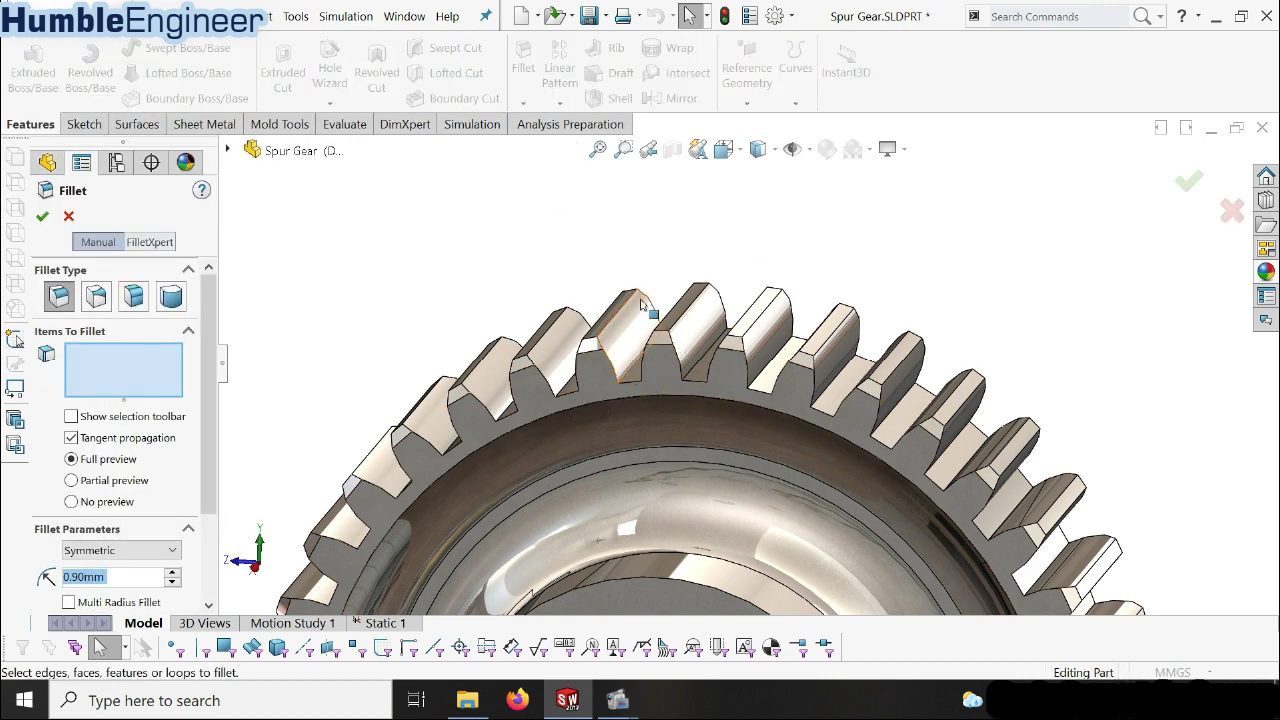
{"action": "scroll", "coordinate": [691, 361], "scroll_direction": "down", "scroll_amount": 2}
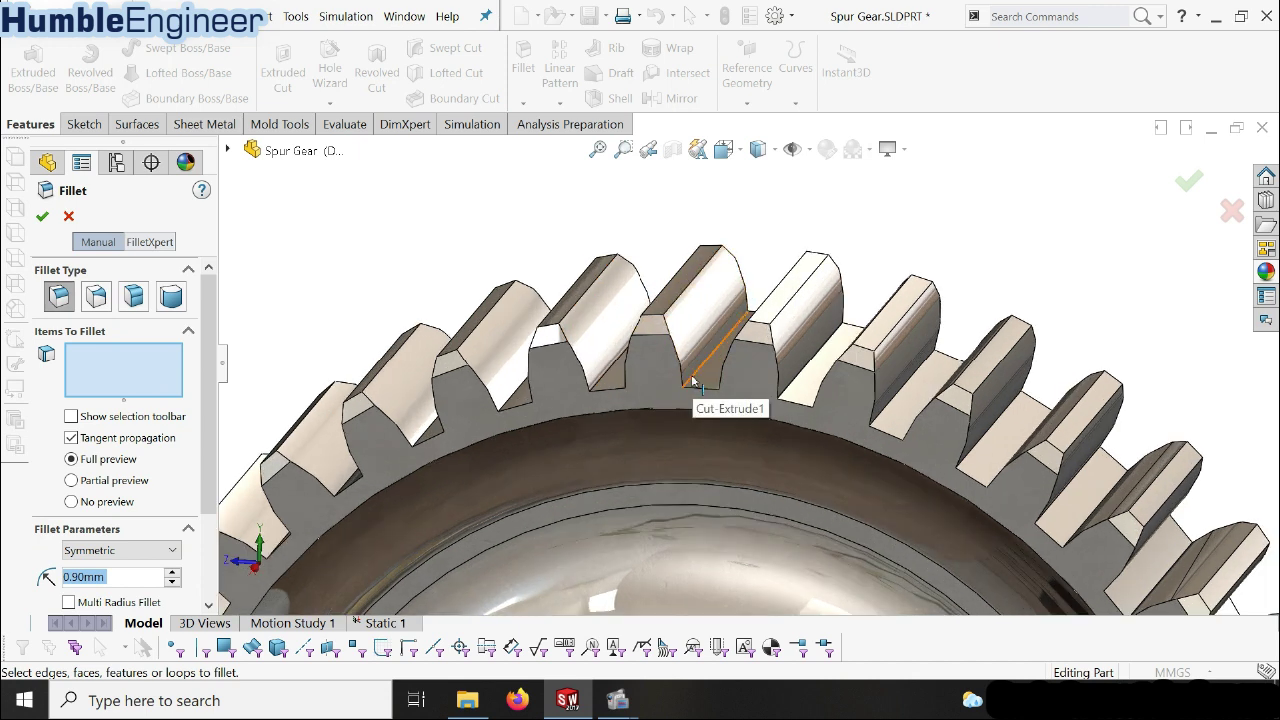
{"action": "left_click", "coordinate": [691, 381]}
{"action": "middle_click_drag", "start_coordinate": [691, 381], "coordinate": [612, 375]}
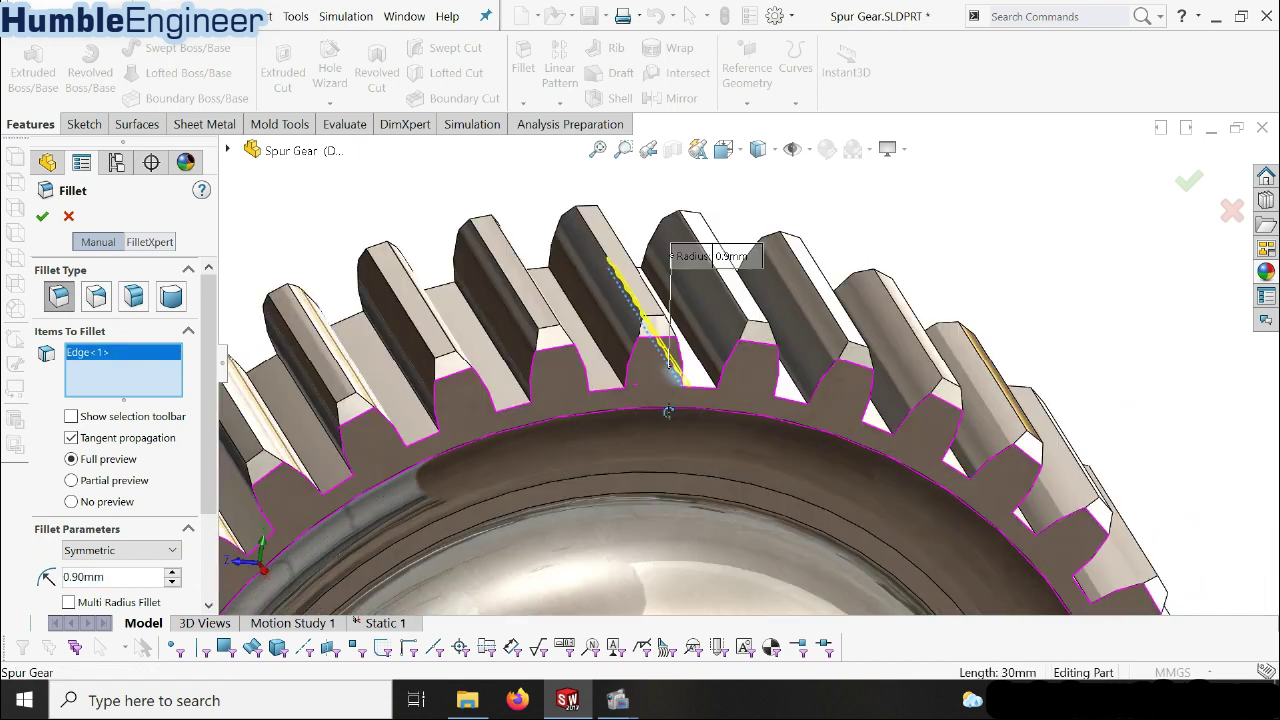
{"action": "left_click", "coordinate": [612, 375]}
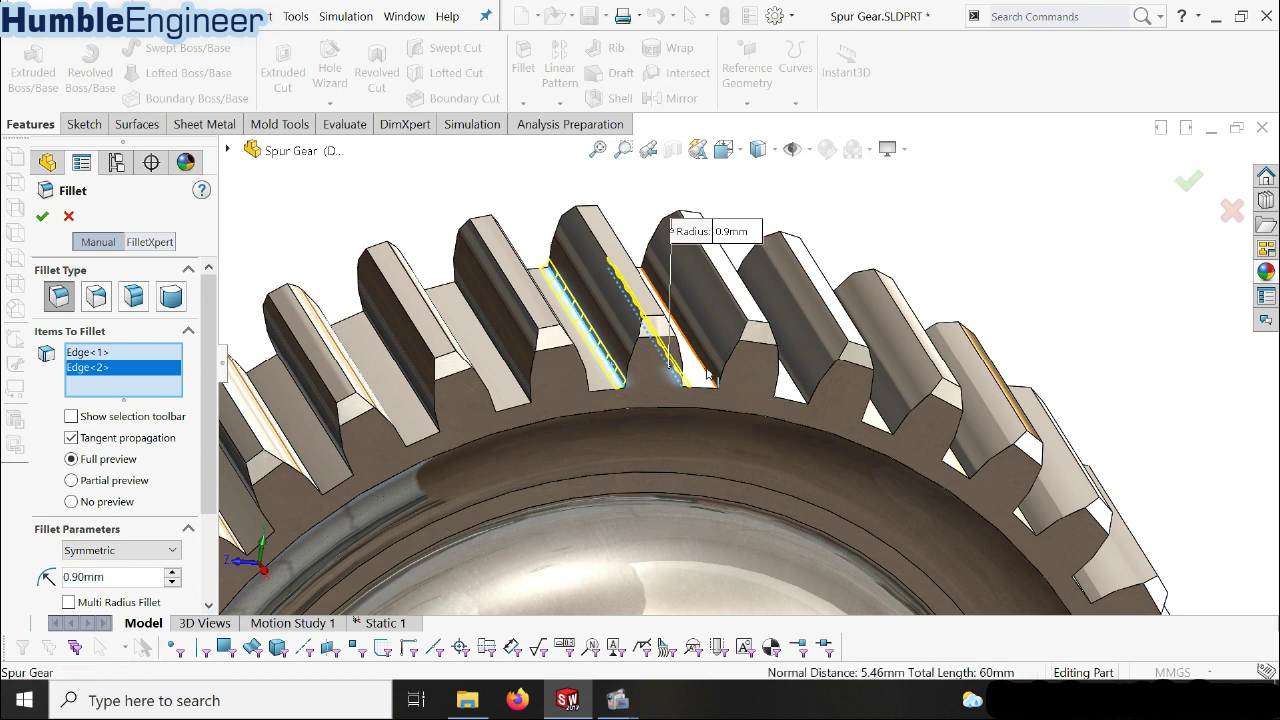
{"action": "left_click", "coordinate": [707, 375]}
{"action": "middle_click_drag", "start_coordinate": [707, 375], "coordinate": [803, 392]}
{"action": "left_click", "coordinate": [779, 395]}
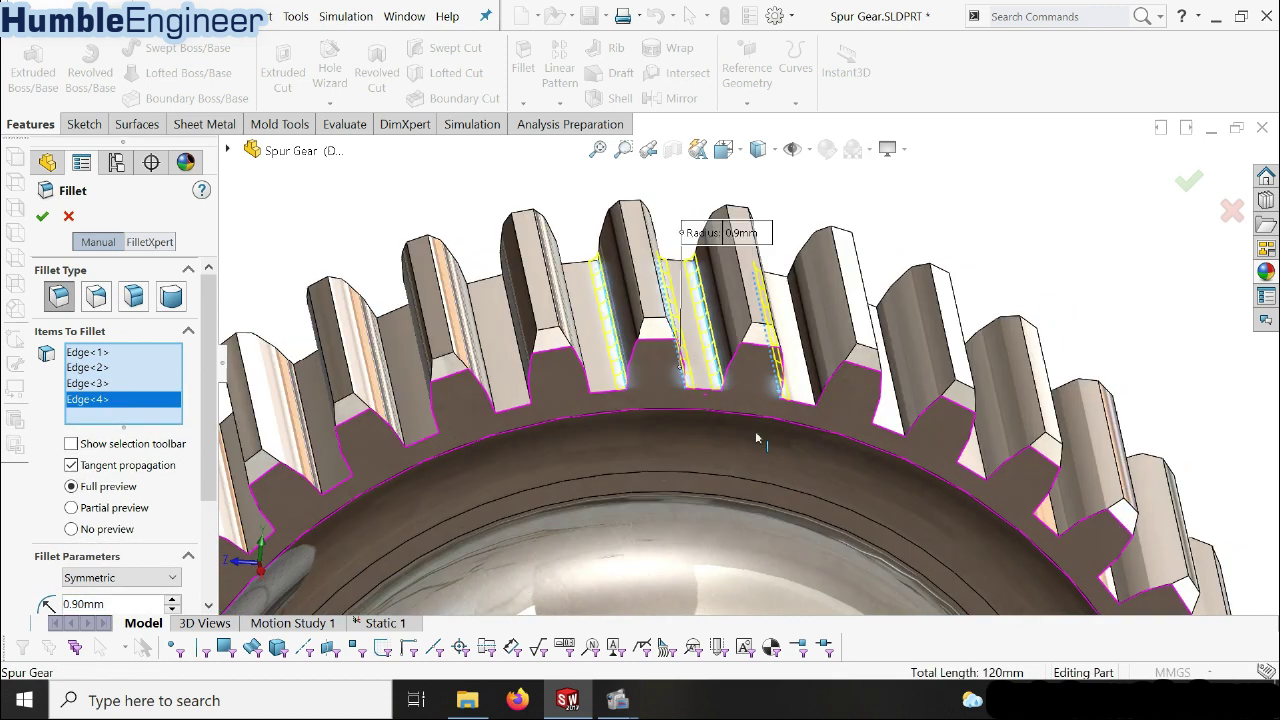
{"action": "left_click", "coordinate": [806, 395]}
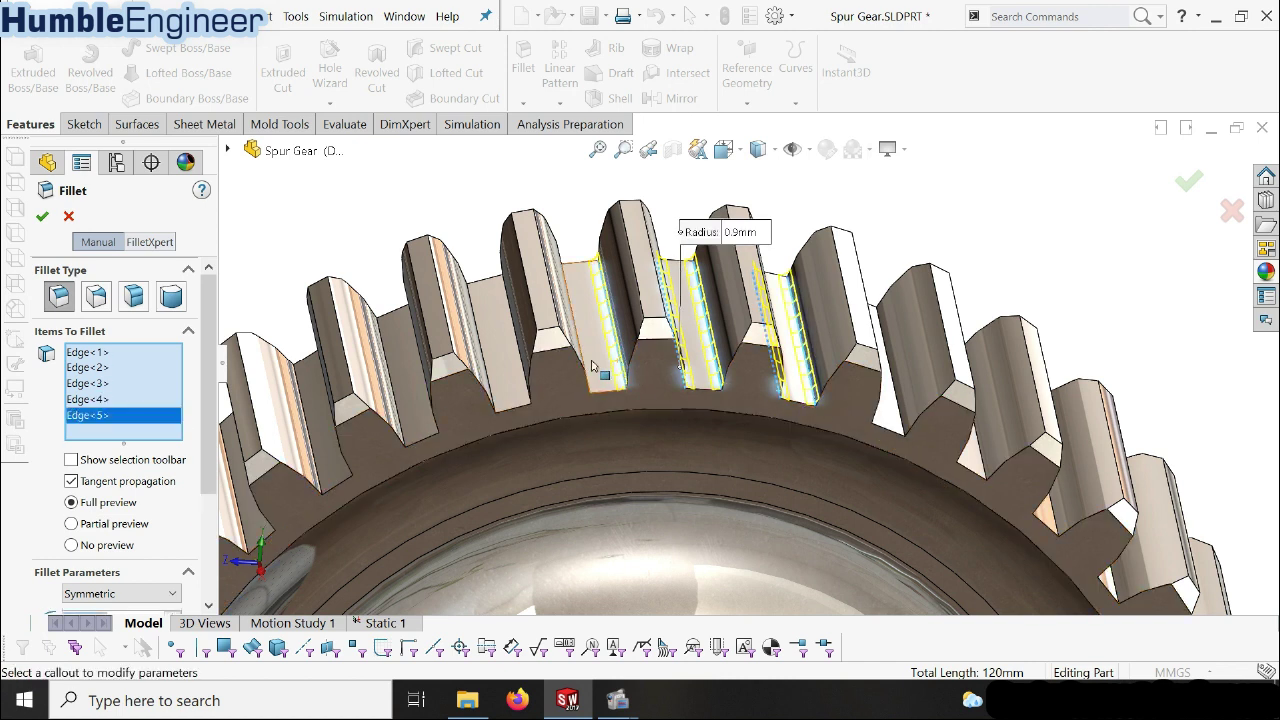
{"action": "middle_click_drag", "start_coordinate": [620, 380], "coordinate": [600, 368]}
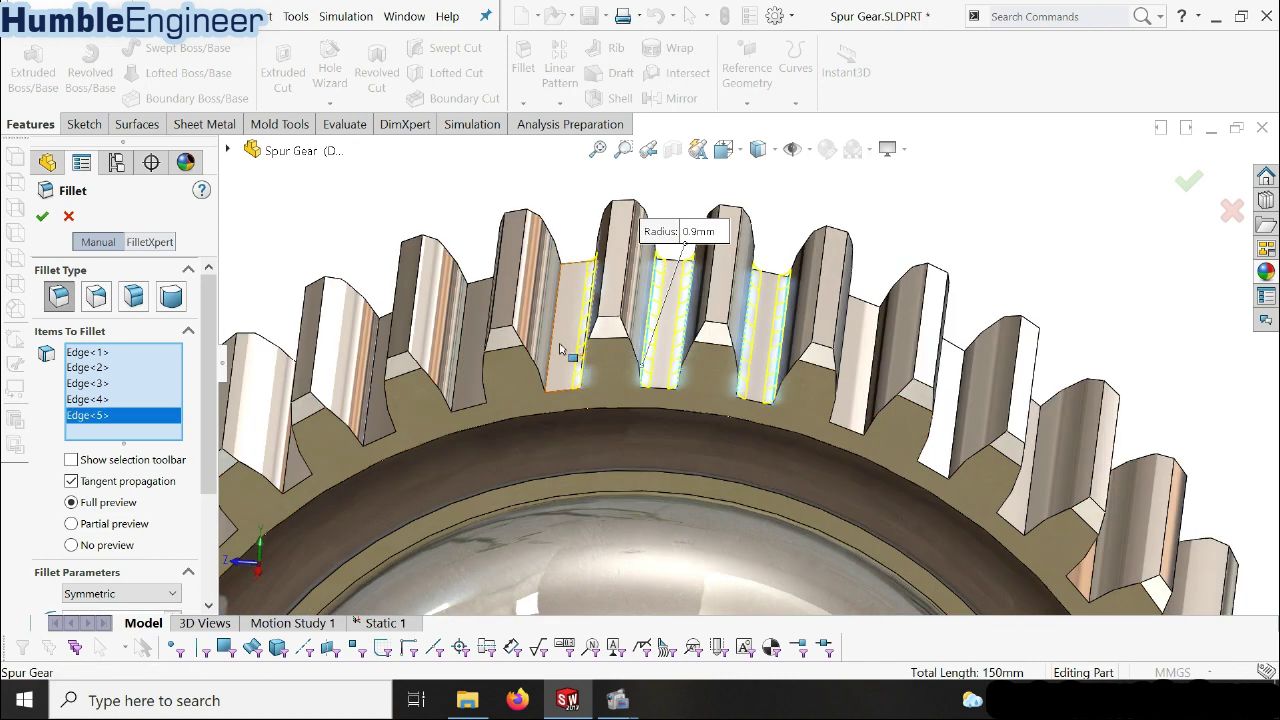
{"action": "left_click", "coordinate": [549, 357]}
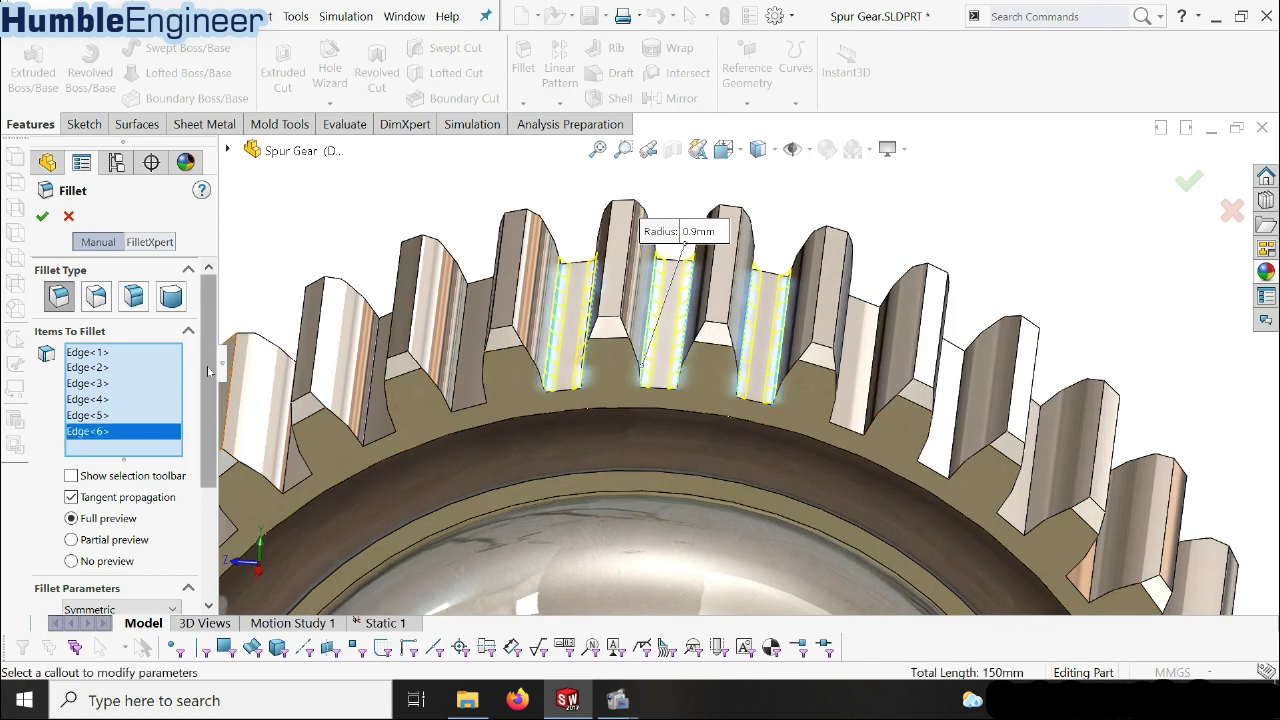
{"action": "scroll", "coordinate": [112, 463], "scroll_direction": "down", "scroll_amount": 5}
- Set the fillet radius to the equation ="M"*0.5 (1.5 mm) and create Fillet3
{"action": "double_click", "coordinate": [112, 460]}
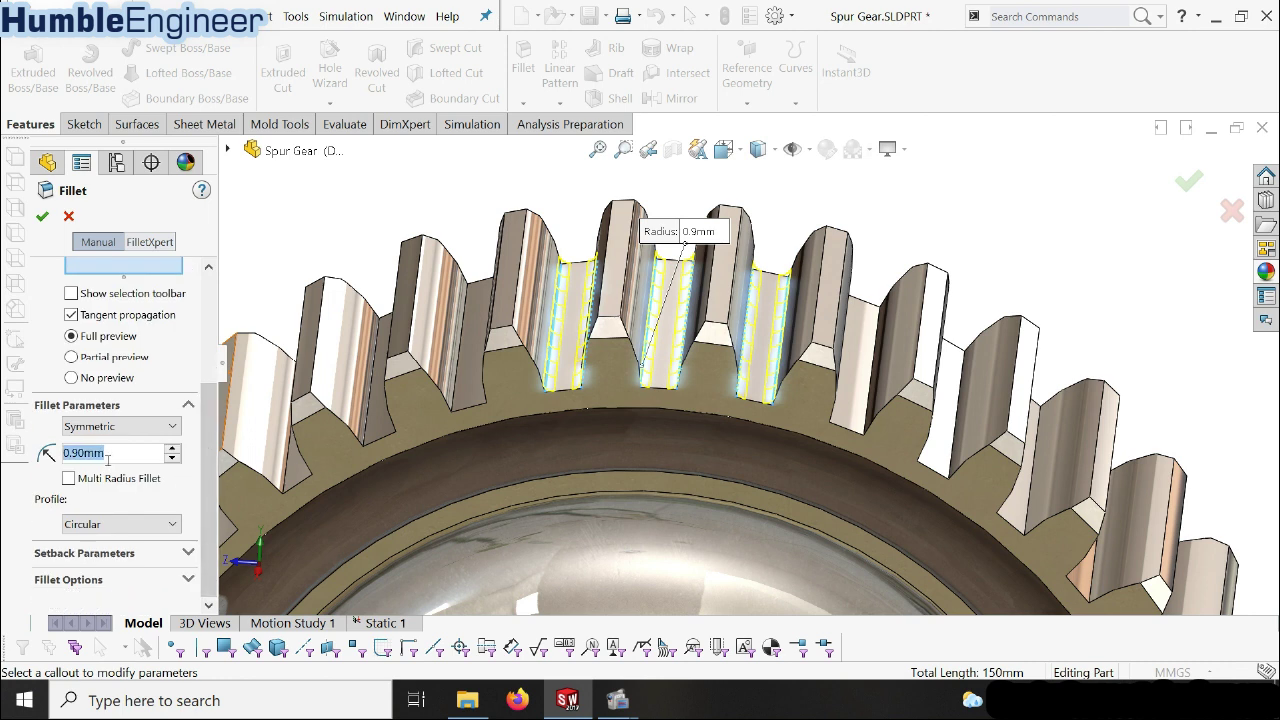
{"action": "type", "text": "="}
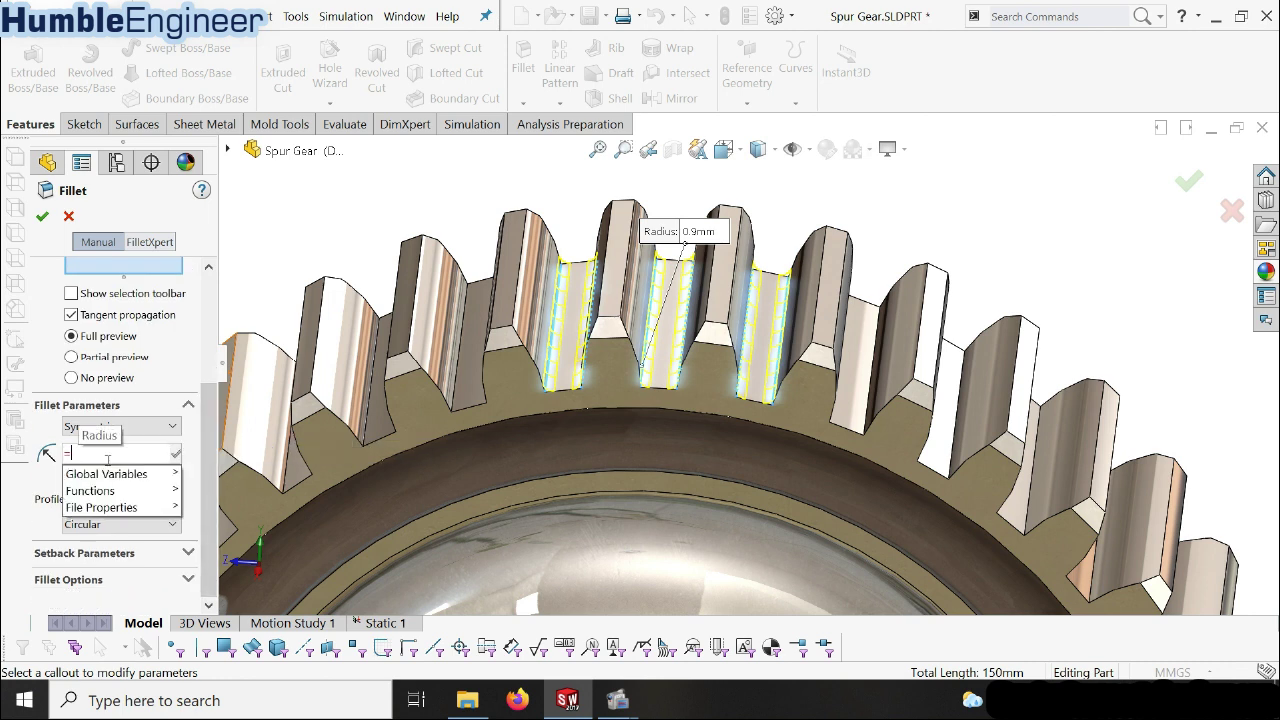
{"action": "mouse_move", "coordinate": [107, 474]}
{"action": "left_click", "coordinate": [202, 479]}
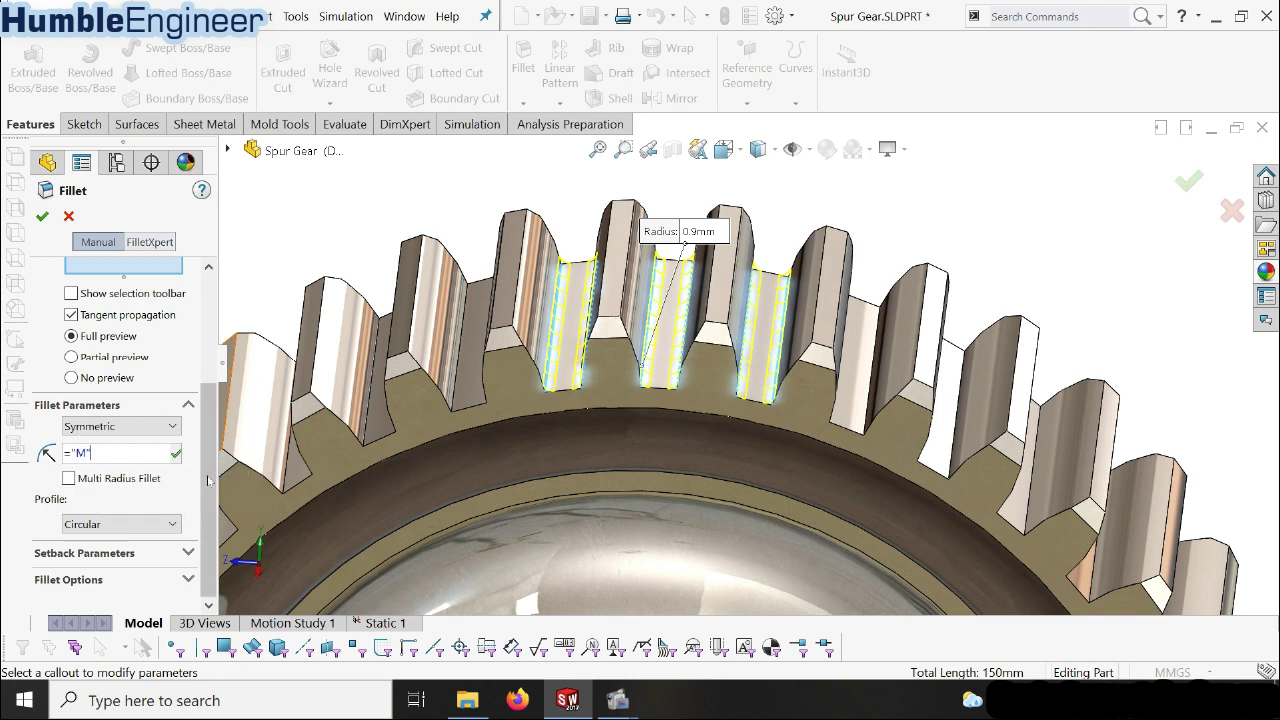
{"action": "type", "text": "* "}
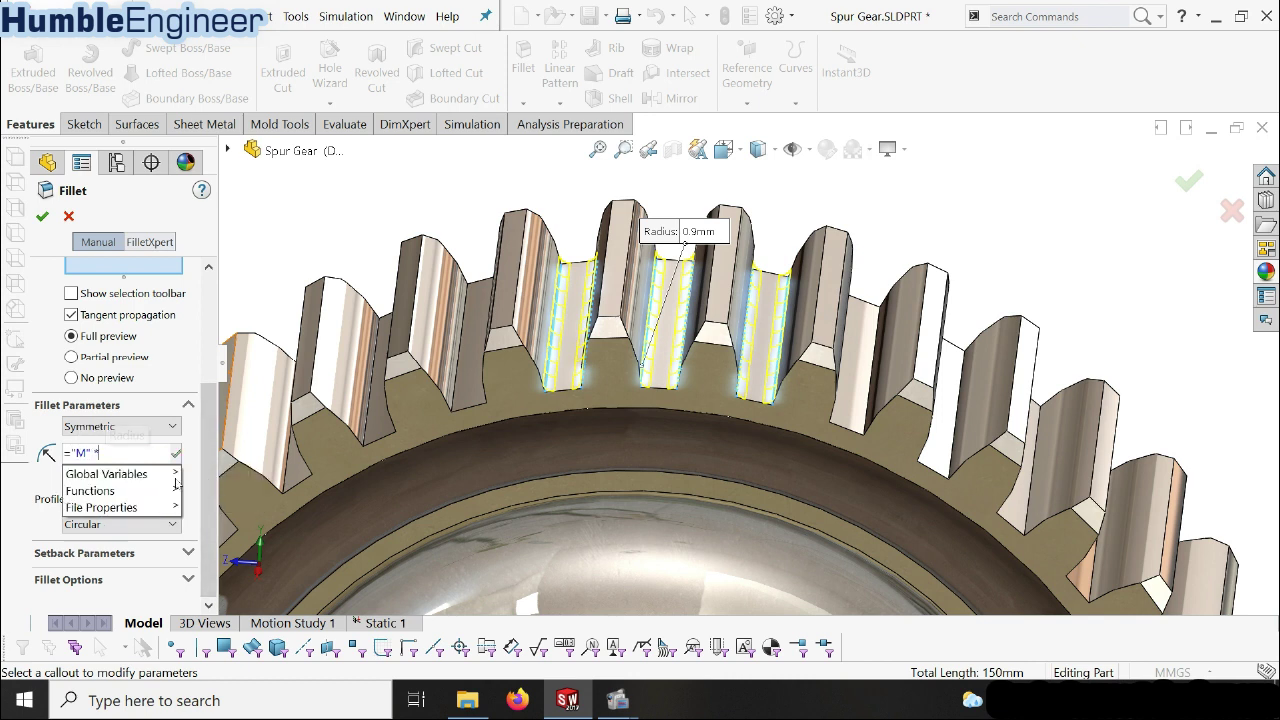
{"action": "type", "text": "0.5"}
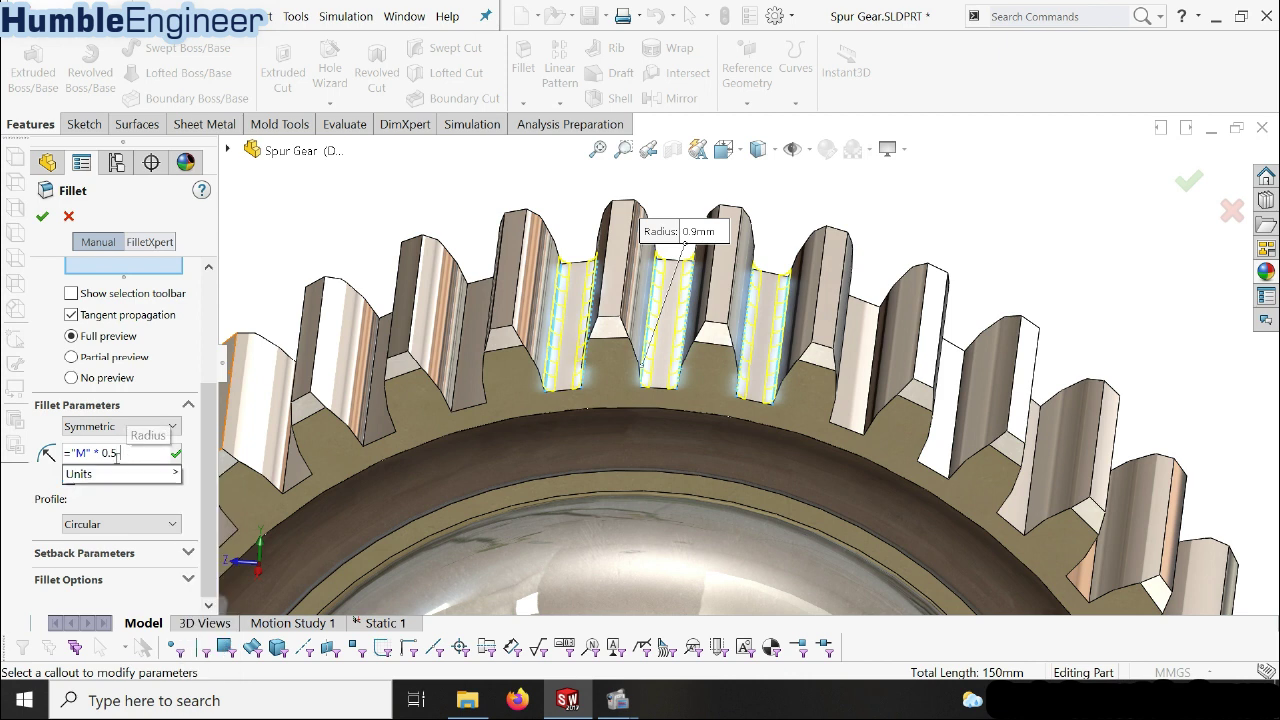
{"action": "key", "text": "Return"}
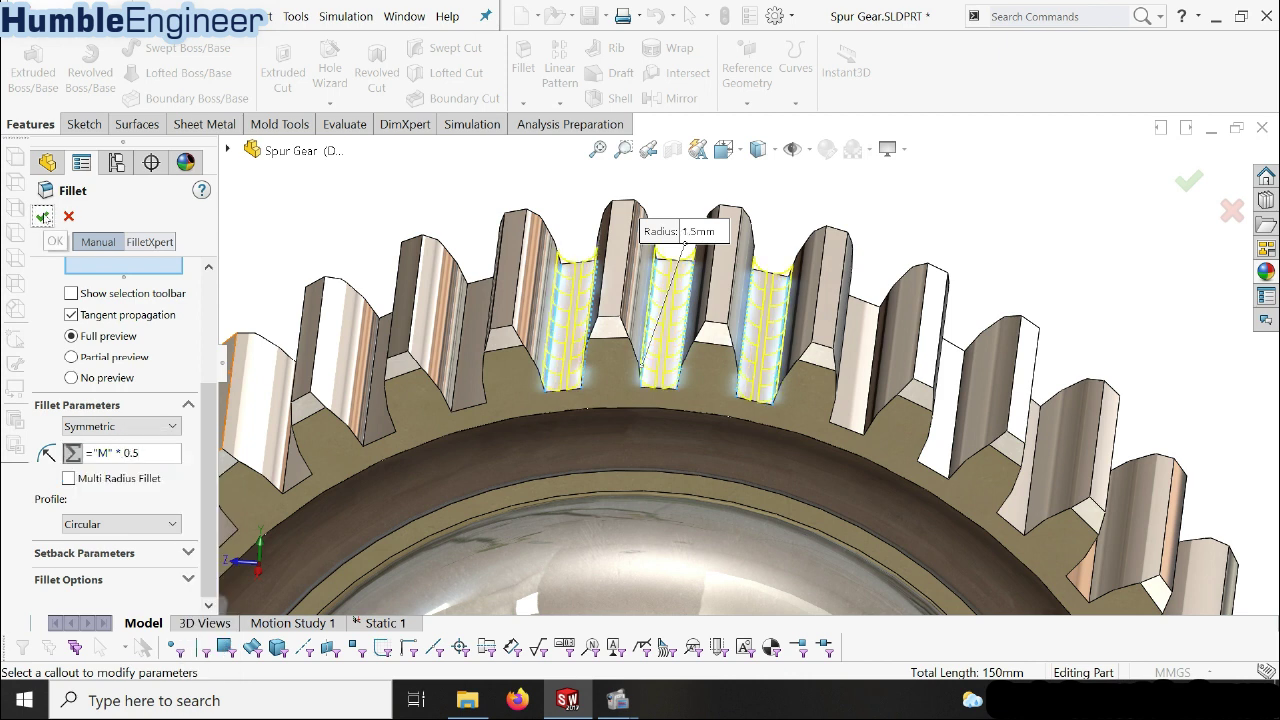
{"action": "left_click", "coordinate": [1189, 180]}
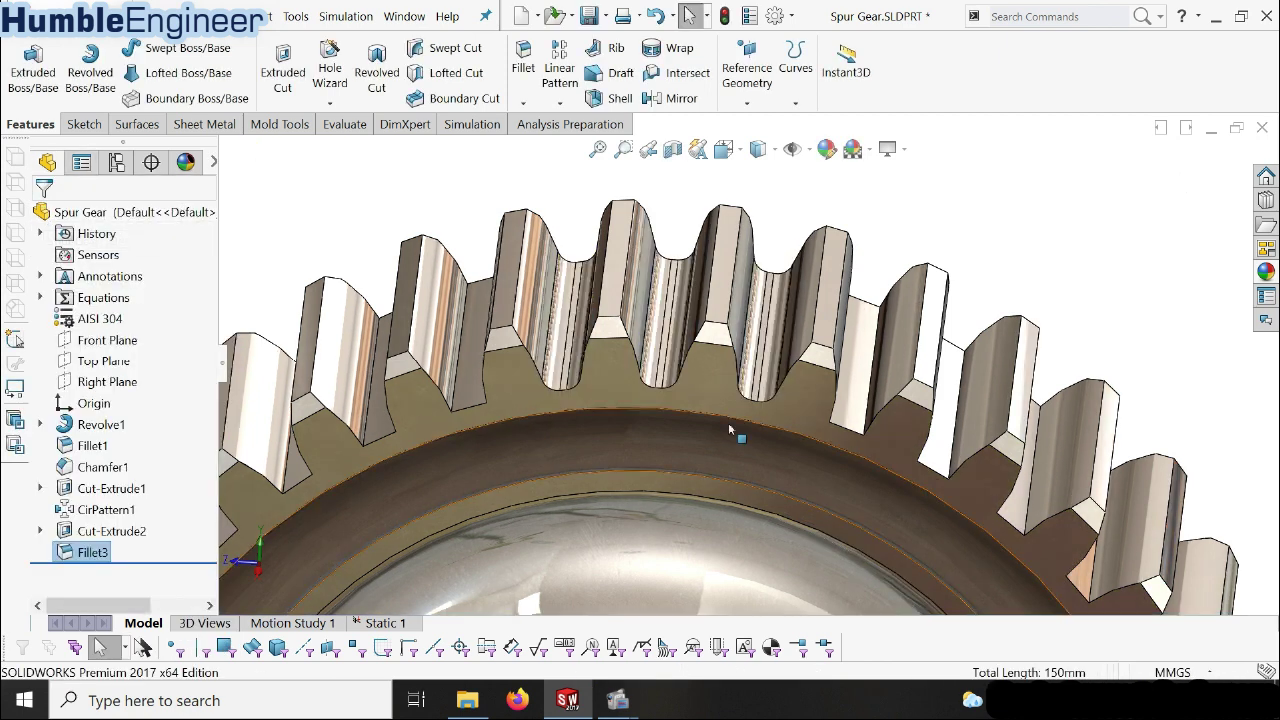
- Run Static 1 on the filleted gear, giving a 402 MPa von Mises maximum at the tooth root
{"action": "mouse_move", "coordinate": [734, 434]}
{"action": "middle_mouse_down"}
{"action": "mouse_move", "coordinate": [753, 363]}
{"action": "mouse_move", "coordinate": [231, 379]}
{"action": "middle_mouse_up"}
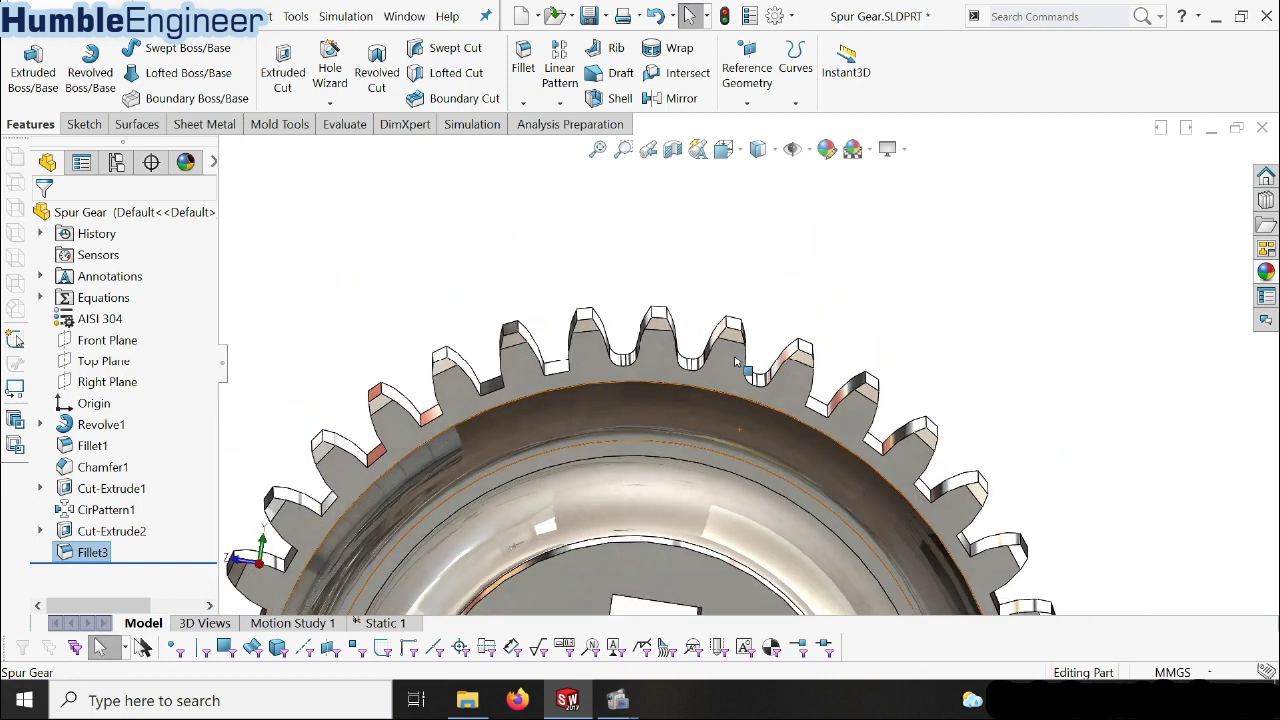
{"action": "left_click", "coordinate": [362, 622]}
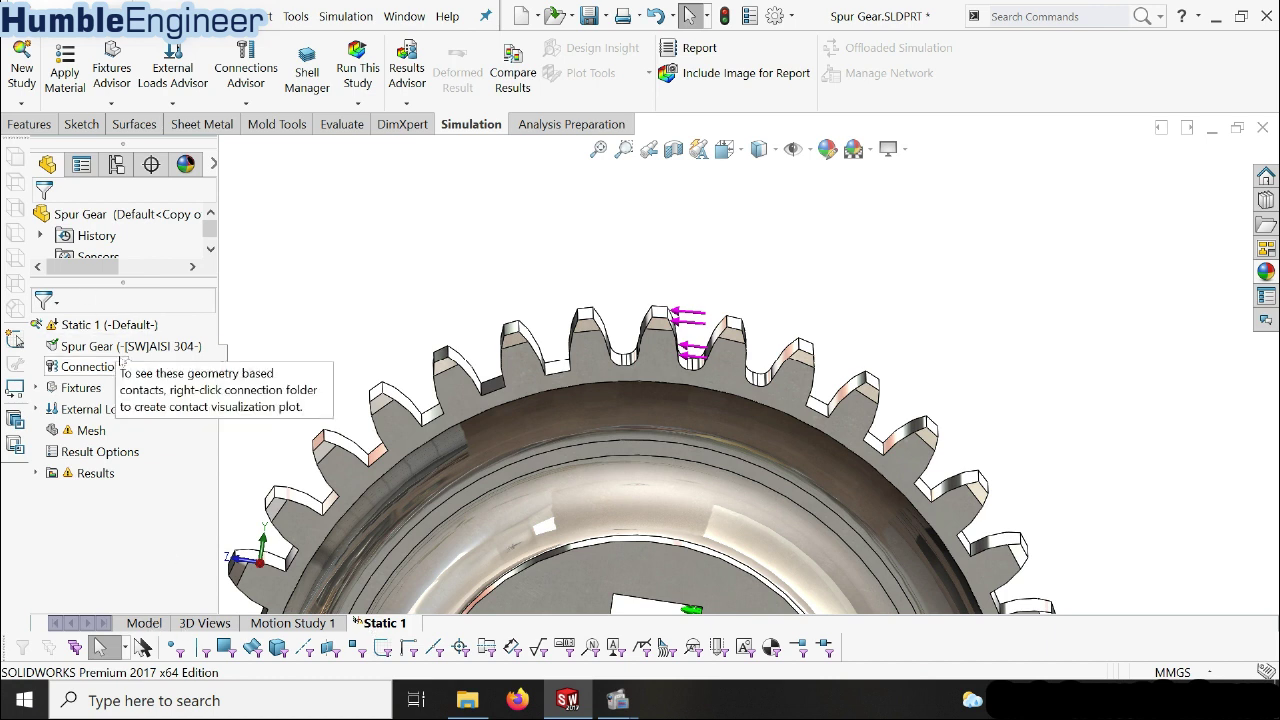
{"action": "right_click", "coordinate": [105, 325]}
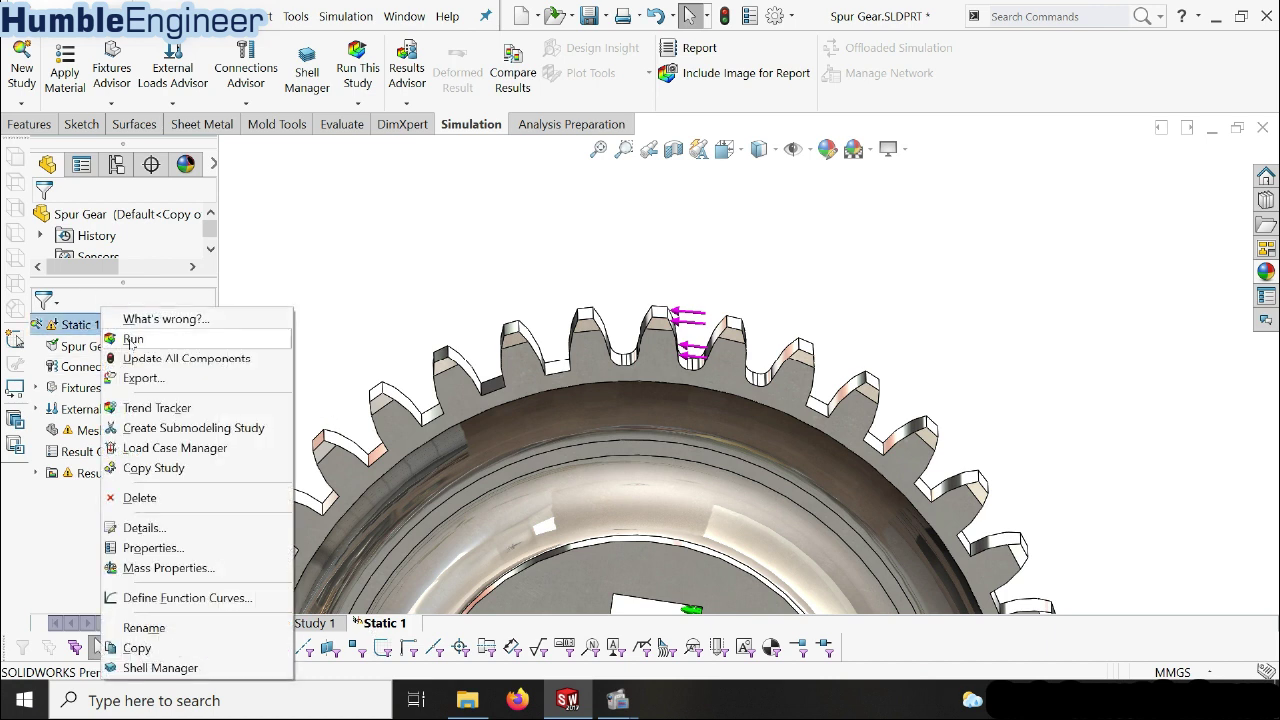
{"action": "left_click", "coordinate": [133, 340]}
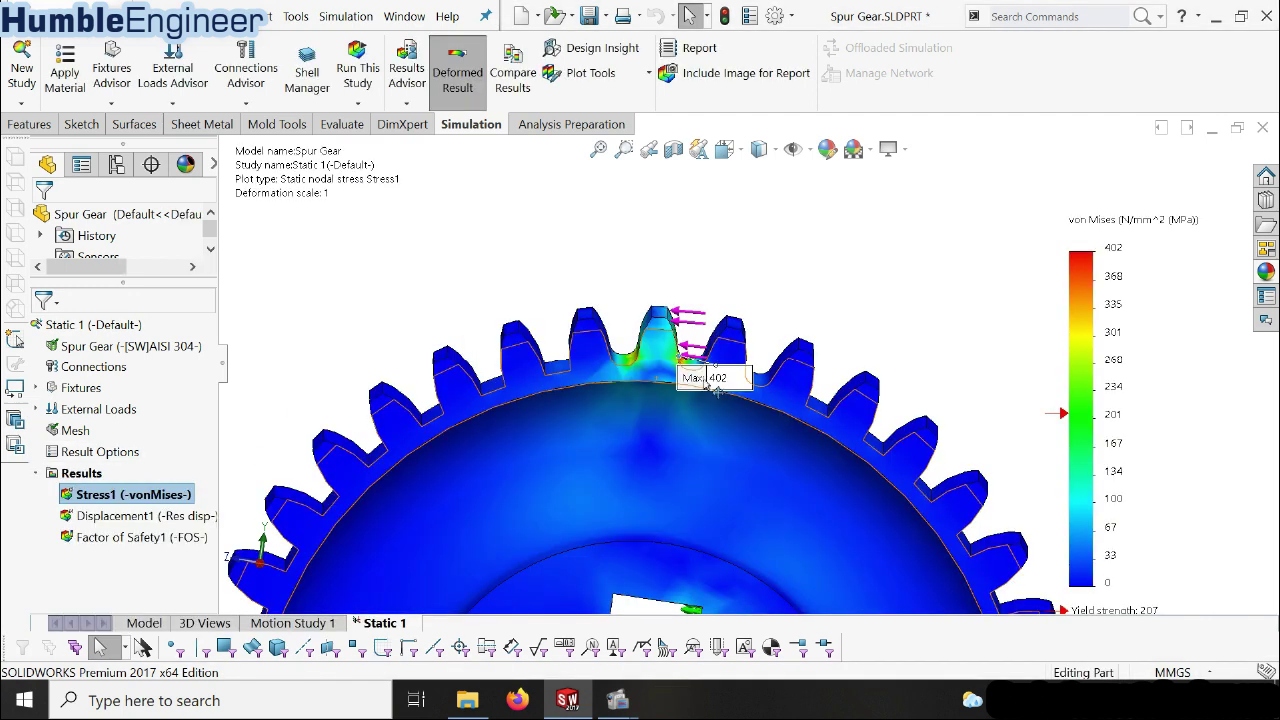
- Leave the 402 MPa stress plot for the part model and bring up Fillet3's context menu
{"action": "middle_click_drag", "start_coordinate": [689, 390], "coordinate": [720, 322]}
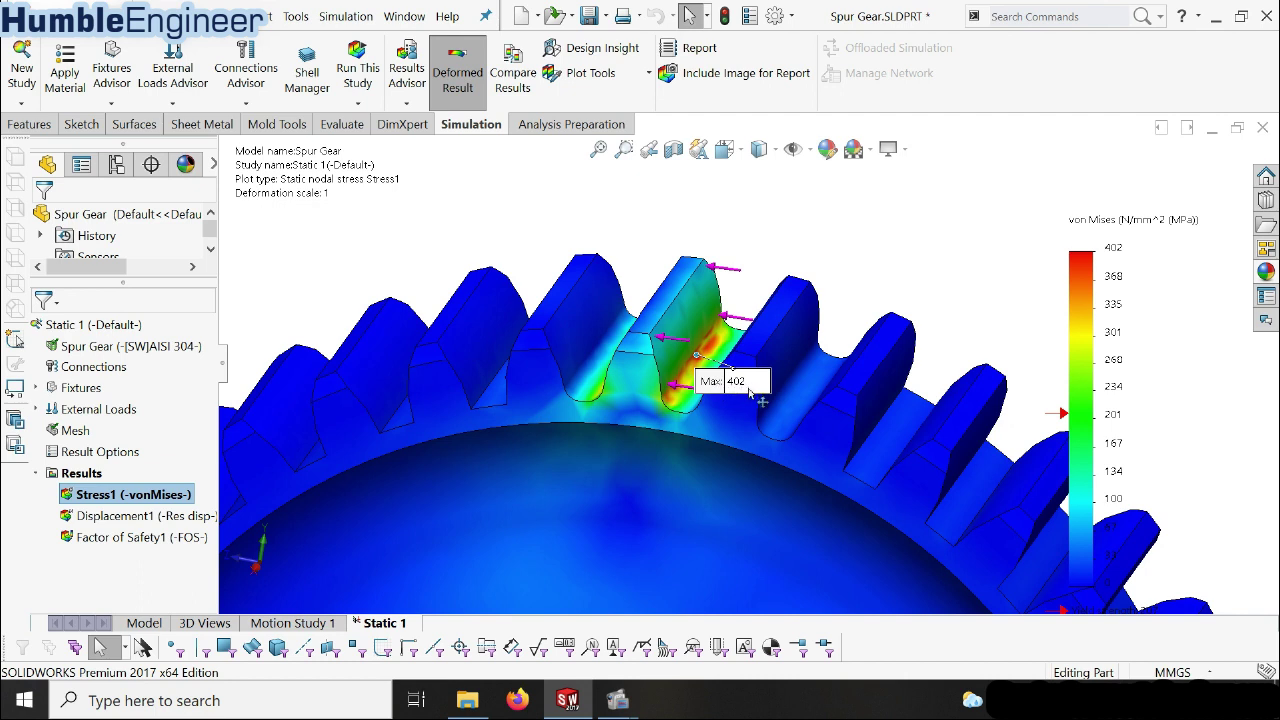
{"action": "scroll", "coordinate": [762, 392], "scroll_direction": "up", "scroll_amount": 3}
{"action": "mouse_move", "coordinate": [762, 392]}
{"action": "middle_mouse_down"}
{"action": "mouse_move", "coordinate": [722, 318]}
{"action": "mouse_move", "coordinate": [760, 360]}
{"action": "middle_mouse_up"}
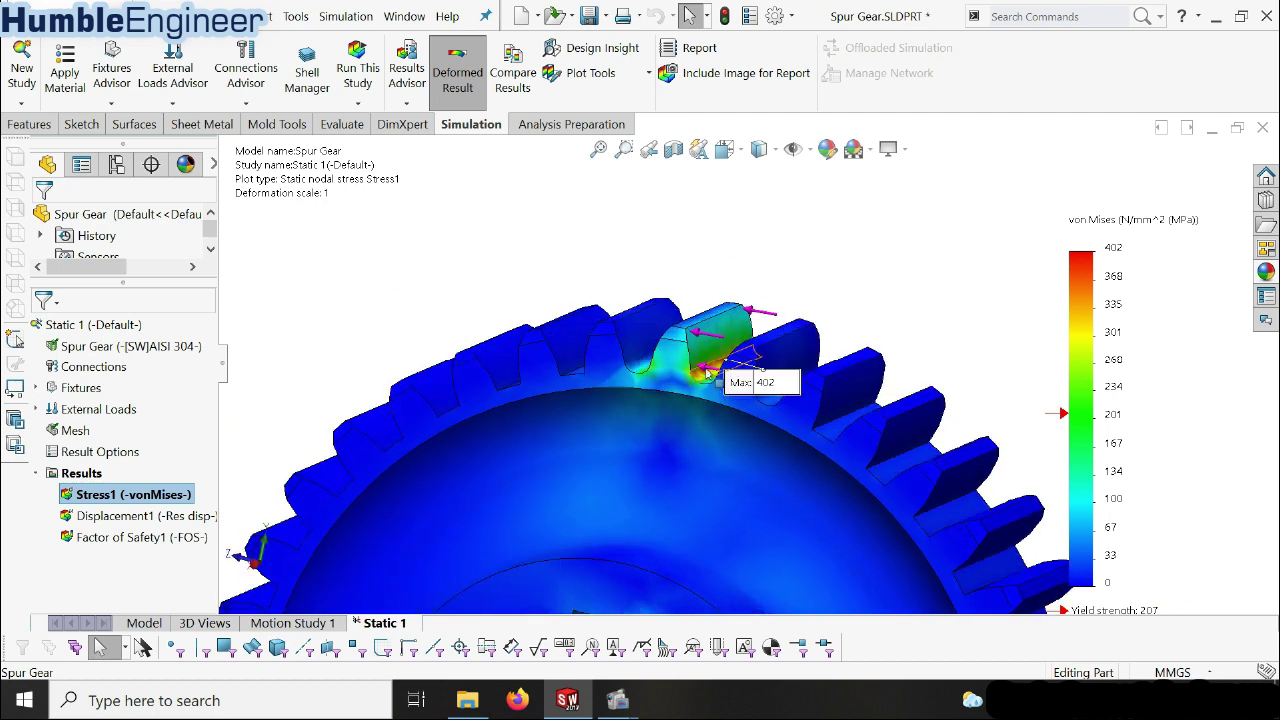
{"action": "mouse_move", "coordinate": [705, 395]}
{"action": "middle_mouse_down"}
{"action": "mouse_move", "coordinate": [705, 322]}
{"action": "mouse_move", "coordinate": [690, 350]}
{"action": "mouse_move", "coordinate": [680, 345]}
{"action": "middle_mouse_up"}
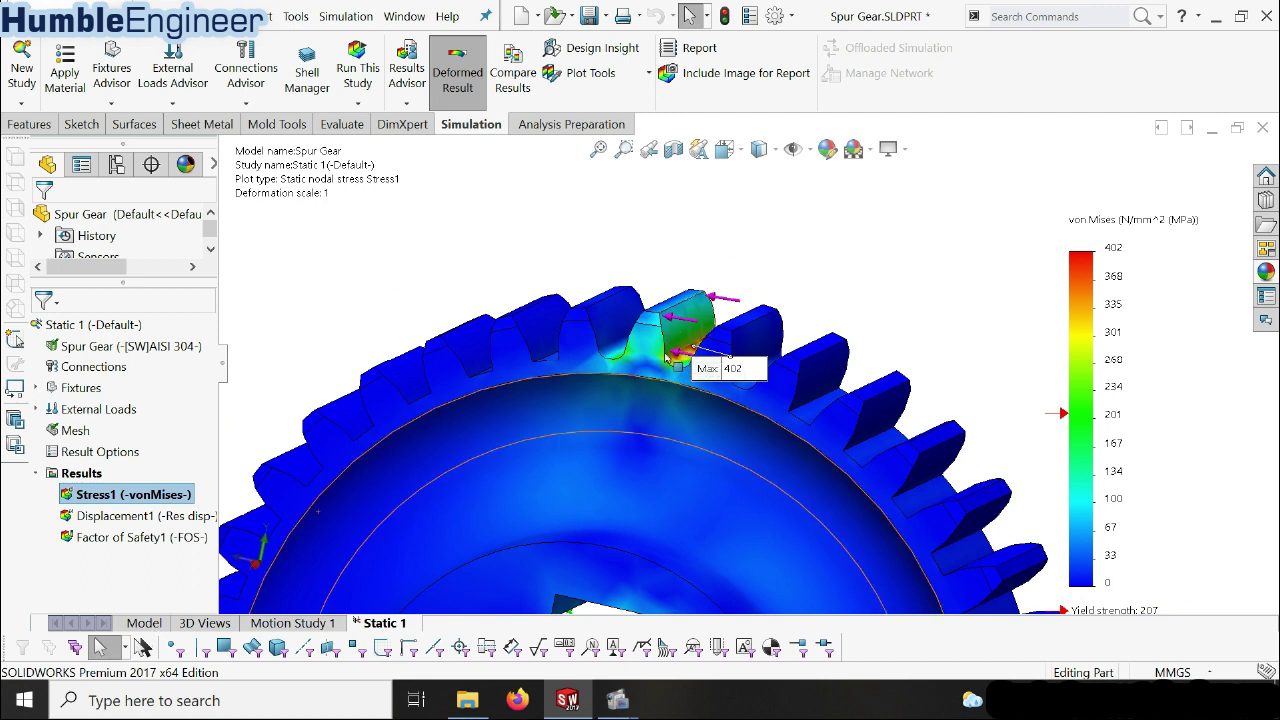
{"action": "left_click", "coordinate": [150, 622]}
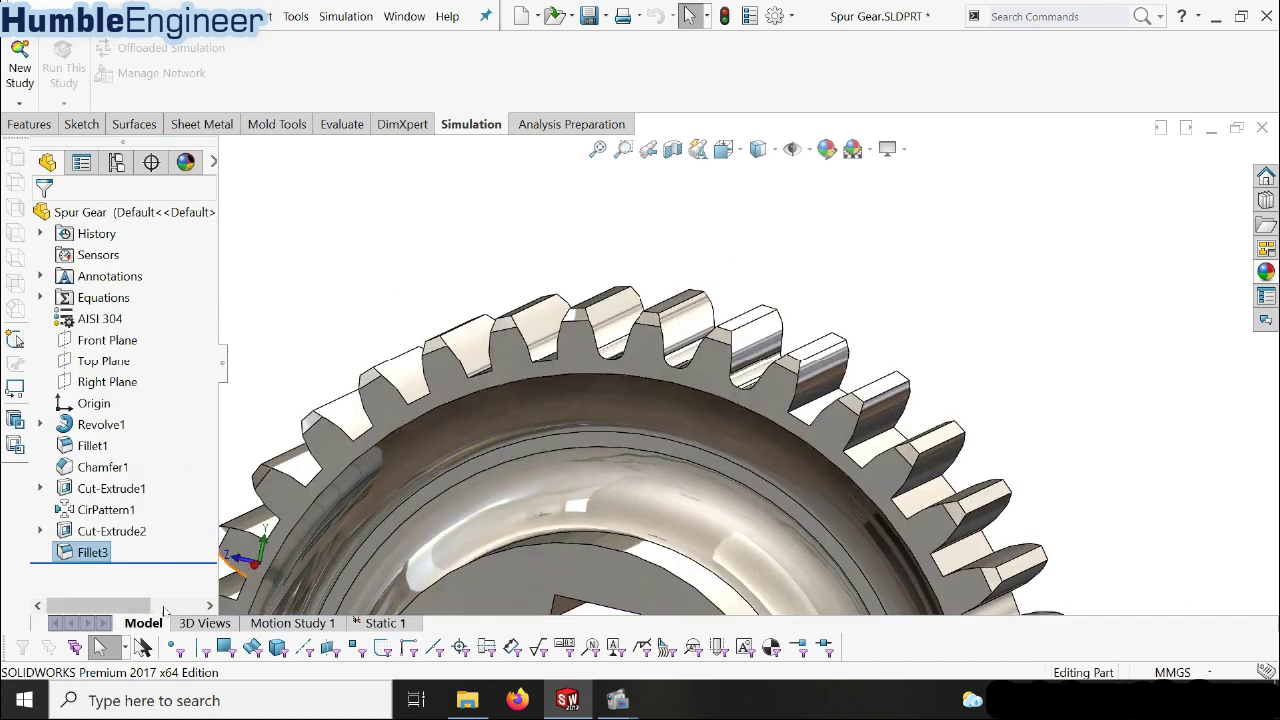
{"action": "right_click", "coordinate": [93, 553]}
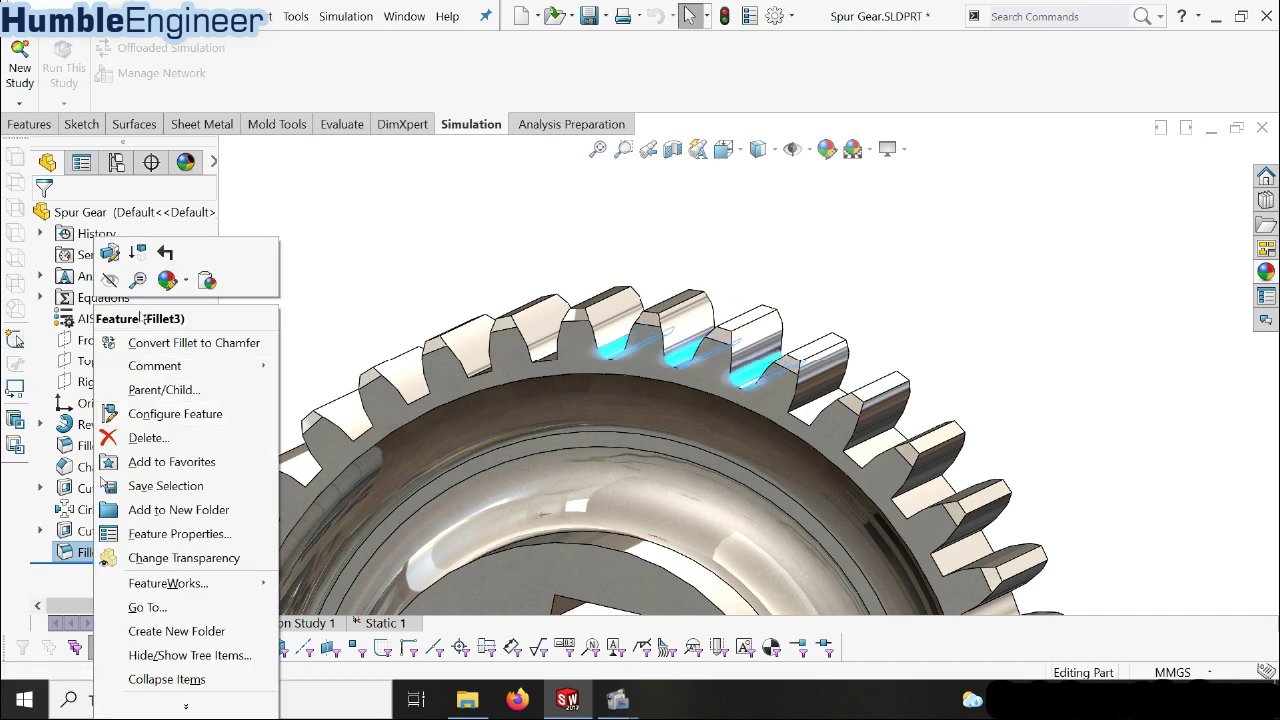
- Suppress Fillet3 and rerun Static 1, which again peaks at 247 MPa
{"action": "left_click", "coordinate": [145, 269]}
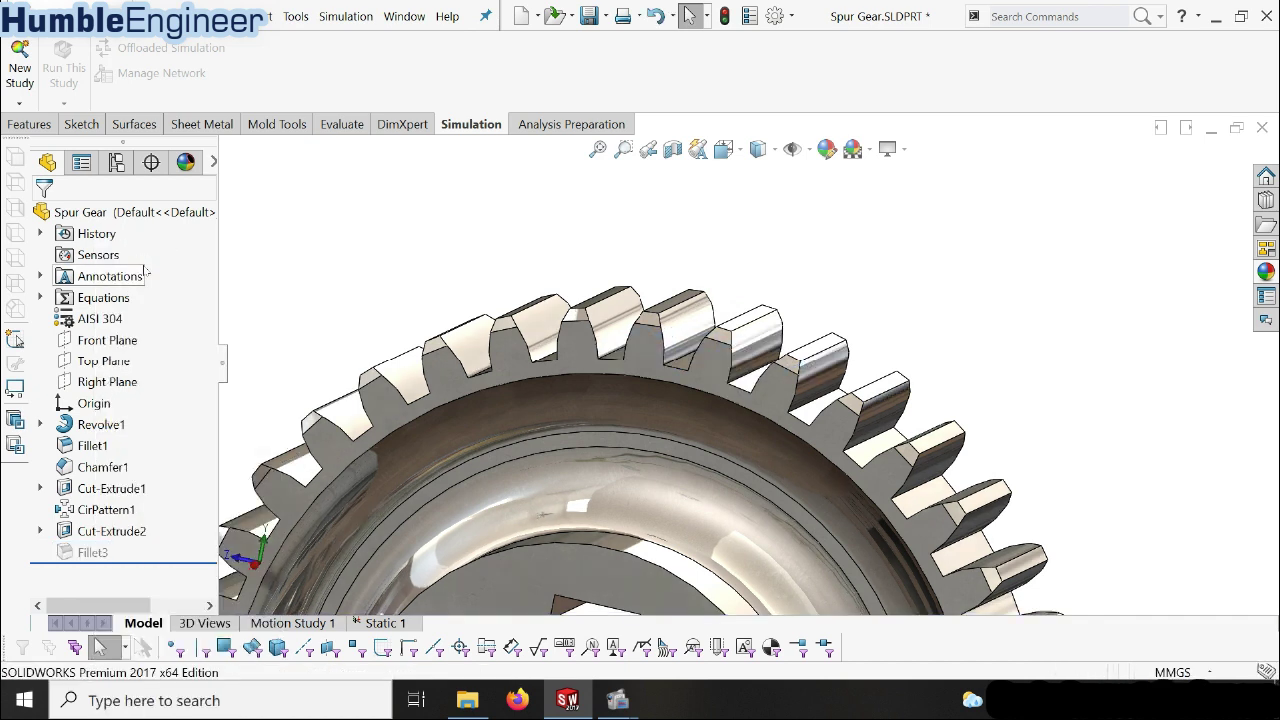
{"action": "left_click", "coordinate": [358, 622]}
{"action": "right_click", "coordinate": [80, 324]}
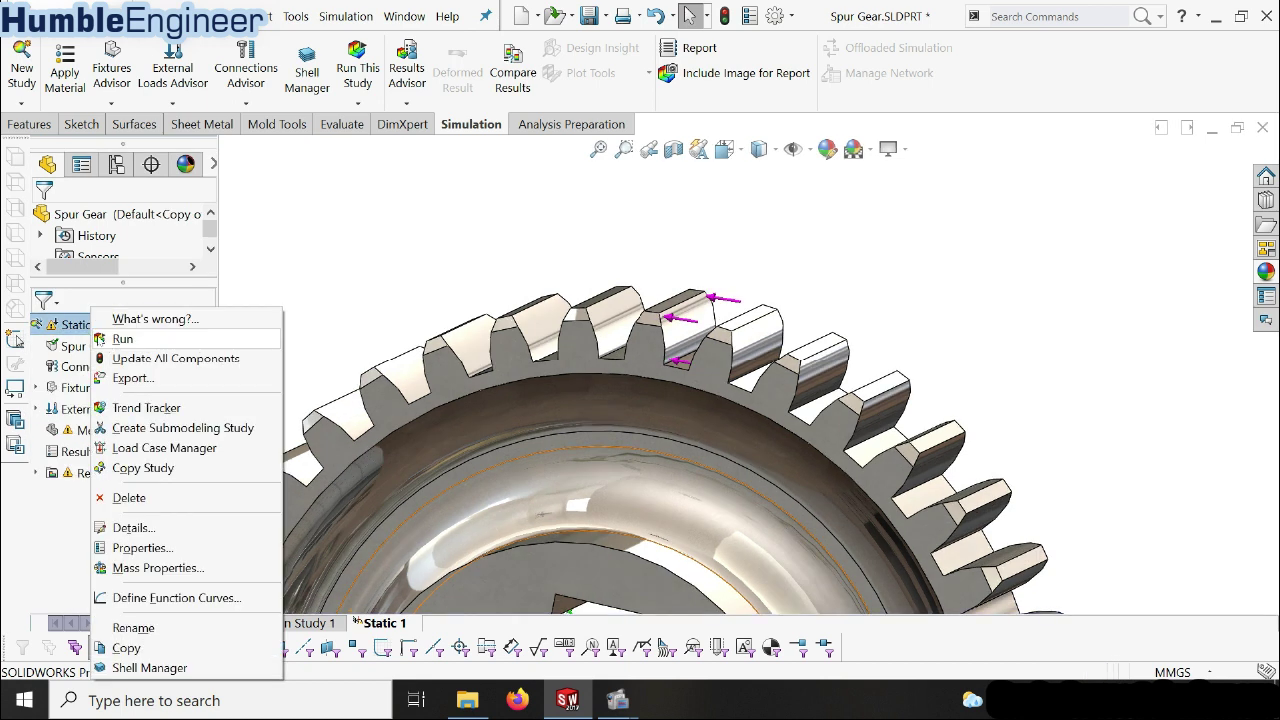
{"action": "left_click", "coordinate": [123, 340]}
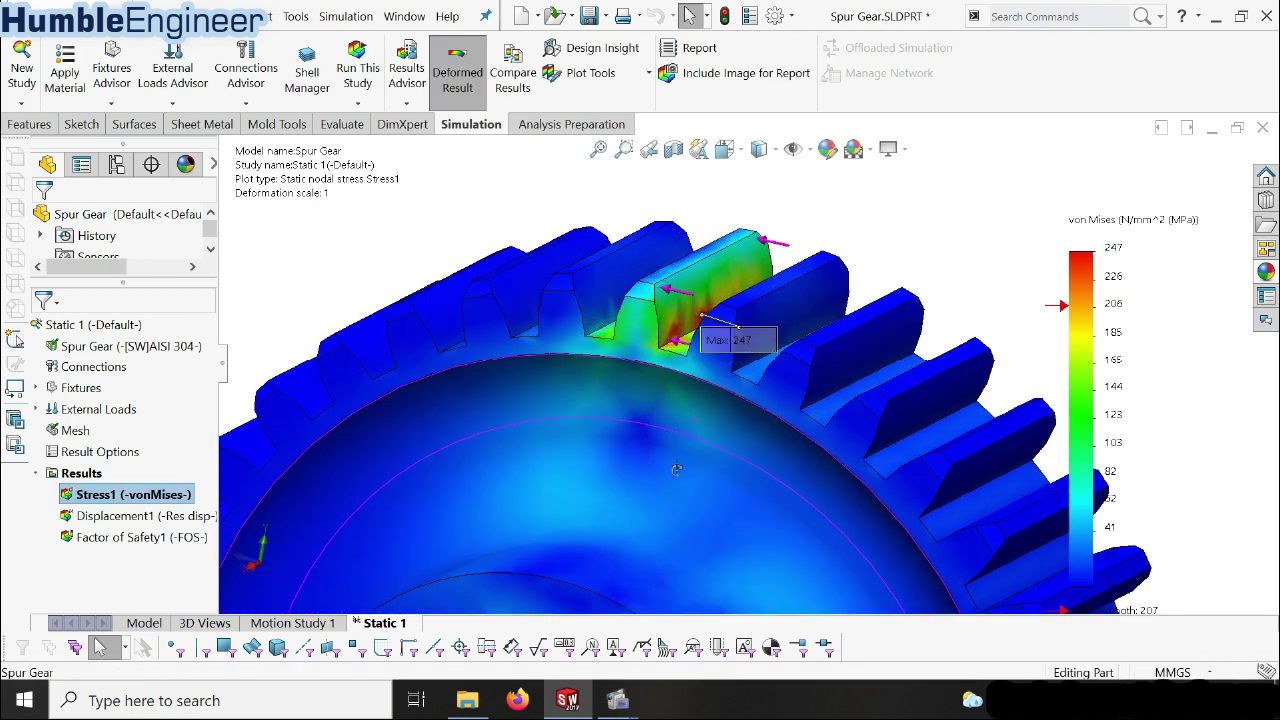
{"action": "middle_click_drag", "start_coordinate": [677, 469], "coordinate": [640, 470]}
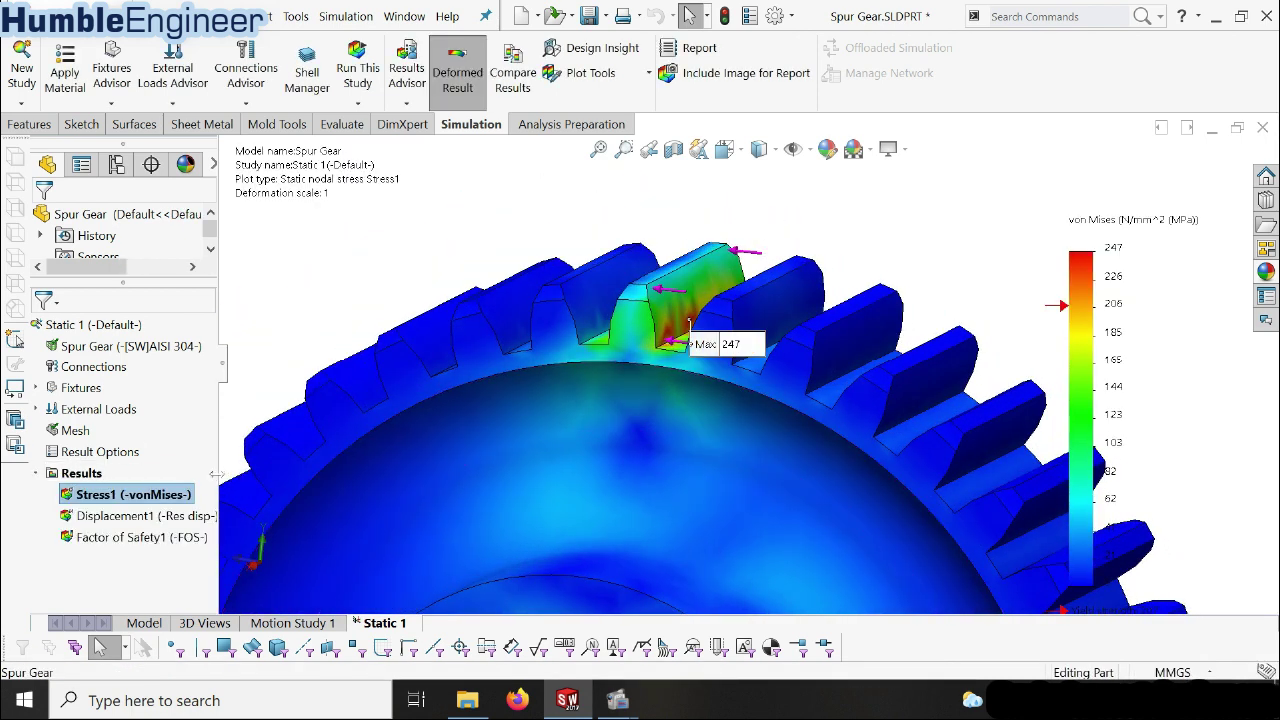
- Expand External Loads in Static 1 to show Force-1
{"action": "left_click", "coordinate": [113, 414]}
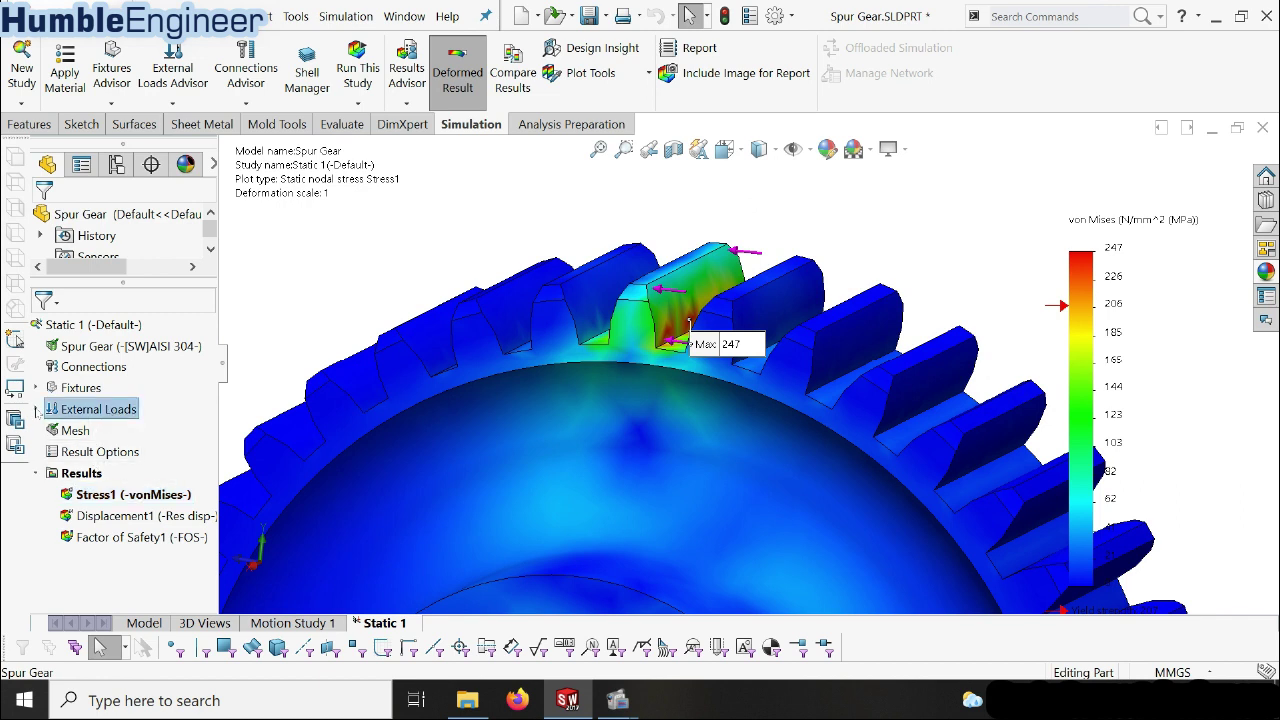
{"action": "left_click", "coordinate": [36, 409]}
{"action": "left_click", "coordinate": [110, 430]}
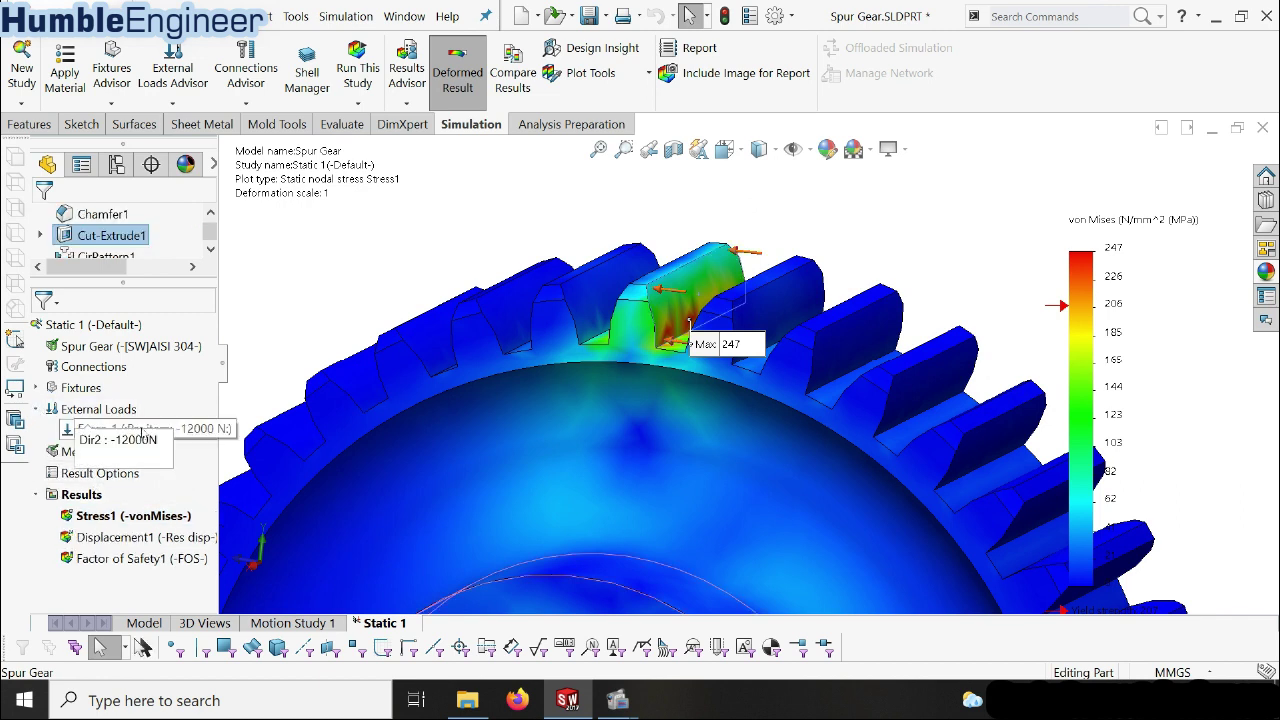
- Create Torque-1: 1000 N·m on a tooth face, axis from the bore face, direction reversed
{"action": "right_click", "coordinate": [101, 409]}
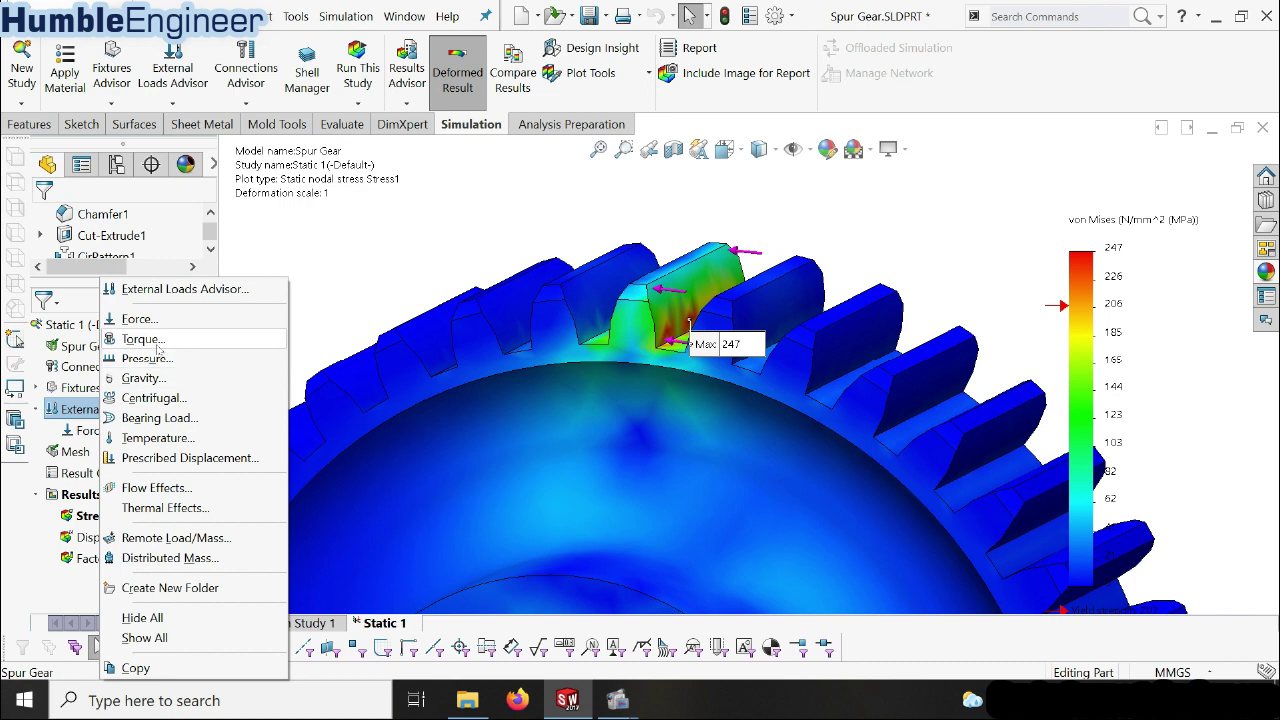
{"action": "left_click", "coordinate": [141, 339]}
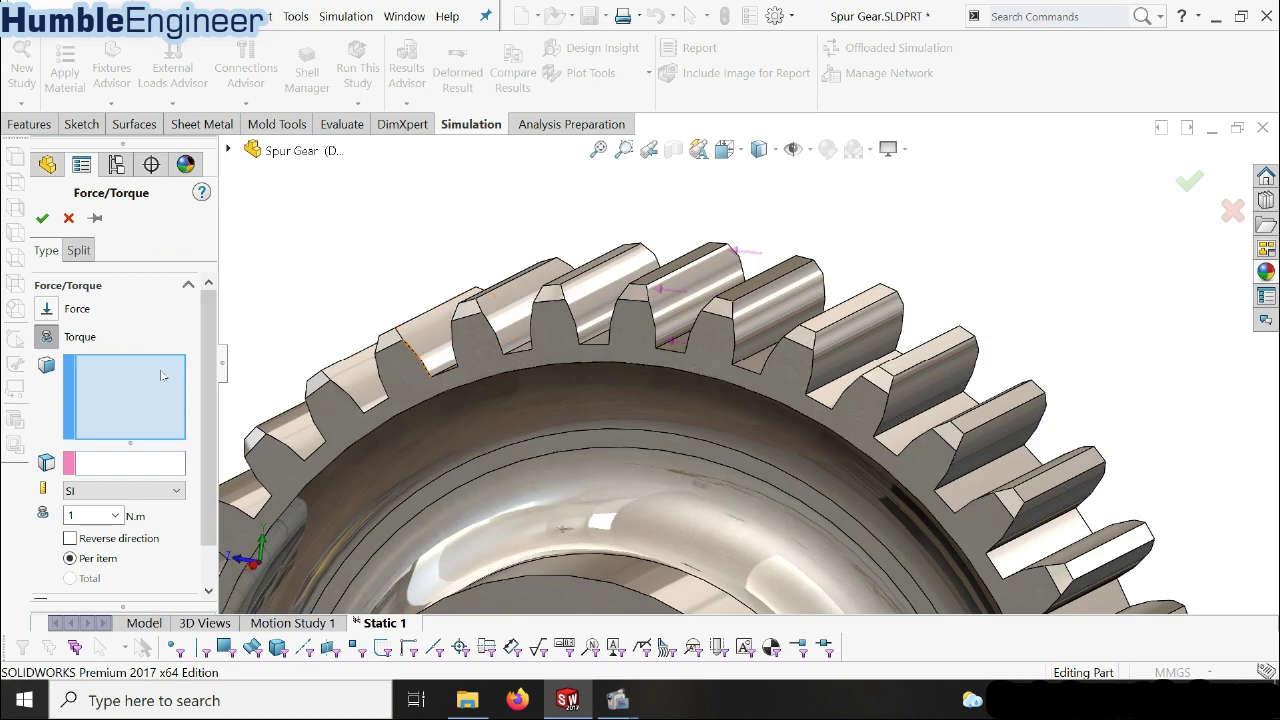
{"action": "left_click", "coordinate": [690, 285]}
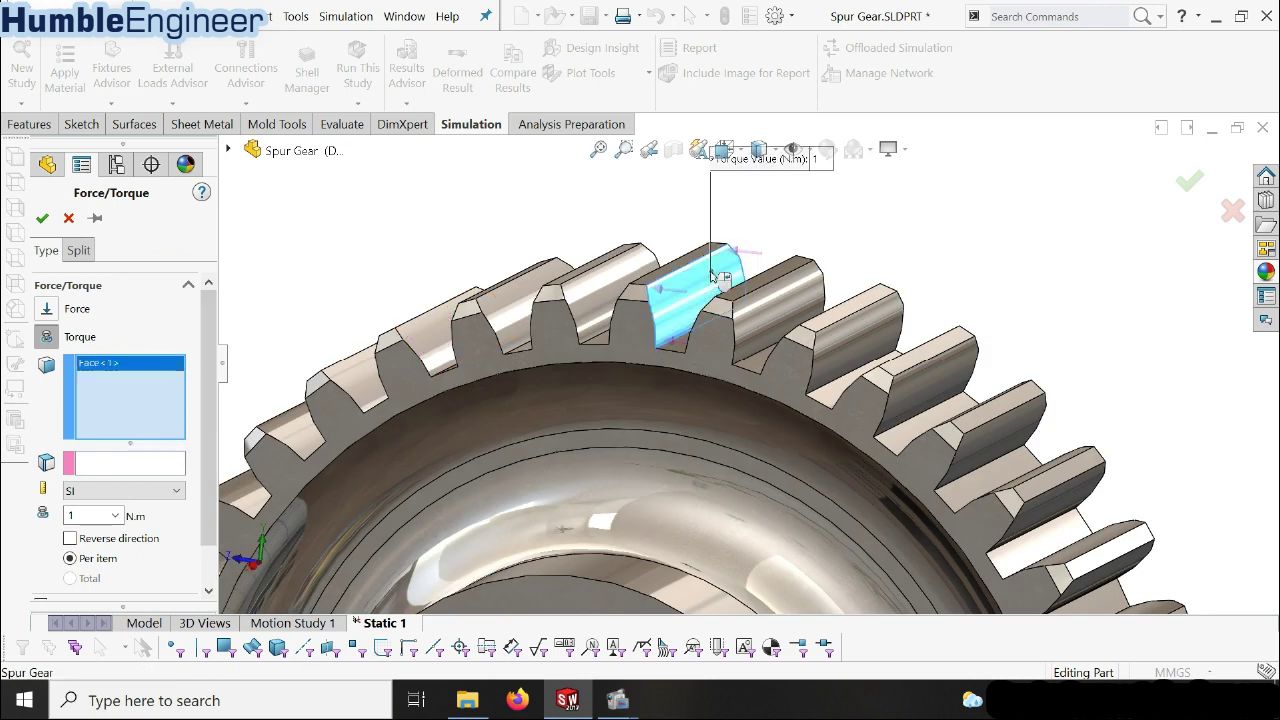
{"action": "left_click", "coordinate": [120, 464]}
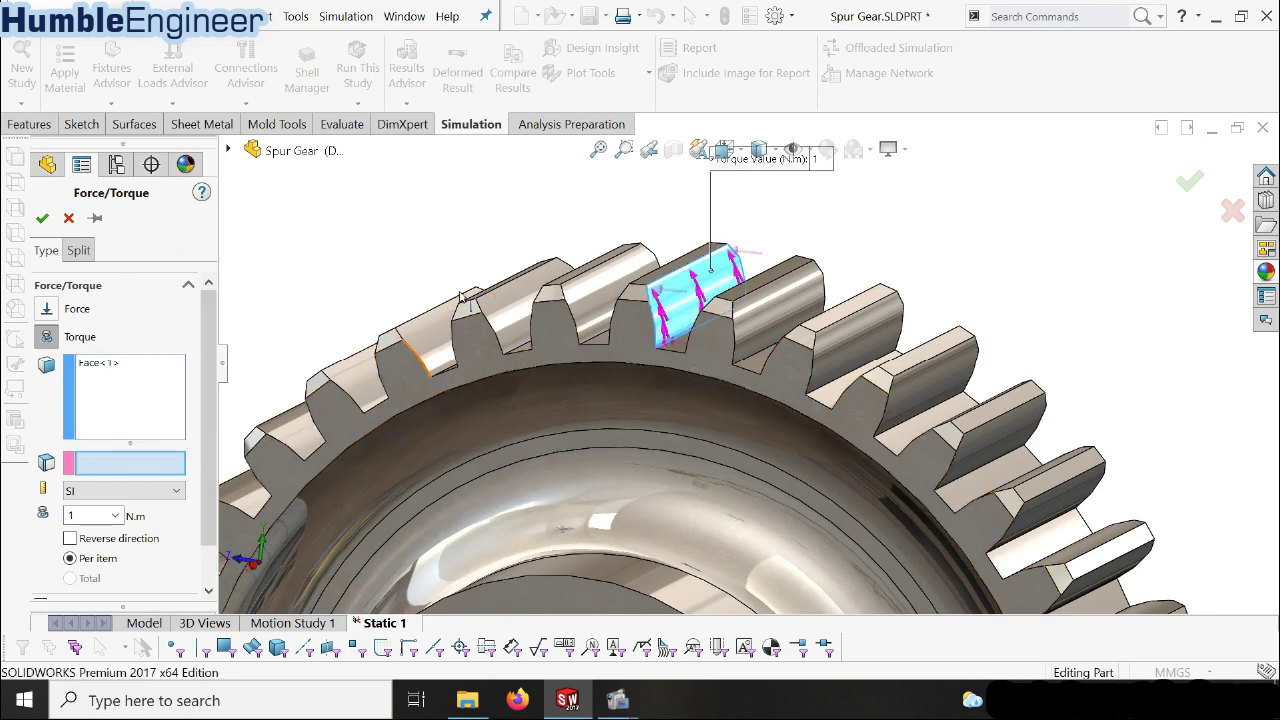
{"action": "scroll", "coordinate": [748, 537], "scroll_direction": "up", "scroll_amount": 3}
{"action": "middle_click_drag", "start_coordinate": [748, 537], "coordinate": [737, 503]}
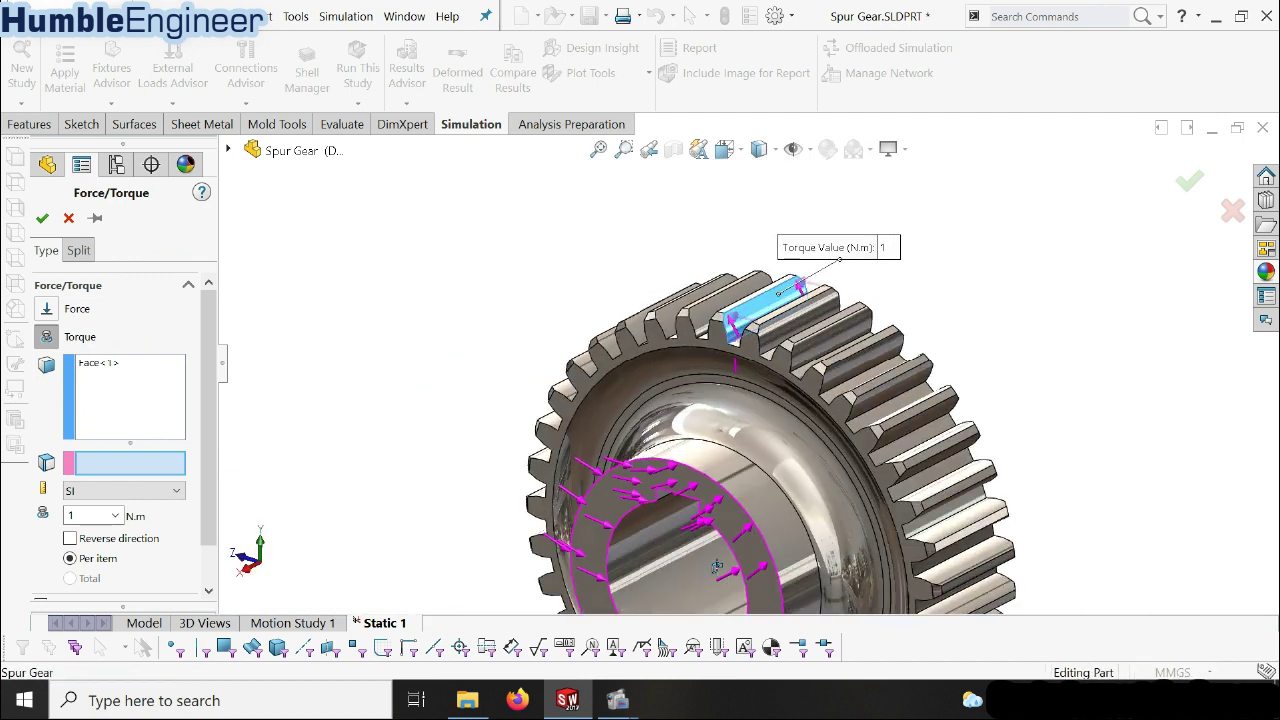
{"action": "left_click", "coordinate": [738, 492]}
{"action": "scroll", "coordinate": [740, 490], "scroll_direction": "up", "scroll_amount": 3}
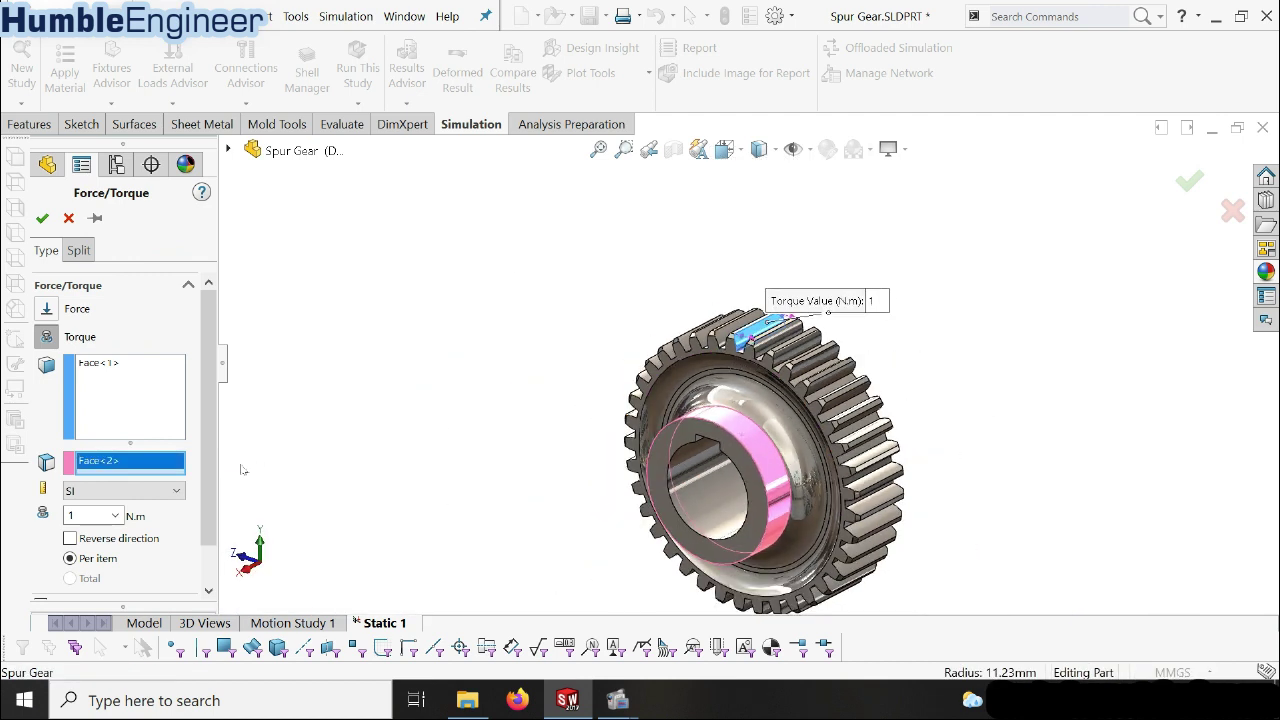
{"action": "scroll", "coordinate": [207, 421], "scroll_direction": "down", "scroll_amount": 2}
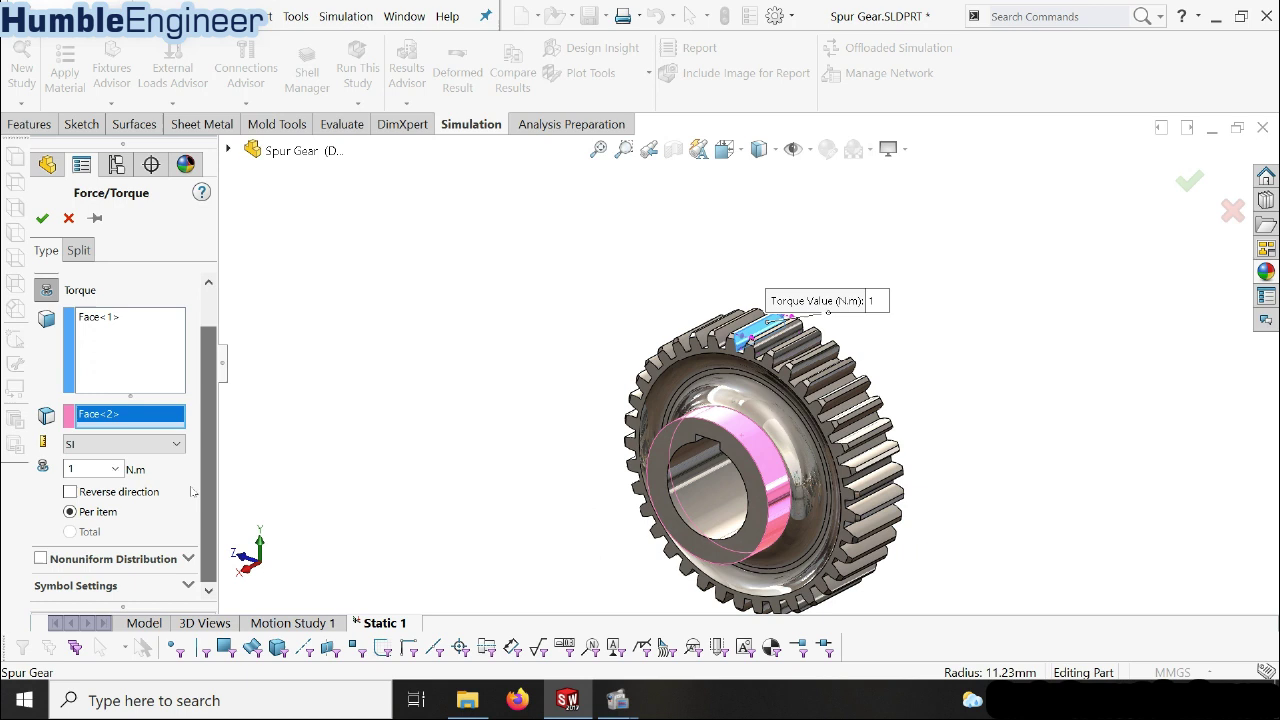
{"action": "double_click", "coordinate": [88, 474]}
{"action": "type", "text": "000"}
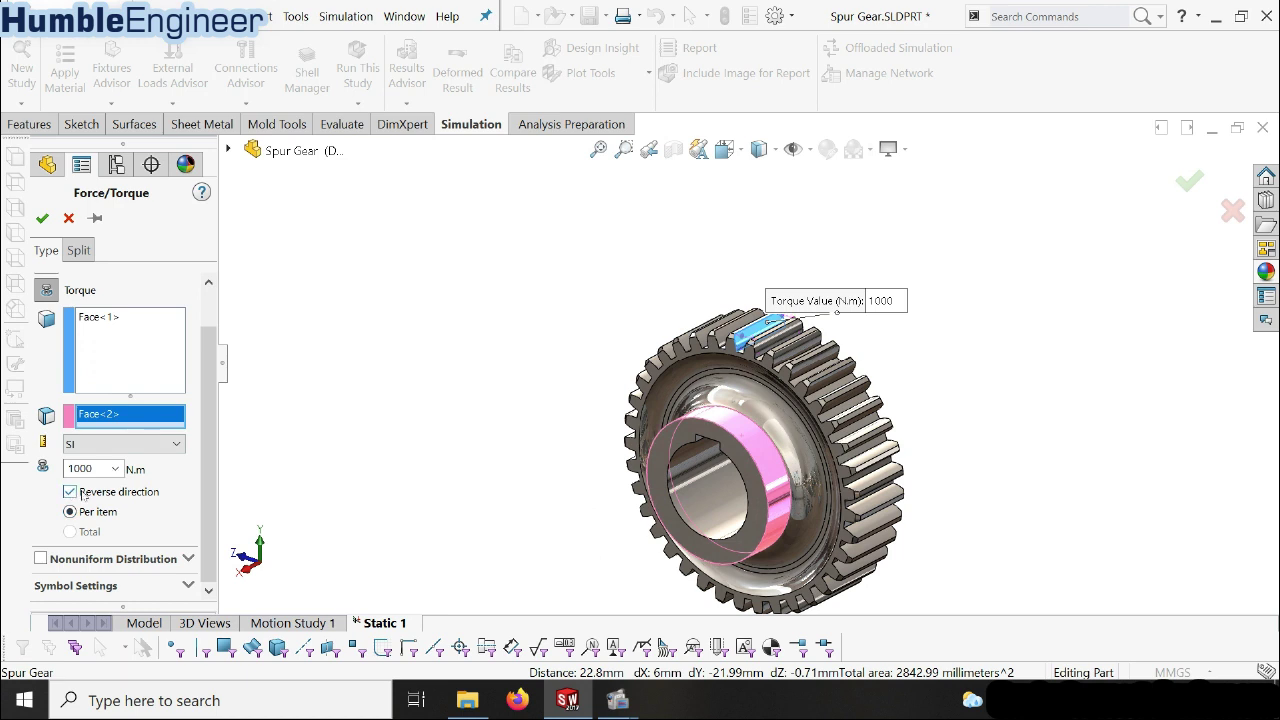
{"action": "scroll", "coordinate": [660, 358], "scroll_direction": "down", "scroll_amount": 2}
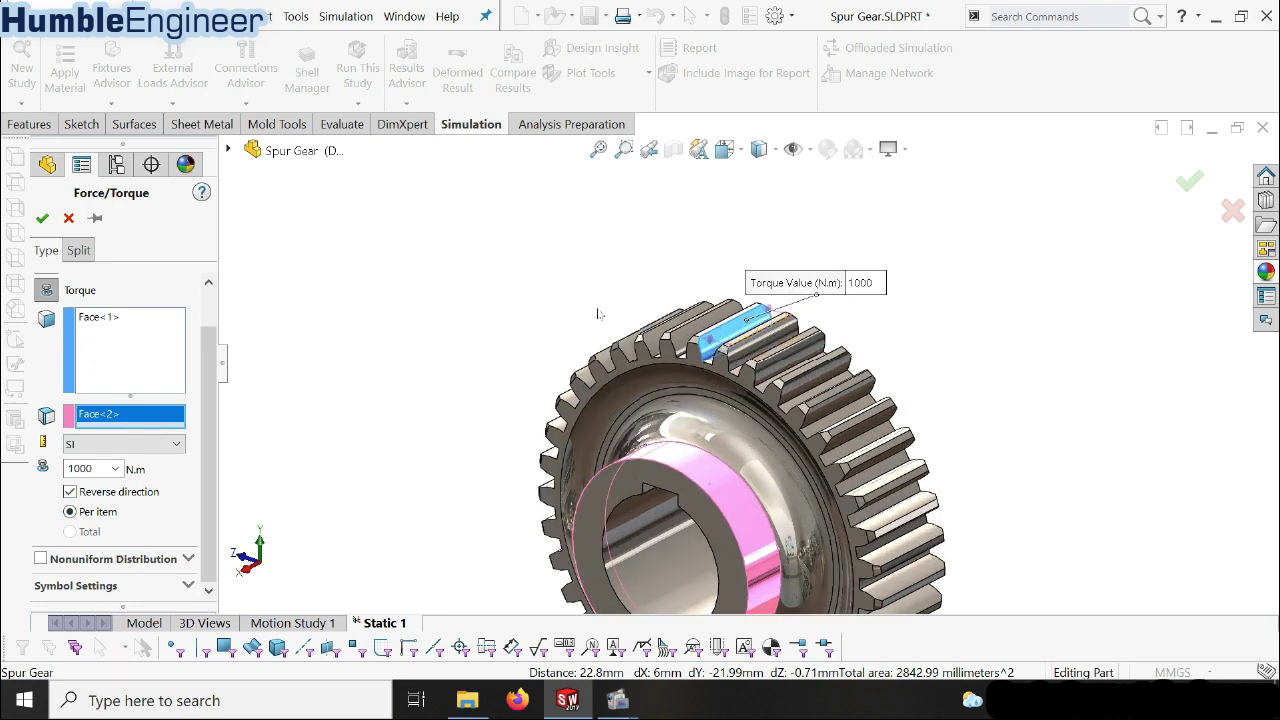
{"action": "left_click", "coordinate": [42, 218]}
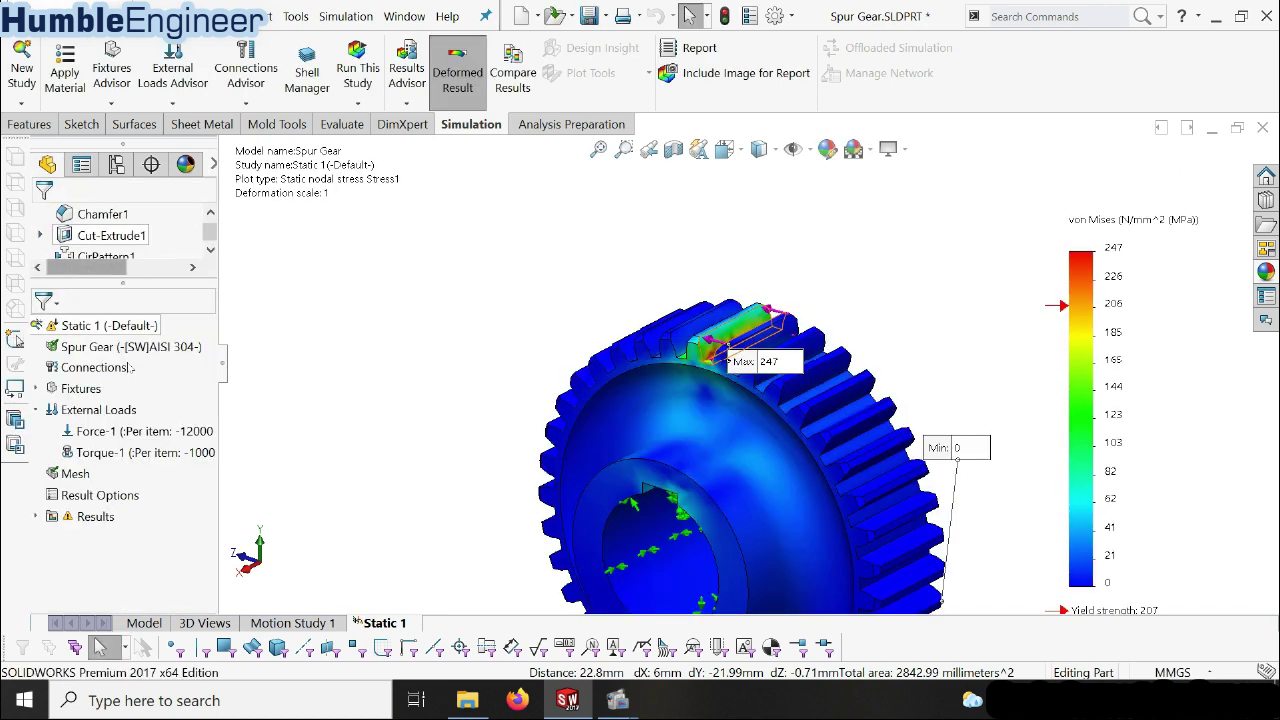
- Suppress Force-1 and rerun Static 1 under torque alone, now peaking at 373 MPa
{"action": "right_click", "coordinate": [108, 438]}
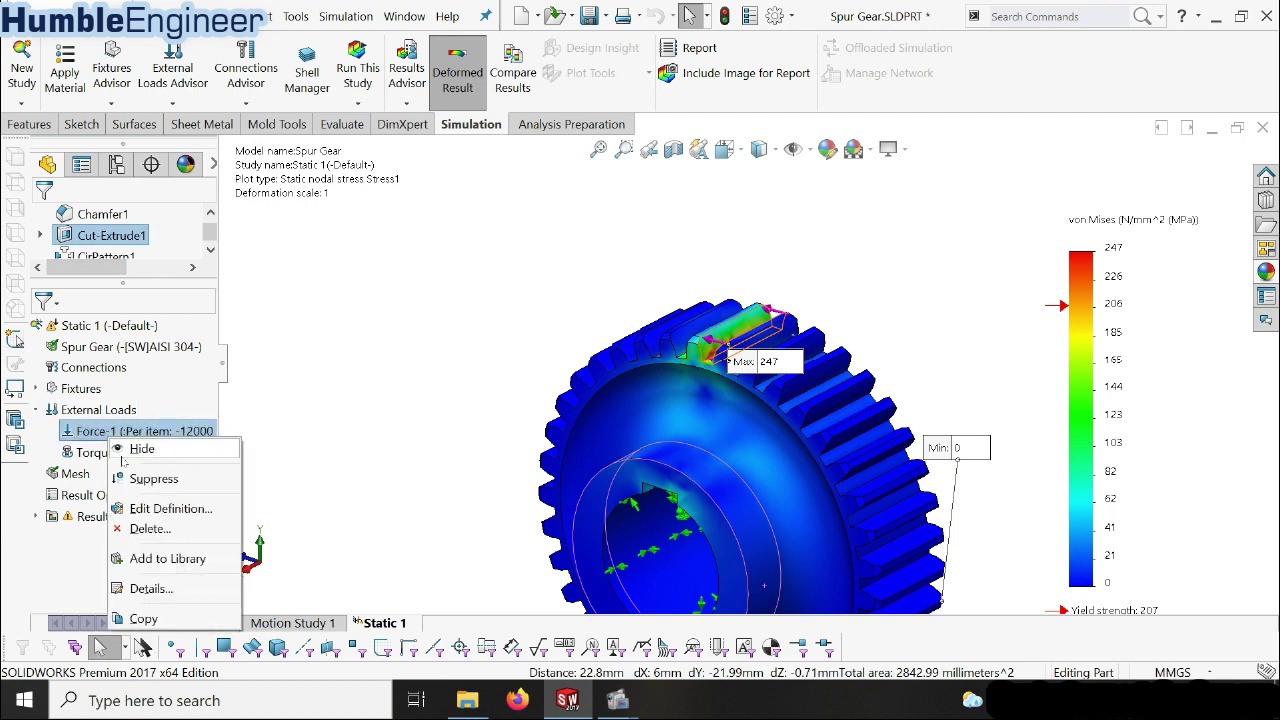
{"action": "left_click", "coordinate": [147, 487]}
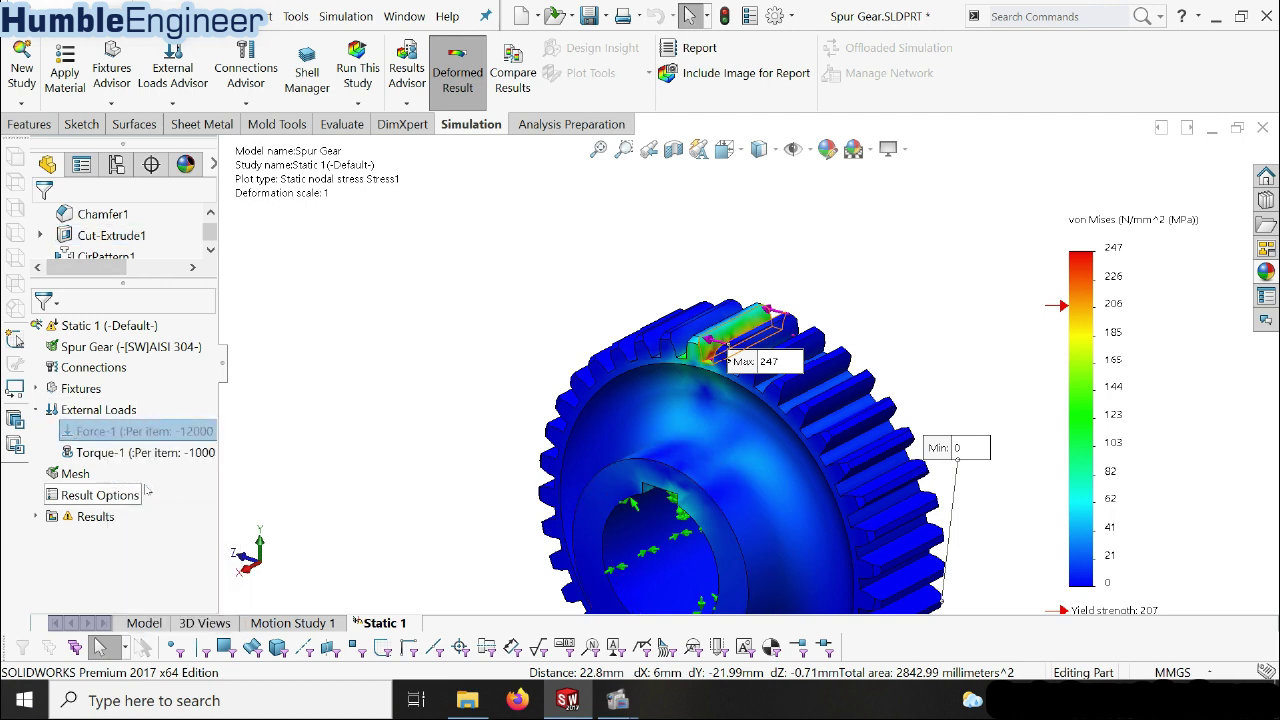
{"action": "right_click", "coordinate": [110, 325]}
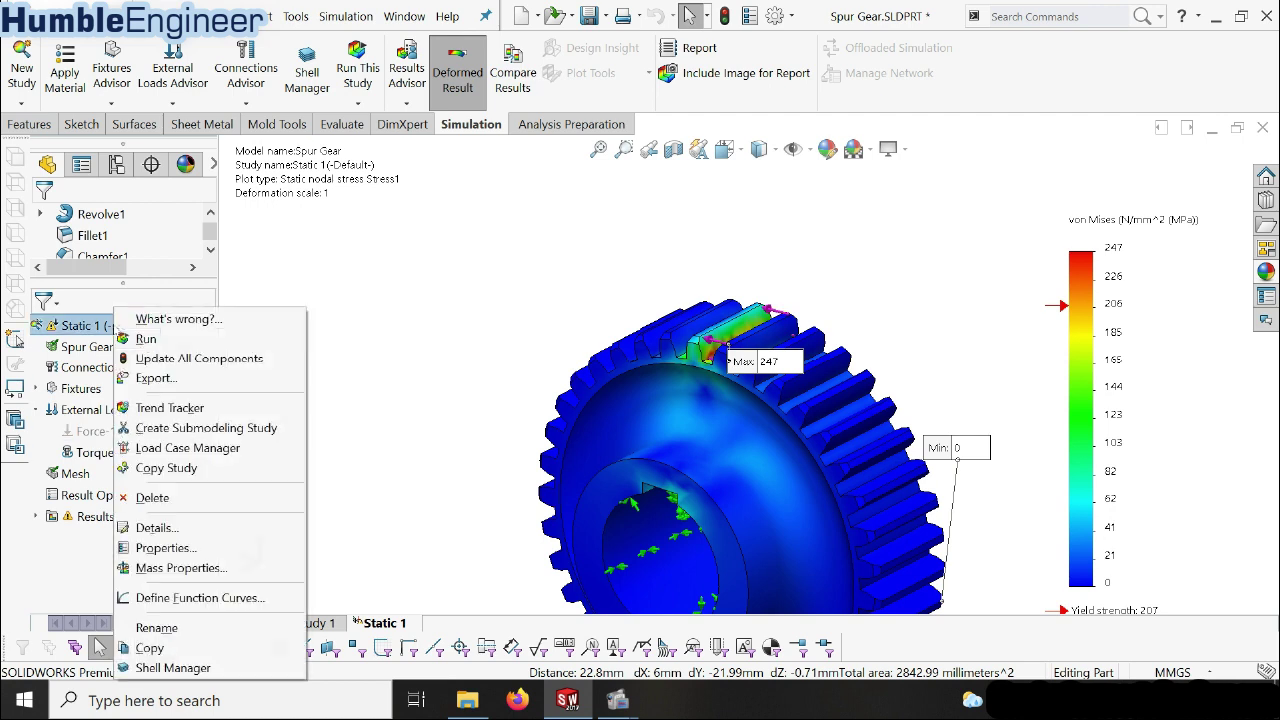
{"action": "left_click", "coordinate": [146, 339]}
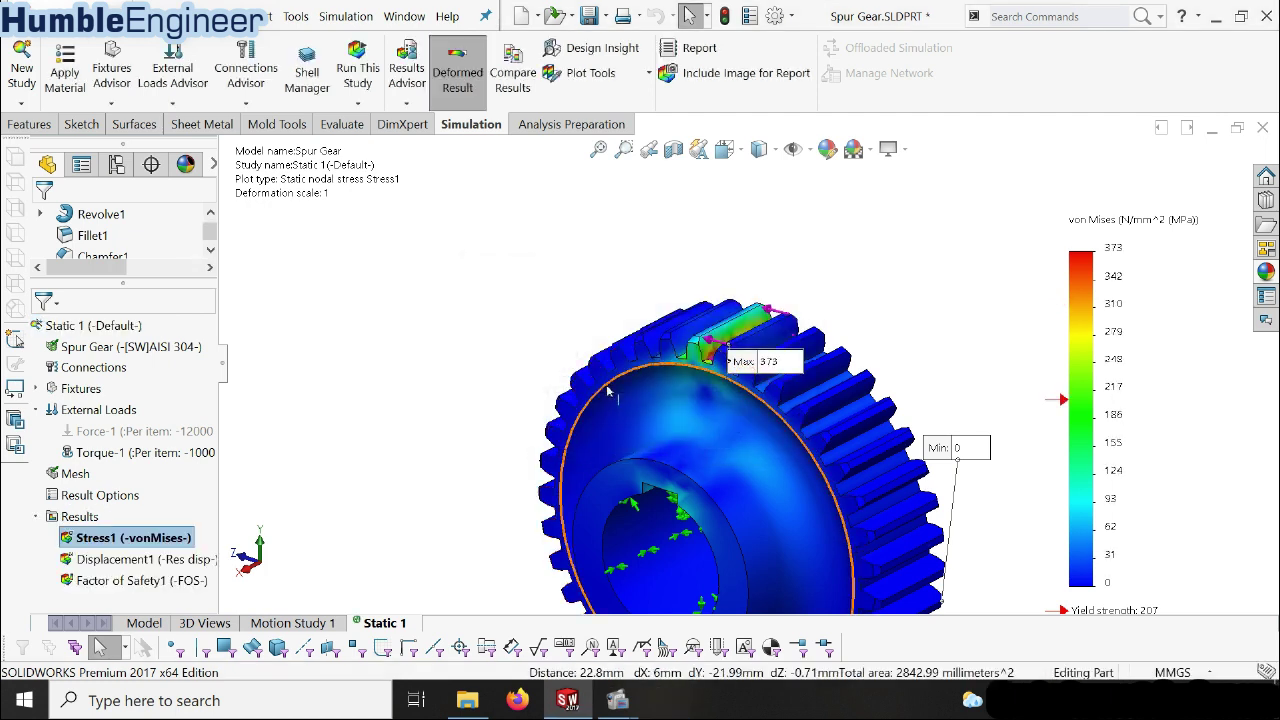
- Locate Torque-1 on the gear and show the displacement plot peaking at 0.057 mm
{"action": "scroll", "coordinate": [770, 365], "scroll_direction": "down", "scroll_amount": 2}
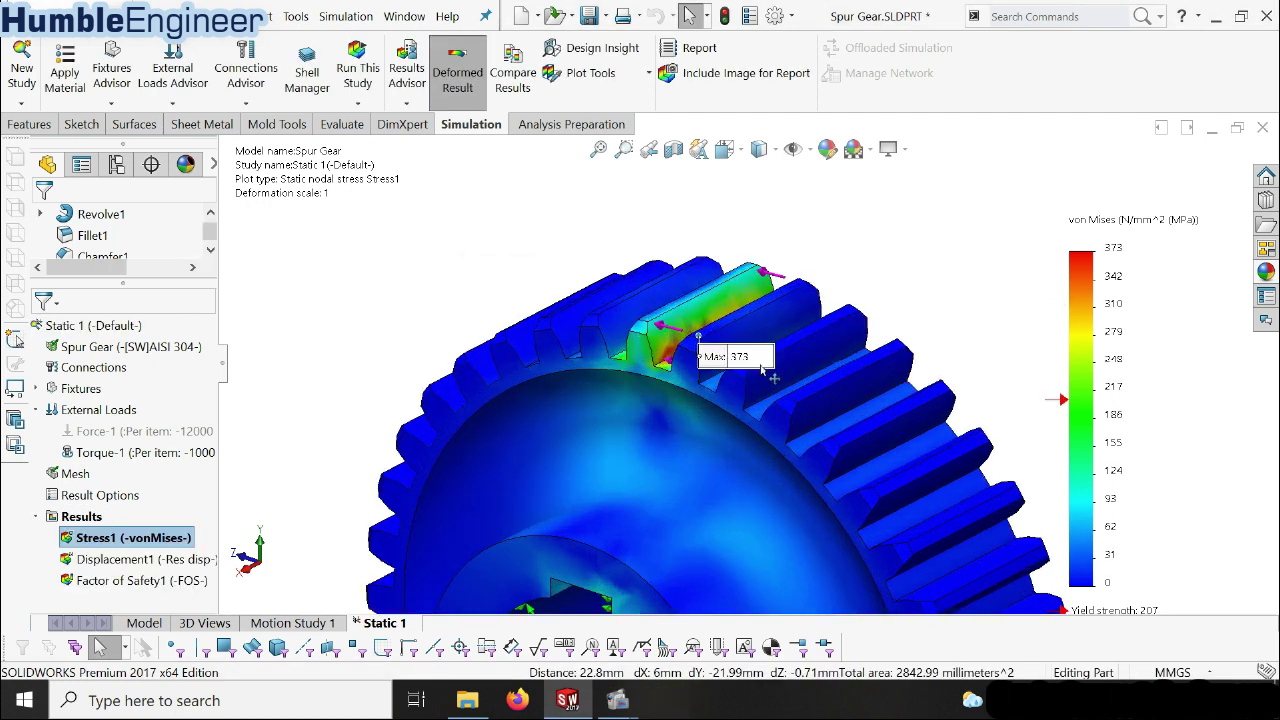
{"action": "scroll", "coordinate": [768, 377], "scroll_direction": "down", "scroll_amount": 2}
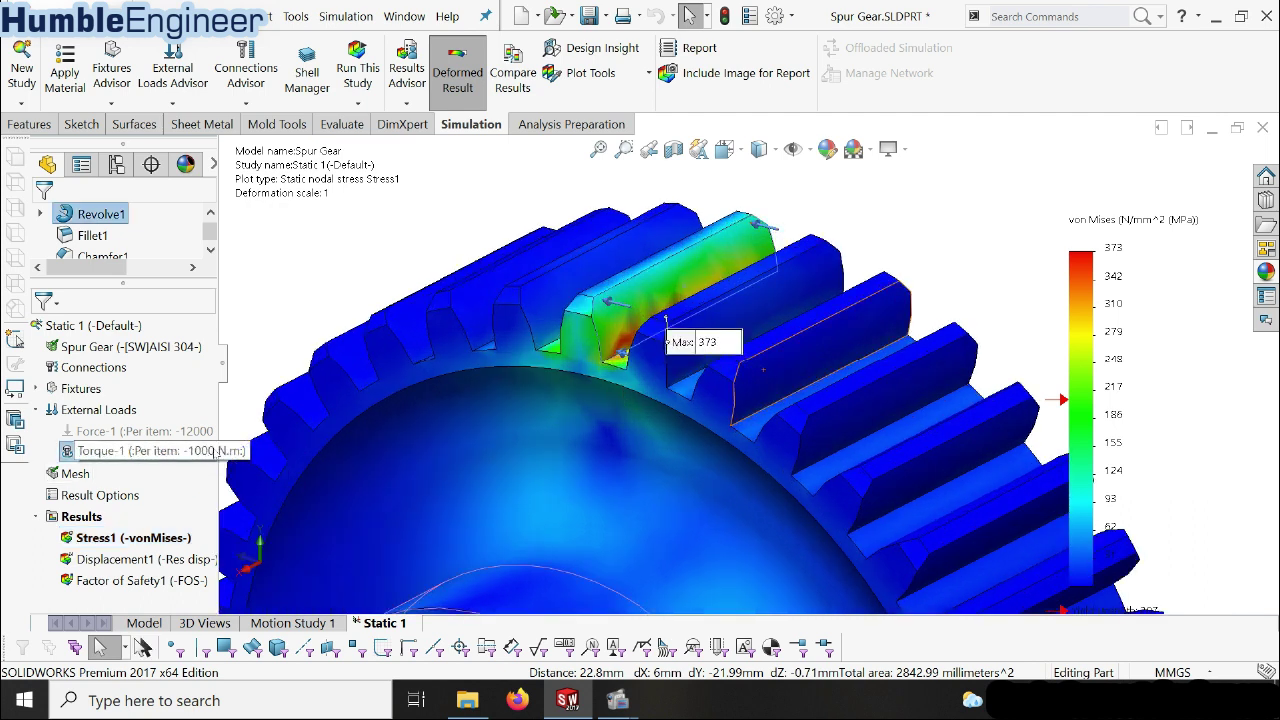
{"action": "scroll", "coordinate": [560, 412], "scroll_direction": "up", "scroll_amount": 2}
{"action": "left_click", "coordinate": [140, 451]}
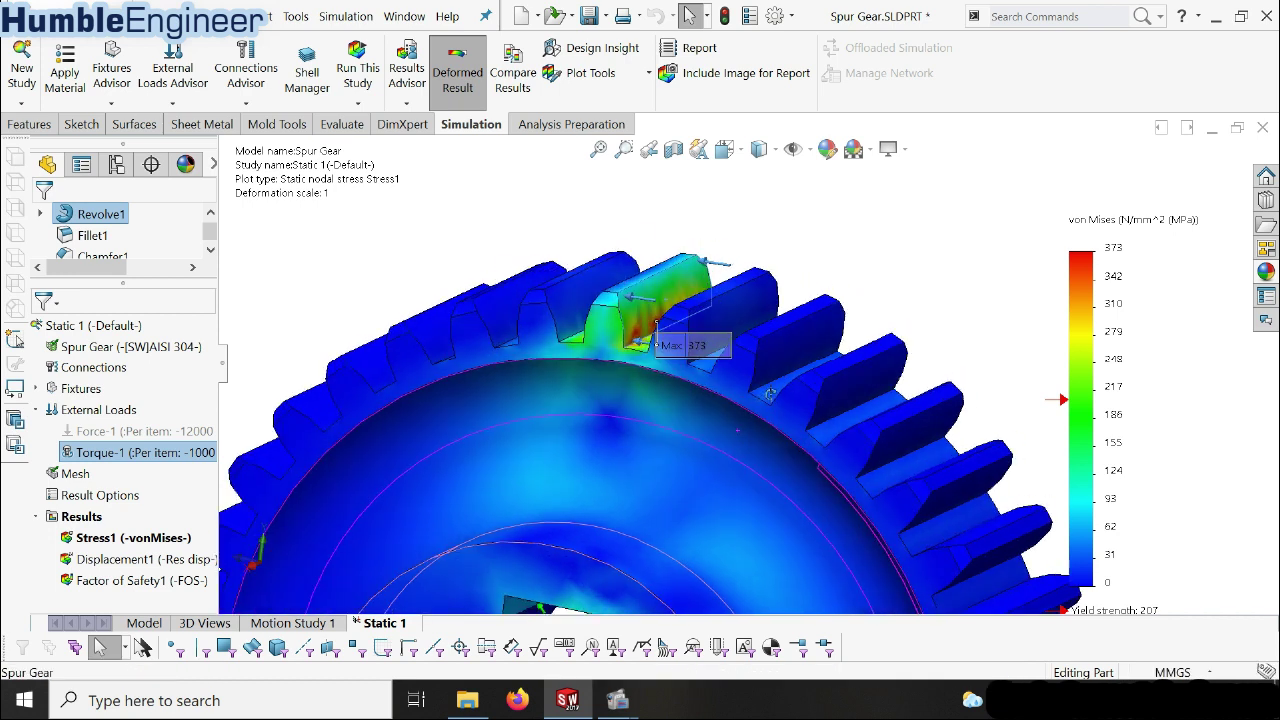
{"action": "middle_click_drag", "start_coordinate": [770, 395], "coordinate": [700, 430]}
{"action": "double_click", "coordinate": [158, 560]}
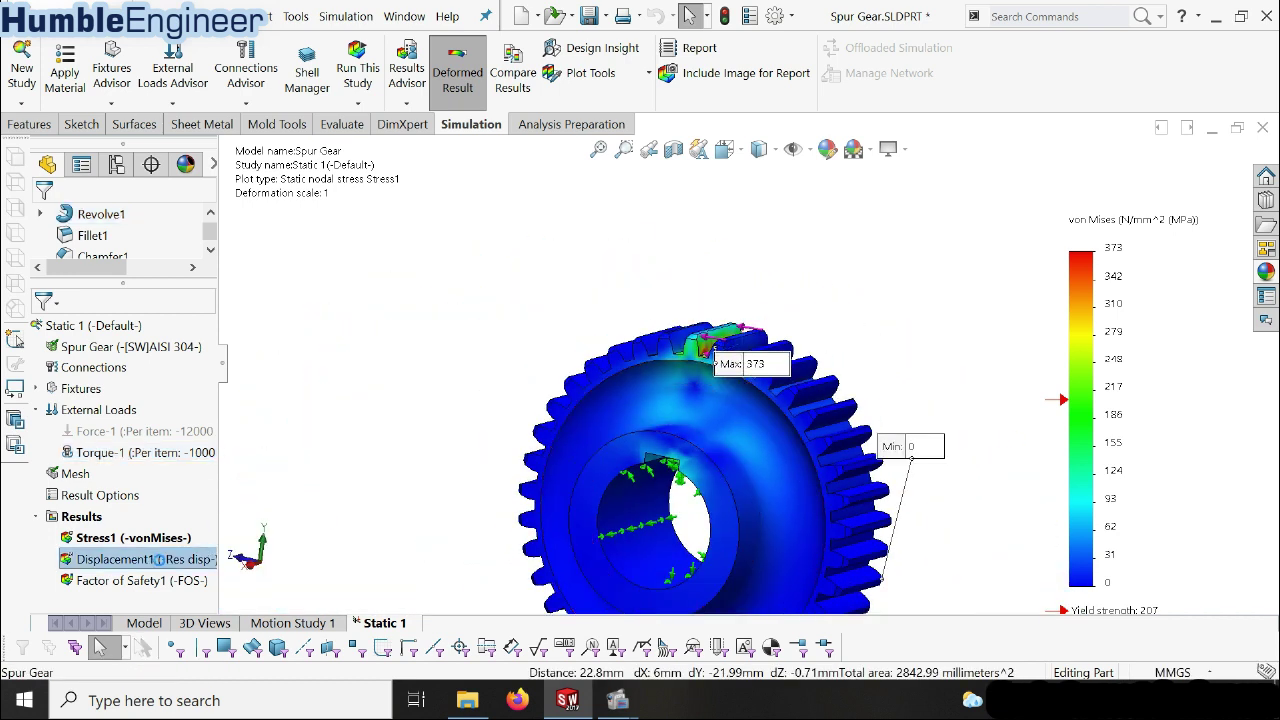
{"action": "scroll", "coordinate": [718, 368], "scroll_direction": "down", "scroll_amount": 2}
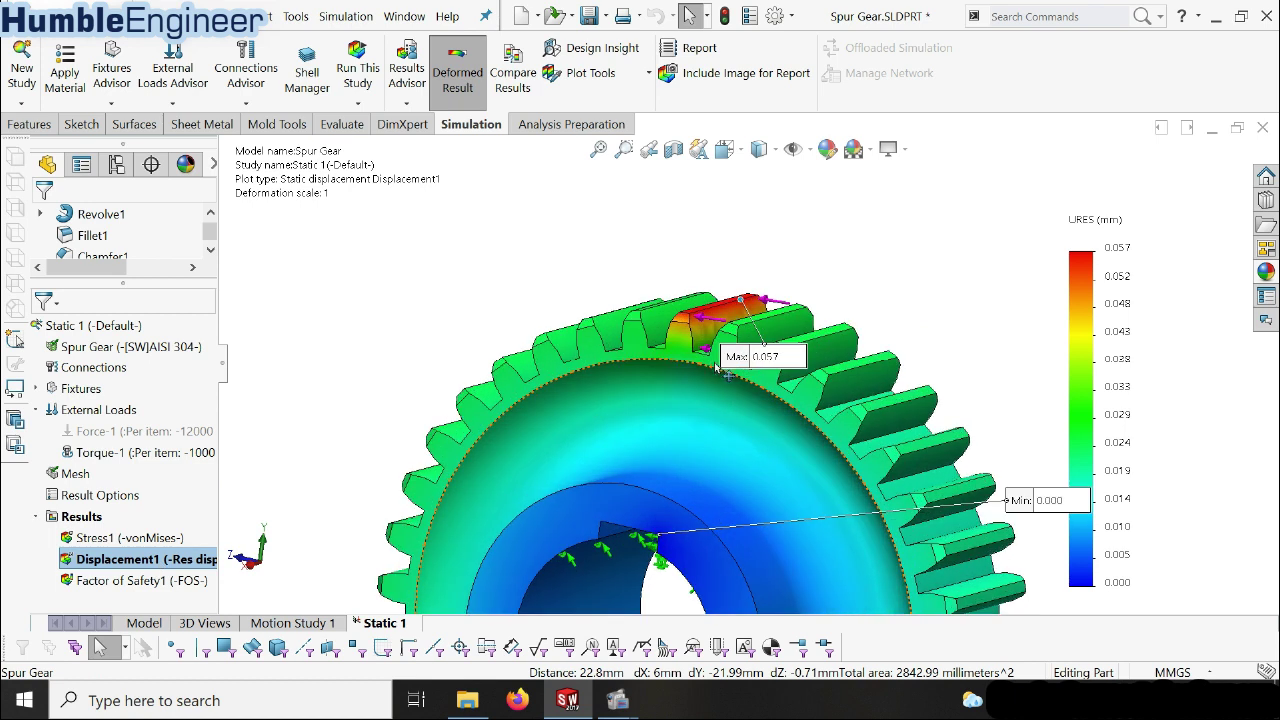
{"action": "mouse_move", "coordinate": [748, 381]}
{"action": "middle_mouse_down"}
{"action": "mouse_move", "coordinate": [800, 380]}
{"action": "mouse_move", "coordinate": [690, 425]}
{"action": "middle_mouse_up"}
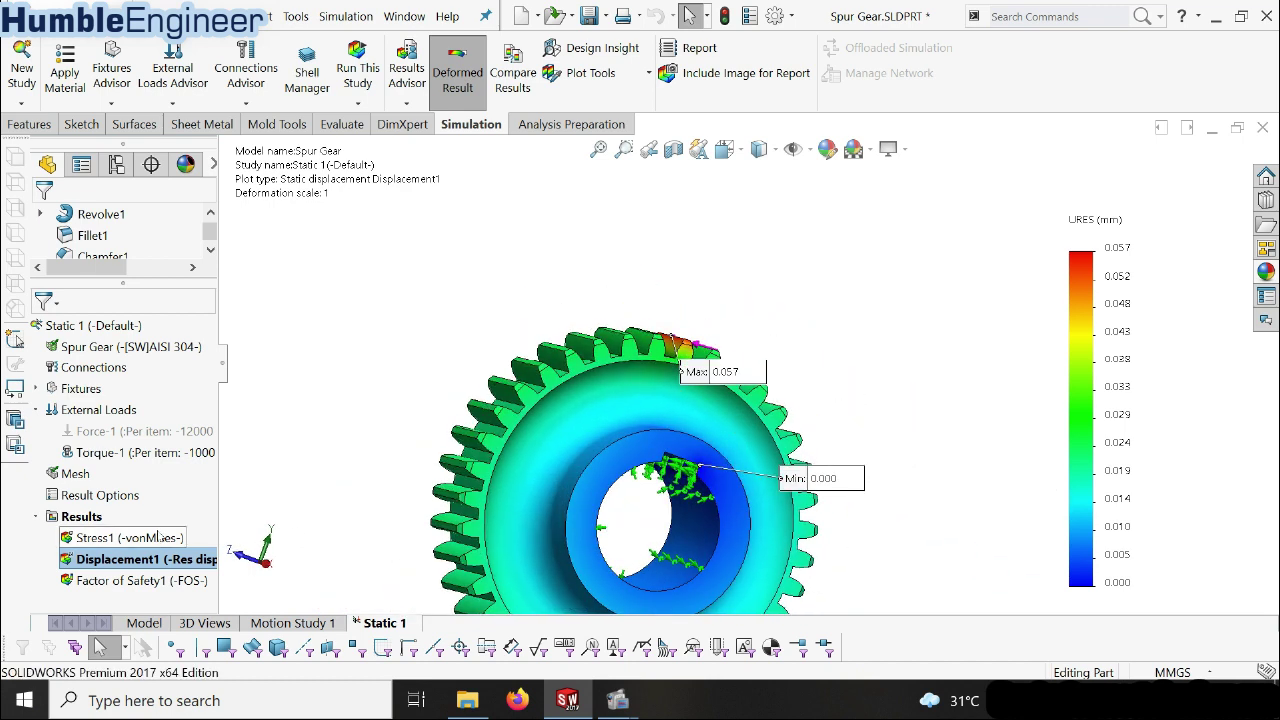
- Switch back to the Stress1 von Mises plot and orient the view into the keyway
{"action": "double_click", "coordinate": [160, 537]}
{"action": "scroll", "coordinate": [701, 399], "scroll_direction": "down", "scroll_amount": 2}
{"action": "scroll", "coordinate": [701, 399], "scroll_direction": "down", "scroll_amount": 2}
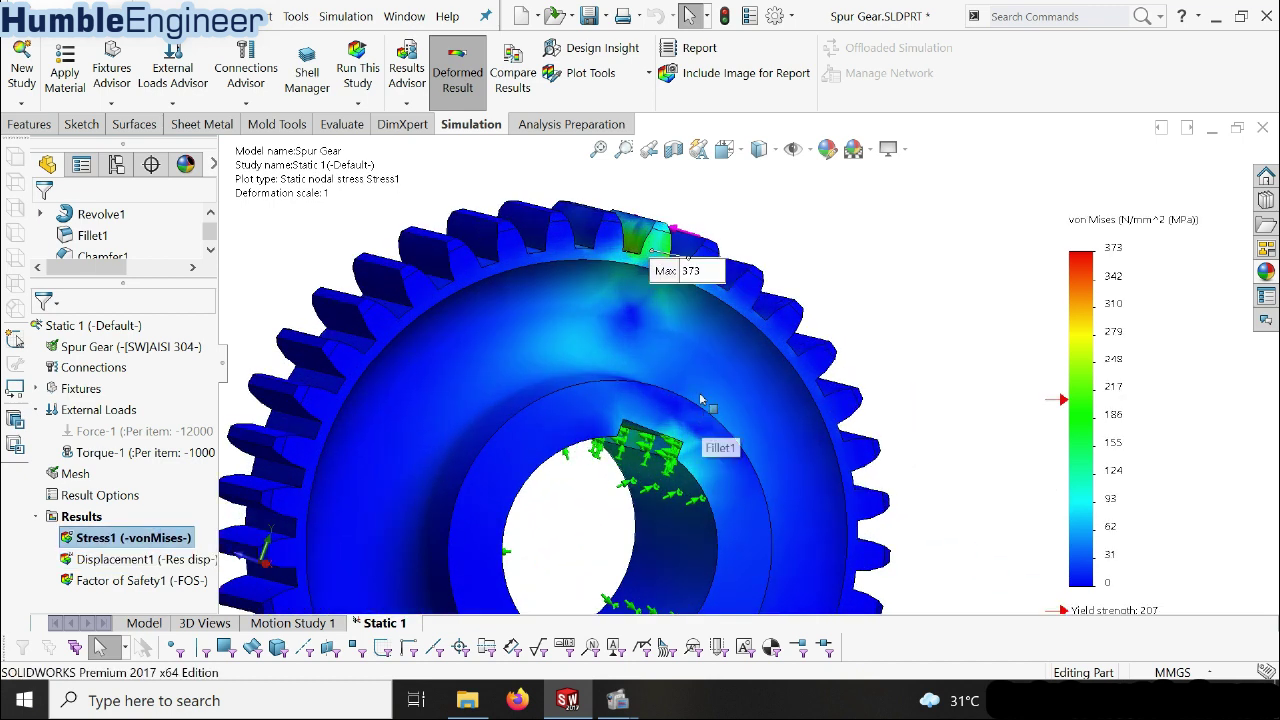
{"action": "mouse_move", "coordinate": [701, 399]}
{"action": "middle_mouse_down"}
{"action": "mouse_move", "coordinate": [648, 424]}
{"action": "mouse_move", "coordinate": [846, 361]}
{"action": "middle_mouse_up"}
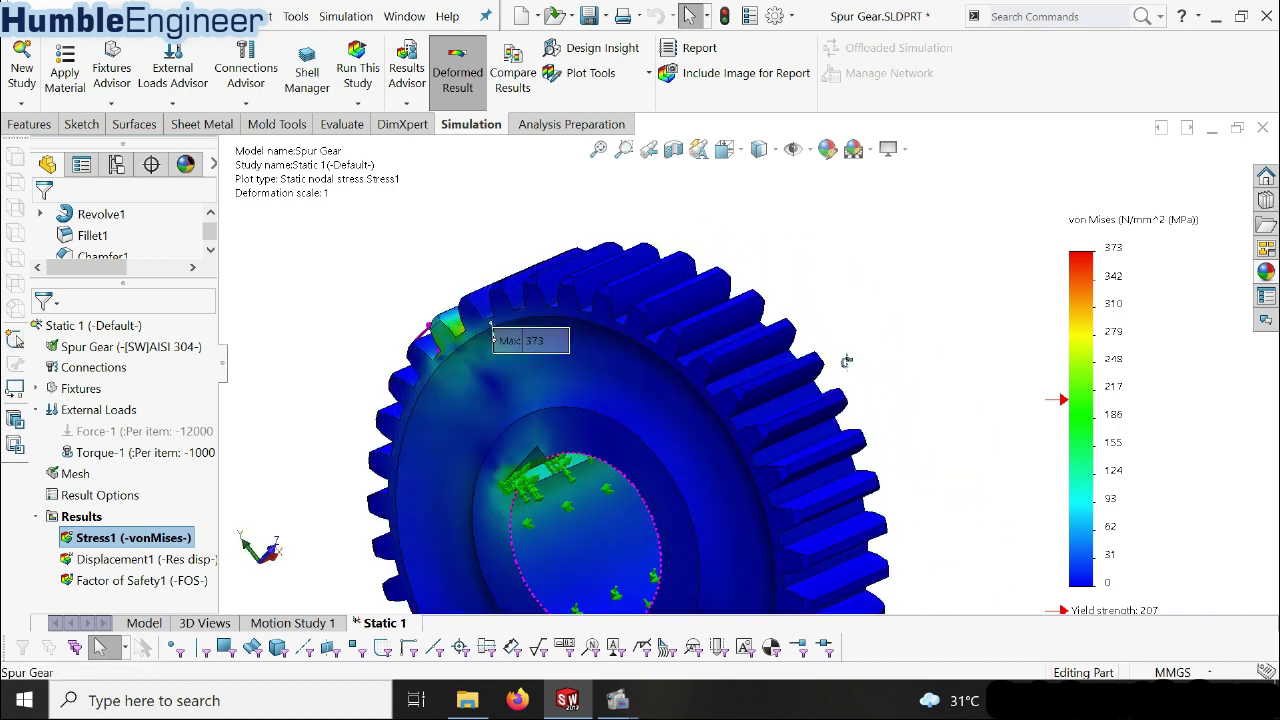
{"action": "scroll", "coordinate": [626, 443], "scroll_direction": "down", "scroll_amount": 3}
{"action": "mouse_move", "coordinate": [846, 361]}
{"action": "middle_mouse_down"}
{"action": "mouse_move", "coordinate": [626, 443]}
{"action": "mouse_move", "coordinate": [1095, 410]}
{"action": "middle_mouse_up"}
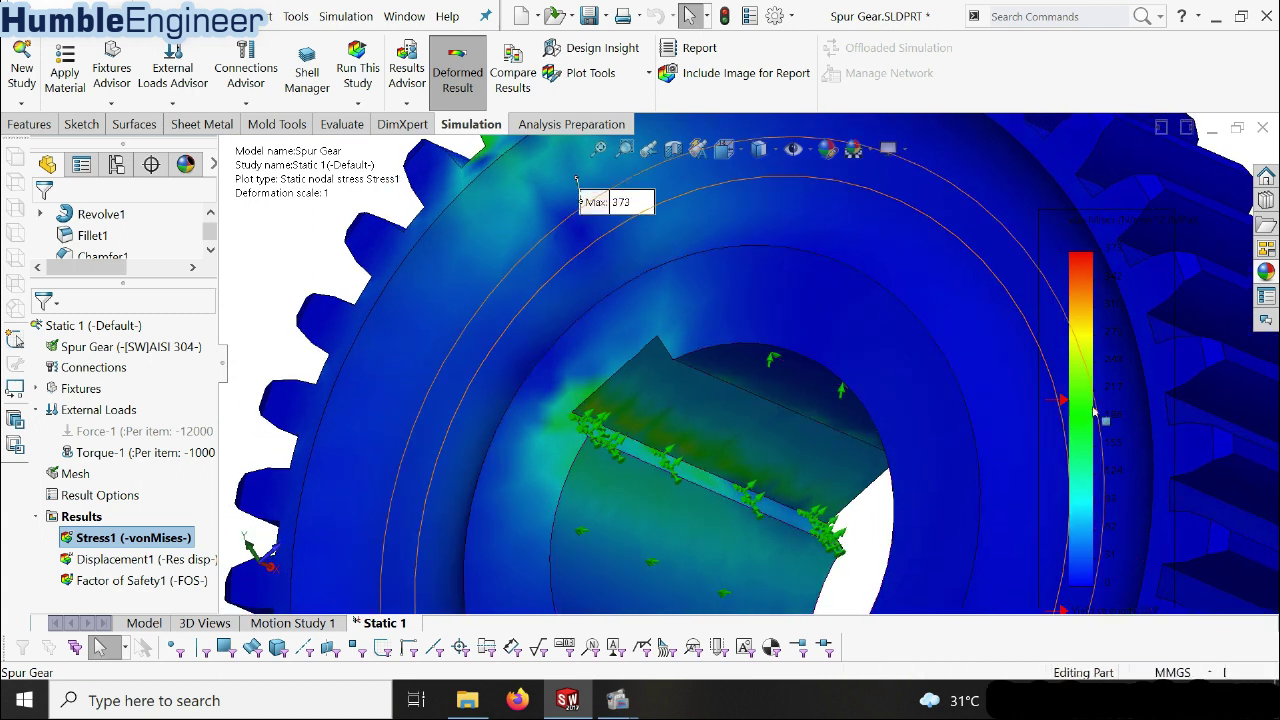
{"action": "scroll", "coordinate": [608, 424], "scroll_direction": "down", "scroll_amount": 2}
{"action": "scroll", "coordinate": [717, 420], "scroll_direction": "up", "scroll_amount": 2}
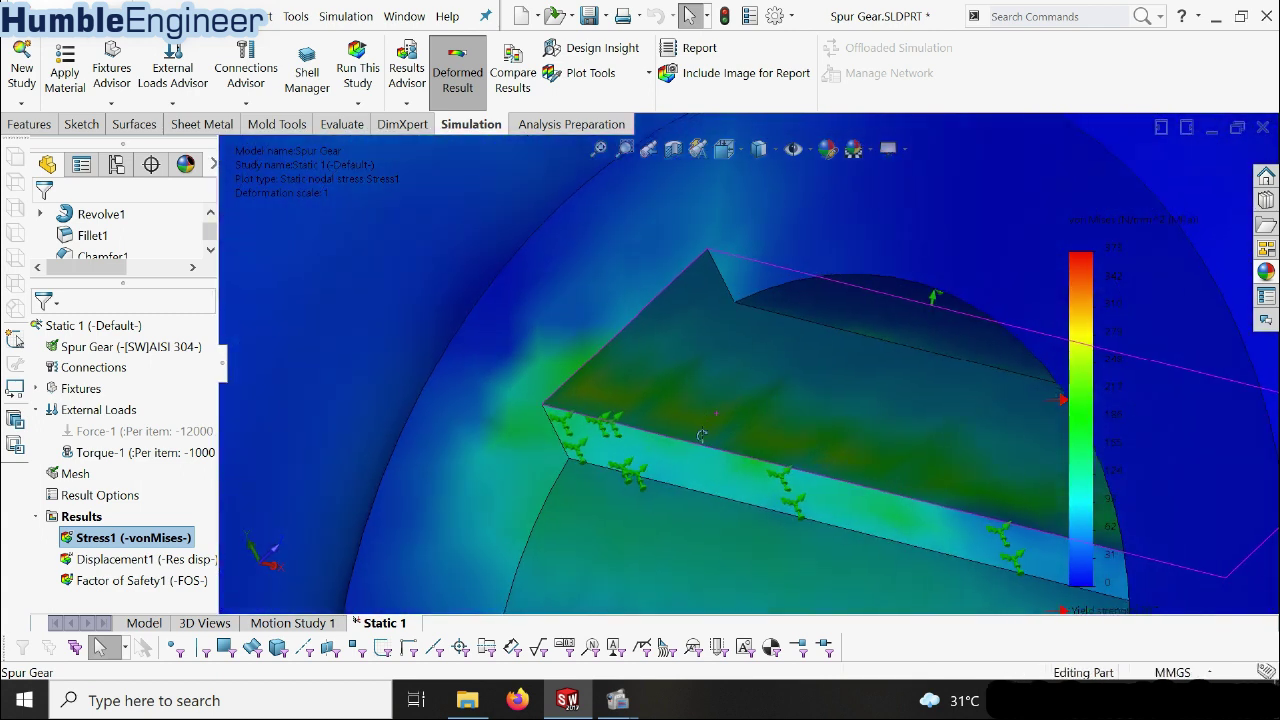
{"action": "scroll", "coordinate": [705, 400], "scroll_direction": "up", "scroll_amount": 3}
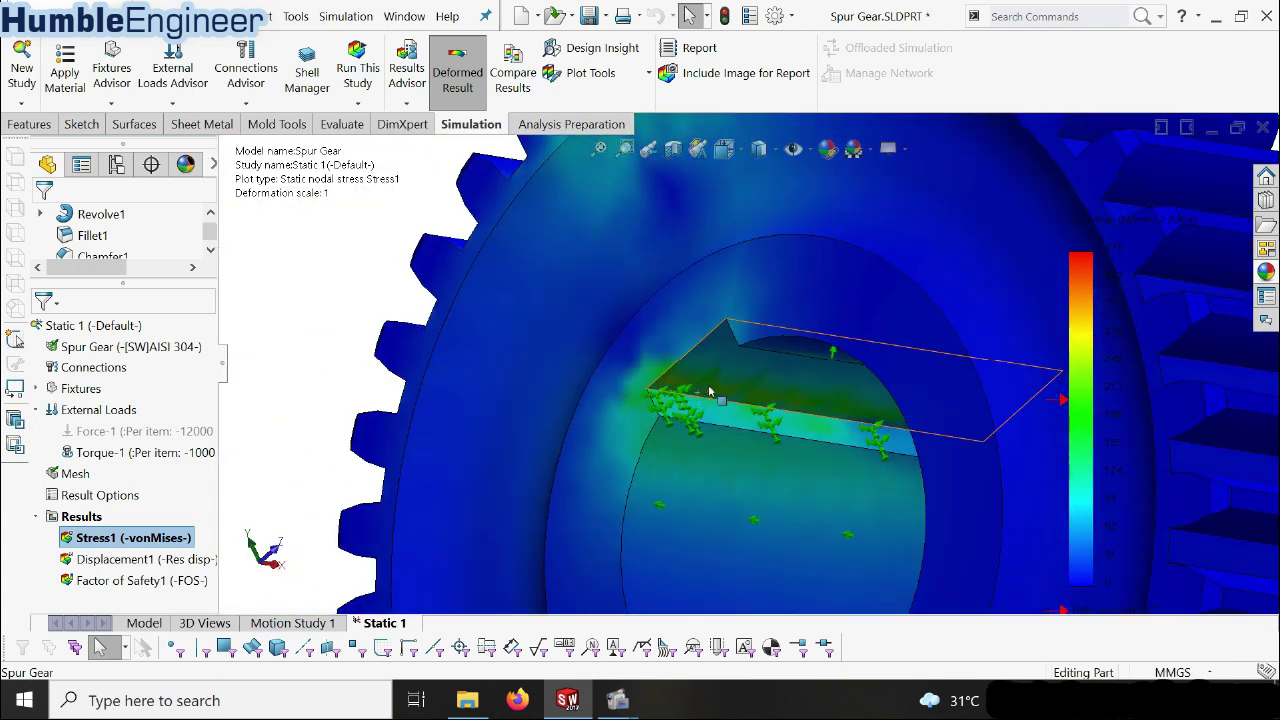
- Probe the keyway edge, reading 229 MPa at node 14606, then return to an overall view
{"action": "right_click", "coordinate": [128, 538]}
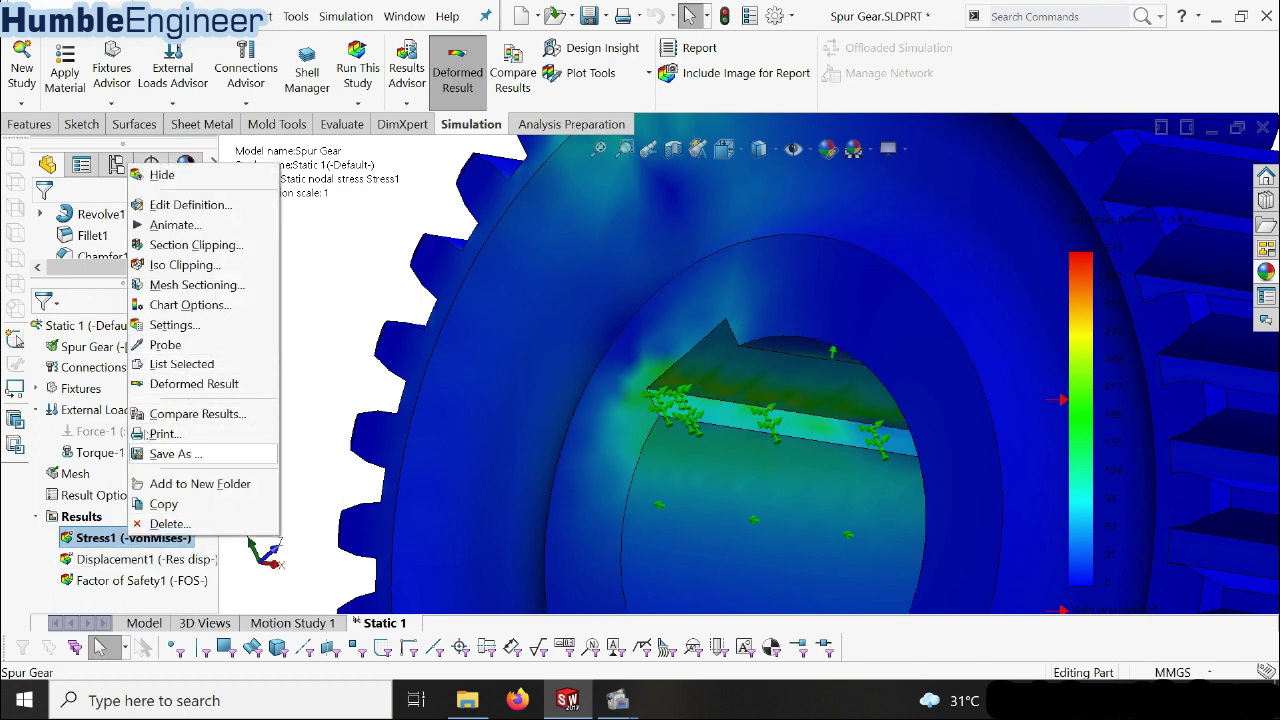
{"action": "left_click", "coordinate": [163, 346]}
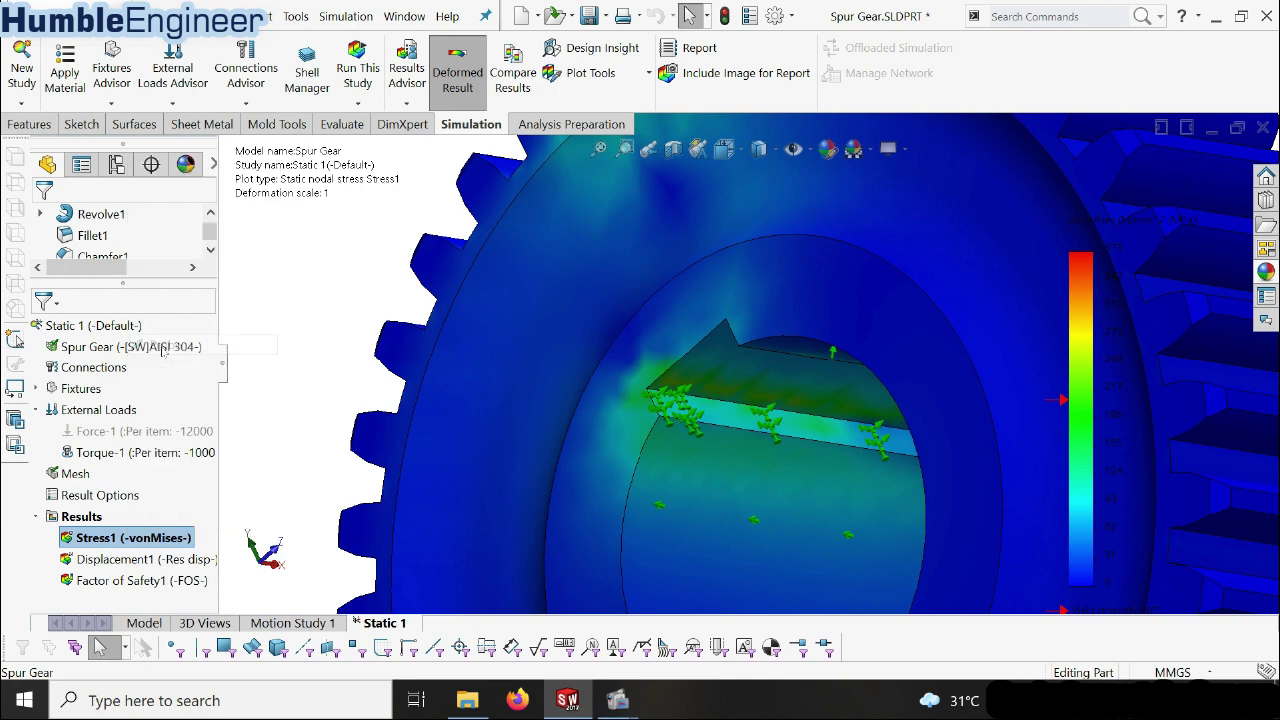
{"action": "left_click", "coordinate": [733, 397]}
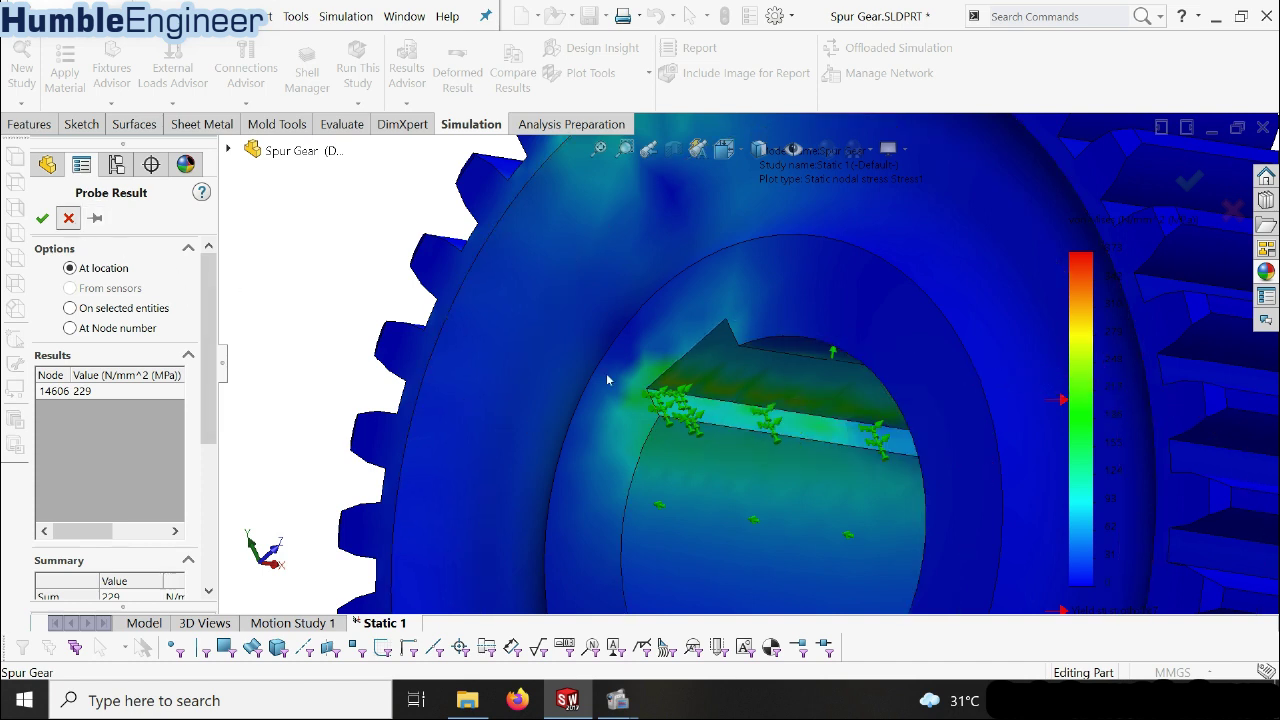
{"action": "left_click", "coordinate": [68, 218]}
{"action": "mouse_move", "coordinate": [700, 460]}
{"action": "middle_mouse_down"}
{"action": "mouse_move", "coordinate": [845, 470]}
{"action": "mouse_move", "coordinate": [924, 366]}
{"action": "mouse_move", "coordinate": [920, 294]}
{"action": "middle_mouse_up"}
{"action": "scroll", "coordinate": [920, 294], "scroll_direction": "up", "scroll_amount": 3}
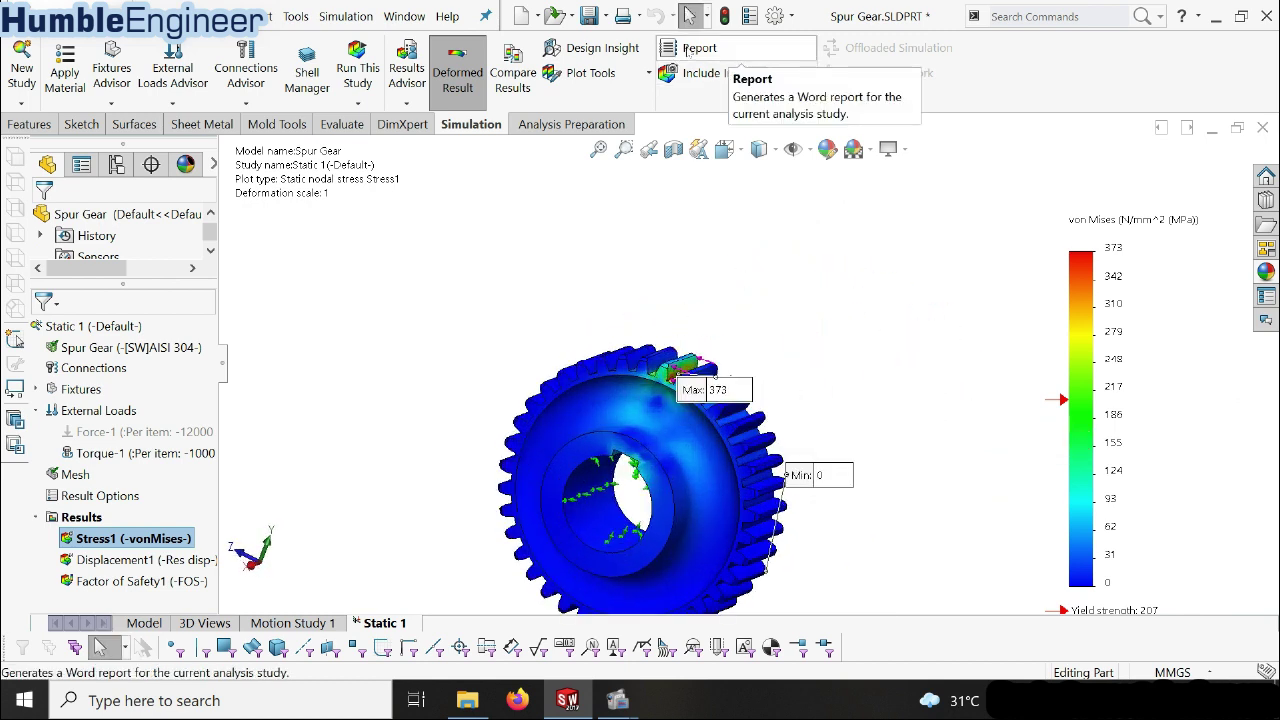
- Publish an A4 Word report Spur Gear-Static 1-1.docx, overwriting the existing file
{"action": "left_click", "coordinate": [688, 52]}
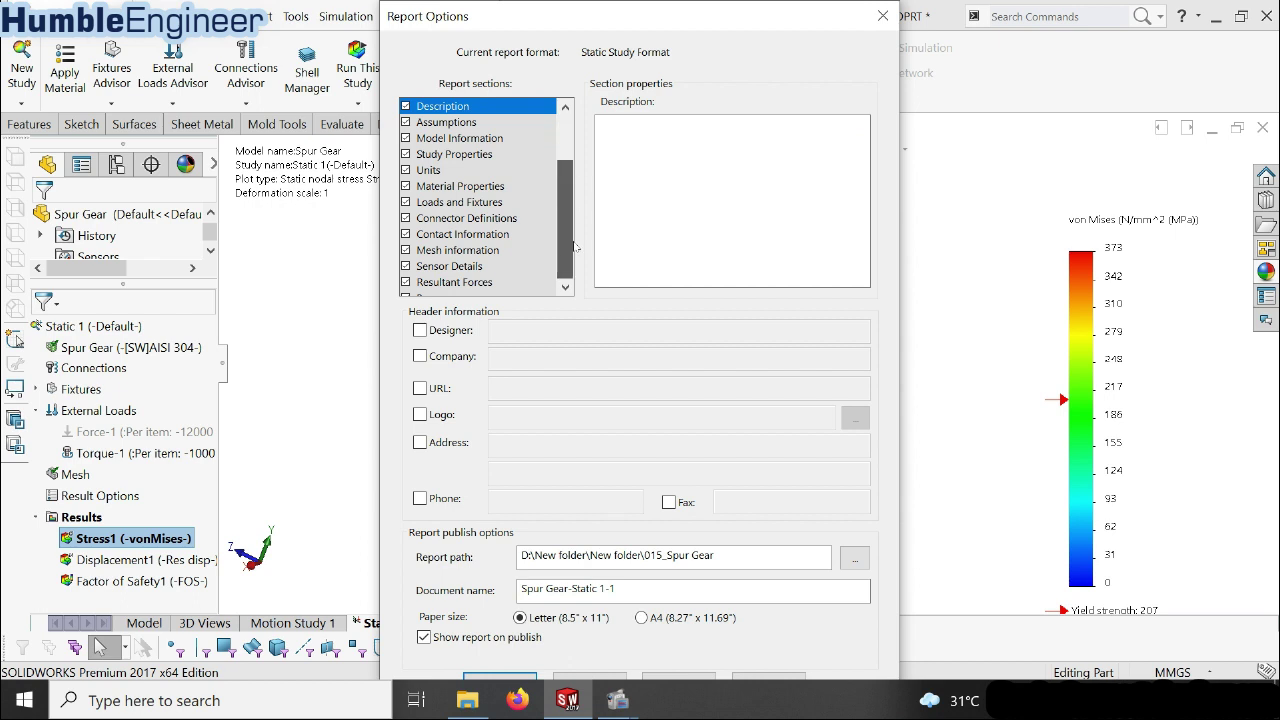
{"action": "scroll", "coordinate": [489, 168], "scroll_direction": "down", "scroll_amount": 2}
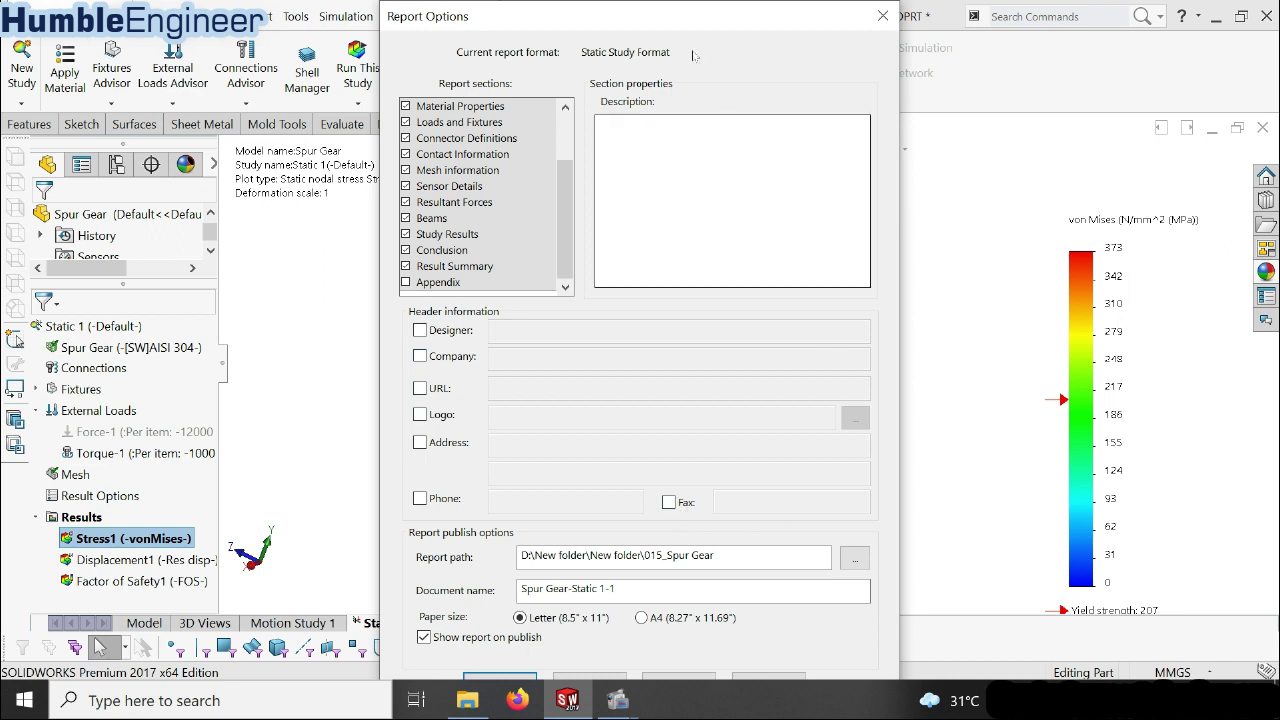
{"action": "left_click_drag", "start_coordinate": [698, 28], "coordinate": [803, 28]}
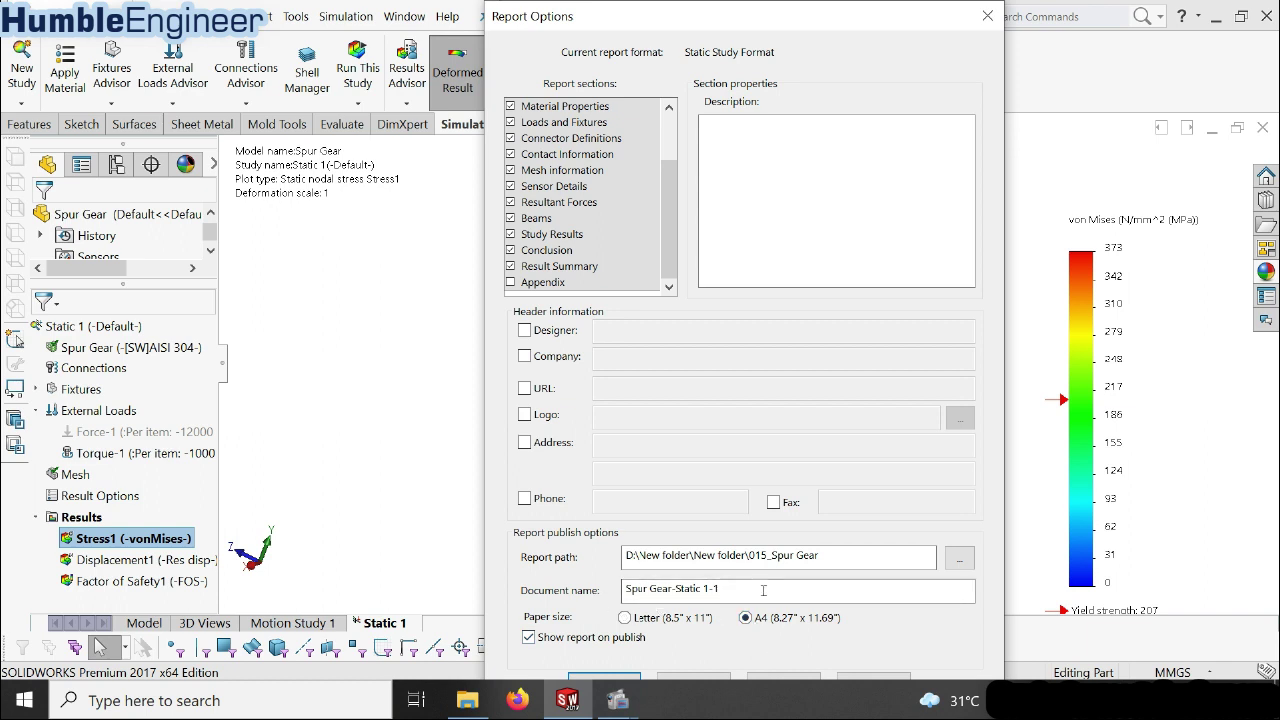
{"action": "left_click_drag", "start_coordinate": [701, 27], "coordinate": [713, 5]}
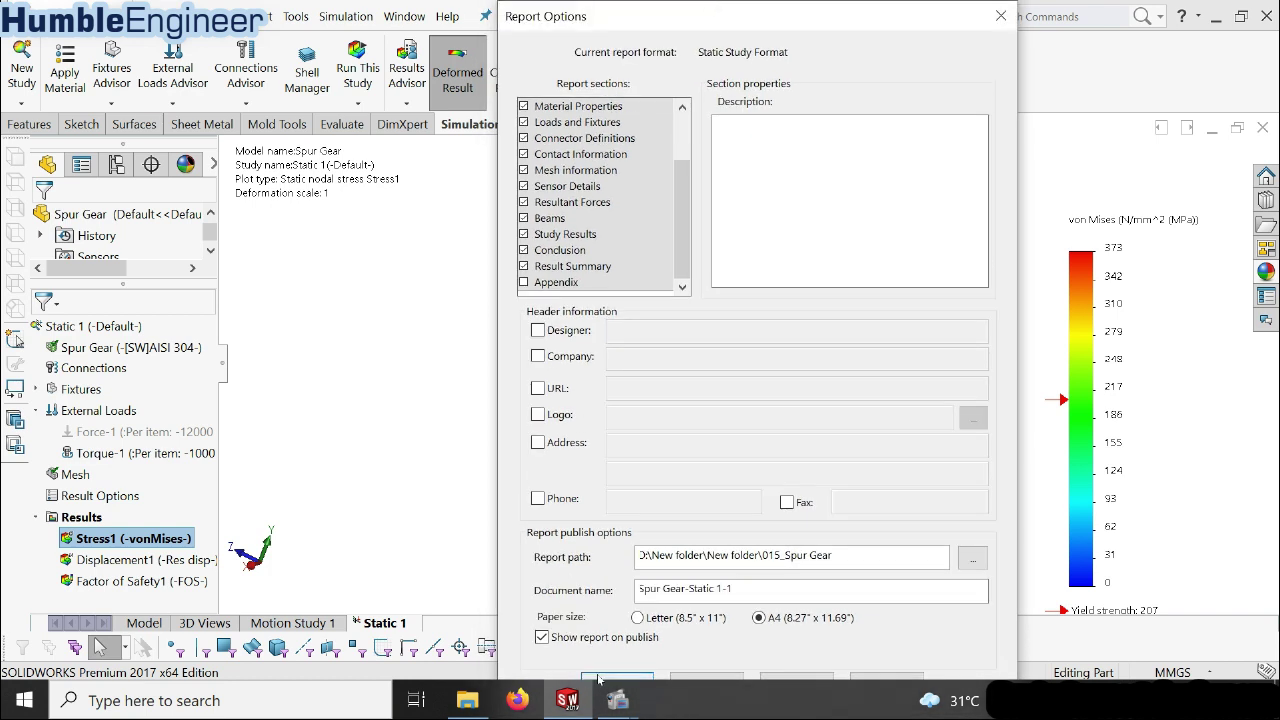
{"action": "left_click_drag", "start_coordinate": [700, 30], "coordinate": [686, 5]}
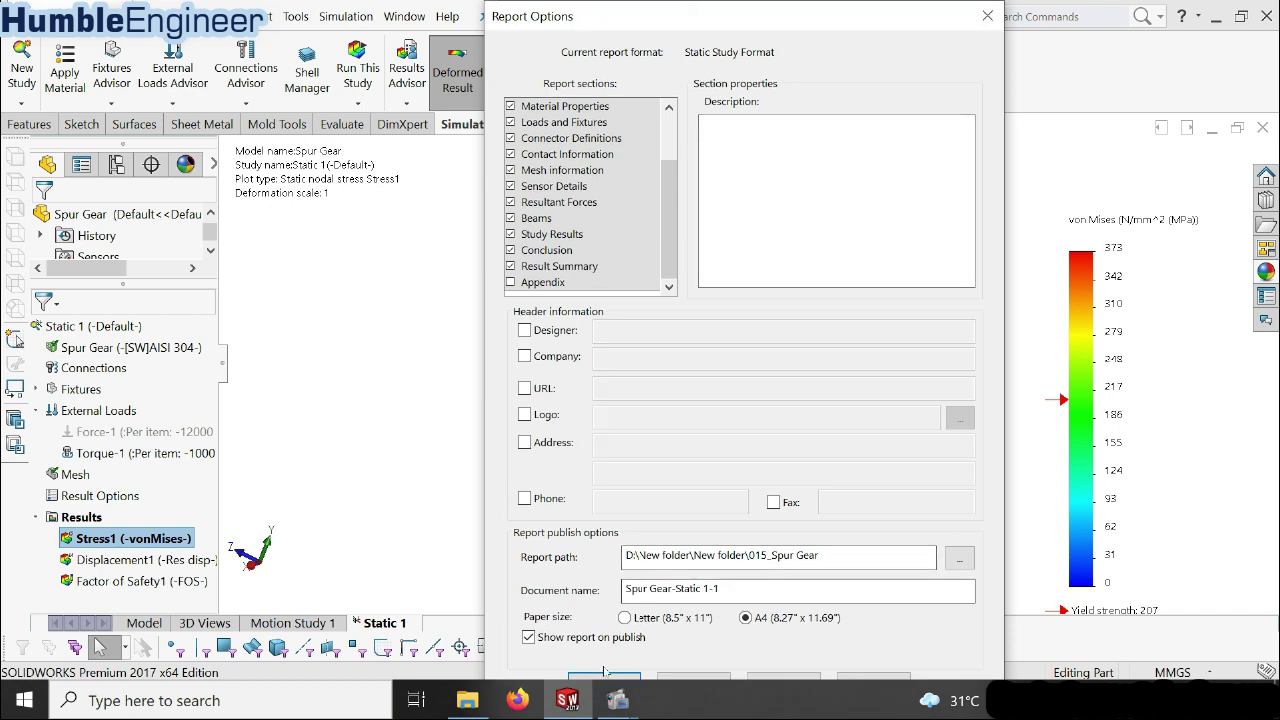
{"action": "left_click", "coordinate": [608, 679]}
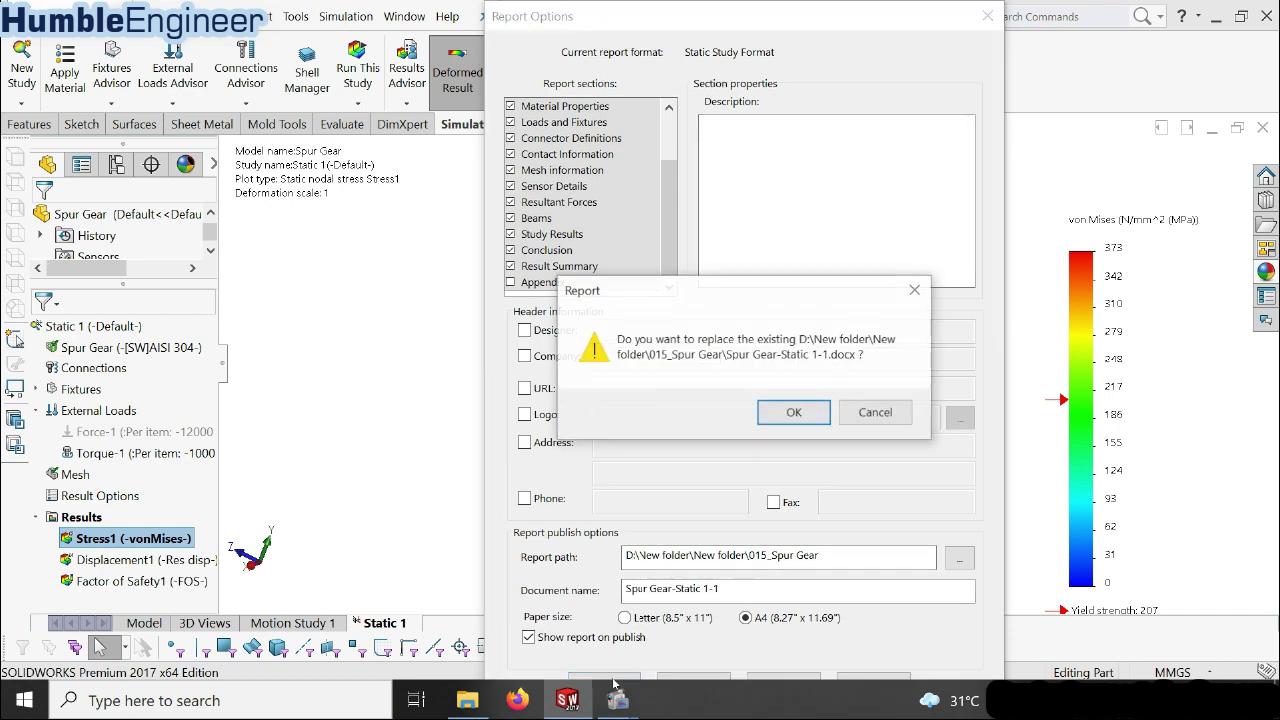
{"action": "left_click", "coordinate": [794, 413]}
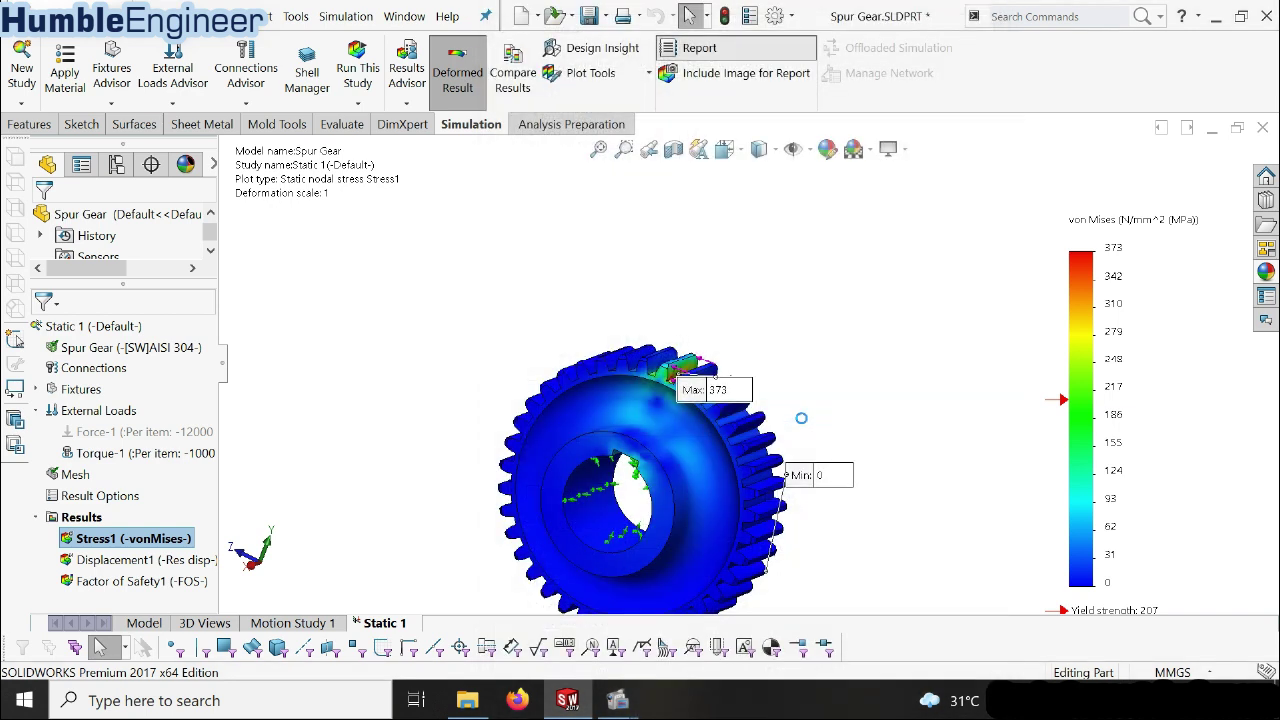
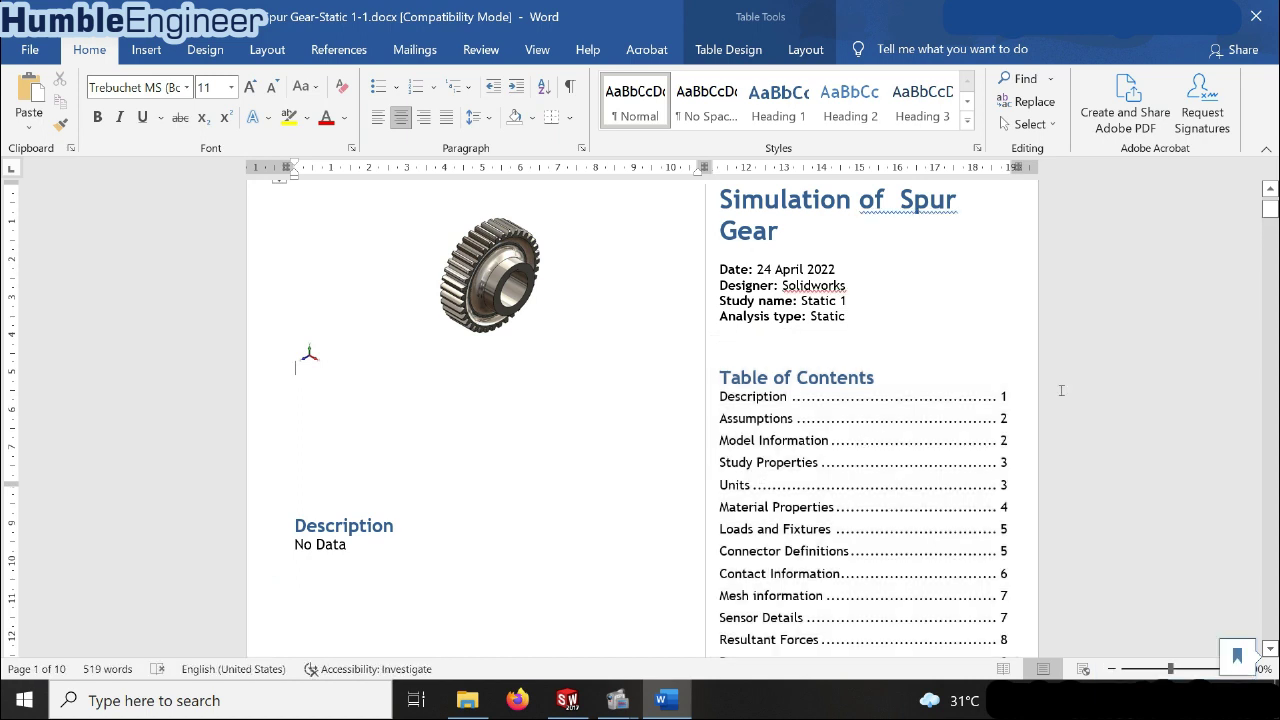
- Scroll from the report's title page down through the Model Information section
{"action": "scroll", "coordinate": [1061, 390], "scroll_direction": "up", "scroll_amount": 3}
{"action": "scroll", "coordinate": [1061, 391], "scroll_direction": "down", "scroll_amount": 2}
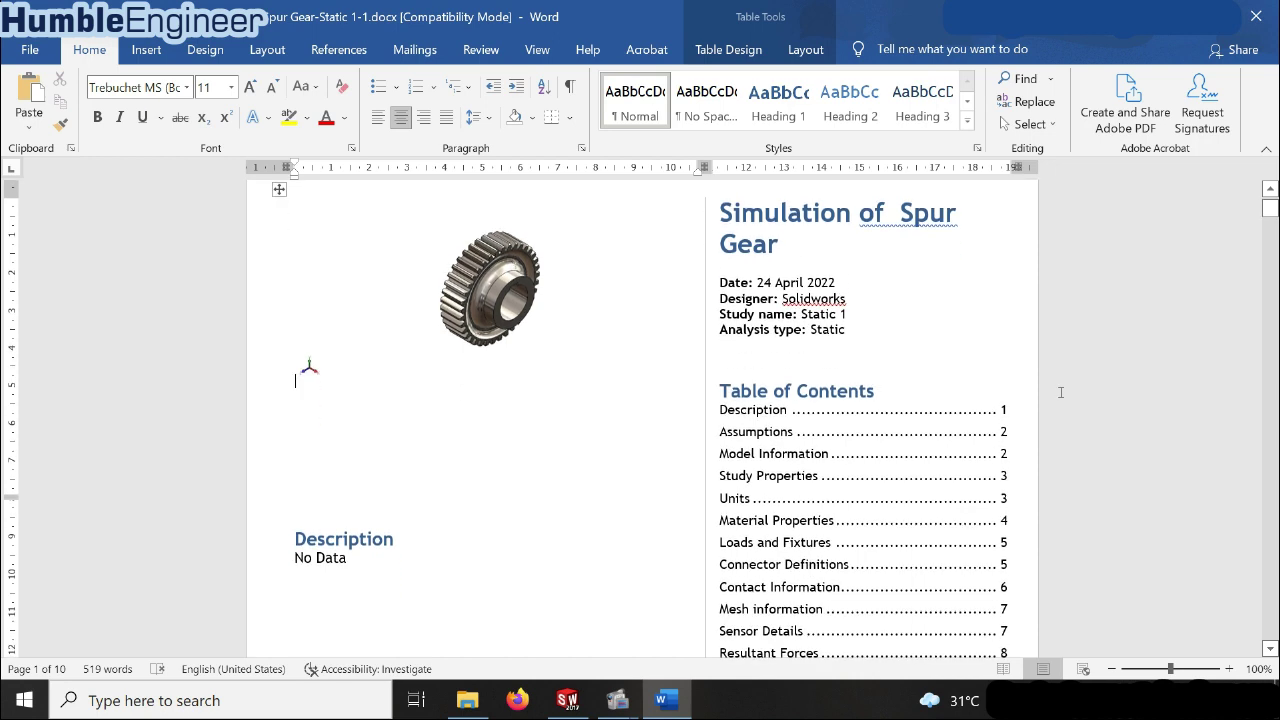
{"action": "scroll", "coordinate": [1061, 393], "scroll_direction": "down", "scroll_amount": 1}
{"action": "scroll", "coordinate": [1061, 393], "scroll_direction": "down", "scroll_amount": 2}
{"action": "scroll", "coordinate": [1060, 393], "scroll_direction": "down", "scroll_amount": 1}
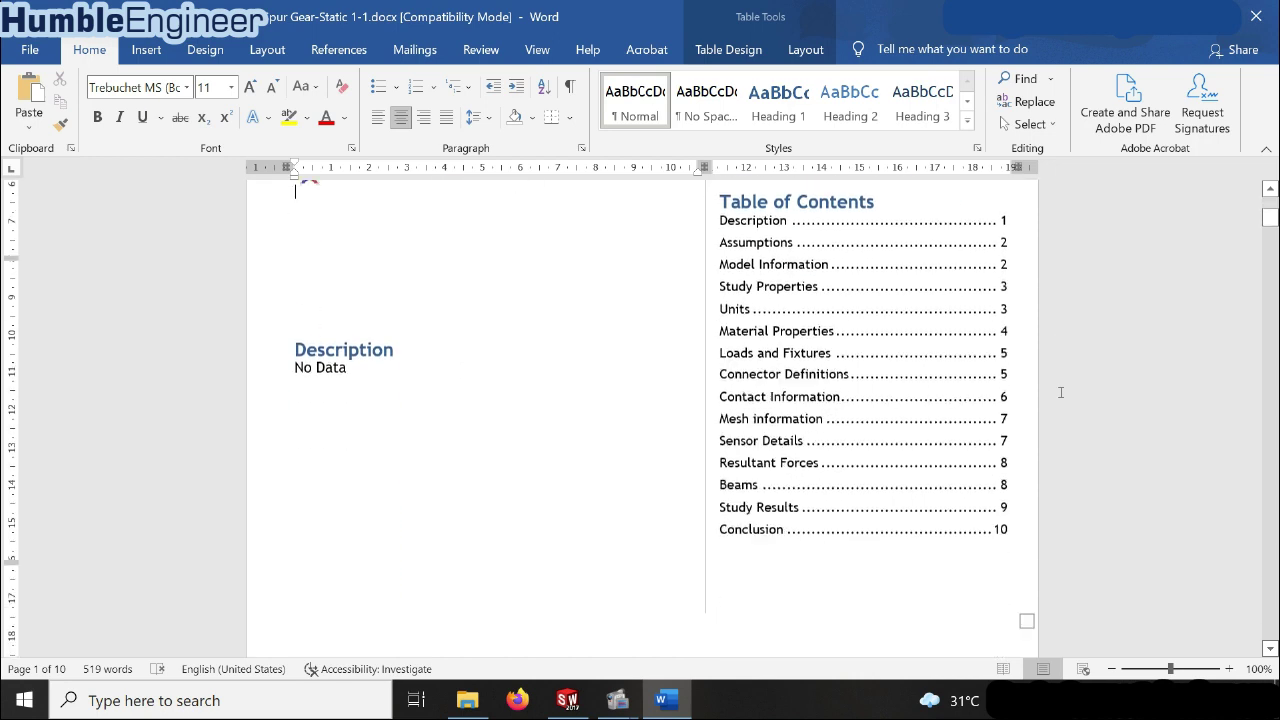
{"action": "scroll", "coordinate": [1059, 393], "scroll_direction": "up", "scroll_amount": 3}
{"action": "scroll", "coordinate": [765, 277], "scroll_direction": "up", "scroll_amount": 1}
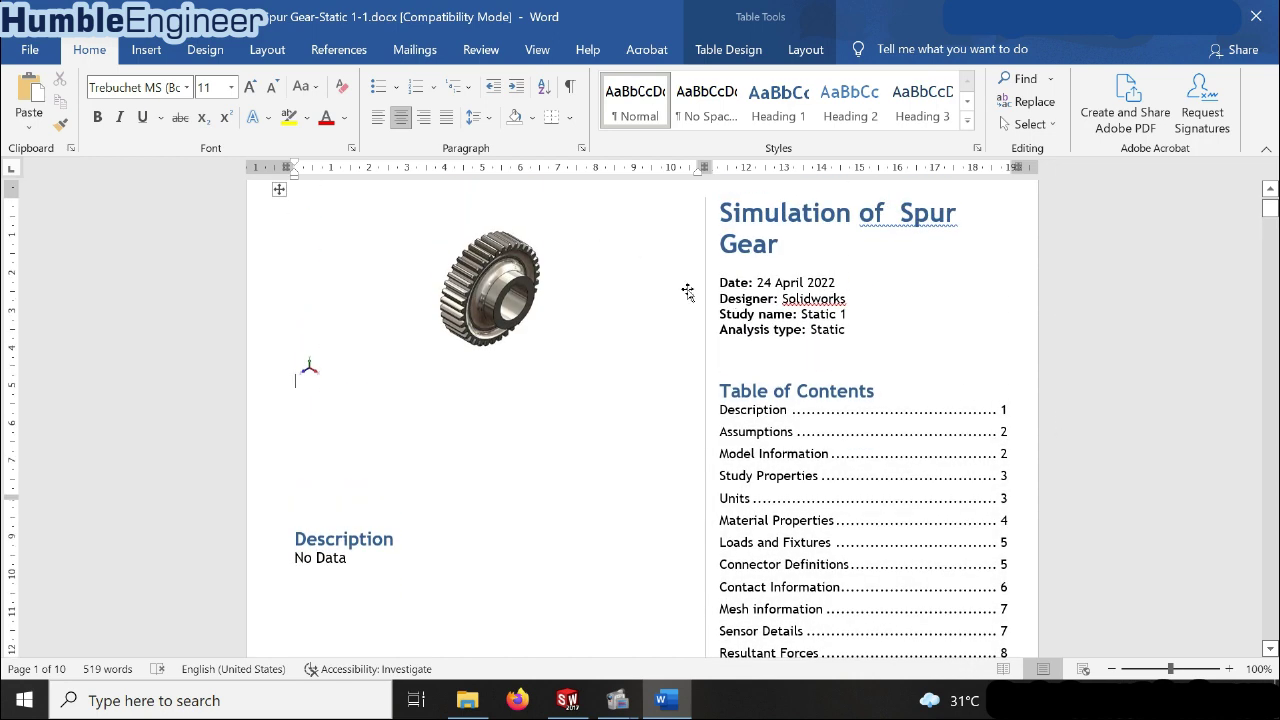
{"action": "scroll", "coordinate": [687, 291], "scroll_direction": "down", "scroll_amount": 1}
{"action": "scroll", "coordinate": [700, 287], "scroll_direction": "down", "scroll_amount": 2}
{"action": "scroll", "coordinate": [720, 282], "scroll_direction": "down", "scroll_amount": 2}
{"action": "scroll", "coordinate": [745, 275], "scroll_direction": "down", "scroll_amount": 3}
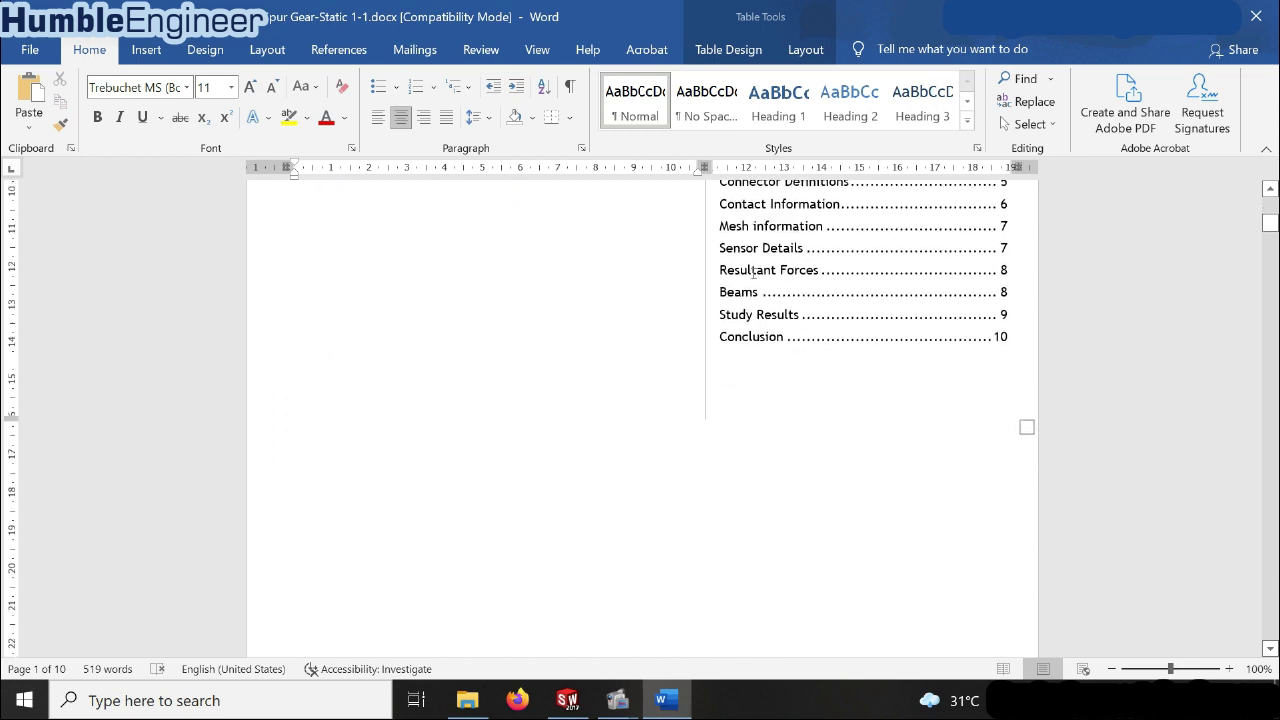
{"action": "scroll", "coordinate": [753, 273], "scroll_direction": "down", "scroll_amount": 3}
{"action": "scroll", "coordinate": [752, 274], "scroll_direction": "down", "scroll_amount": 5}
{"action": "scroll", "coordinate": [752, 274], "scroll_direction": "down", "scroll_amount": 7}
{"action": "scroll", "coordinate": [752, 275], "scroll_direction": "down", "scroll_amount": 2}
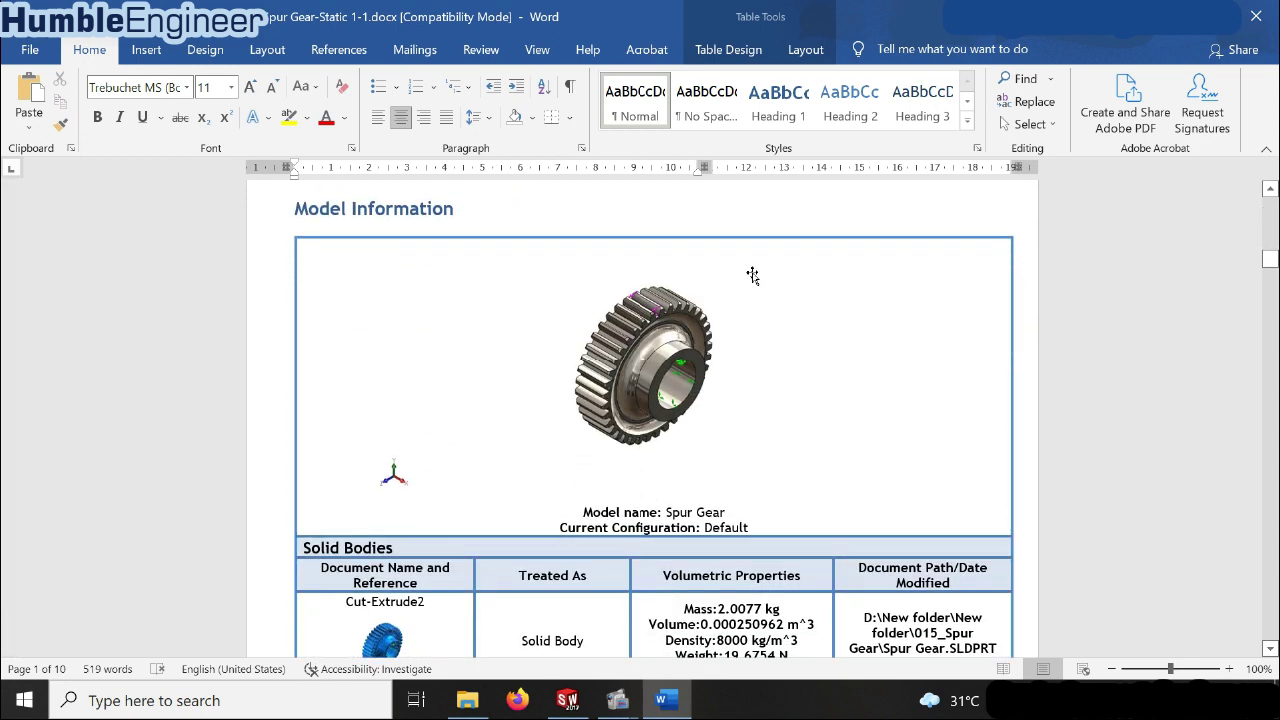
{"action": "scroll", "coordinate": [740, 290], "scroll_direction": "down", "scroll_amount": 3}
{"action": "scroll", "coordinate": [680, 330], "scroll_direction": "up", "scroll_amount": 1}
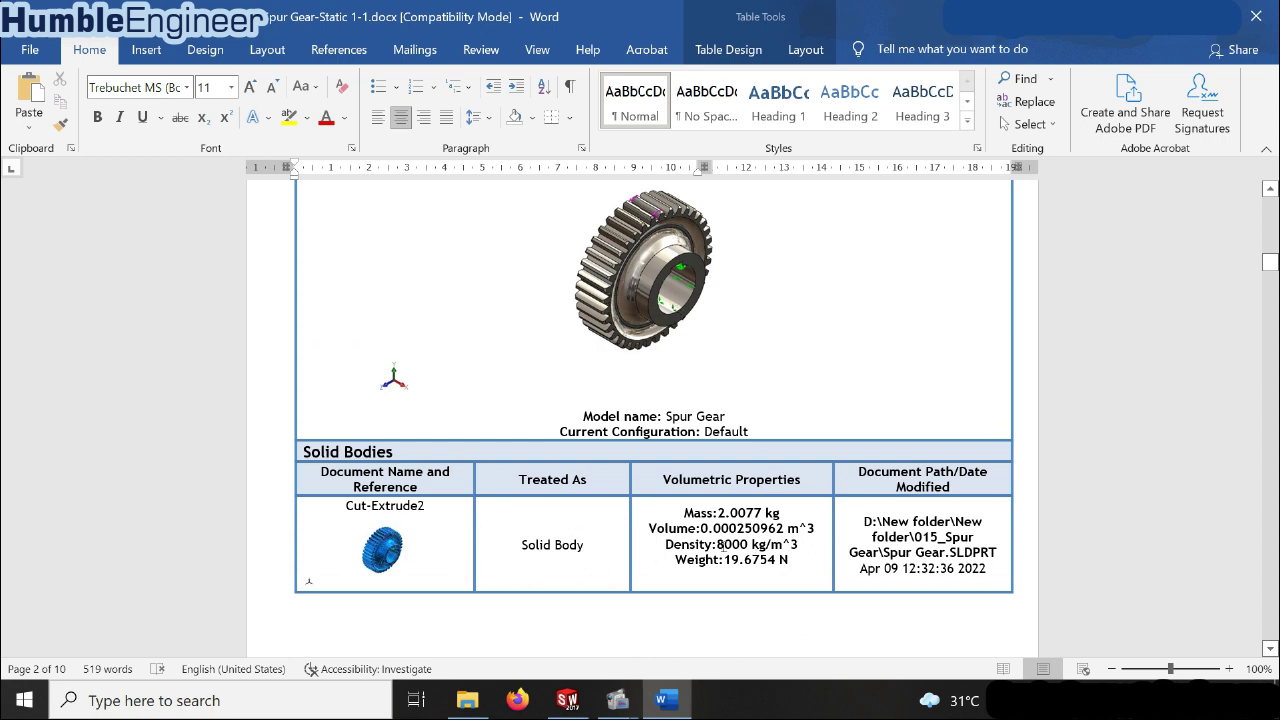
- Deselect the density value and continue past Study Properties to the Units table
{"action": "left_click", "coordinate": [687, 512]}
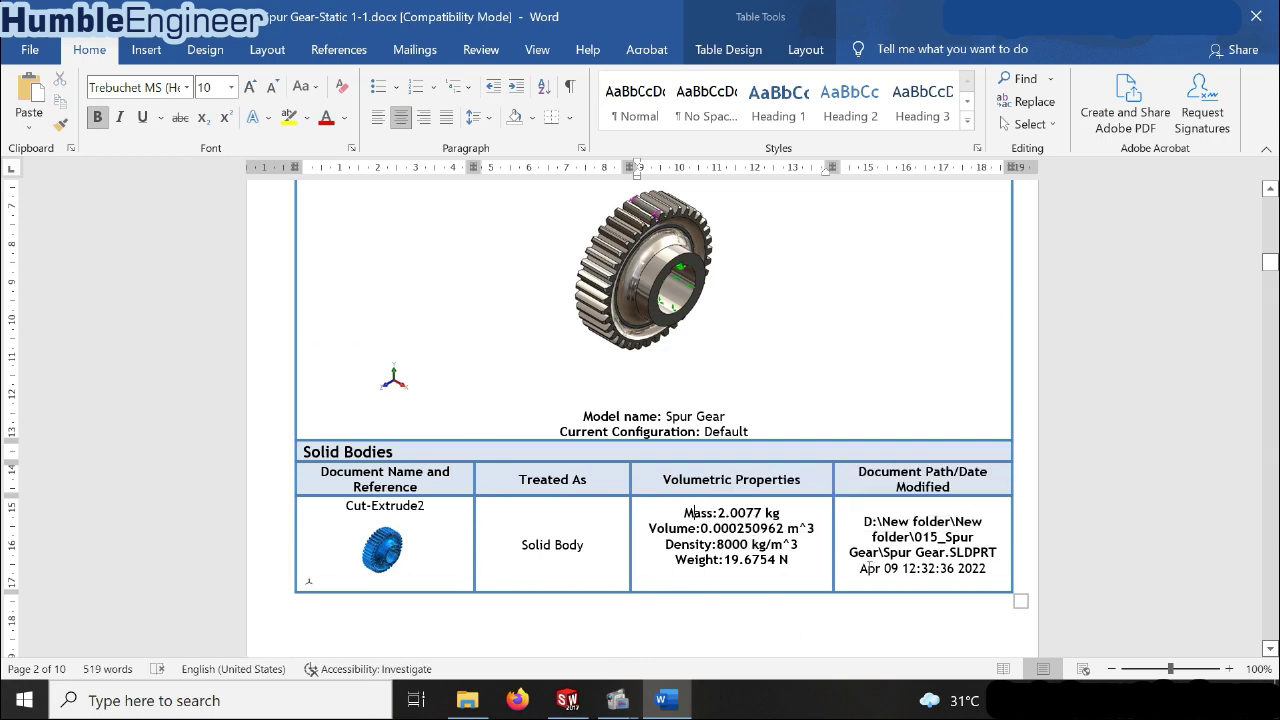
{"action": "scroll", "coordinate": [756, 558], "scroll_direction": "down", "scroll_amount": 1}
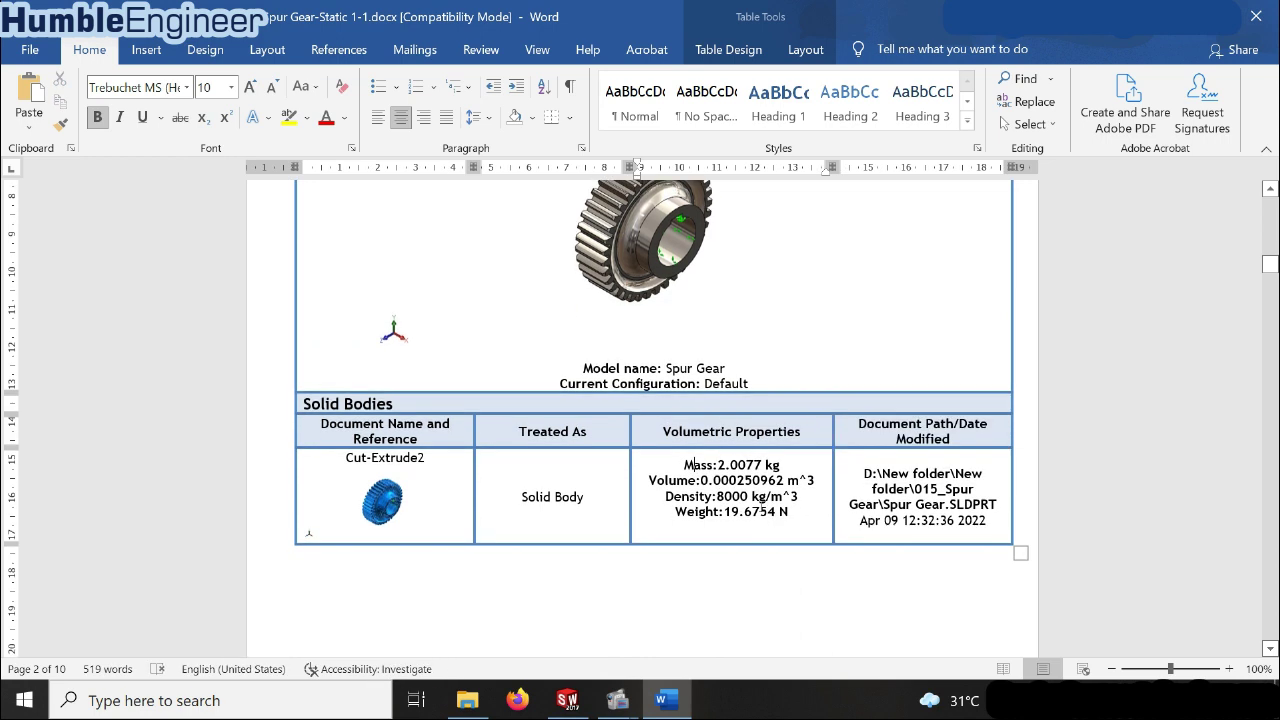
{"action": "scroll", "coordinate": [748, 550], "scroll_direction": "down", "scroll_amount": 5}
{"action": "scroll", "coordinate": [744, 548], "scroll_direction": "down", "scroll_amount": 5}
{"action": "scroll", "coordinate": [743, 543], "scroll_direction": "down", "scroll_amount": 2}
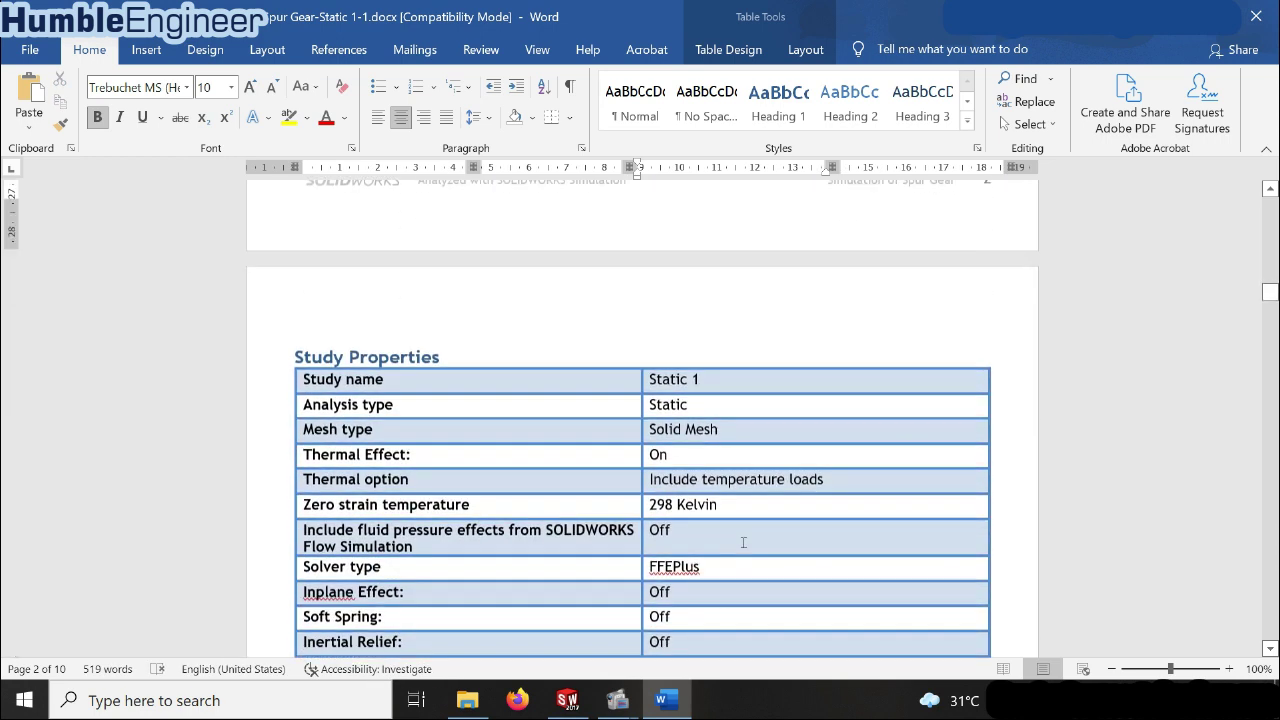
{"action": "scroll", "coordinate": [730, 480], "scroll_direction": "down", "scroll_amount": 2}
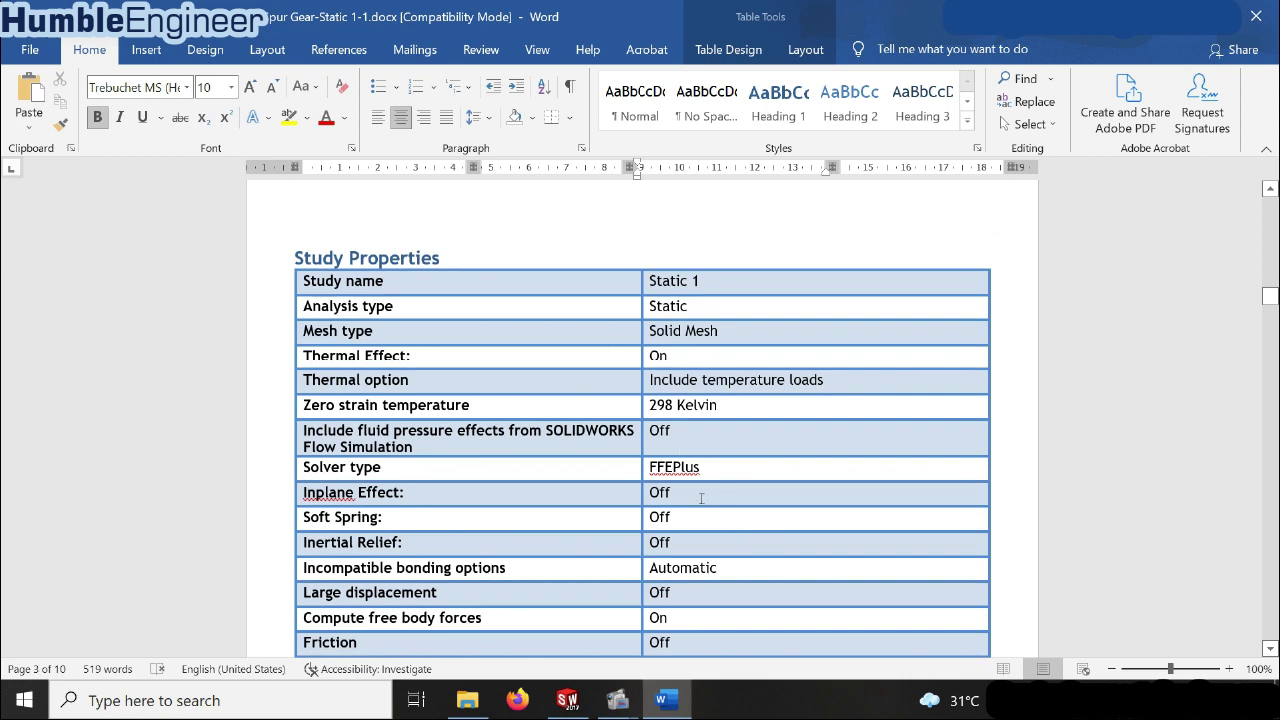
{"action": "scroll", "coordinate": [701, 498], "scroll_direction": "down", "scroll_amount": 1}
{"action": "scroll", "coordinate": [749, 488], "scroll_direction": "down", "scroll_amount": 1}
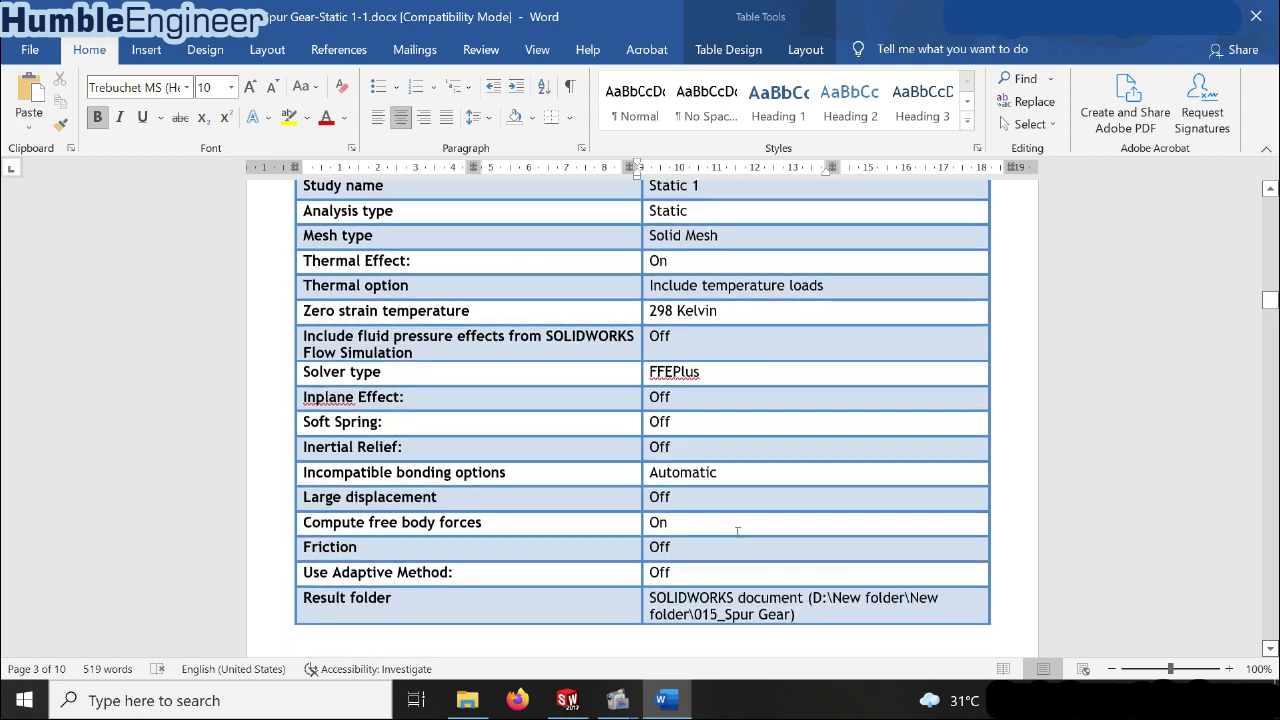
{"action": "scroll", "coordinate": [737, 530], "scroll_direction": "down", "scroll_amount": 4}
{"action": "scroll", "coordinate": [737, 530], "scroll_direction": "down", "scroll_amount": 2}
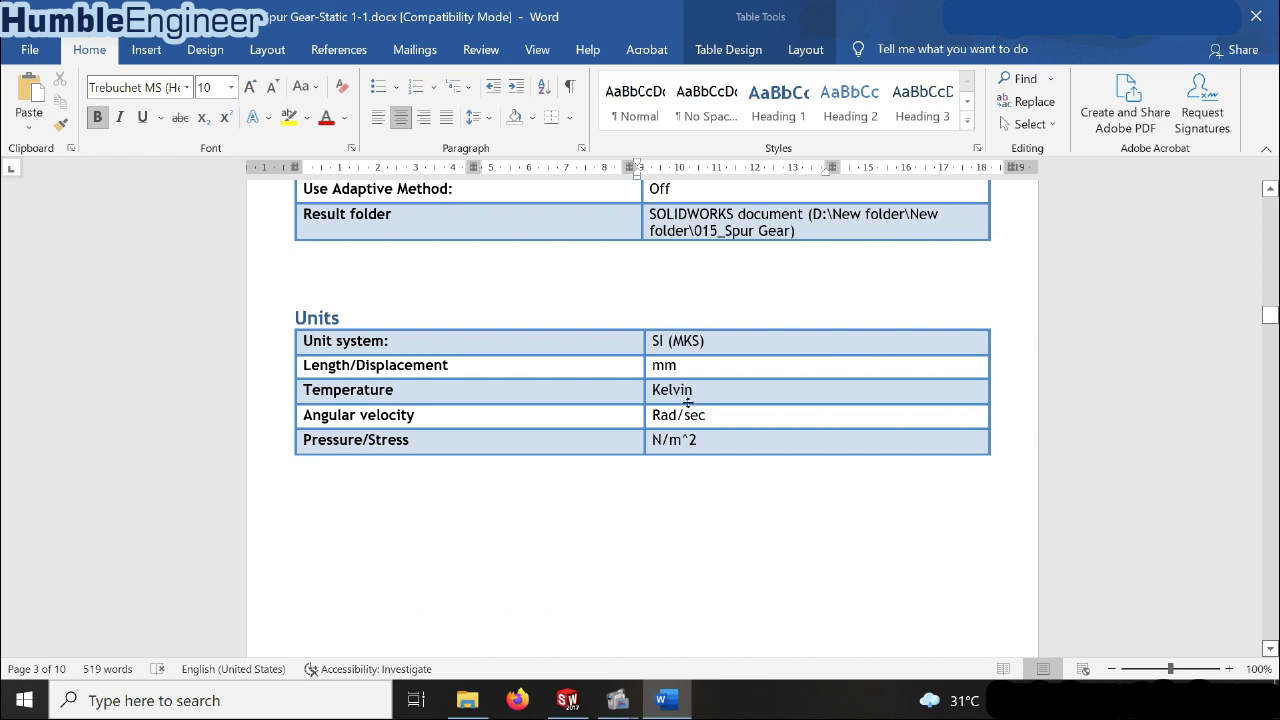
{"action": "scroll", "coordinate": [688, 402], "scroll_direction": "down", "scroll_amount": 5}
{"action": "scroll", "coordinate": [688, 420], "scroll_direction": "down", "scroll_amount": 10}
{"action": "scroll", "coordinate": [689, 442], "scroll_direction": "down", "scroll_amount": 2}
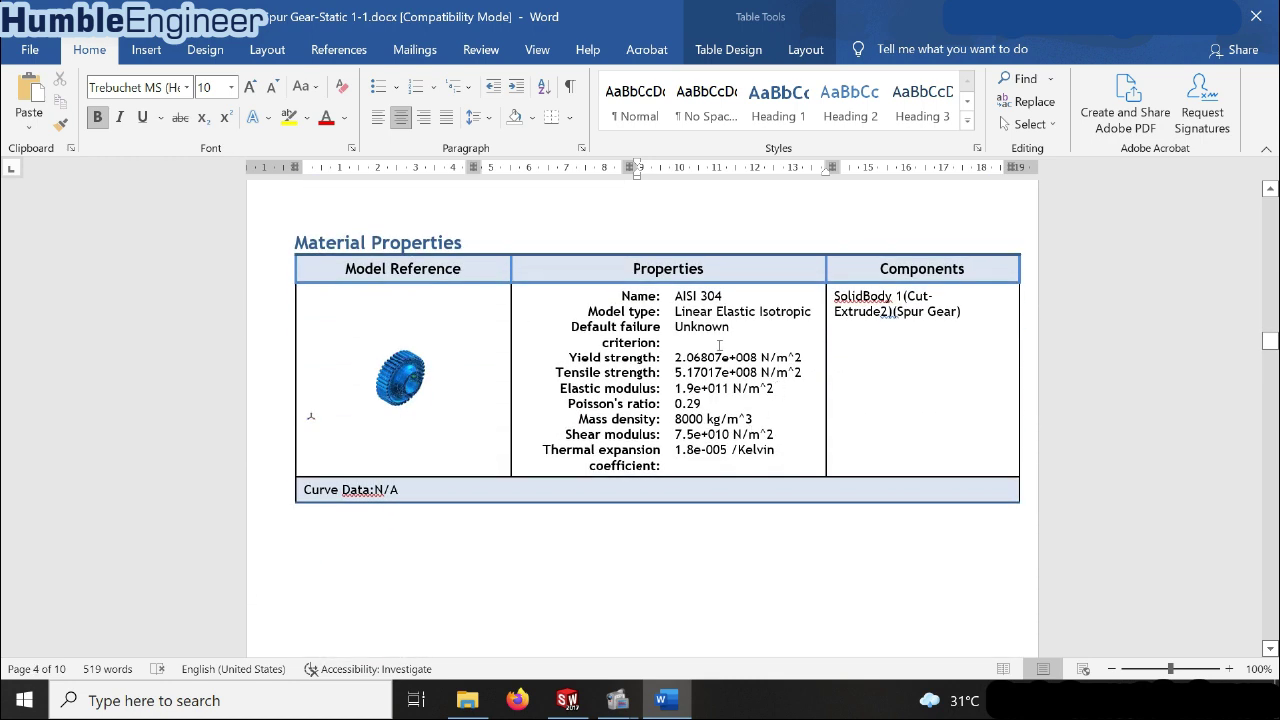
- Scroll further down the report toward the load details, highlighting a short stretch of text
{"action": "scroll", "coordinate": [733, 440], "scroll_direction": "down", "scroll_amount": 1}
{"action": "scroll", "coordinate": [731, 446], "scroll_direction": "down", "scroll_amount": 5}
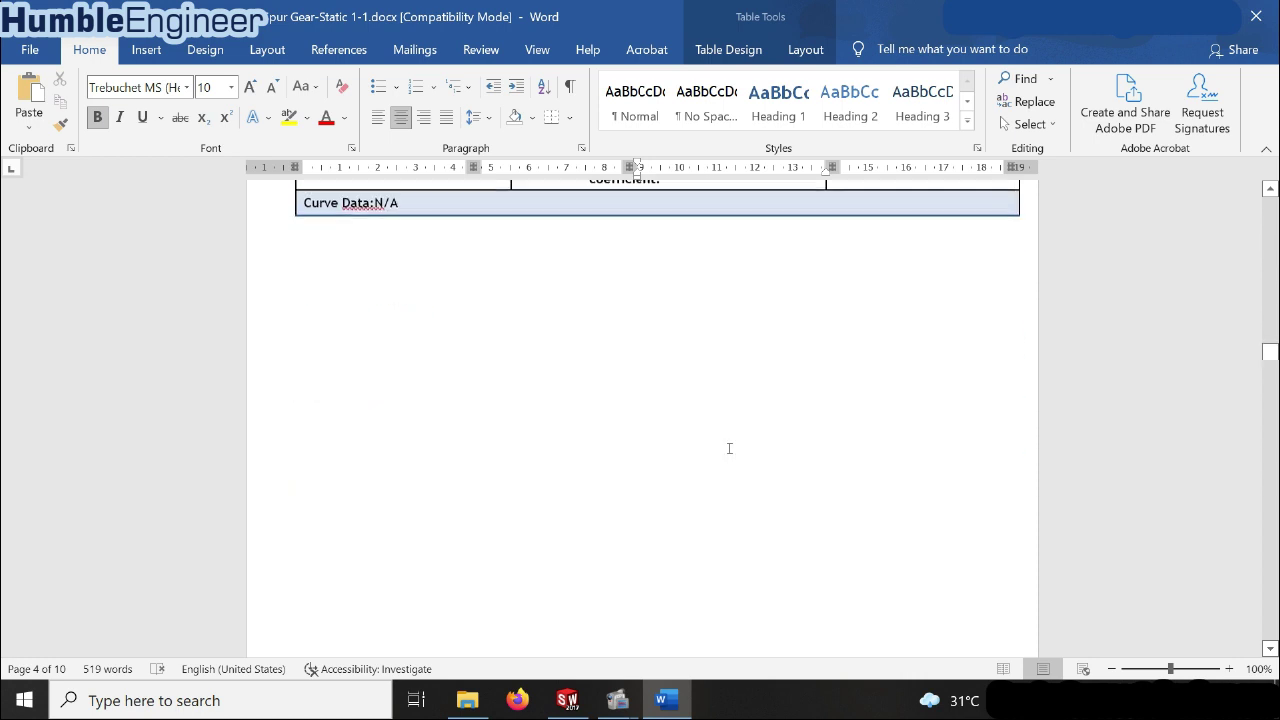
{"action": "scroll", "coordinate": [731, 446], "scroll_direction": "down", "scroll_amount": 4}
{"action": "scroll", "coordinate": [729, 446], "scroll_direction": "down", "scroll_amount": 7}
{"action": "scroll", "coordinate": [729, 446], "scroll_direction": "down", "scroll_amount": 2}
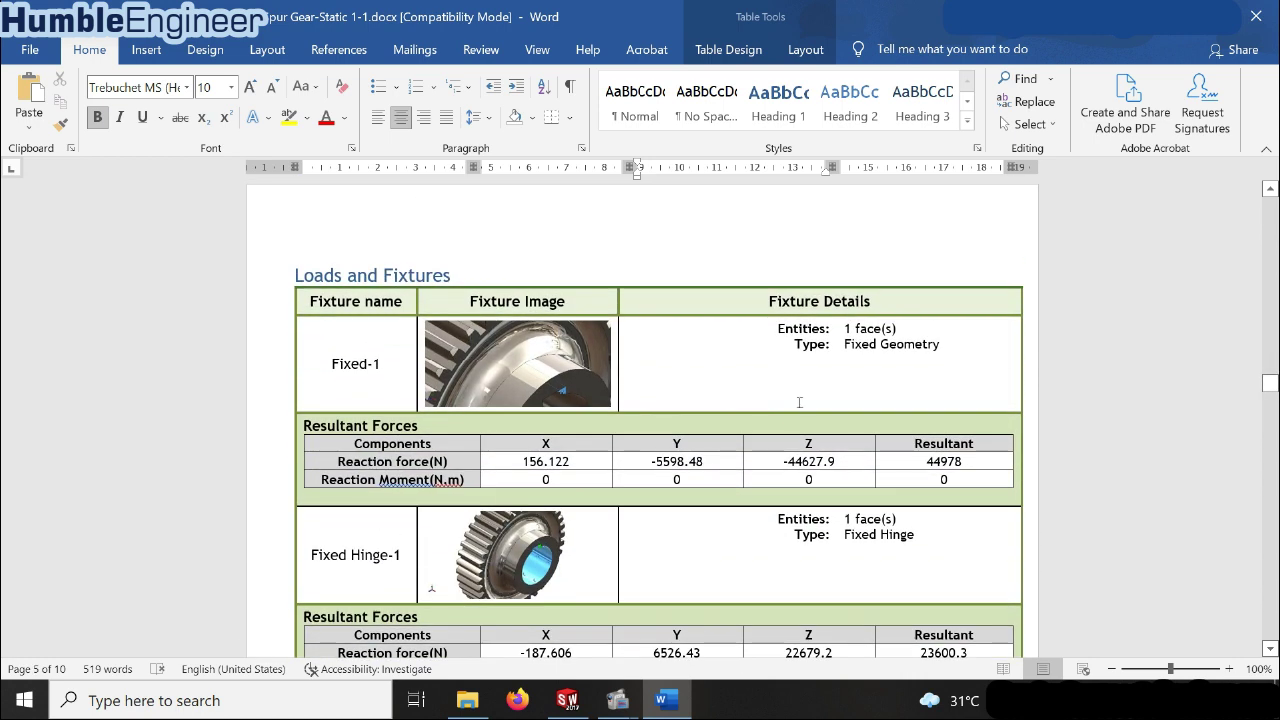
{"action": "scroll", "coordinate": [800, 400], "scroll_direction": "down", "scroll_amount": 2}
{"action": "scroll", "coordinate": [678, 343], "scroll_direction": "up", "scroll_amount": 2}
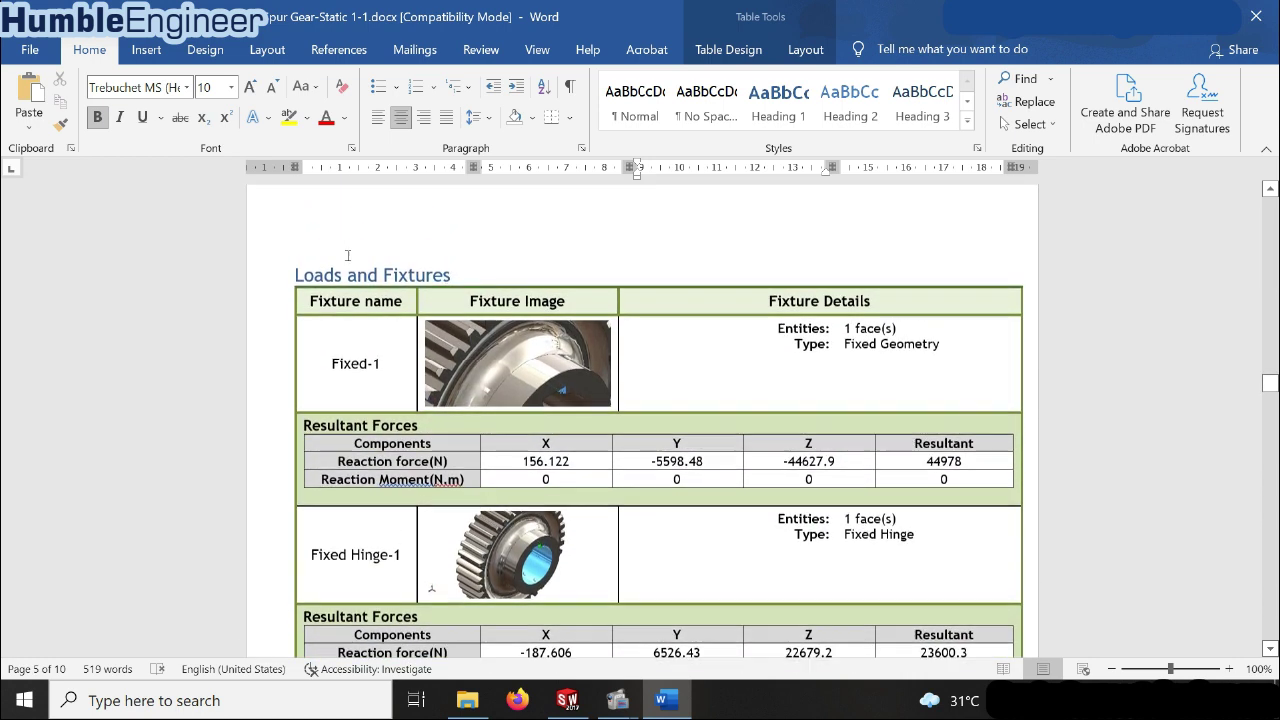
{"action": "mouse_move", "coordinate": [348, 276]}
{"action": "left_mouse_down"}
{"action": "mouse_move", "coordinate": [462, 285]}
{"action": "mouse_move", "coordinate": [295, 276]}
{"action": "left_mouse_up"}
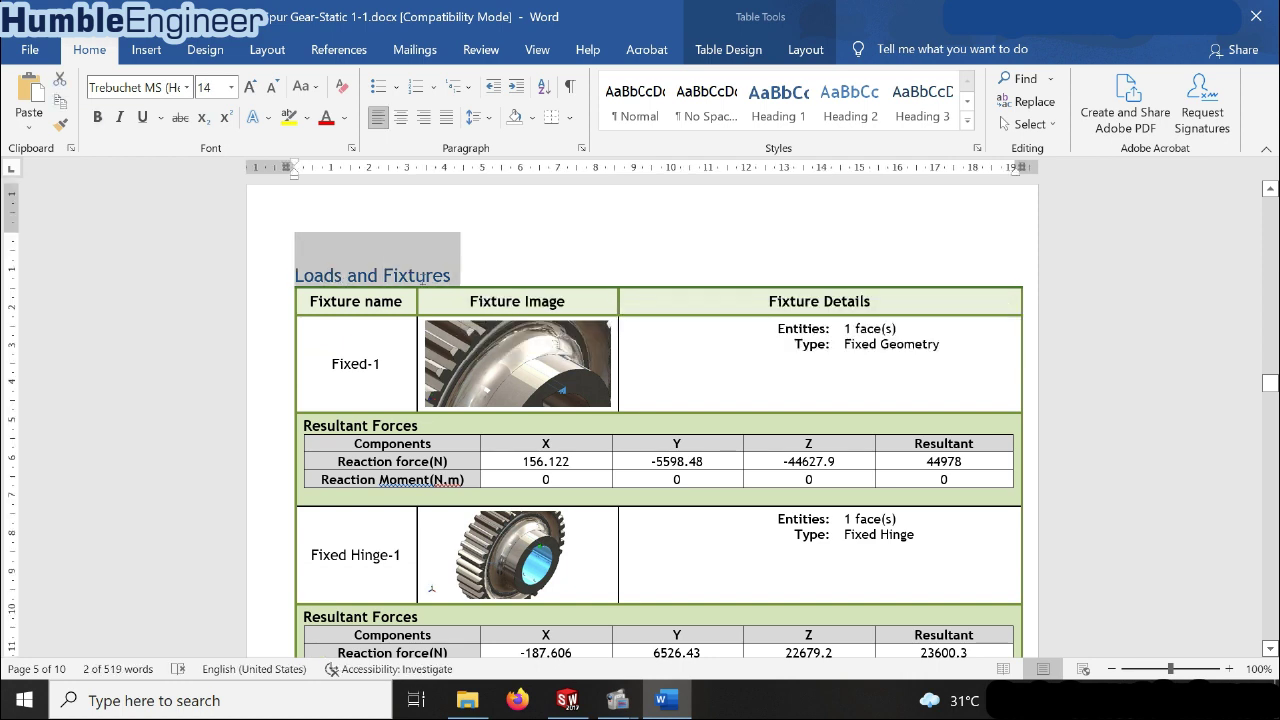
{"action": "scroll", "coordinate": [436, 580], "scroll_direction": "down", "scroll_amount": 1}
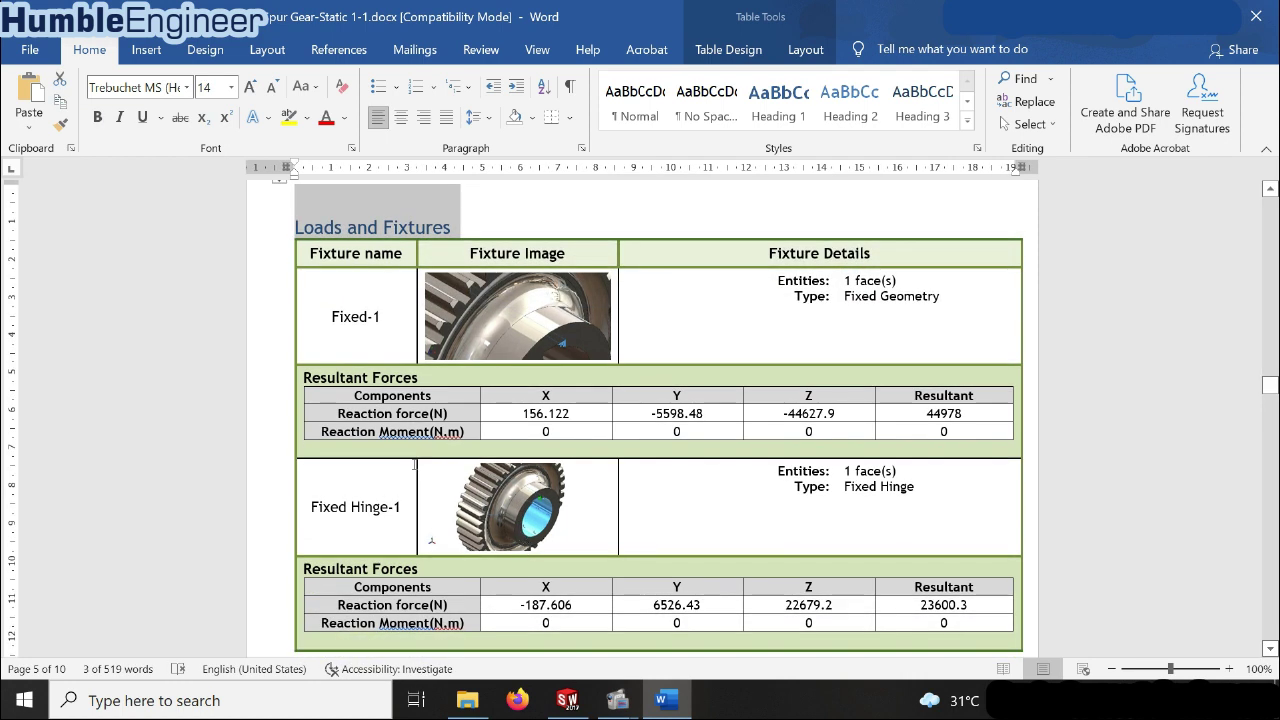
{"action": "scroll", "coordinate": [456, 498], "scroll_direction": "down", "scroll_amount": 3}
{"action": "scroll", "coordinate": [496, 492], "scroll_direction": "down", "scroll_amount": 3}
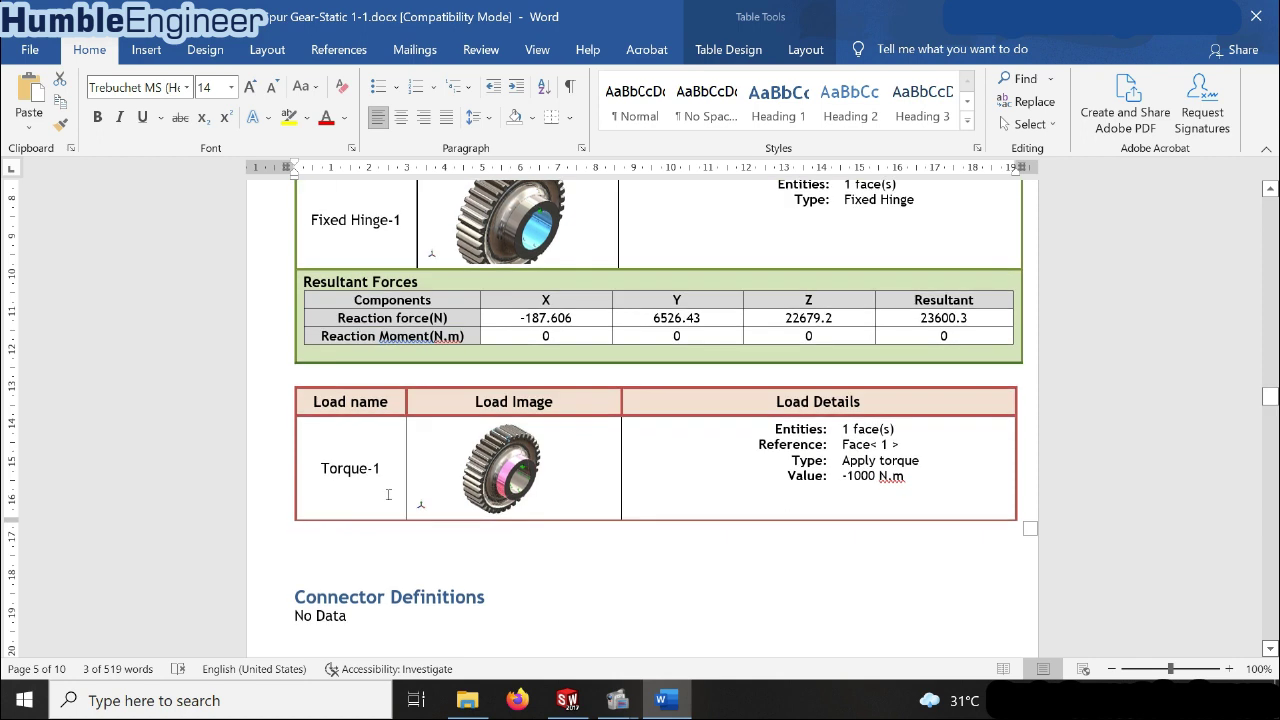
- Highlight the Torque load and its applied values, then continue through Mesh information to Beams
{"action": "double_click", "coordinate": [322, 464]}
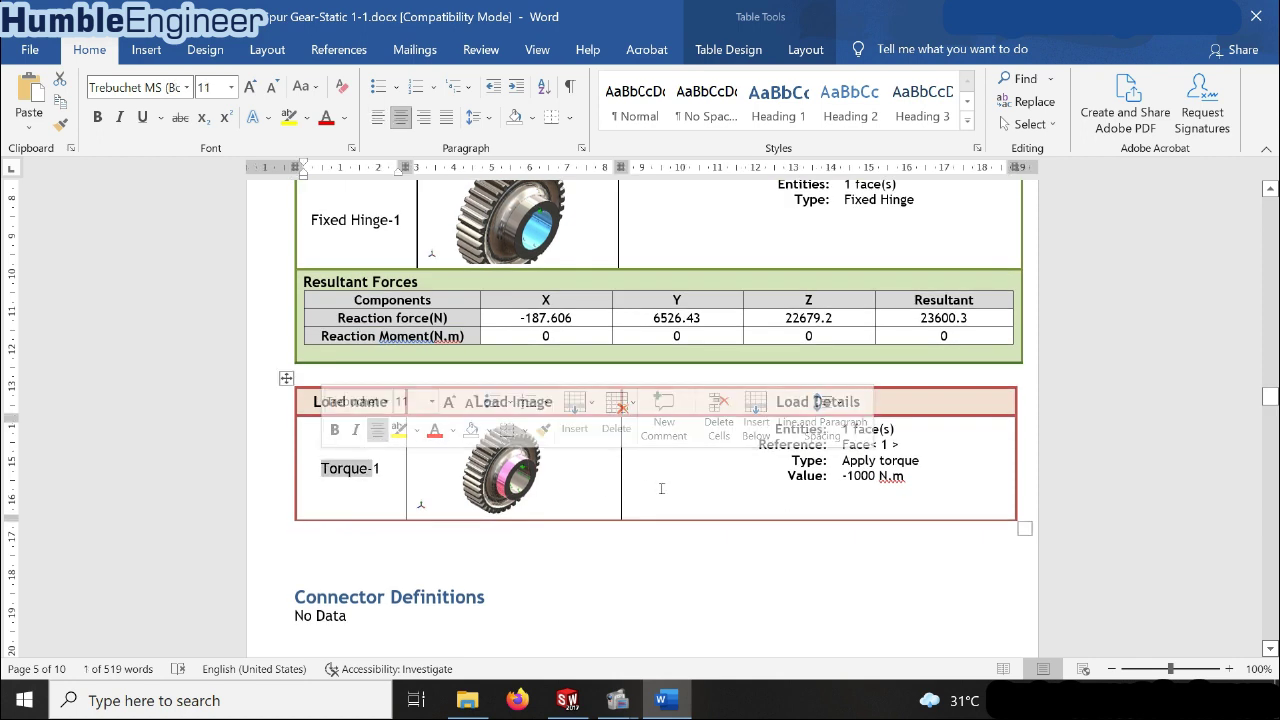
{"action": "scroll", "coordinate": [671, 496], "scroll_direction": "down", "scroll_amount": 1}
{"action": "left_click_drag", "start_coordinate": [857, 427], "coordinate": [840, 412]}
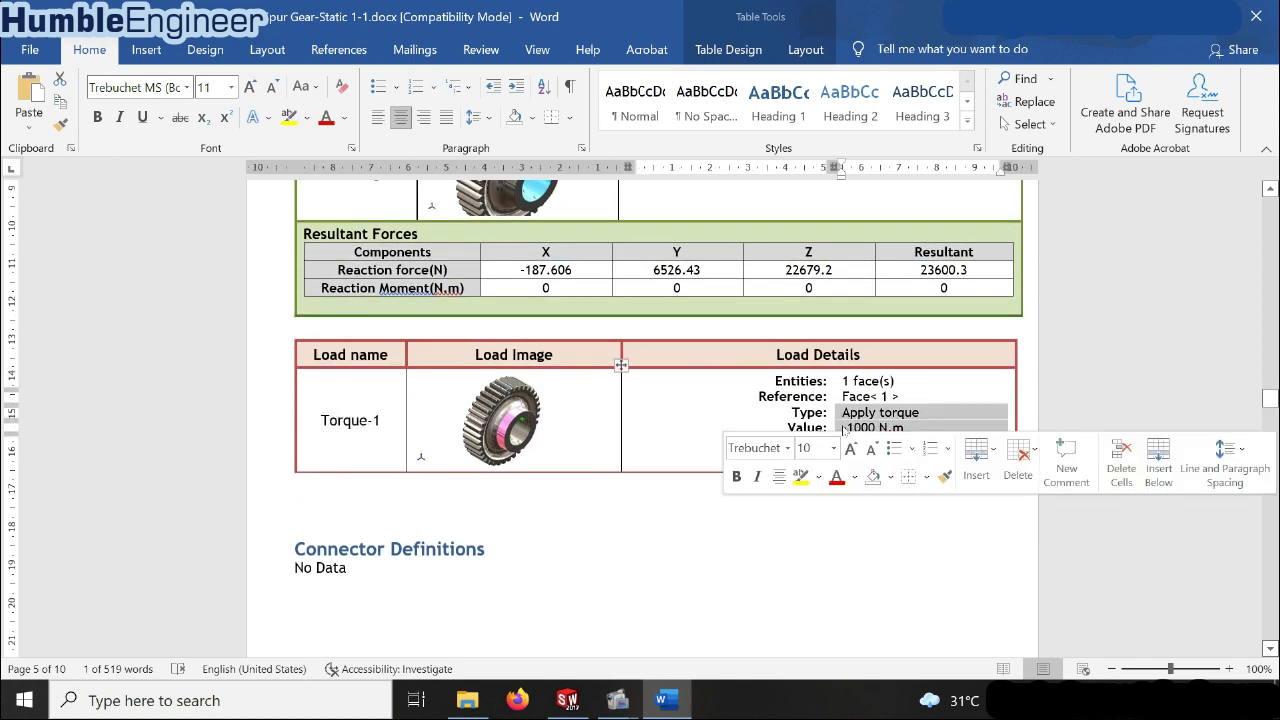
{"action": "scroll", "coordinate": [630, 525], "scroll_direction": "down", "scroll_amount": 5}
{"action": "scroll", "coordinate": [630, 525], "scroll_direction": "down", "scroll_amount": 3}
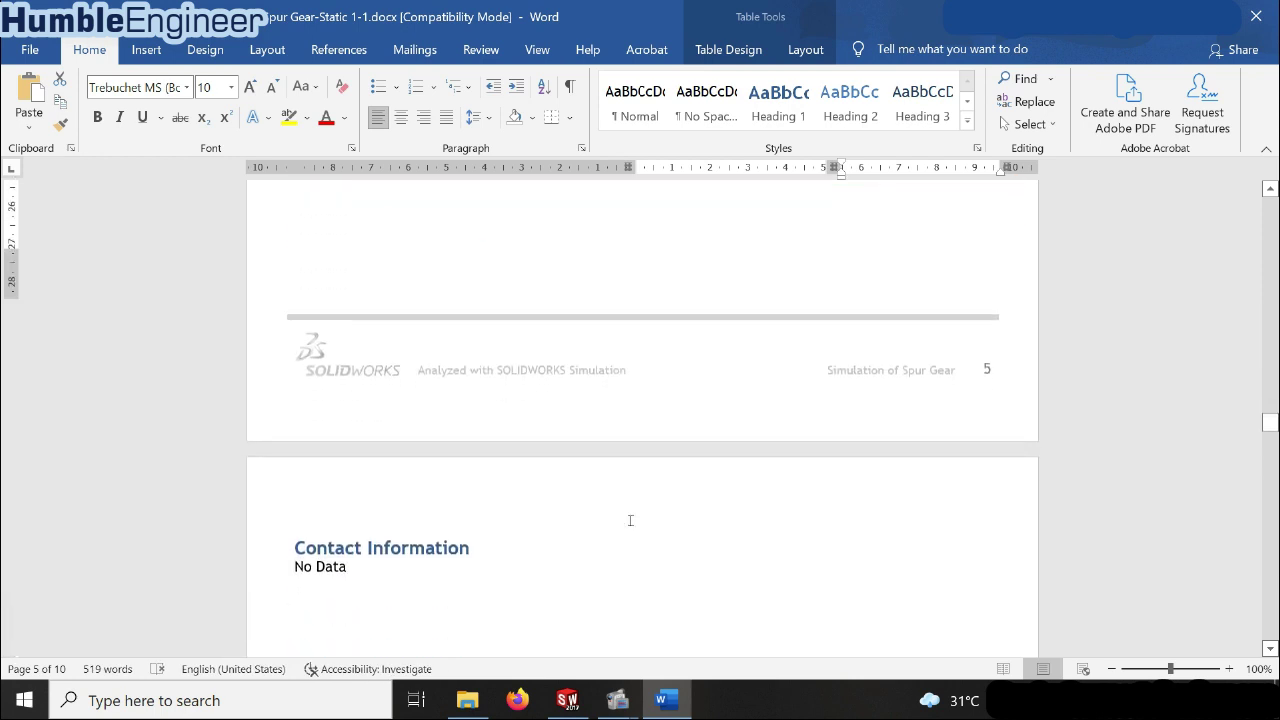
{"action": "scroll", "coordinate": [630, 520], "scroll_direction": "down", "scroll_amount": 4}
{"action": "scroll", "coordinate": [630, 520], "scroll_direction": "down", "scroll_amount": 5}
{"action": "scroll", "coordinate": [630, 520], "scroll_direction": "down", "scroll_amount": 5}
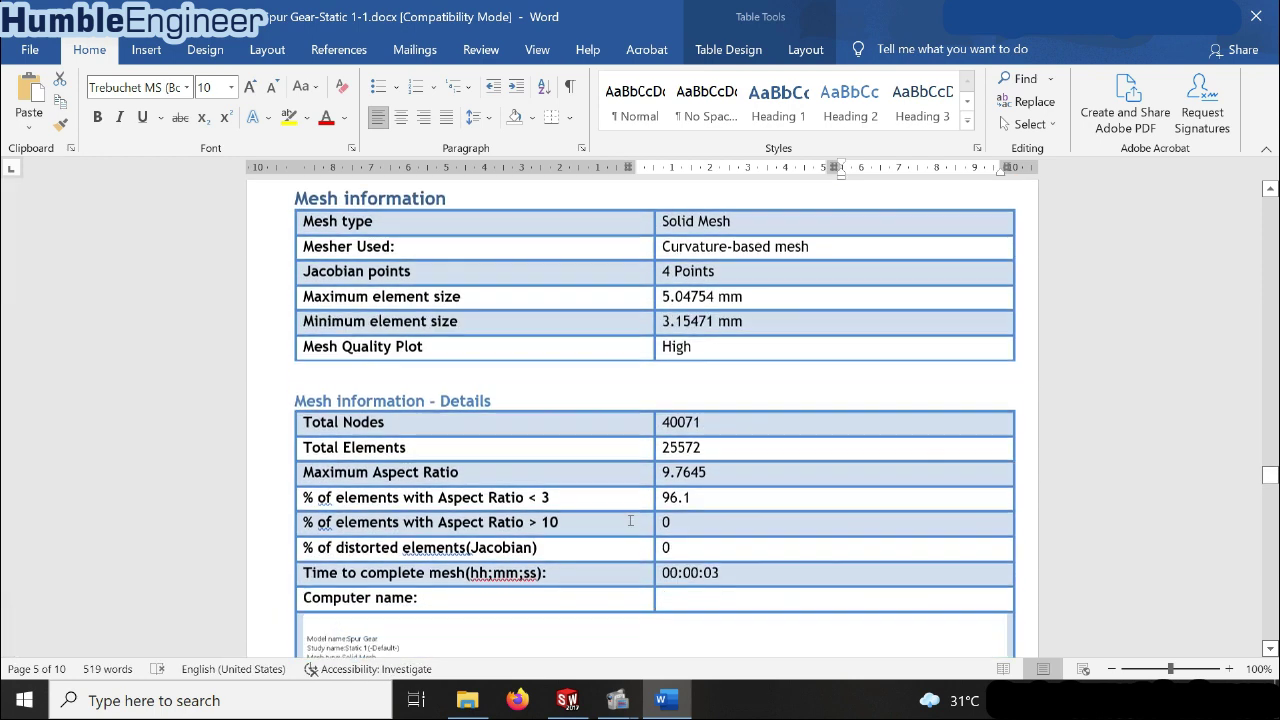
{"action": "scroll", "coordinate": [655, 447], "scroll_direction": "down", "scroll_amount": 5}
{"action": "scroll", "coordinate": [655, 447], "scroll_direction": "down", "scroll_amount": 3}
{"action": "scroll", "coordinate": [655, 440], "scroll_direction": "up", "scroll_amount": 5}
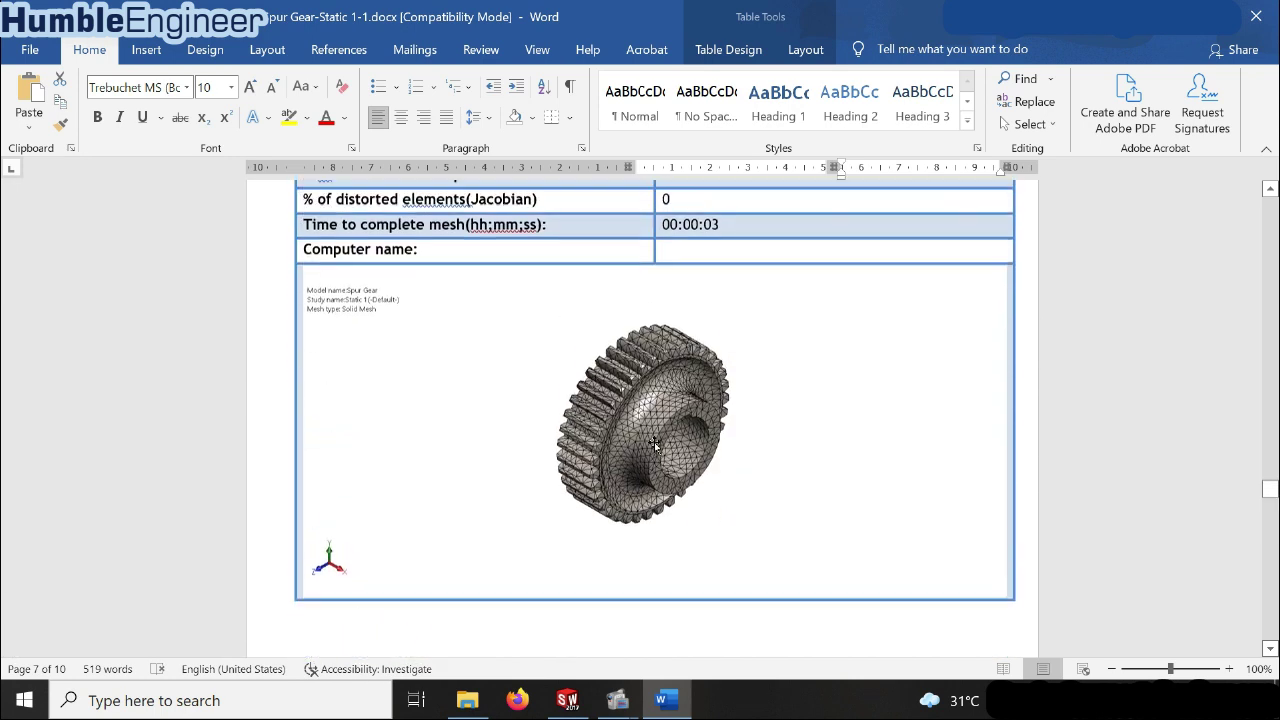
{"action": "scroll", "coordinate": [631, 462], "scroll_direction": "down", "scroll_amount": 7}
{"action": "scroll", "coordinate": [631, 460], "scroll_direction": "down", "scroll_amount": 5}
{"action": "scroll", "coordinate": [631, 458], "scroll_direction": "down", "scroll_amount": 5}
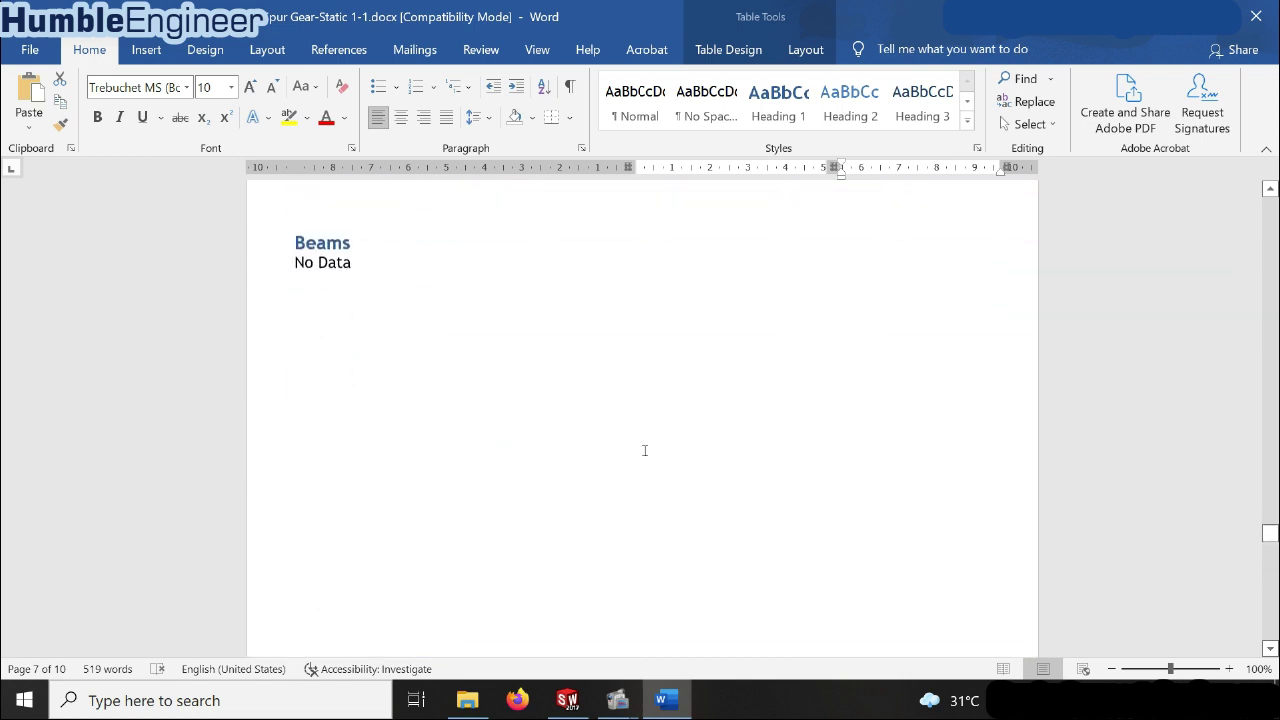
{"action": "scroll", "coordinate": [631, 458], "scroll_direction": "down", "scroll_amount": 5}
{"action": "scroll", "coordinate": [640, 452], "scroll_direction": "down", "scroll_amount": 5}
{"action": "scroll", "coordinate": [642, 450], "scroll_direction": "down", "scroll_amount": 3}
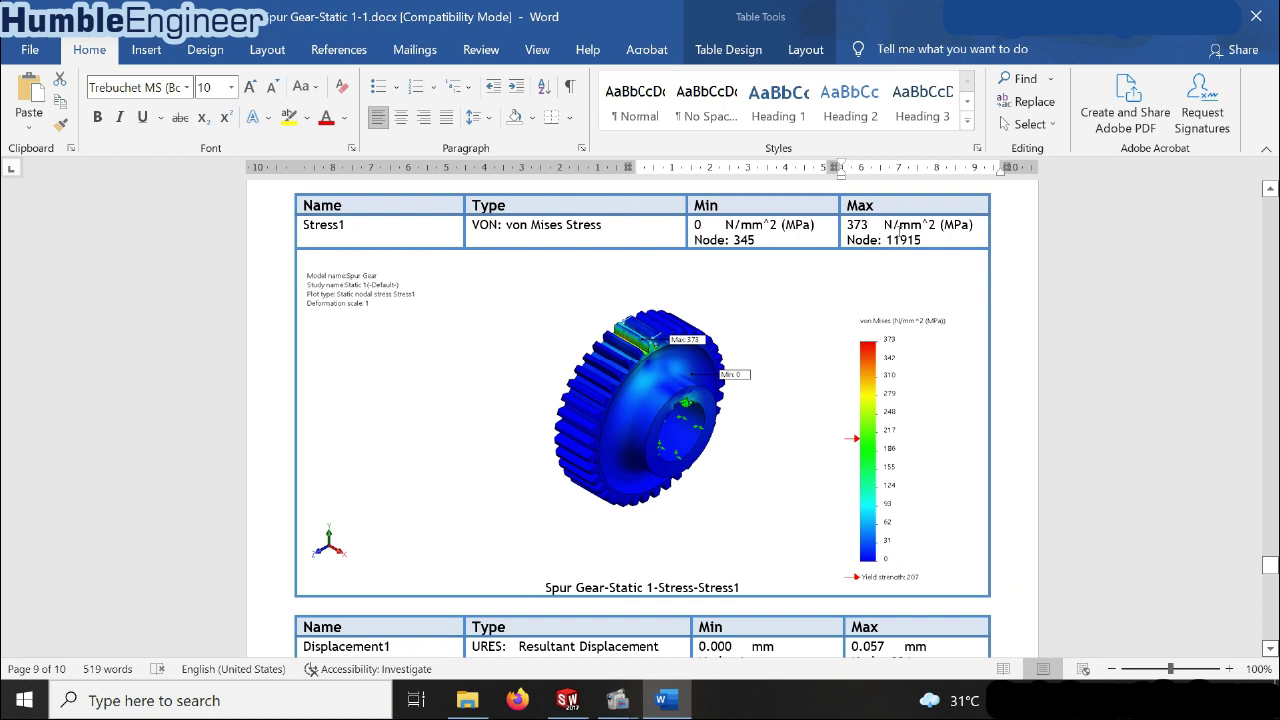
- Review the stress and displacement results, selecting the minimum displacement value 0.000
{"action": "left_click_drag", "start_coordinate": [930, 232], "coordinate": [320, 232]}
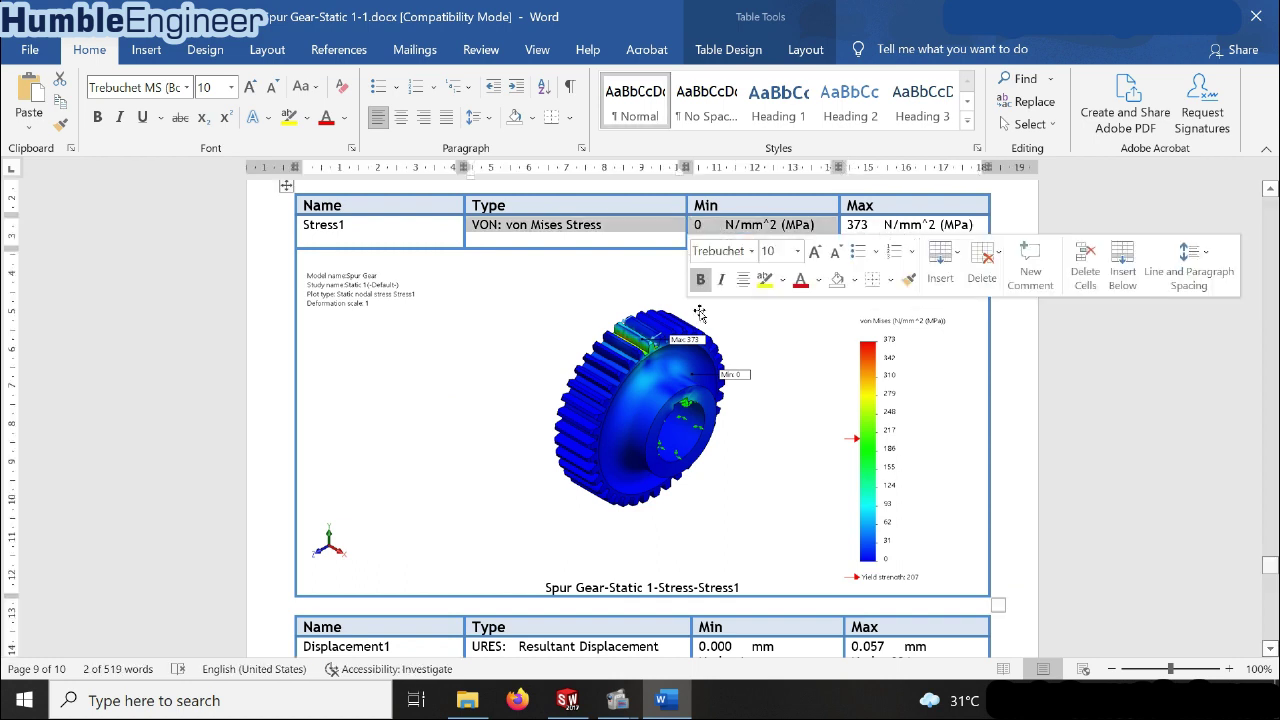
{"action": "scroll", "coordinate": [714, 432], "scroll_direction": "down", "scroll_amount": 9}
{"action": "scroll", "coordinate": [714, 432], "scroll_direction": "down", "scroll_amount": 3}
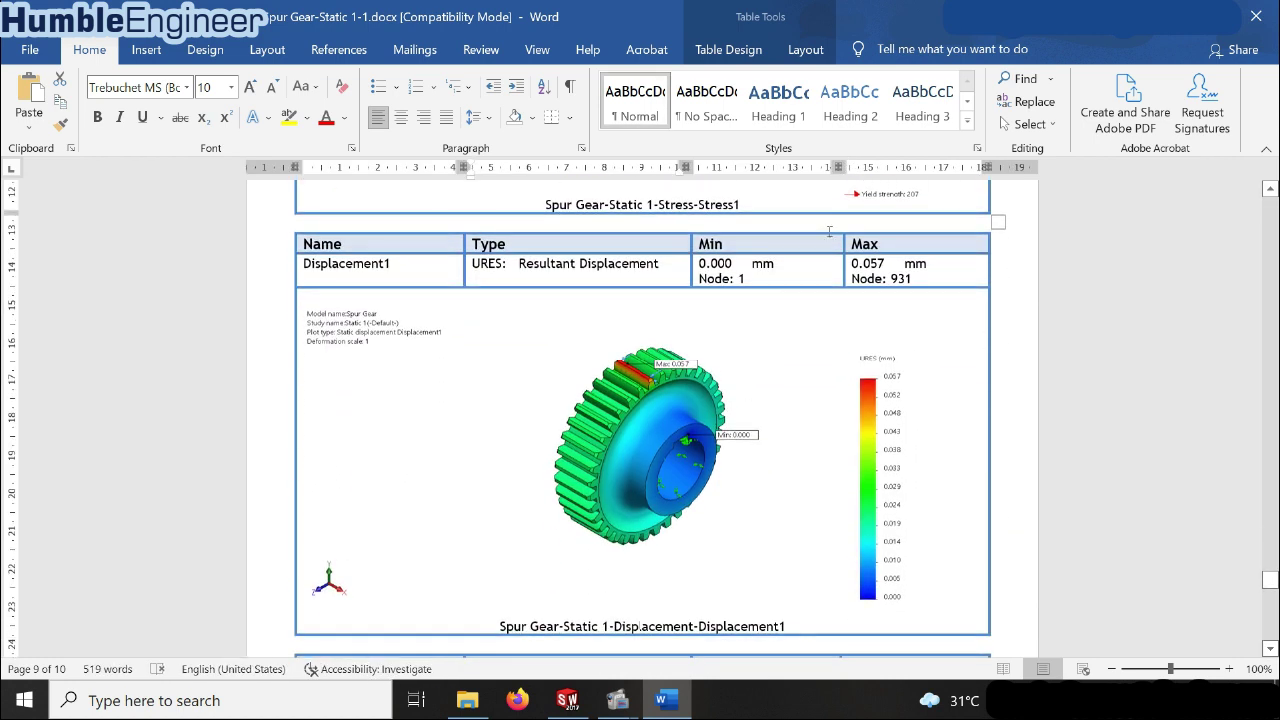
{"action": "double_click", "coordinate": [714, 263]}
{"action": "scroll", "coordinate": [690, 470], "scroll_direction": "down", "scroll_amount": 7}
{"action": "scroll", "coordinate": [690, 470], "scroll_direction": "down", "scroll_amount": 12}
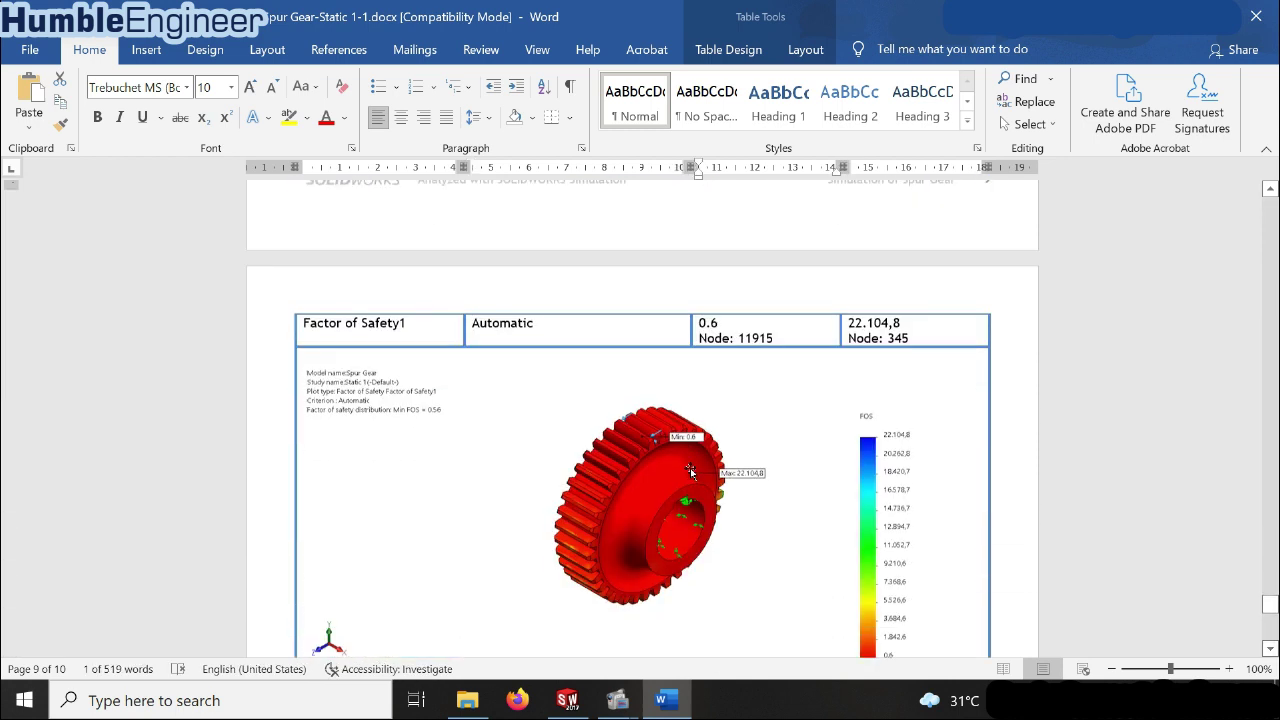
{"action": "scroll", "coordinate": [690, 470], "scroll_direction": "down", "scroll_amount": 8}
{"action": "scroll", "coordinate": [690, 470], "scroll_direction": "down", "scroll_amount": 9}
- Return to the Factor of Safety1 results and switch to the SOLIDWORKS gear model
{"action": "scroll", "coordinate": [690, 465], "scroll_direction": "up", "scroll_amount": 5}
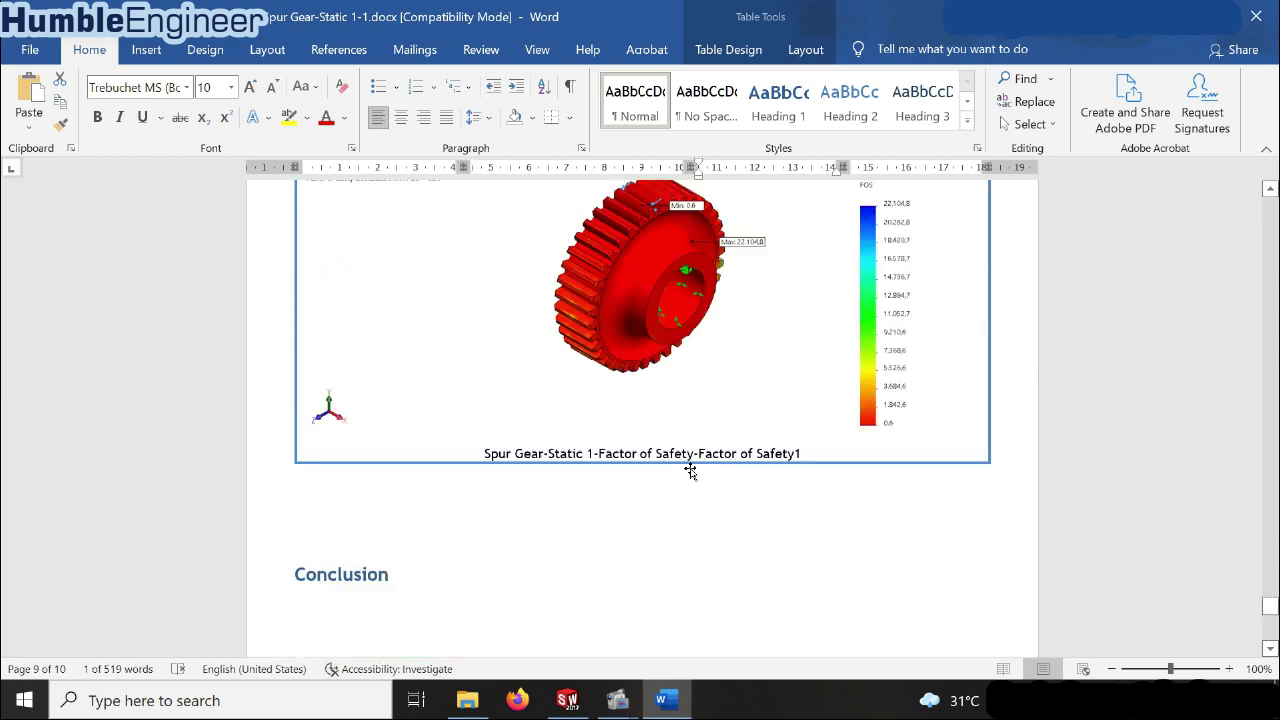
{"action": "scroll", "coordinate": [685, 420], "scroll_direction": "up", "scroll_amount": 3}
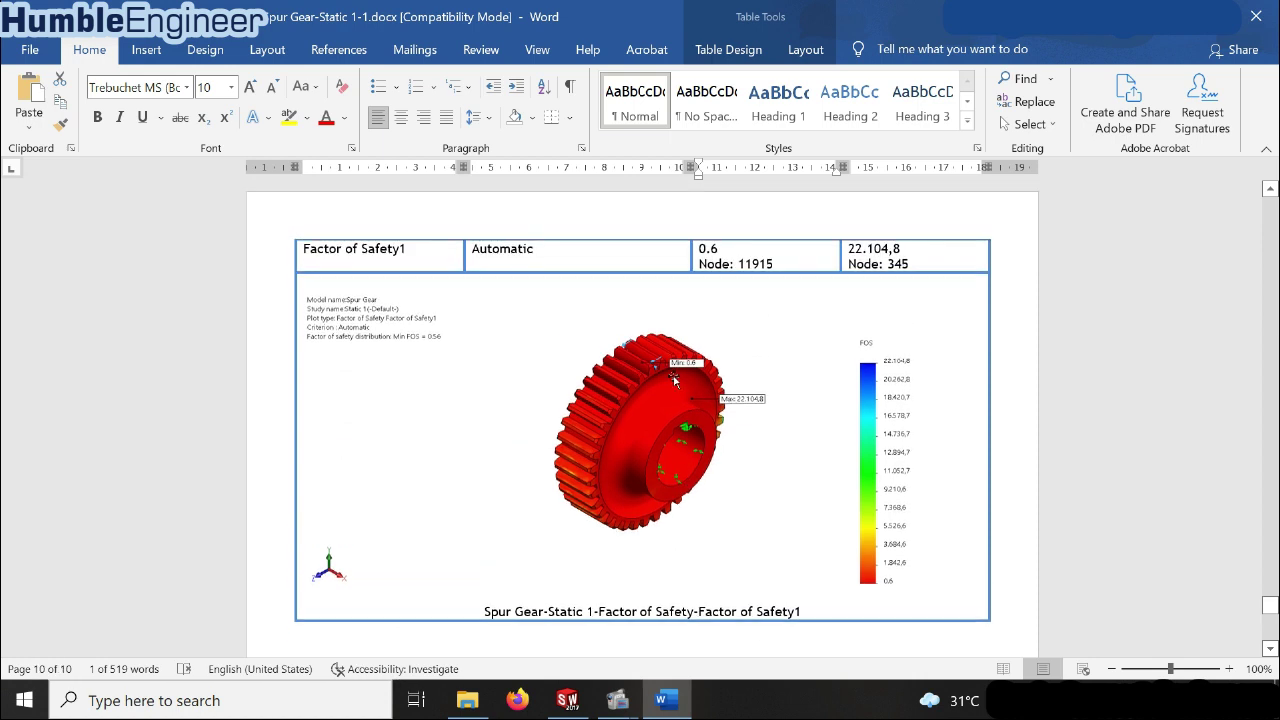
{"action": "left_click", "coordinate": [567, 700]}
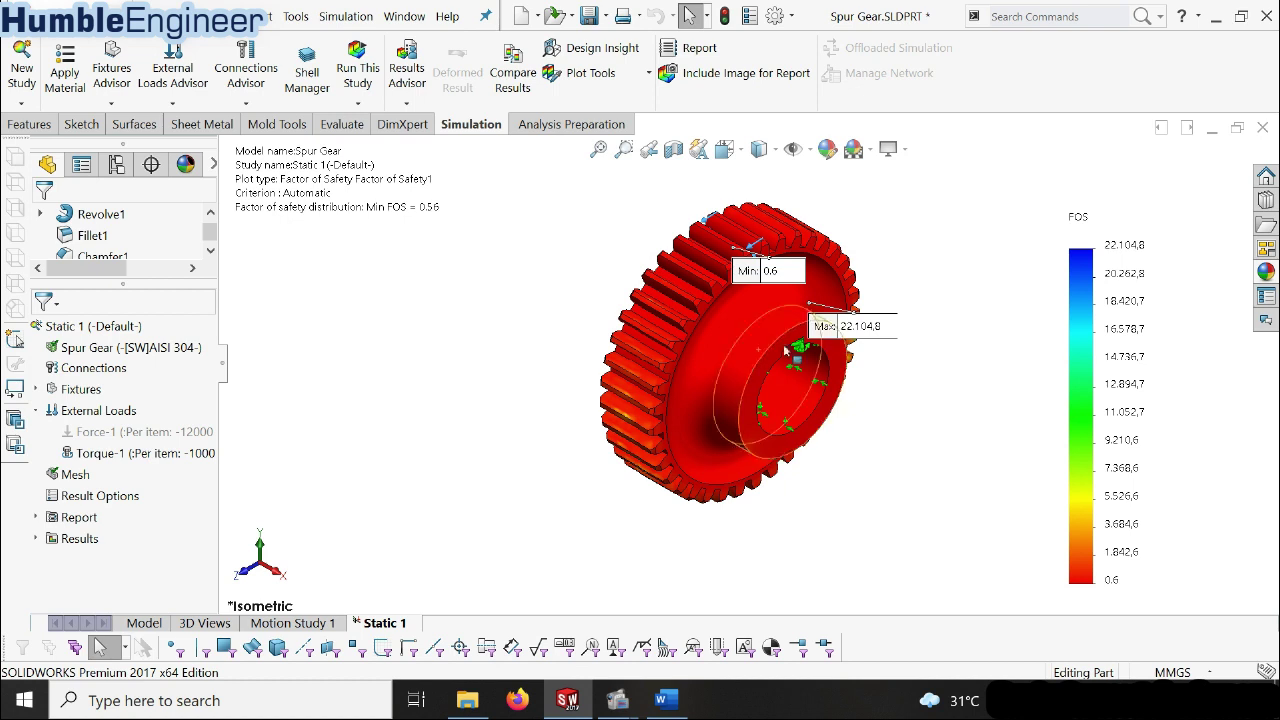
- Expand the study Results and display the Stress1 von Mises stress plot
{"action": "scroll", "coordinate": [740, 360], "scroll_direction": "up", "scroll_amount": 4}
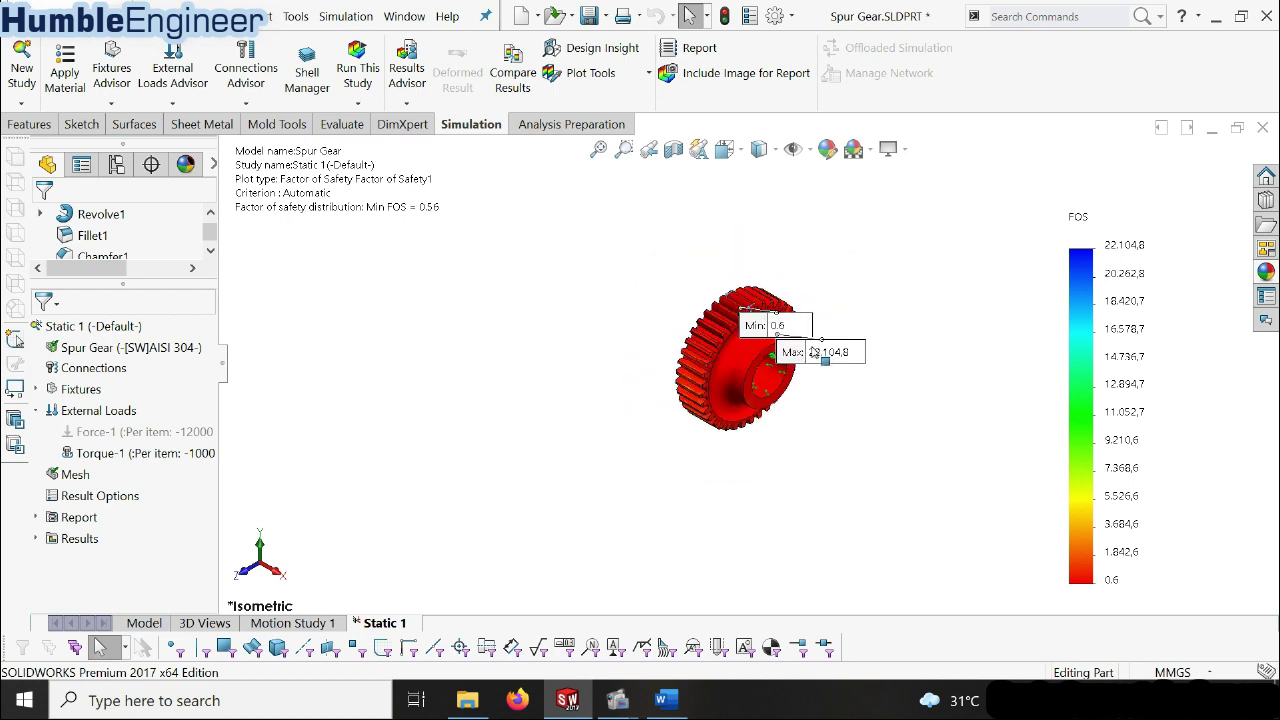
{"action": "left_click", "coordinate": [36, 538]}
{"action": "double_click", "coordinate": [120, 559]}
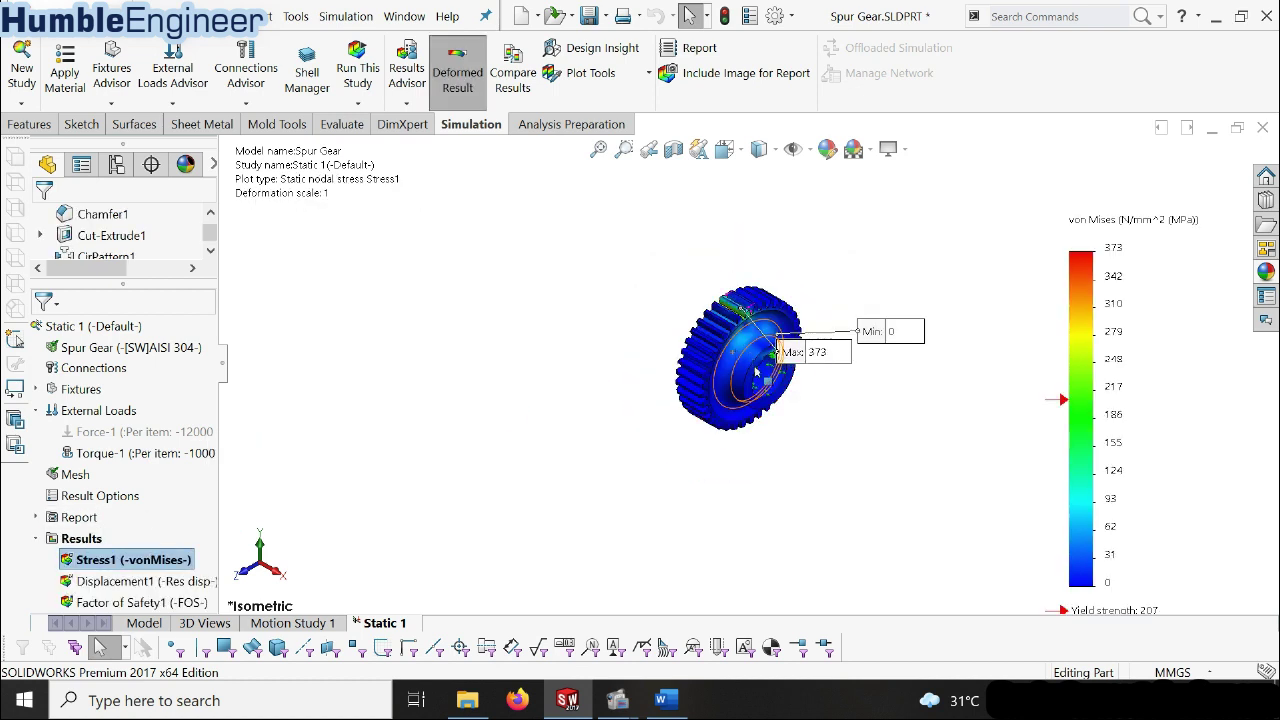
- Orbit and zoom around the gear, moving the Max 373 label above it and nudging the Min 0 label
{"action": "mouse_move", "coordinate": [757, 372]}
{"action": "middle_mouse_down"}
{"action": "mouse_move", "coordinate": [514, 490]}
{"action": "mouse_move", "coordinate": [491, 554]}
{"action": "middle_mouse_up"}
{"action": "scroll", "coordinate": [677, 288], "scroll_direction": "down", "scroll_amount": 5}
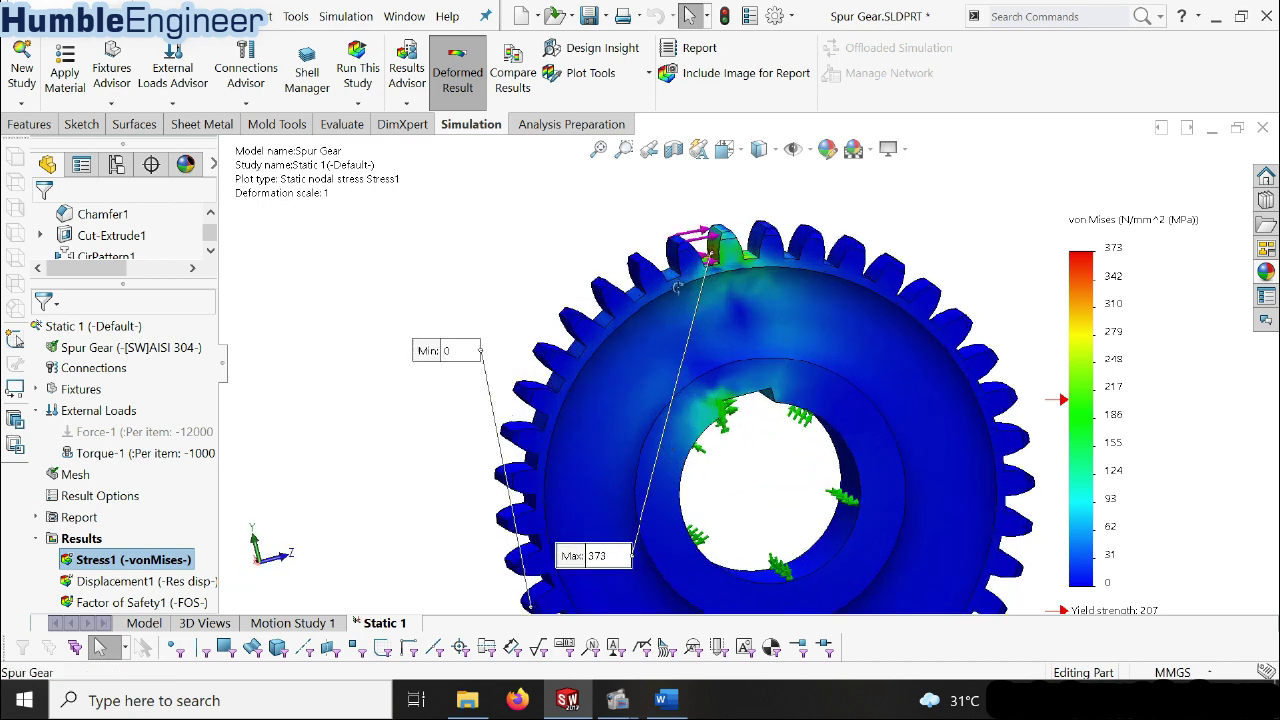
{"action": "middle_click_drag", "start_coordinate": [677, 288], "coordinate": [801, 341]}
{"action": "scroll", "coordinate": [801, 341], "scroll_direction": "up", "scroll_amount": 2}
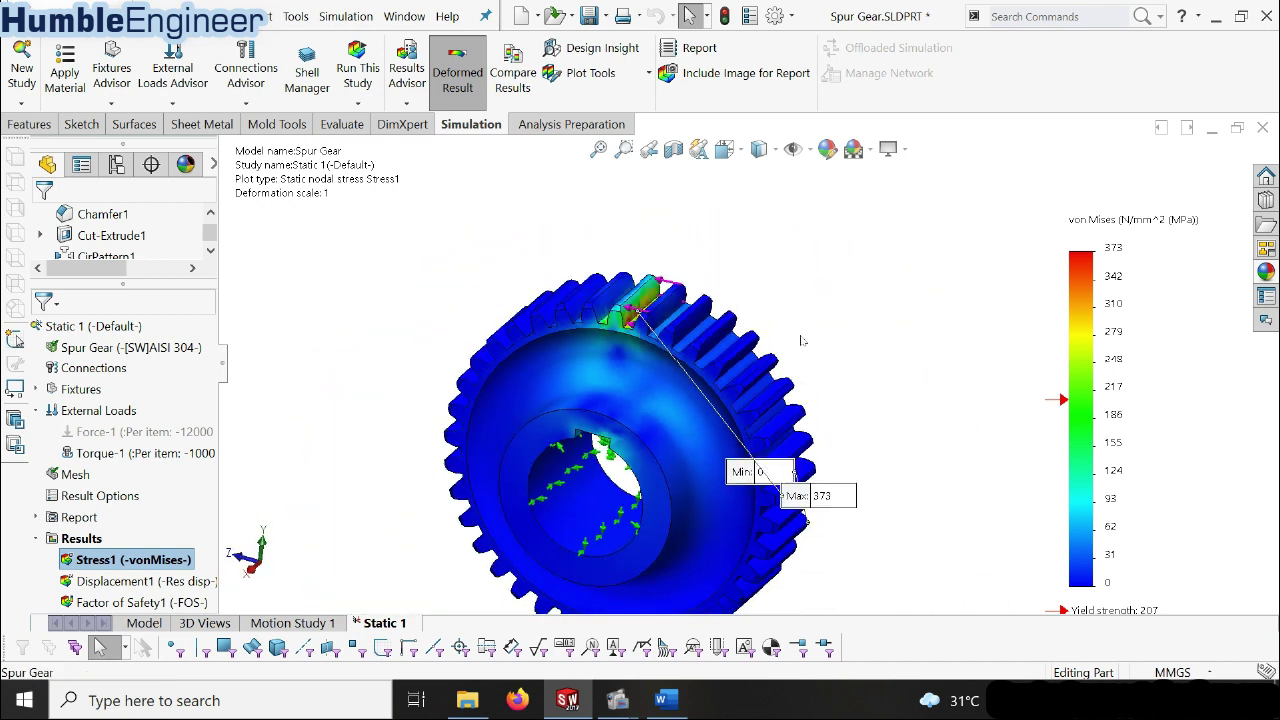
{"action": "scroll", "coordinate": [604, 315], "scroll_direction": "down", "scroll_amount": 2}
{"action": "mouse_move", "coordinate": [886, 500]}
{"action": "left_mouse_down"}
{"action": "mouse_move", "coordinate": [789, 222]}
{"action": "mouse_move", "coordinate": [766, 214]}
{"action": "left_mouse_up"}
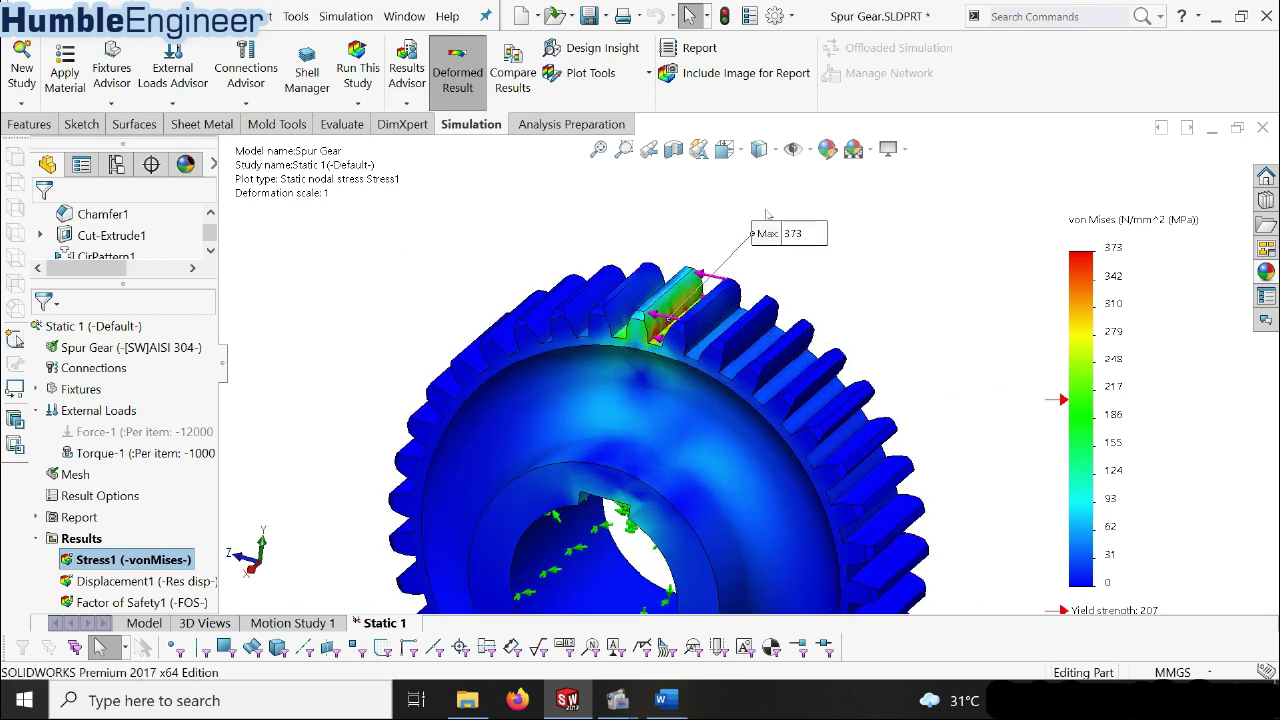
{"action": "middle_click_drag", "start_coordinate": [684, 333], "coordinate": [910, 538]}
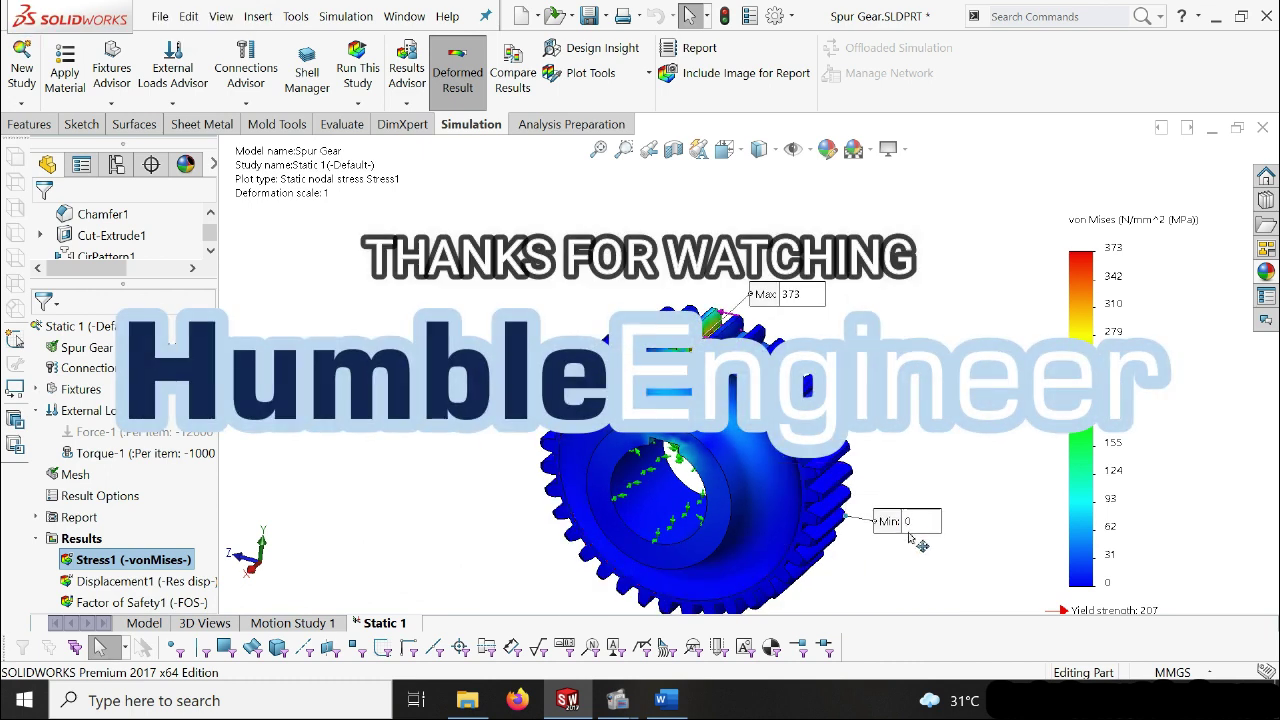
{"action": "left_click_drag", "start_coordinate": [909, 537], "coordinate": [911, 544]}
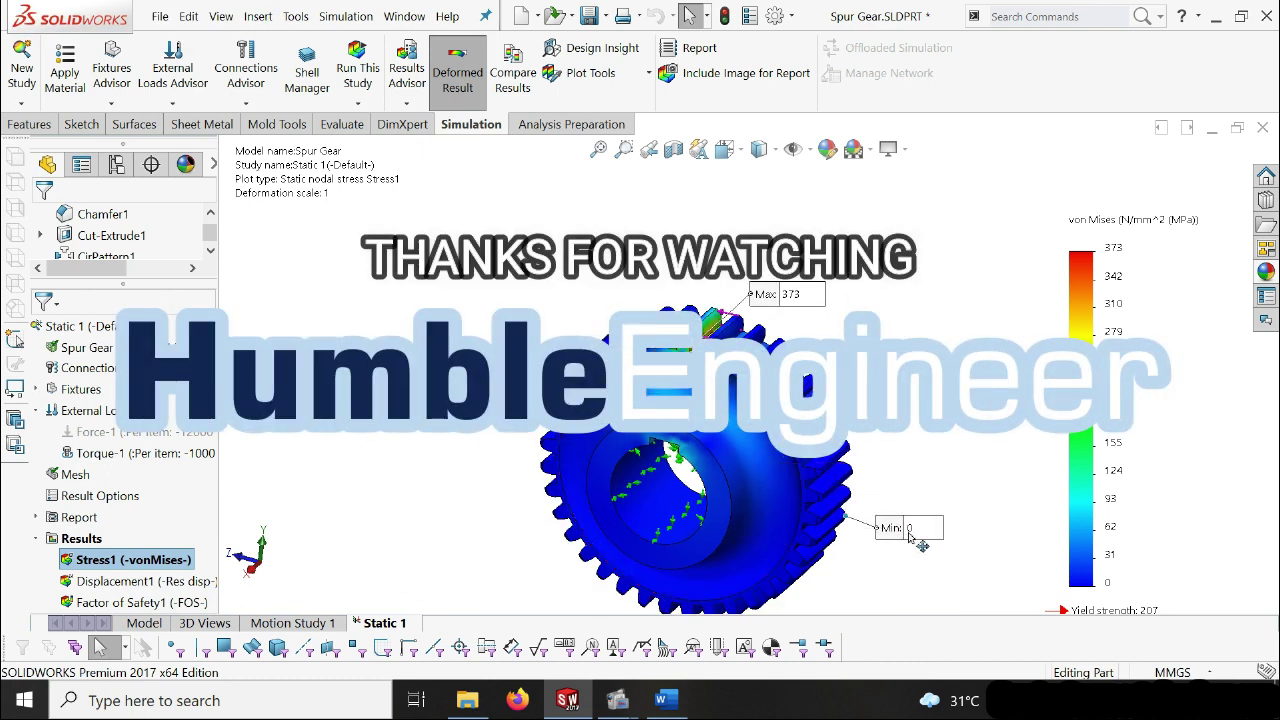